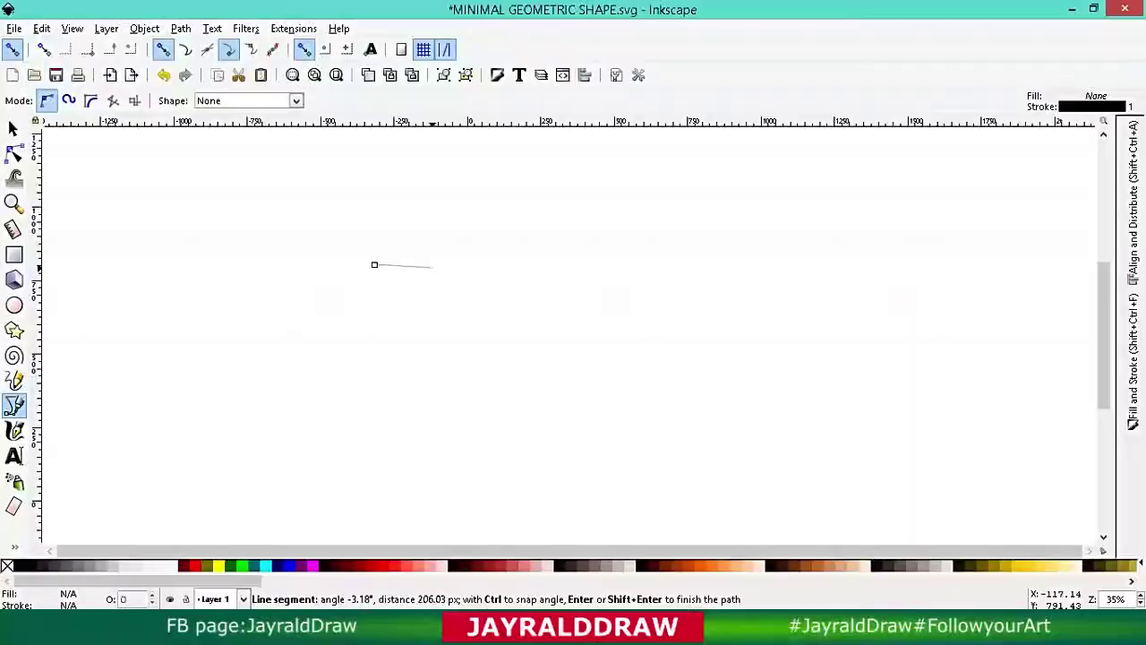
Finish the straight horizontal line and select it.
key(Return)
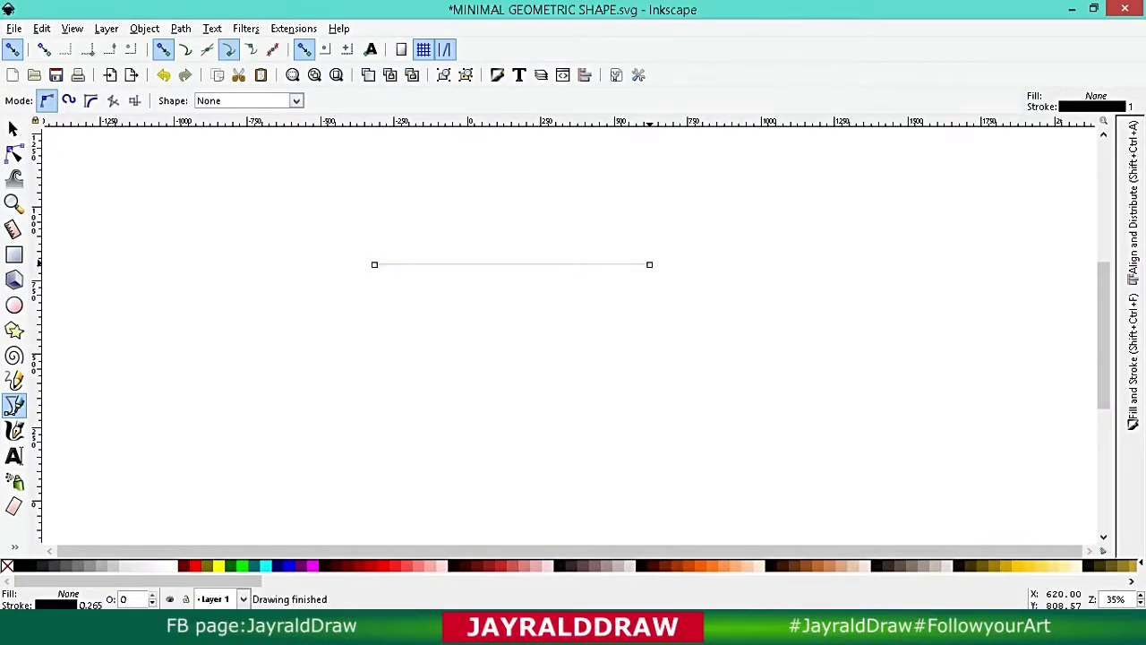
key(s)
drag(311, 211, 749, 342)
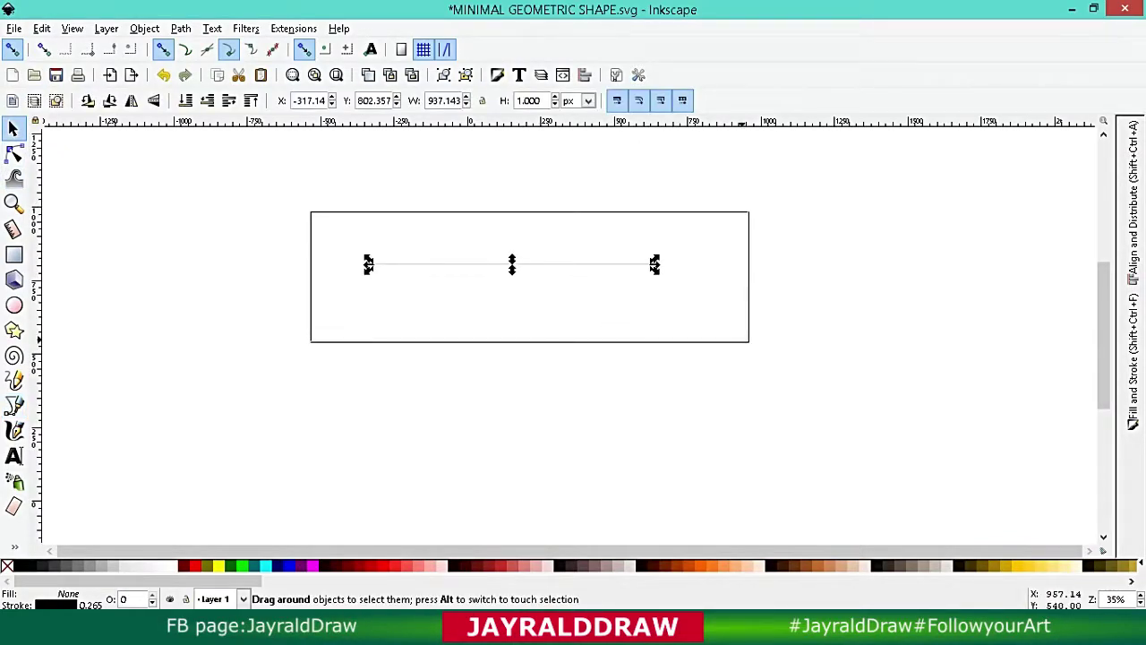
Set the line's stroke width to 5 mm in Fill and Stroke.
click(1133, 268)
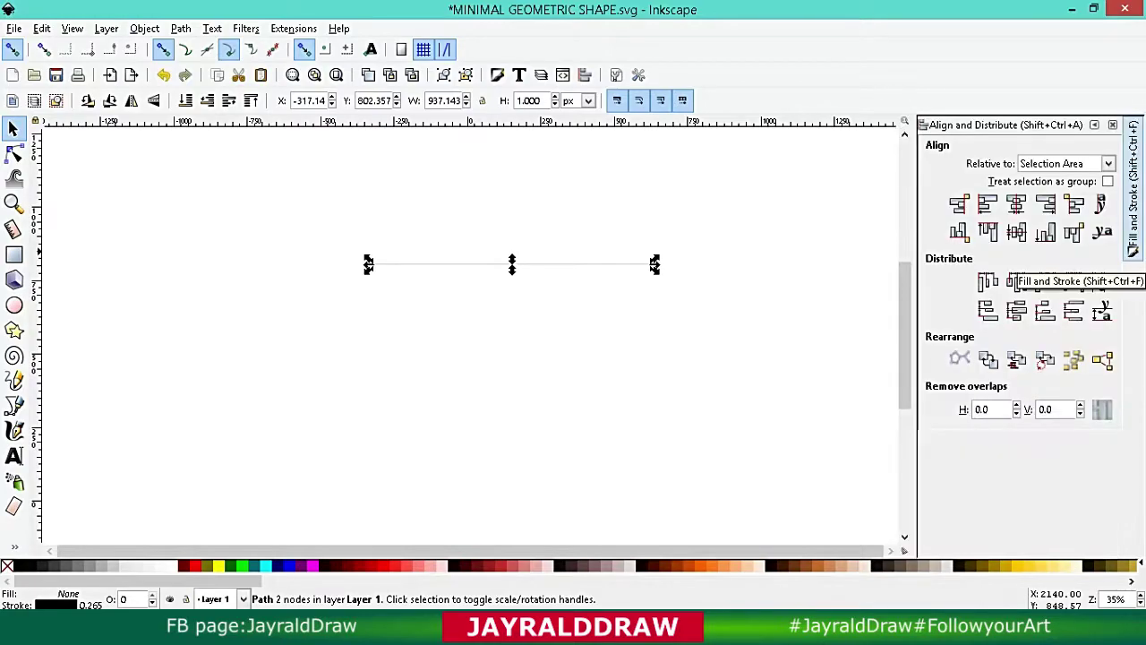
click(1132, 188)
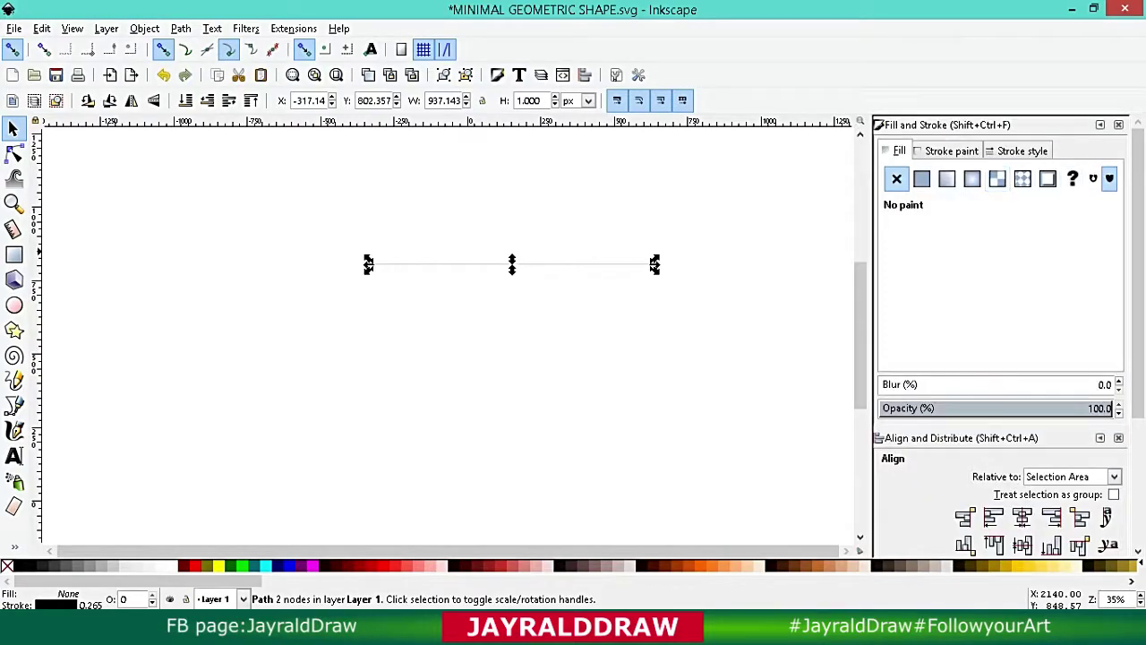
click(1030, 150)
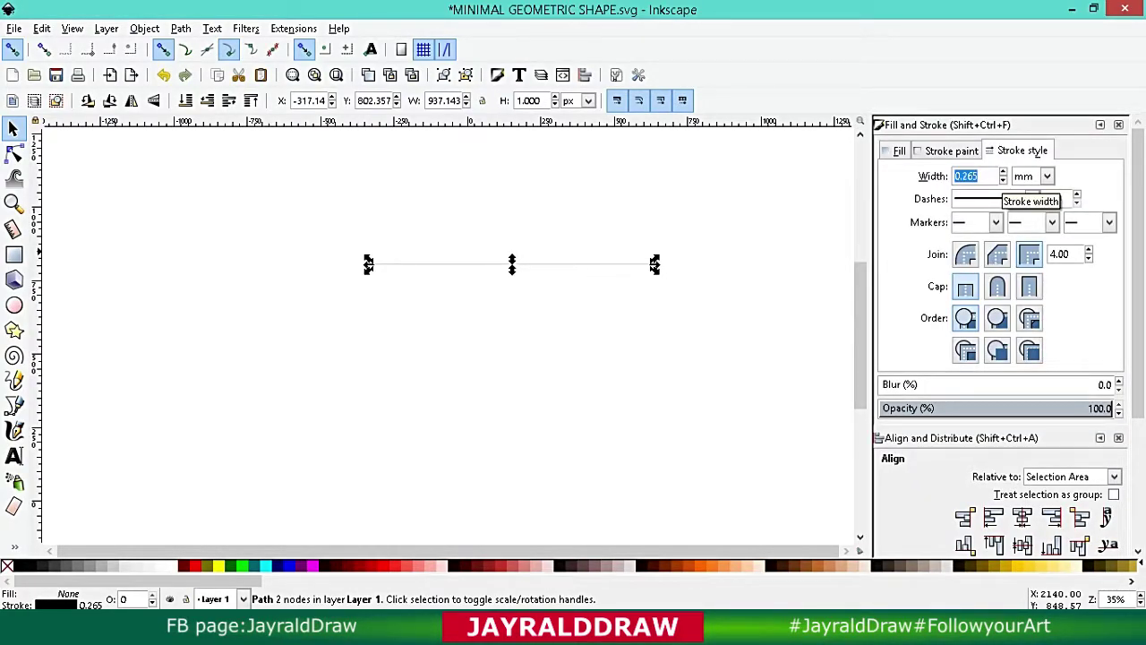
text(5)
key(Return)
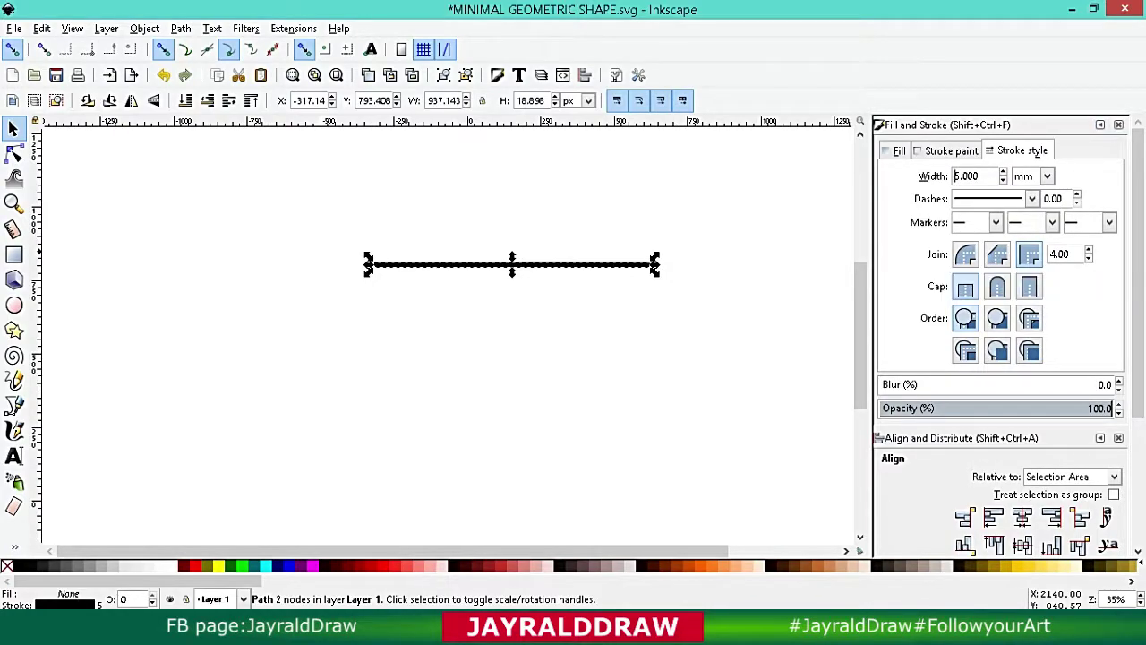
click(1100, 124)
key(Escape)
Duplicate the thick line and move the copy well below the original.
click(1094, 125)
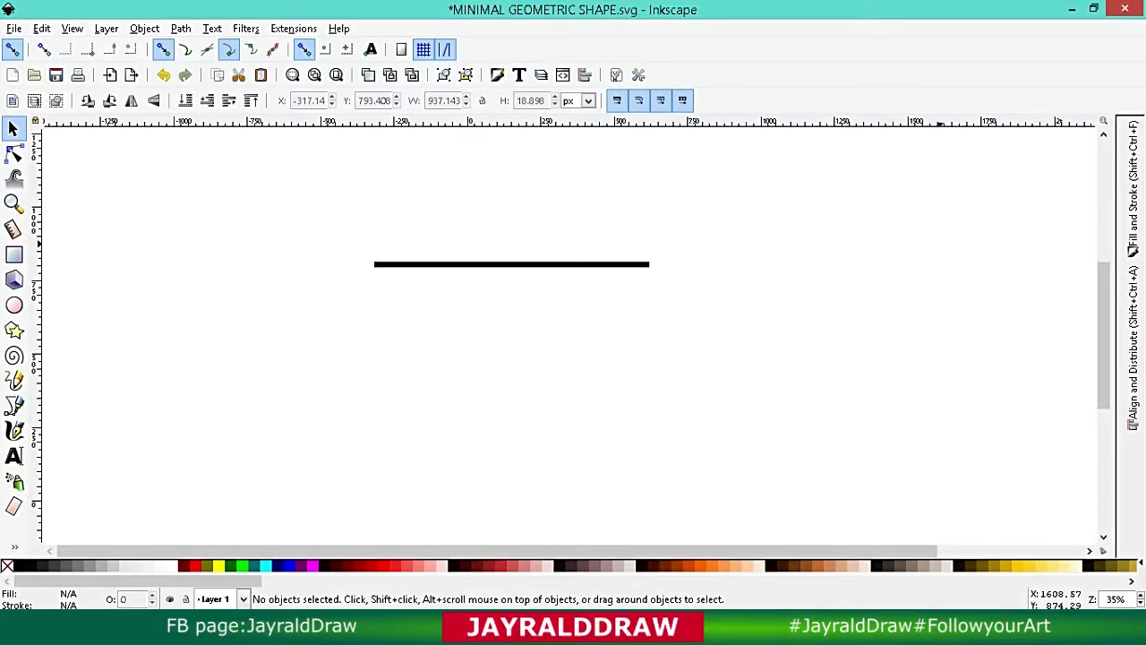
drag(820, 388, 299, 202)
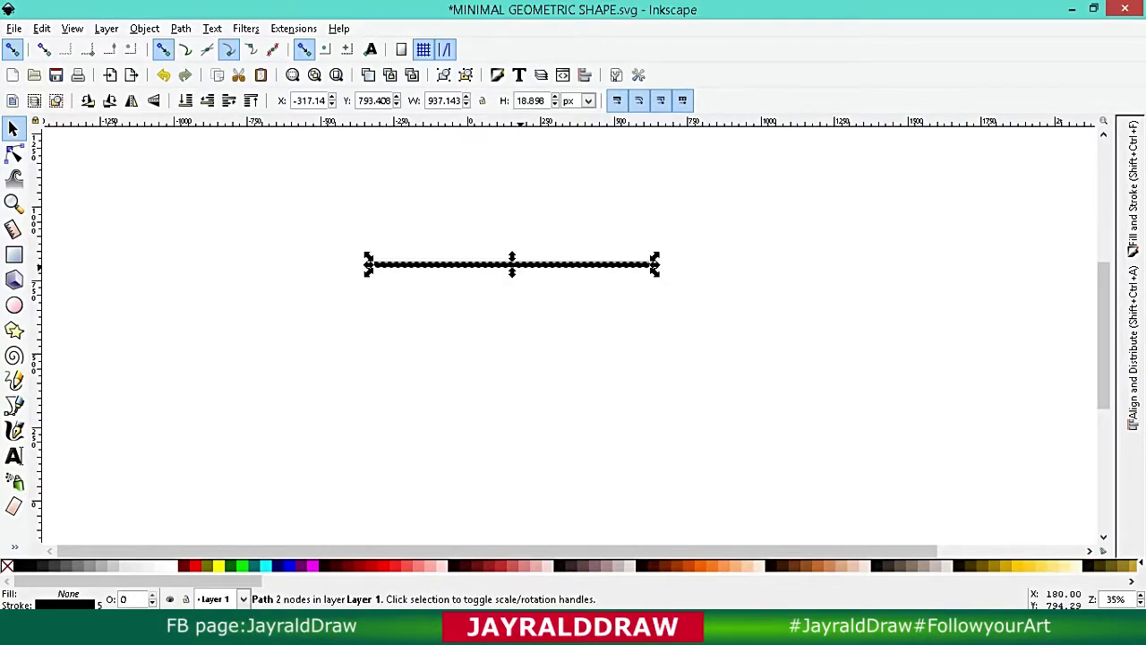
key(ctrl+d)
key(shift+Down)
key(shift+Down)
key(shift+Down)
drag(524, 297, 538, 502)
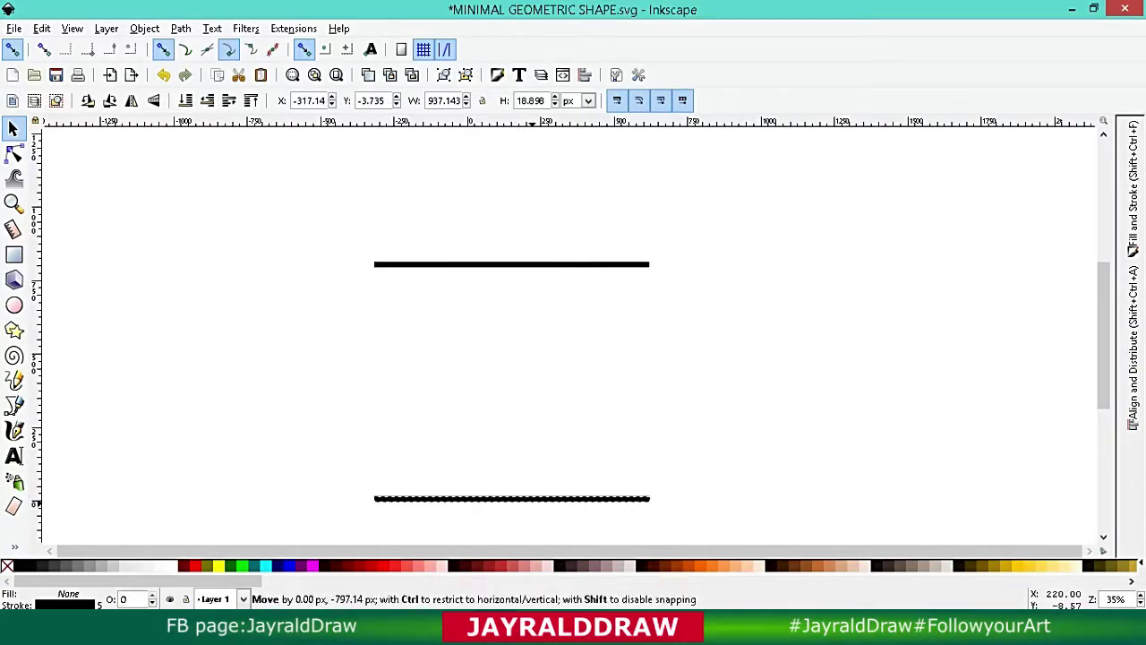
key(Escape)
Select both lines and convert them with Path > Object to Path.
scroll(716, 509, down, 2)
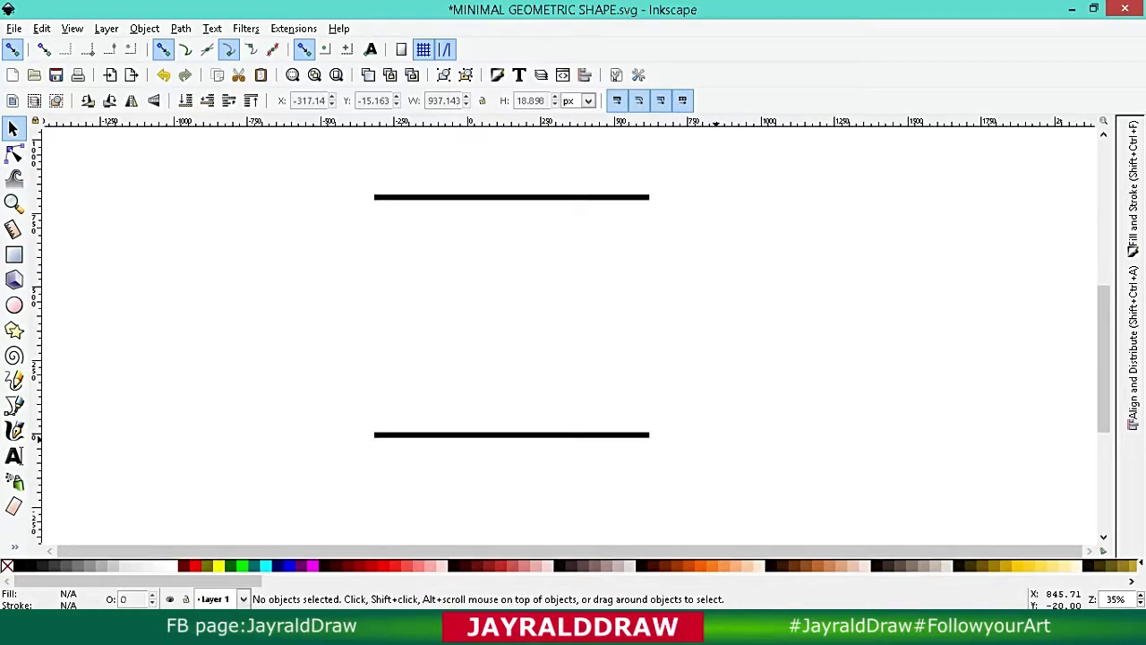
scroll(717, 508, up, 1)
drag(716, 506, 352, 202)
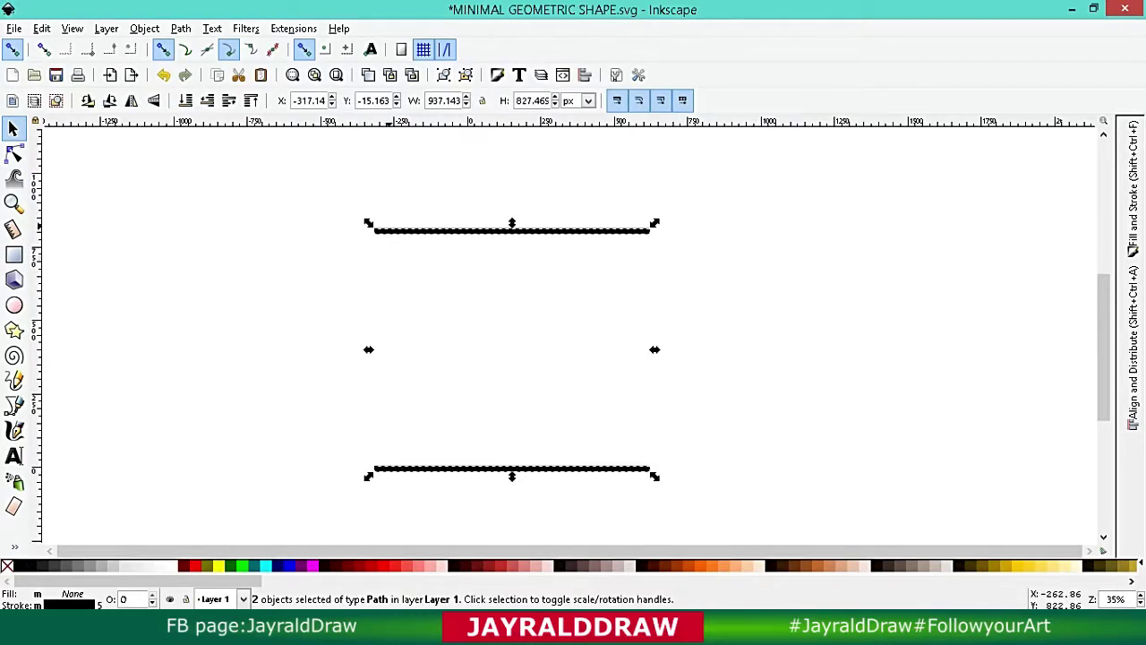
click(180, 28)
click(220, 48)
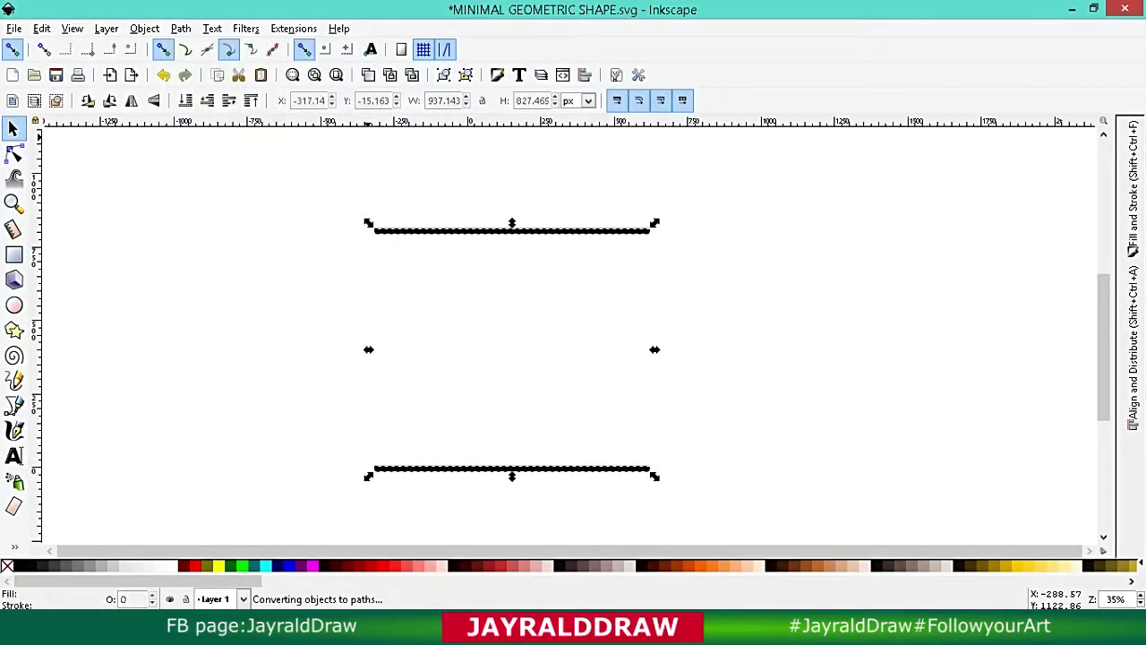
click(294, 28)
mouse_move(331, 166)
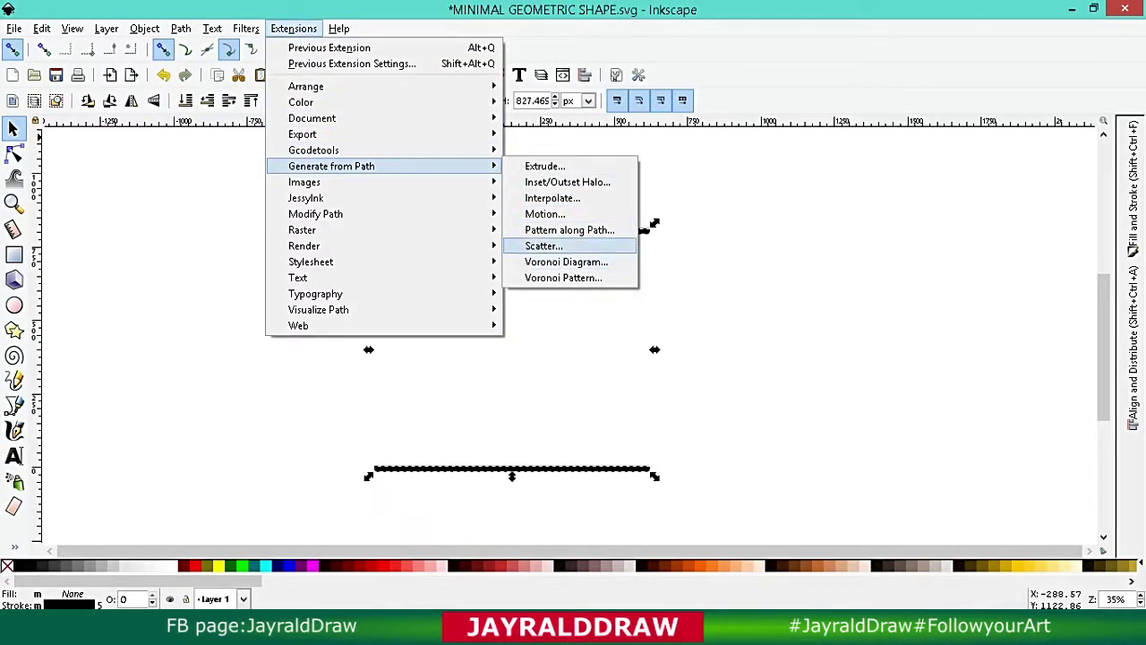
Interpolate 30 steps between the two lines with live preview and apply it.
click(552, 197)
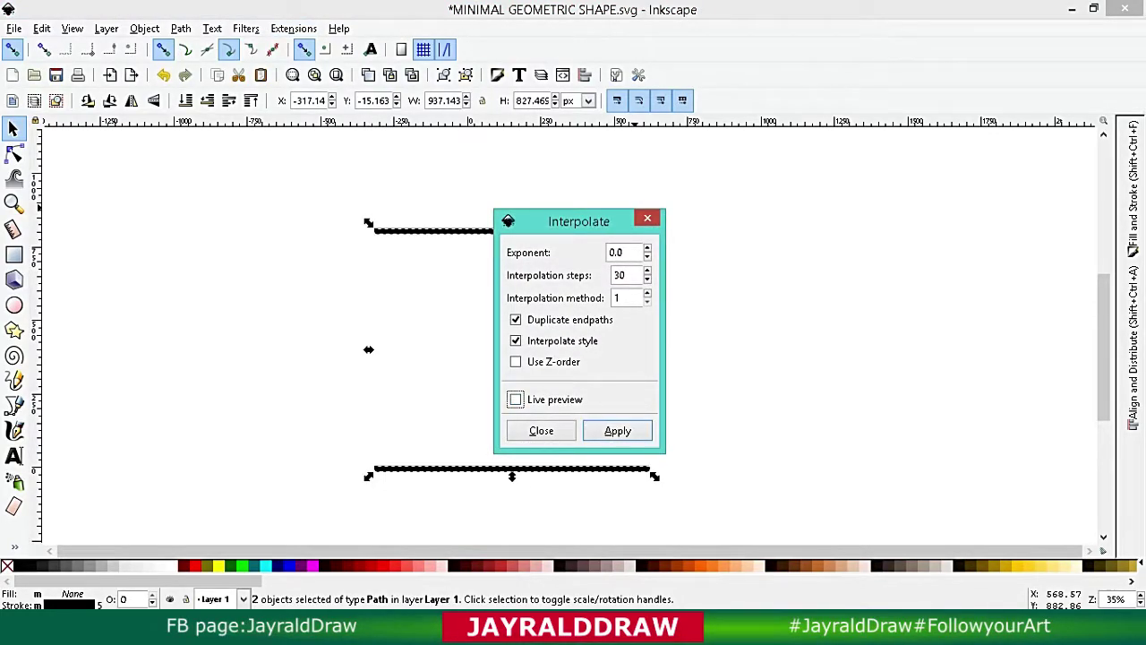
key(space)
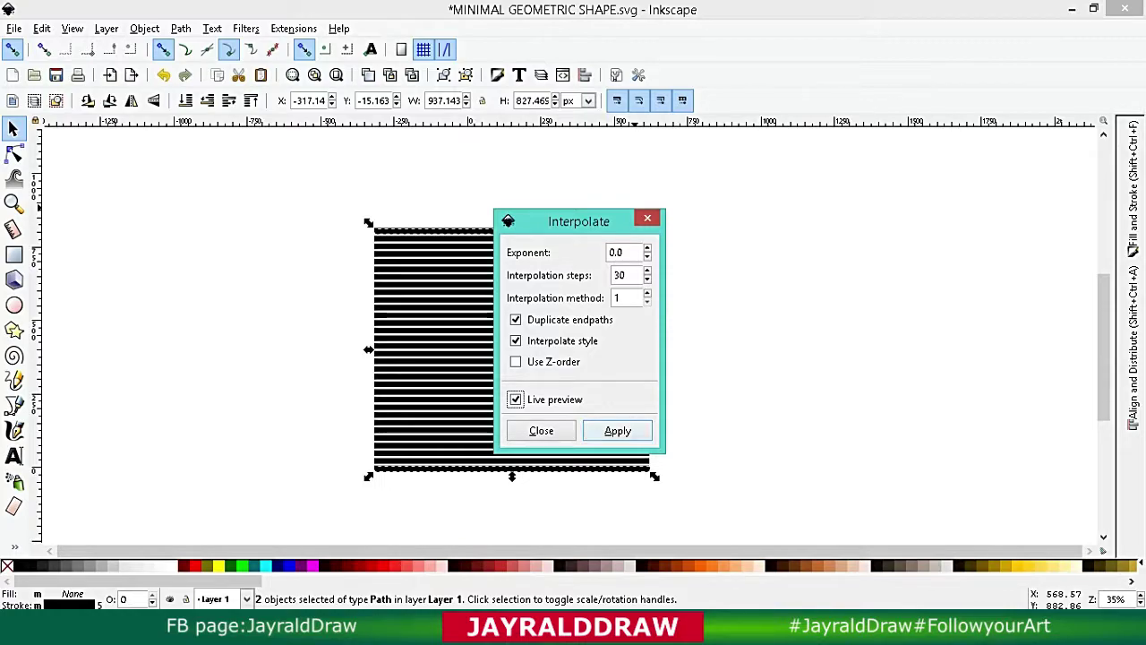
click(540, 430)
key(Escape)
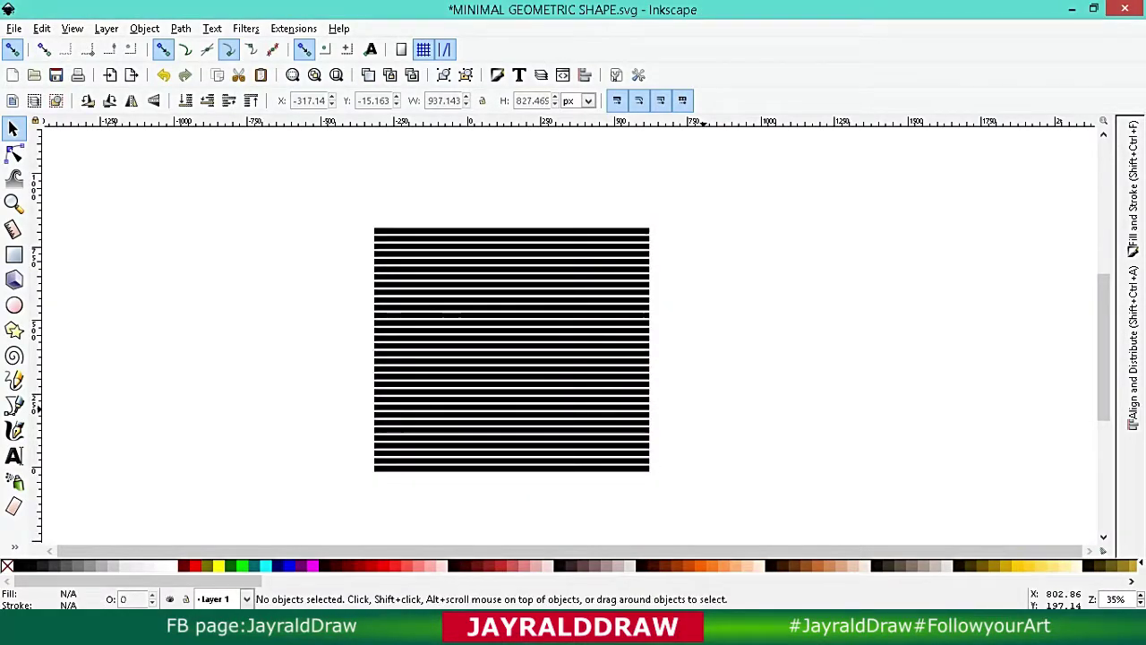
Ungroup the interpolated stripes and delete a band of them.
drag(691, 400, 623, 451)
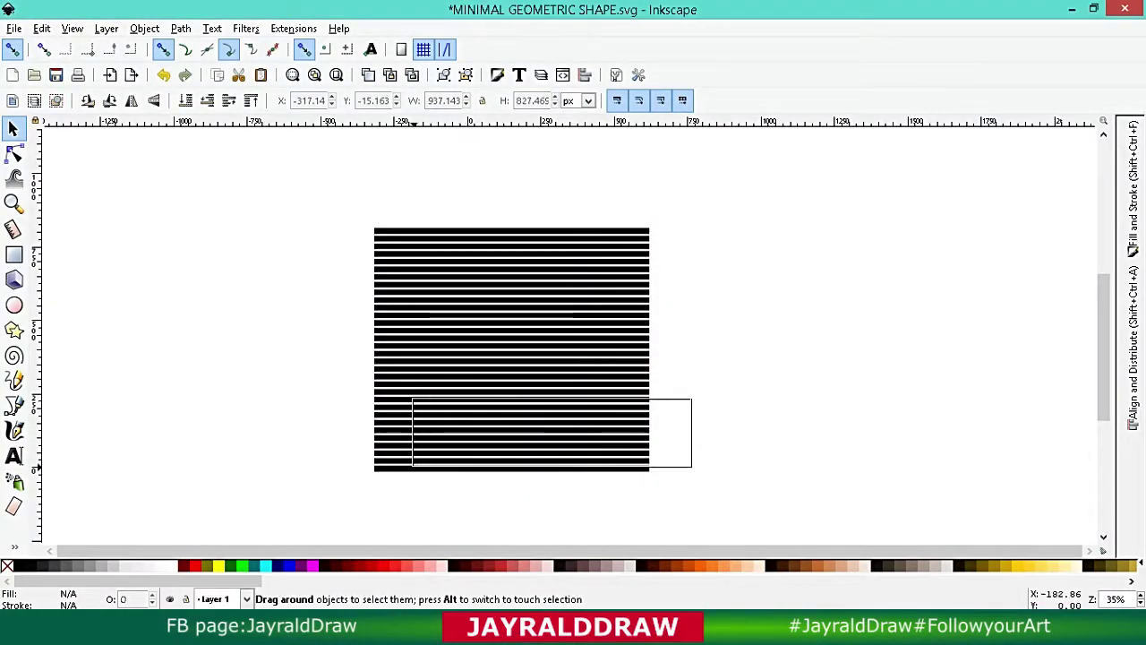
mouse_move(360, 464)
mouse_down()
mouse_move(343, 480)
mouse_move(353, 466)
mouse_up()
click(510, 349)
key(ctrl+shift+g)
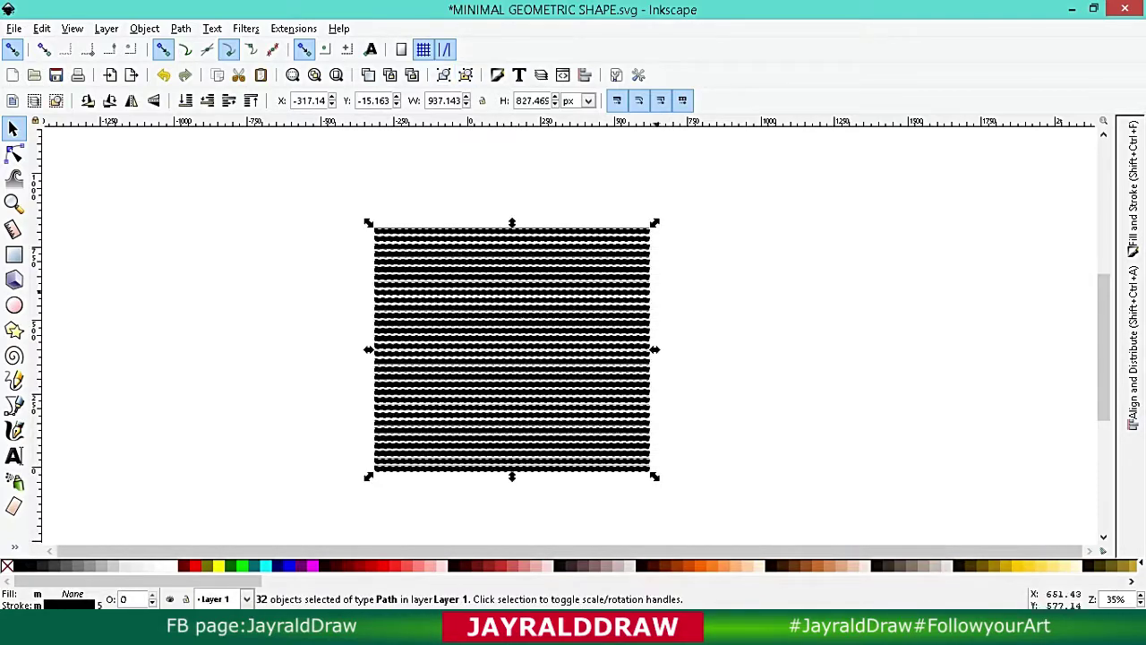
mouse_move(685, 418)
mouse_down()
mouse_move(341, 450)
mouse_move(707, 381)
mouse_up()
key(Delete)
Evenly distribute the spacing of several middle subsets of stripes.
click(1133, 349)
click(1074, 311)
drag(671, 345, 362, 443)
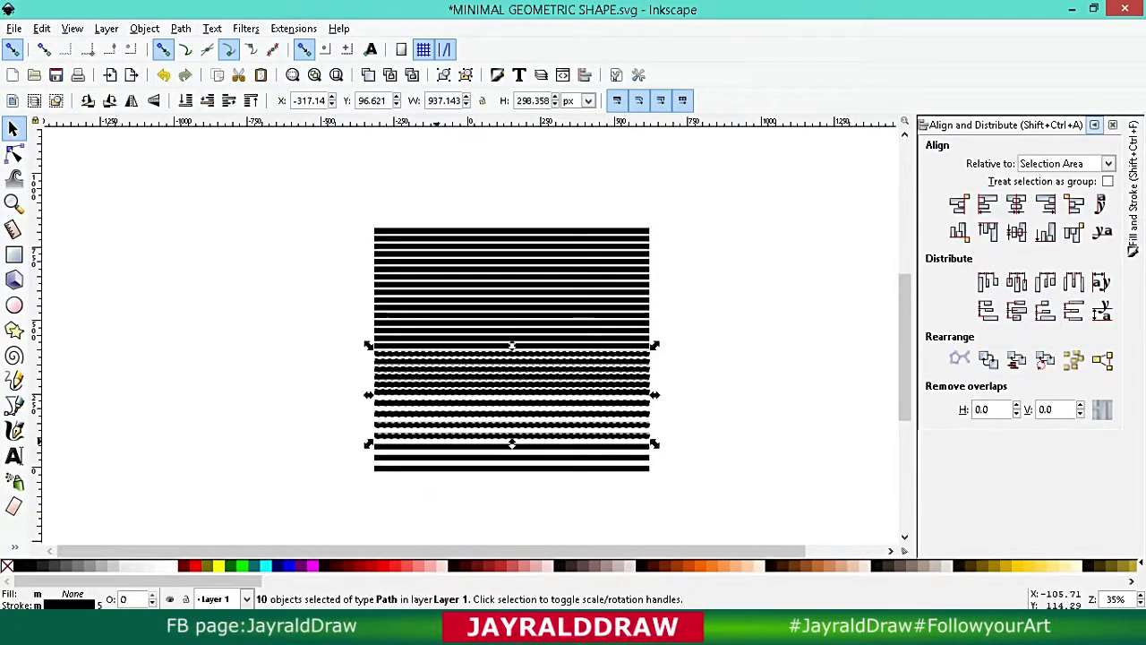
click(1073, 310)
key(Escape)
drag(682, 414, 361, 295)
click(1073, 311)
key(Escape)
drag(702, 383, 363, 286)
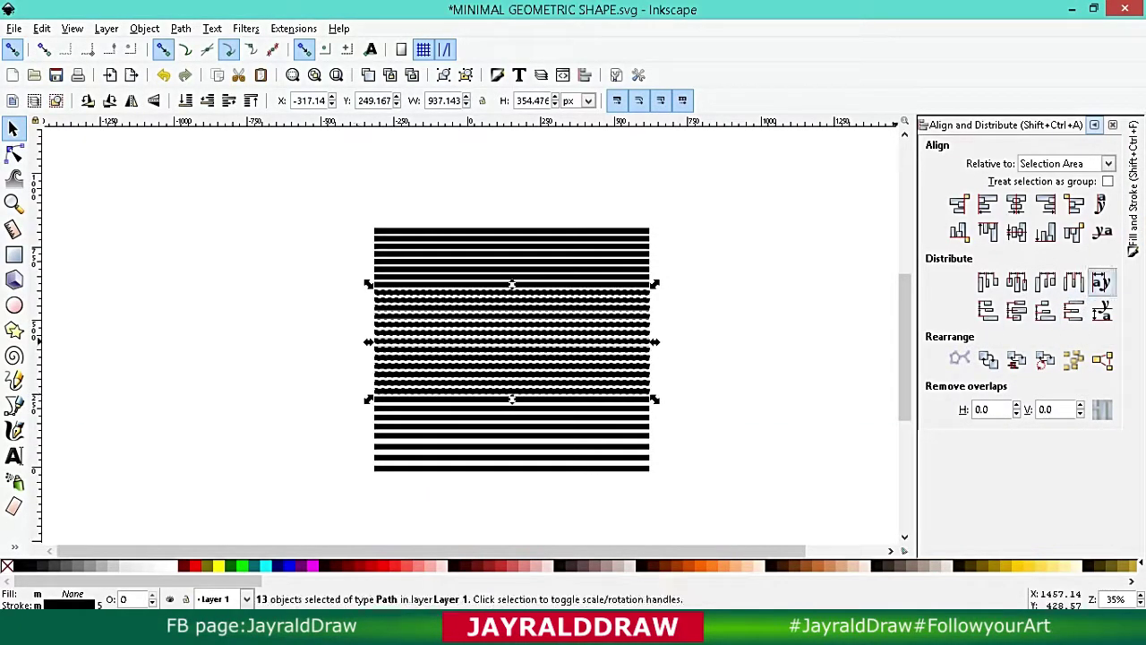
click(1073, 311)
key(Escape)
Evenly distribute the top and bottom subsets of stripes.
drag(706, 217, 362, 298)
click(1074, 311)
key(Escape)
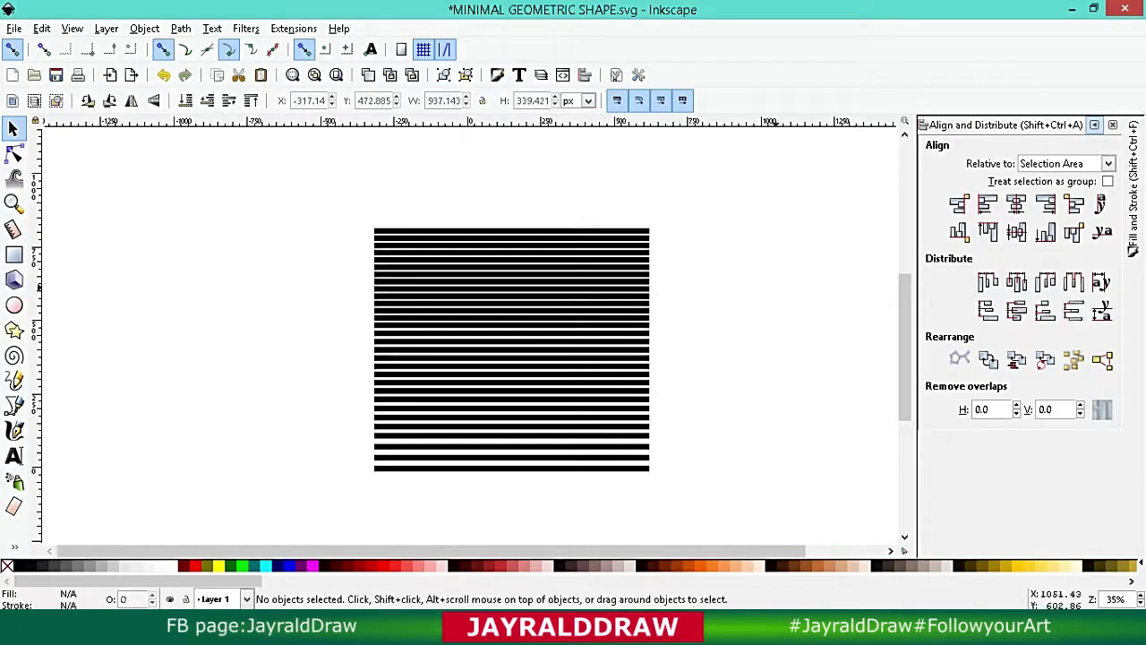
drag(708, 394, 317, 471)
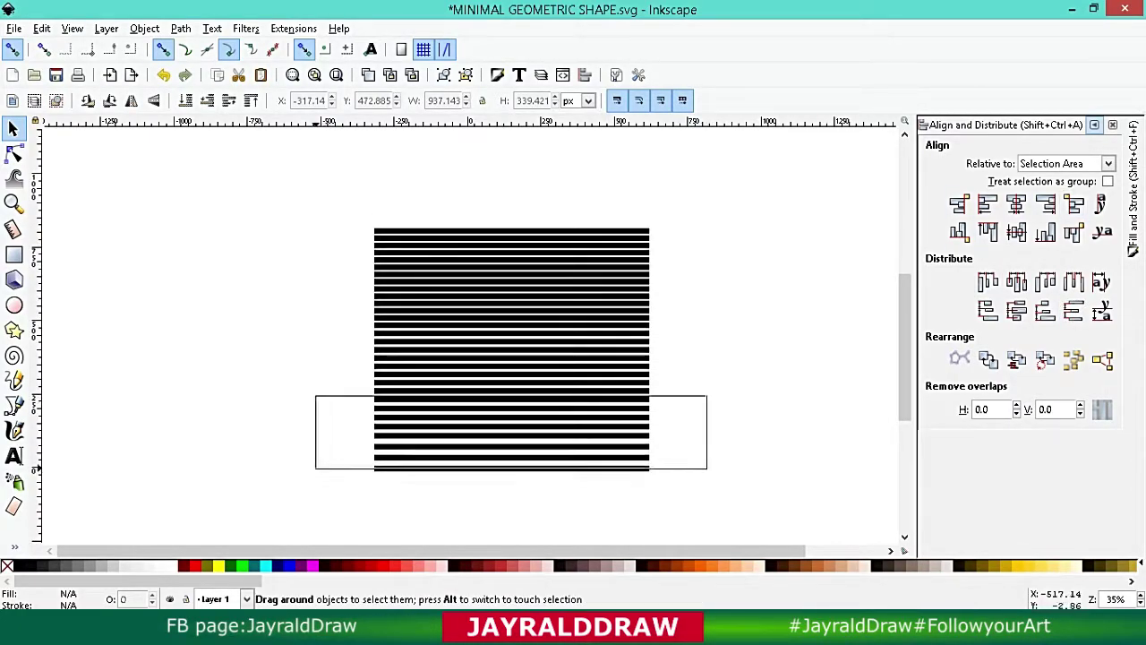
click(1074, 310)
key(Escape)
drag(700, 345, 314, 500)
click(1073, 311)
Even out spacing of the seven top lines, ten lower lines and seven upper-middle lines.
drag(702, 293, 432, 417)
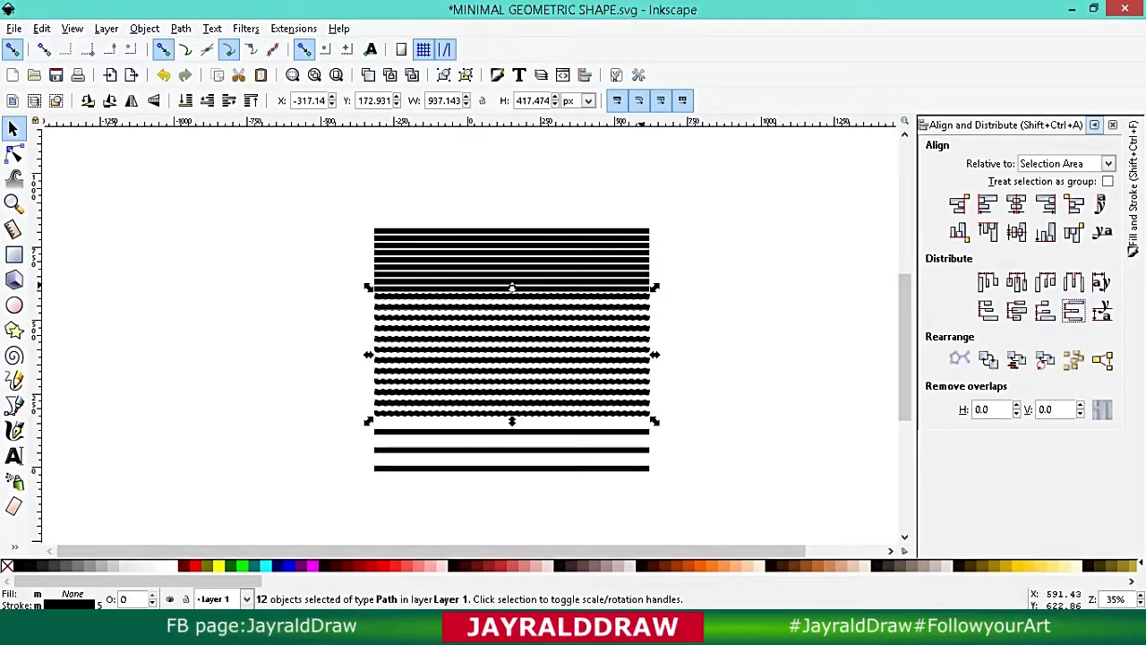
drag(698, 251, 350, 365)
click(1044, 311)
drag(683, 218, 375, 299)
click(1044, 310)
key(Escape)
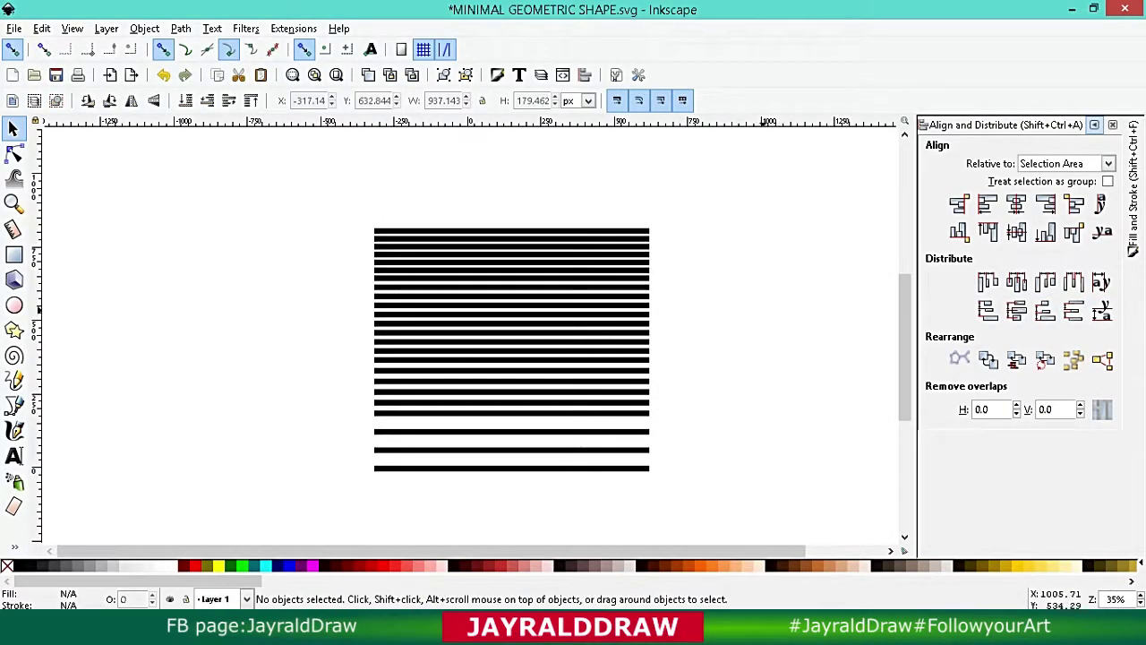
drag(738, 392, 308, 510)
drag(690, 339, 363, 506)
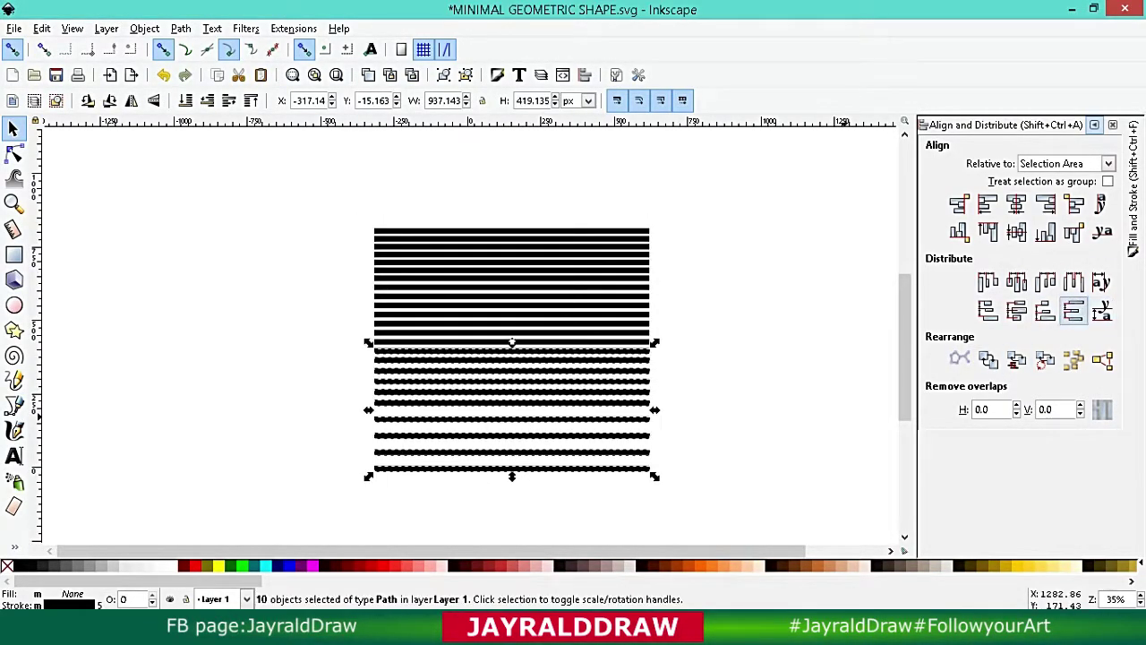
click(1044, 310)
drag(698, 398, 341, 491)
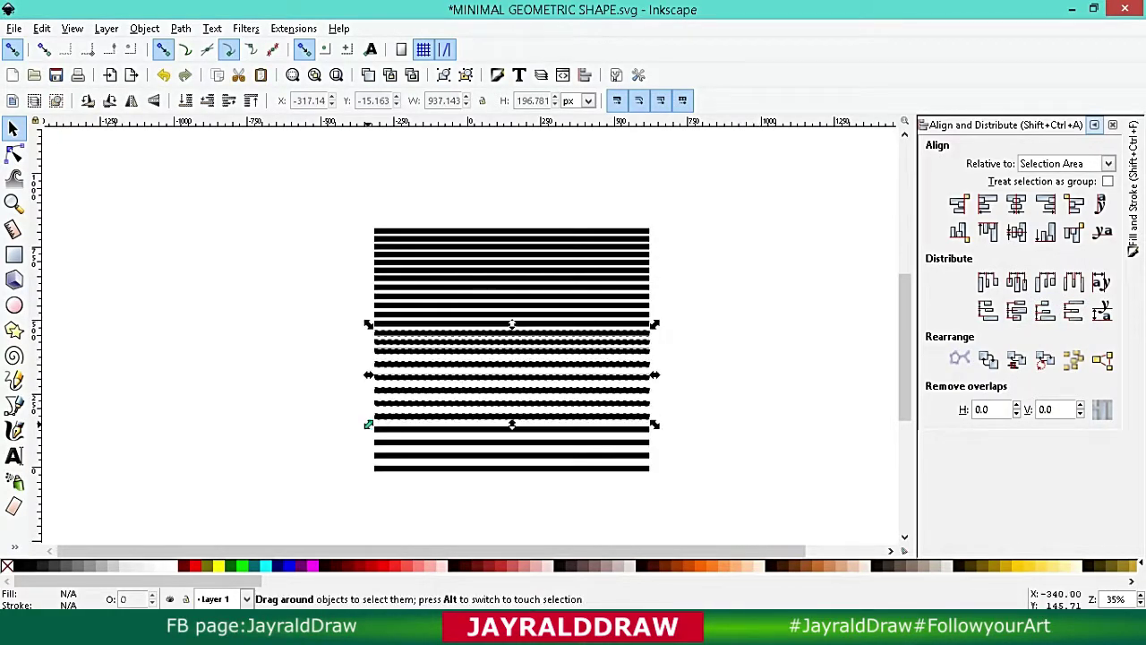
drag(707, 241, 331, 318)
click(1045, 311)
key(Escape)
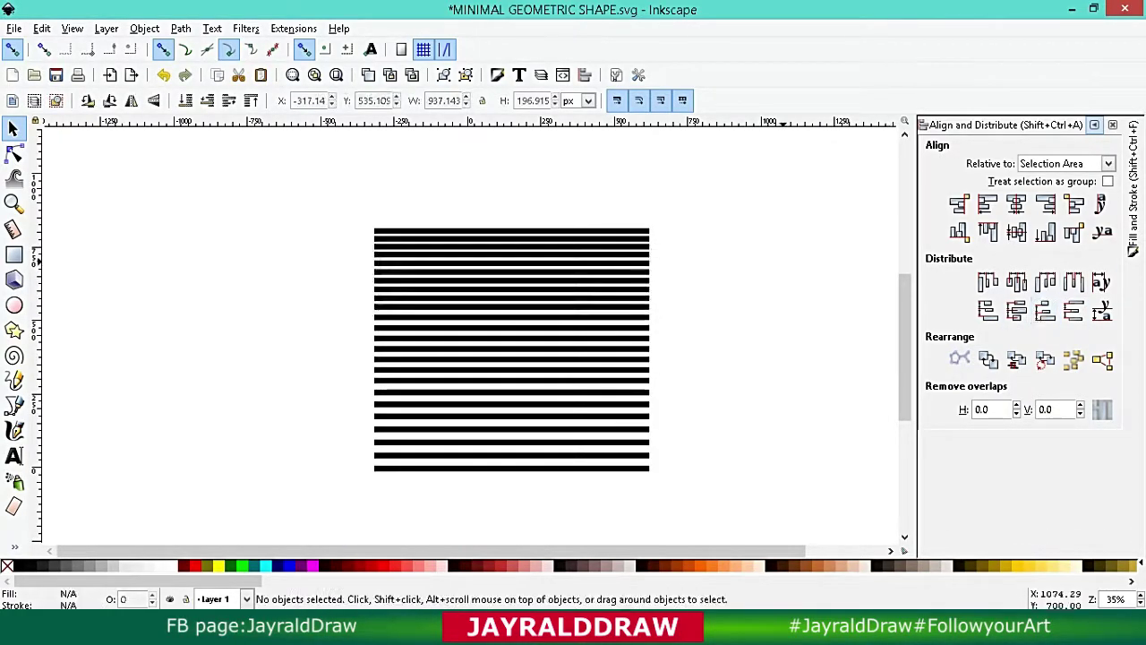
Select all 24 stripe lines and group them.
drag(813, 201, 363, 509)
drag(813, 200, 363, 509)
key(ctrl+g)
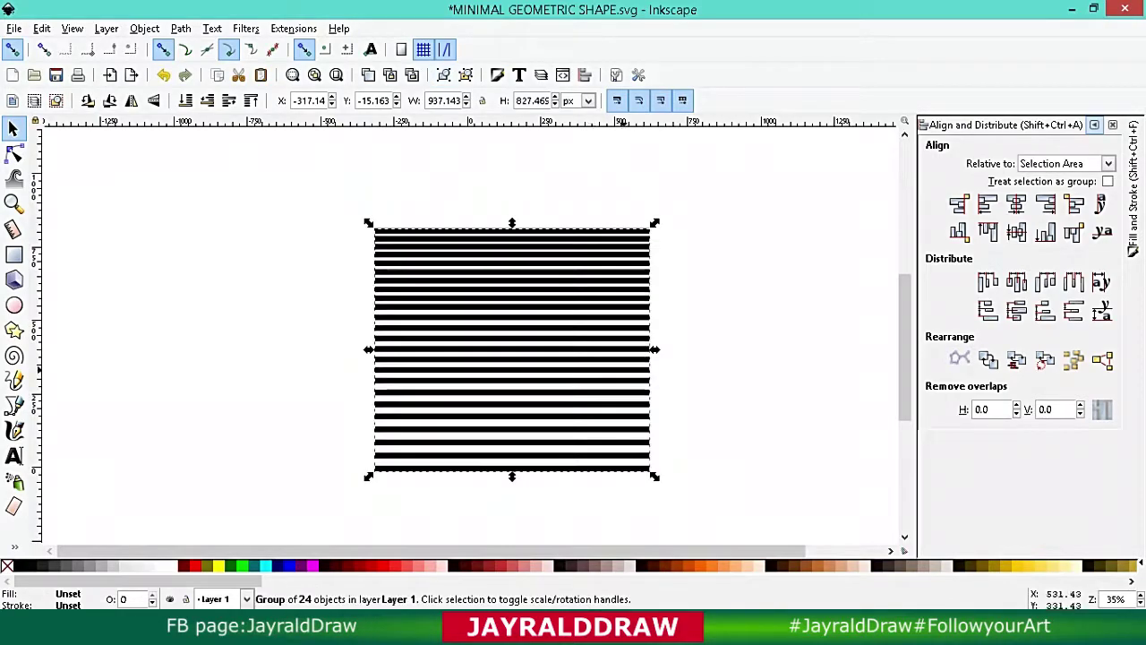
key(ctrl+shift+a)
Draw a large circle over the stripes and lower its opacity to about 57.
key(e)
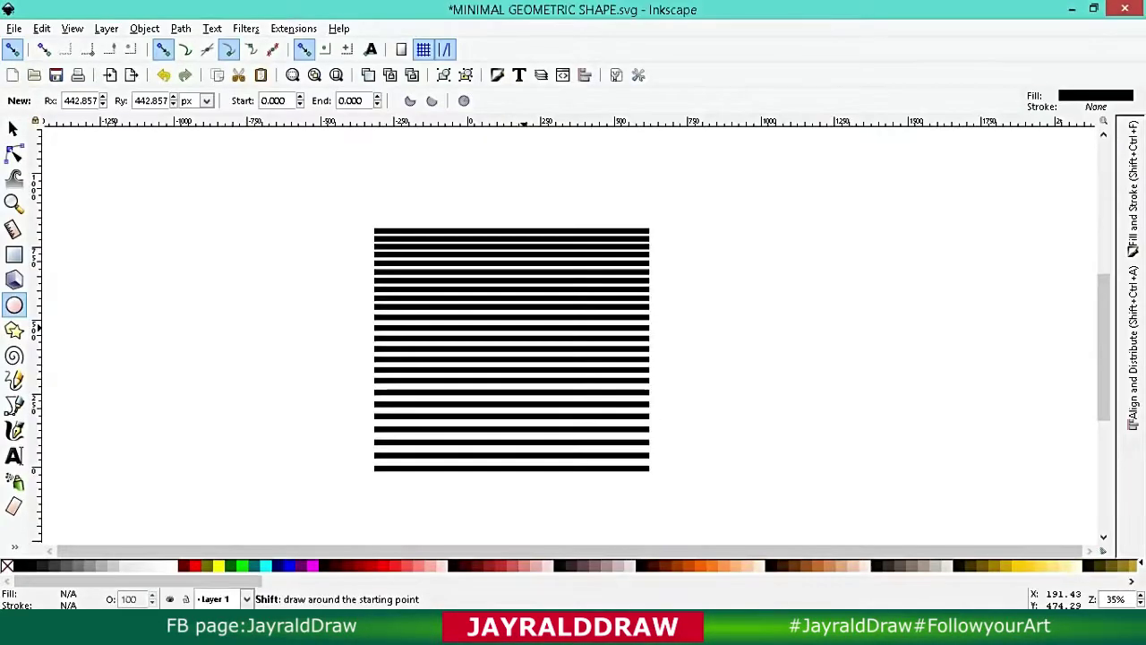
drag(380, 470, 671, 183)
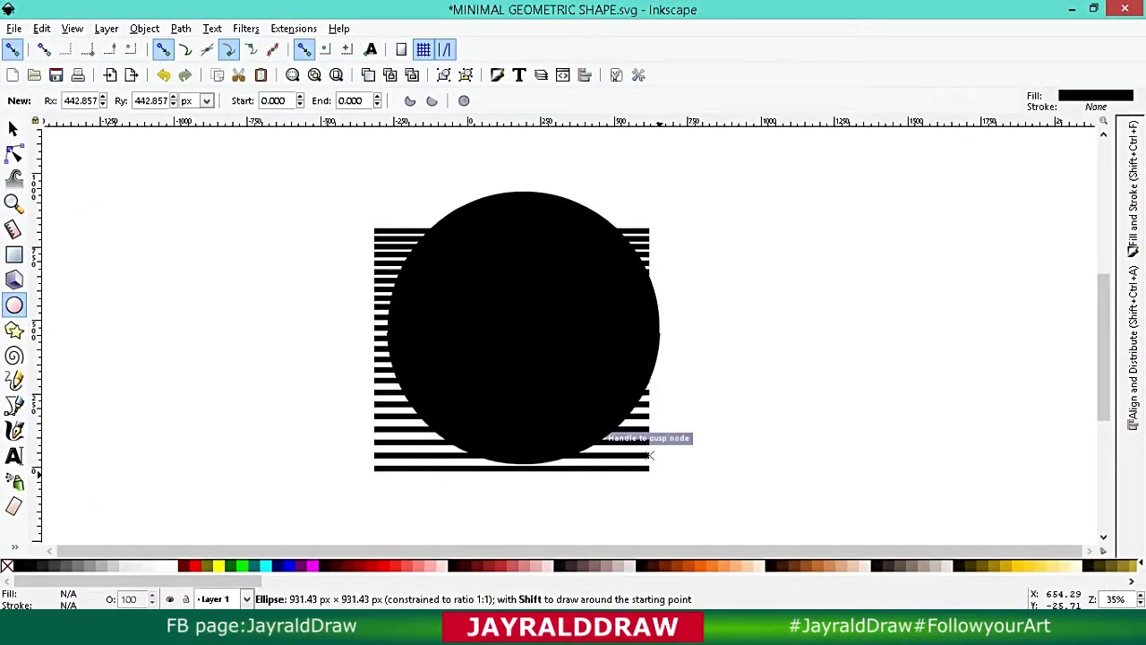
drag(667, 470, 669, 472)
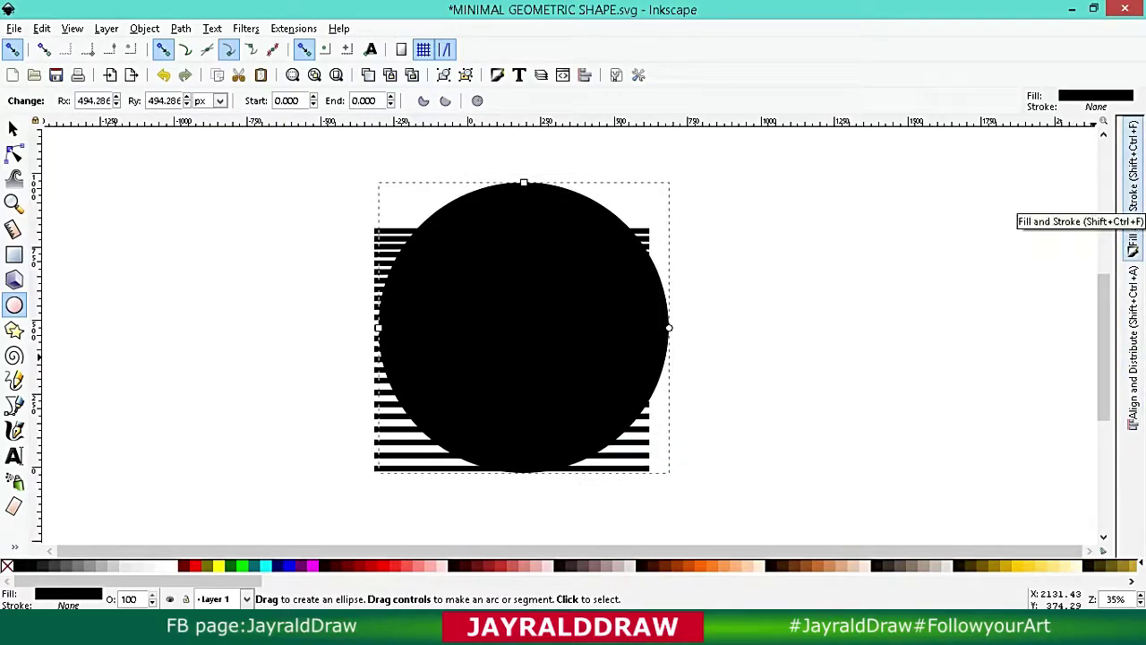
click(1132, 197)
click(1000, 407)
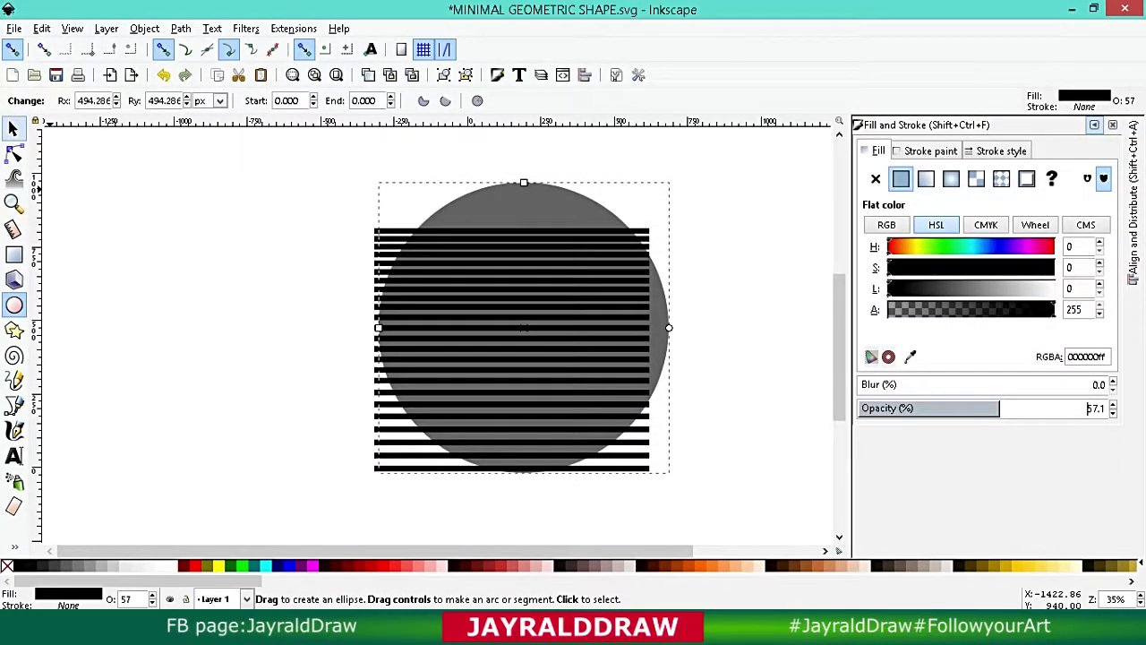
Resize the circle to about 789 px centred on the stripes, then select both.
click(13, 128)
drag(674, 176, 629, 221)
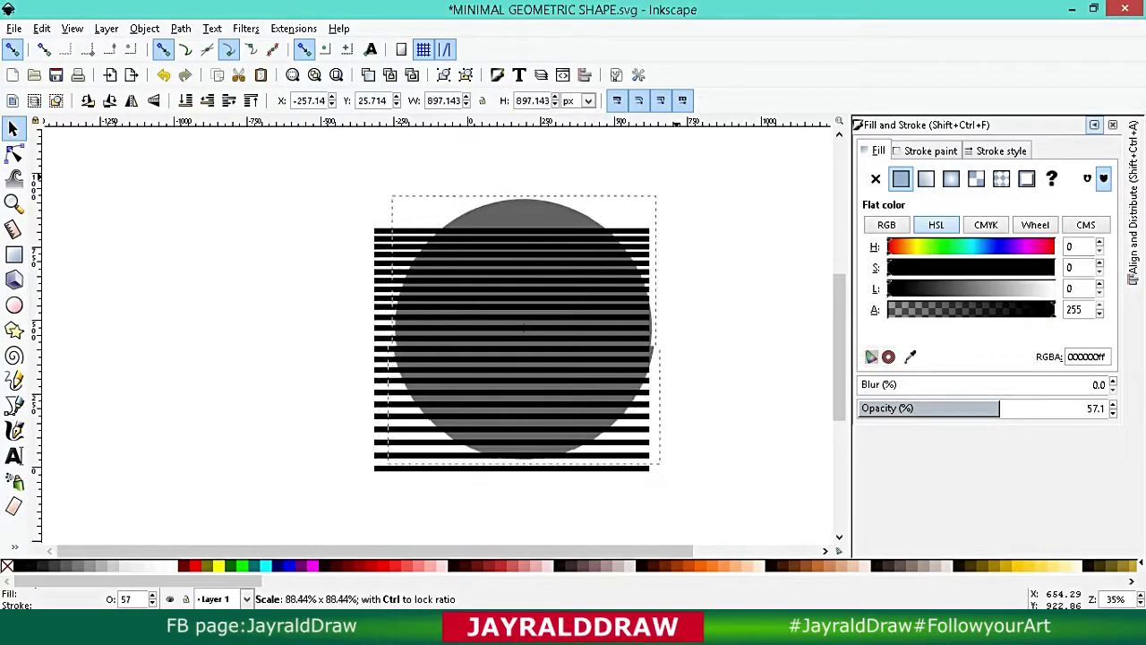
drag(536, 304, 513, 367)
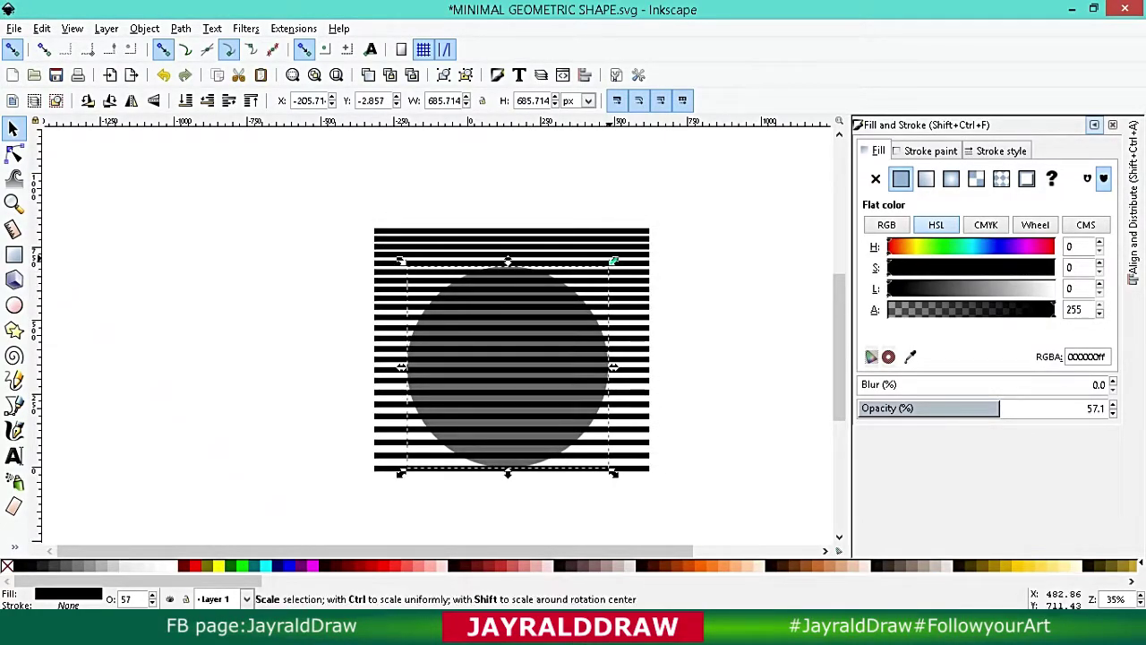
drag(610, 468, 624, 483)
drag(529, 330, 533, 318)
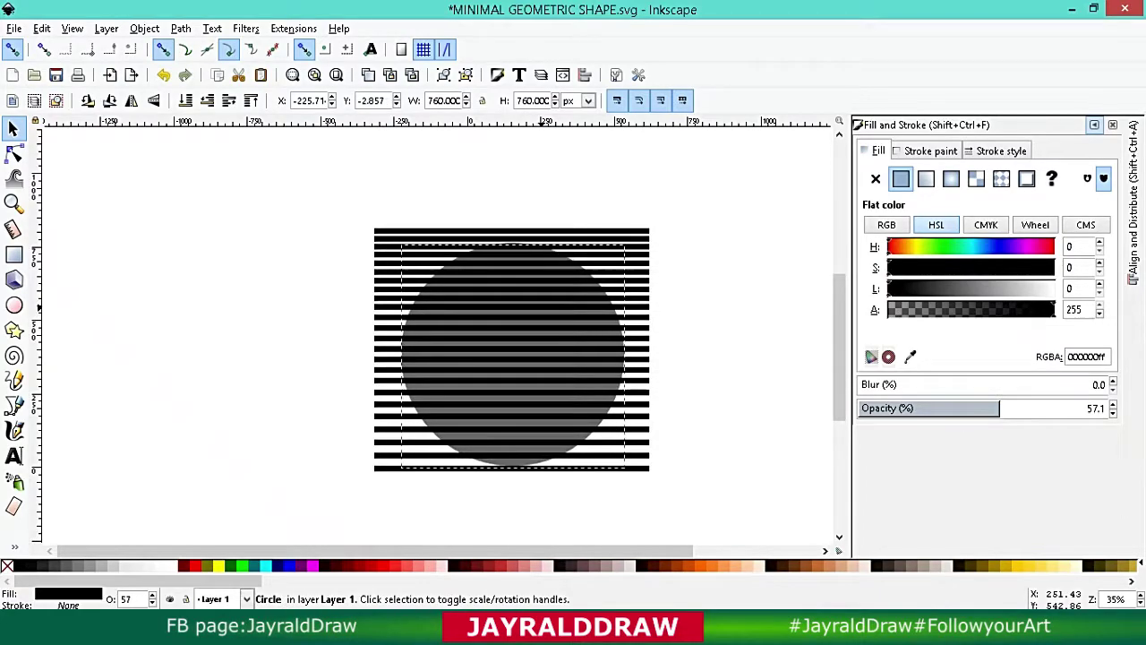
drag(626, 239, 638, 229)
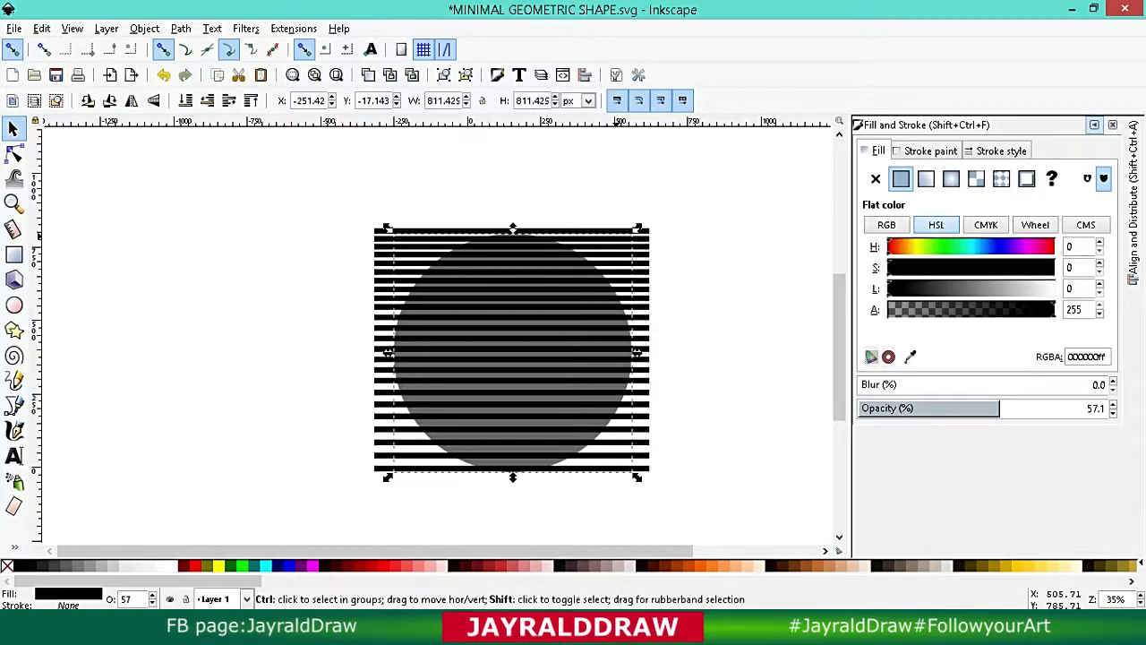
drag(637, 229, 624, 244)
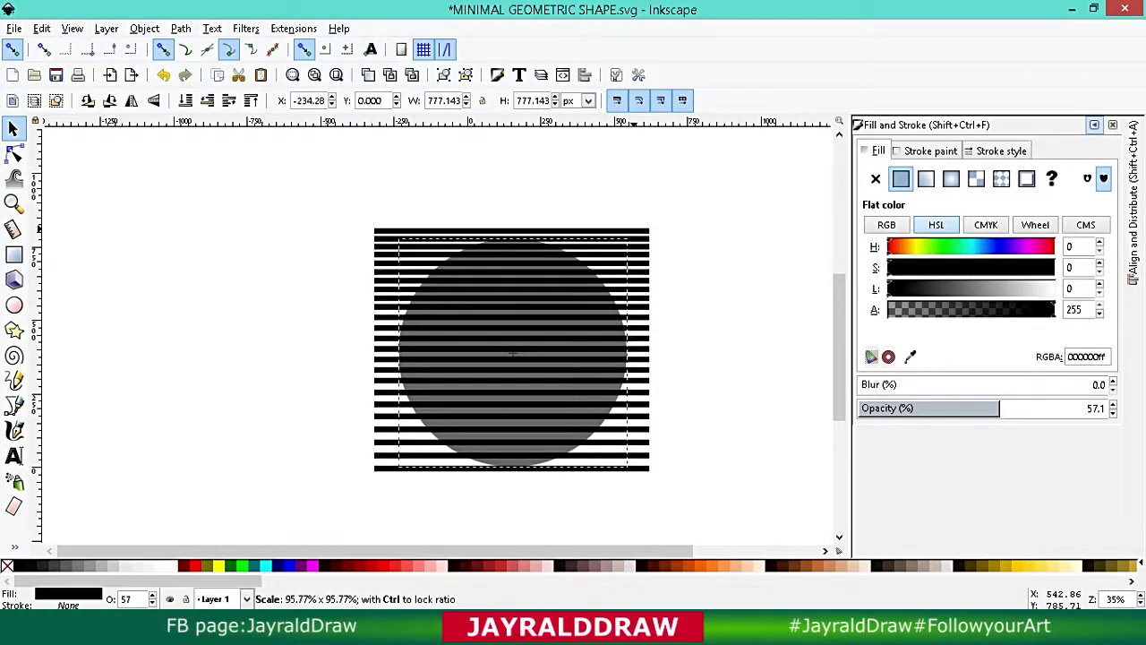
drag(633, 234, 635, 232)
key(Escape)
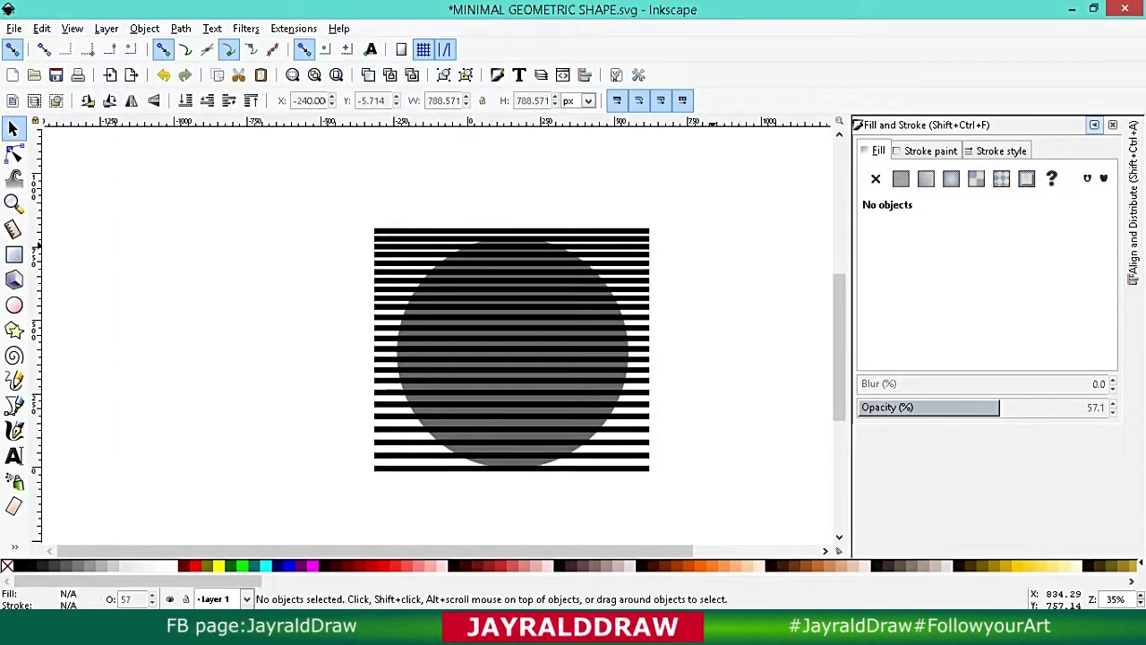
drag(772, 219, 304, 528)
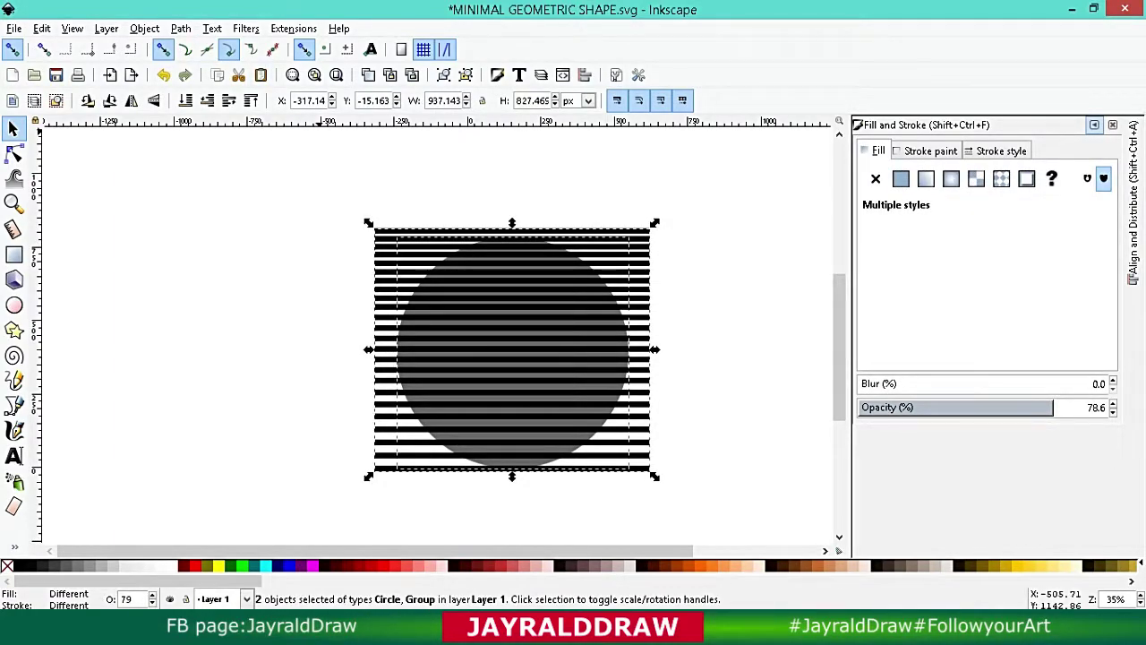
click(144, 28)
mouse_move(157, 209)
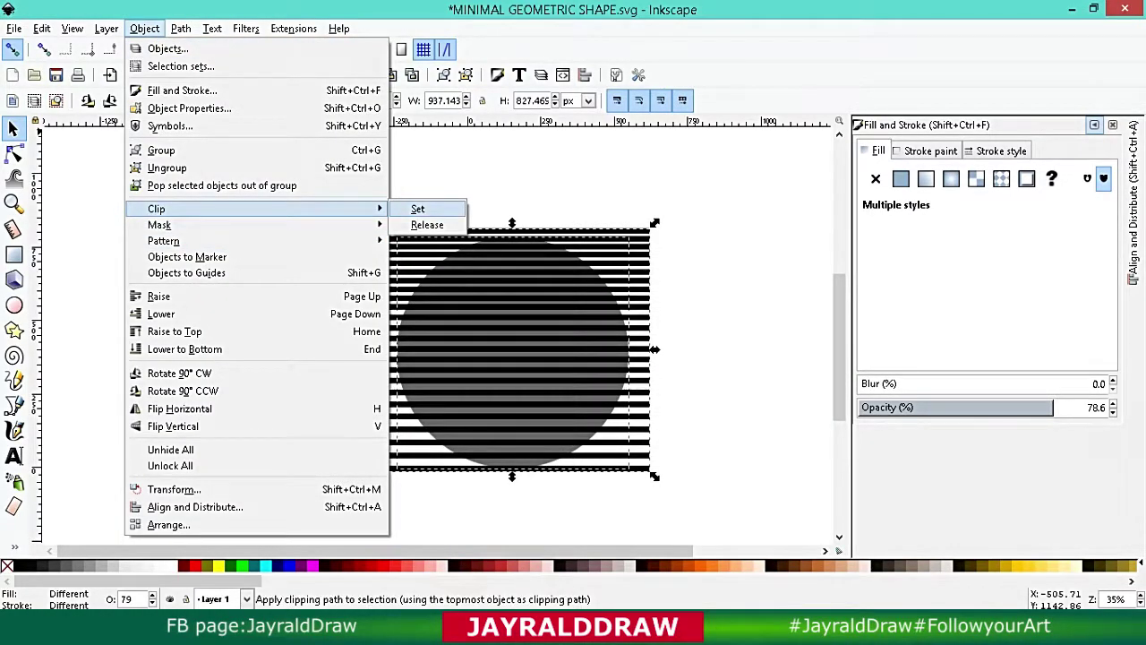
Clip the stripes to the circle and try converting the group with Object to Path.
click(417, 208)
key(Escape)
drag(748, 189, 343, 494)
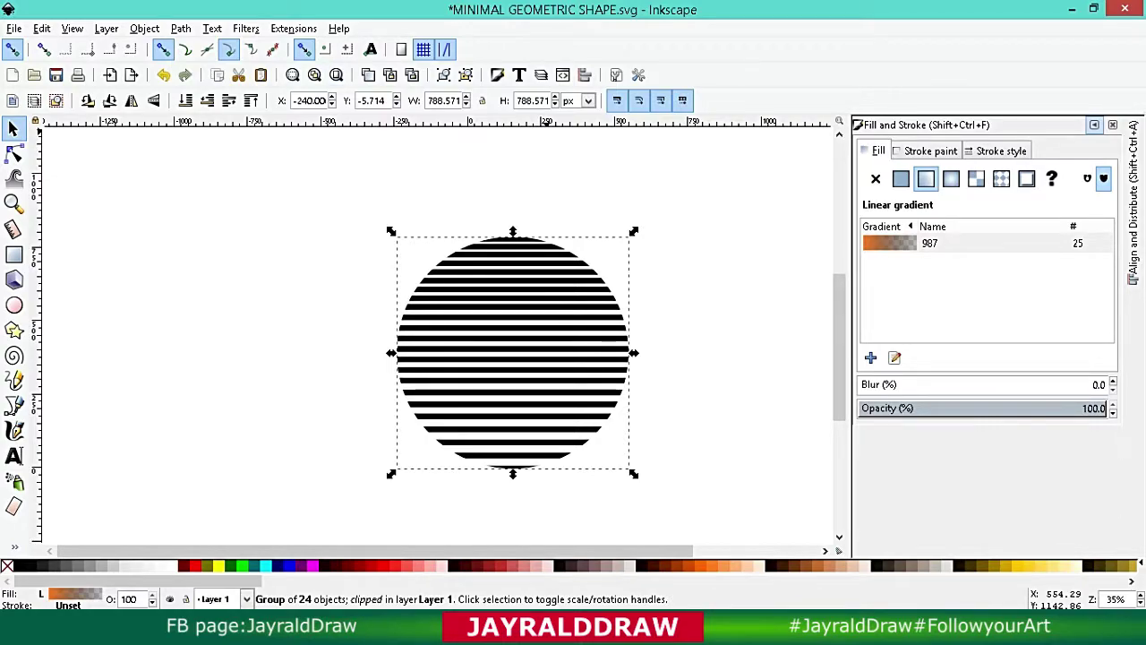
click(180, 28)
click(208, 48)
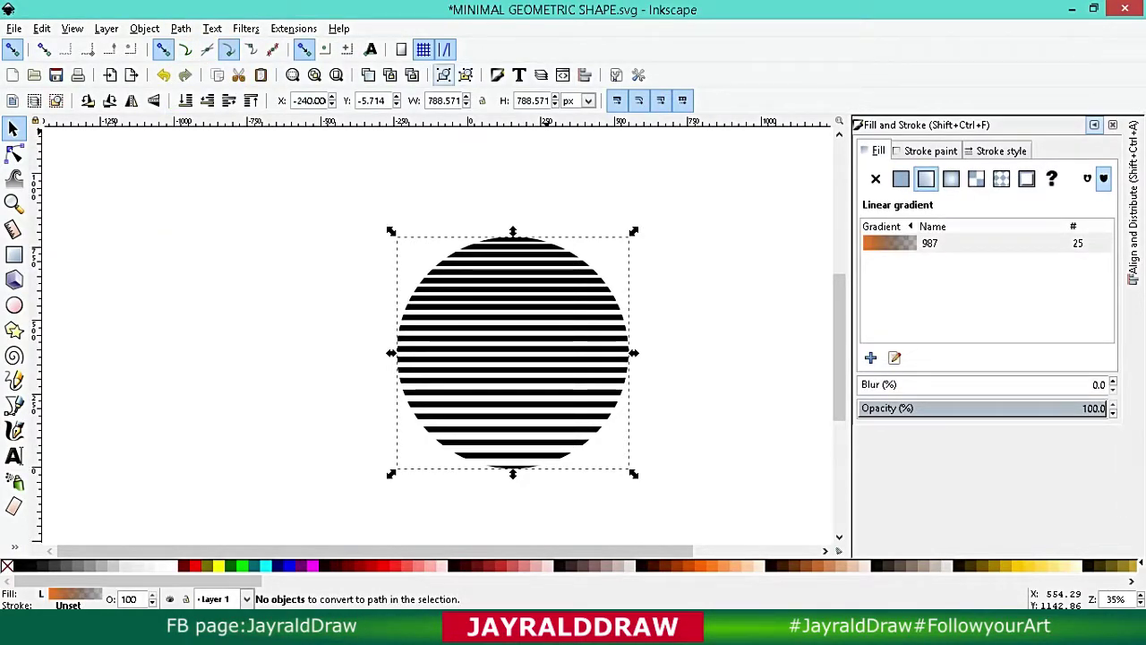
Recolour the gradient's bottom stop crimson and top stop purple.
click(894, 357)
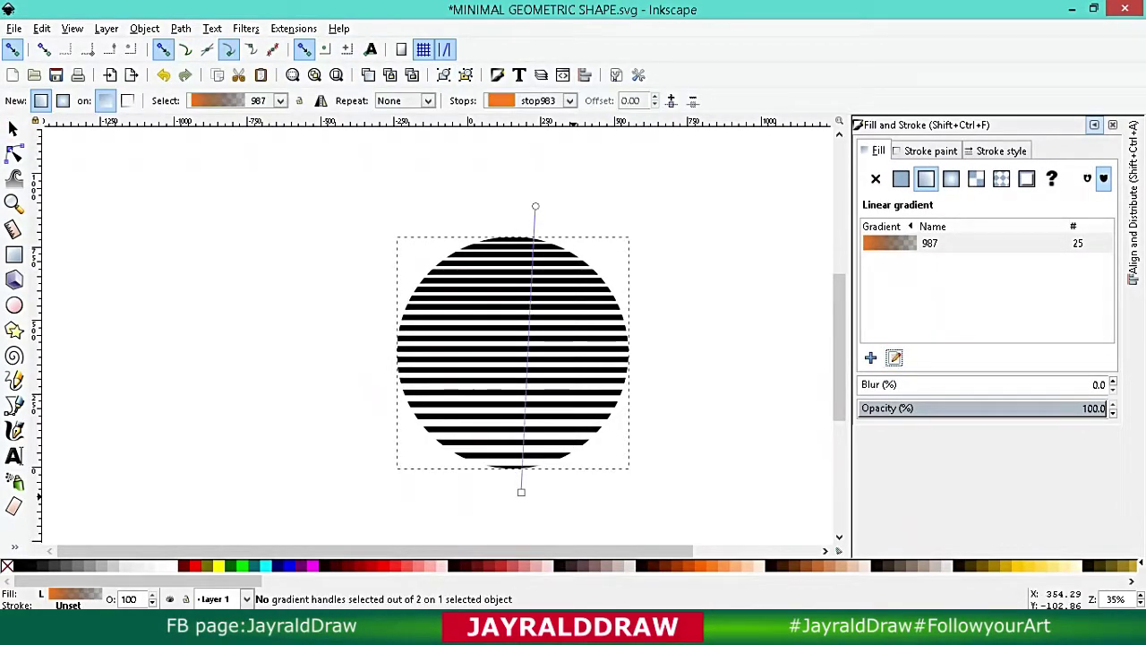
click(521, 491)
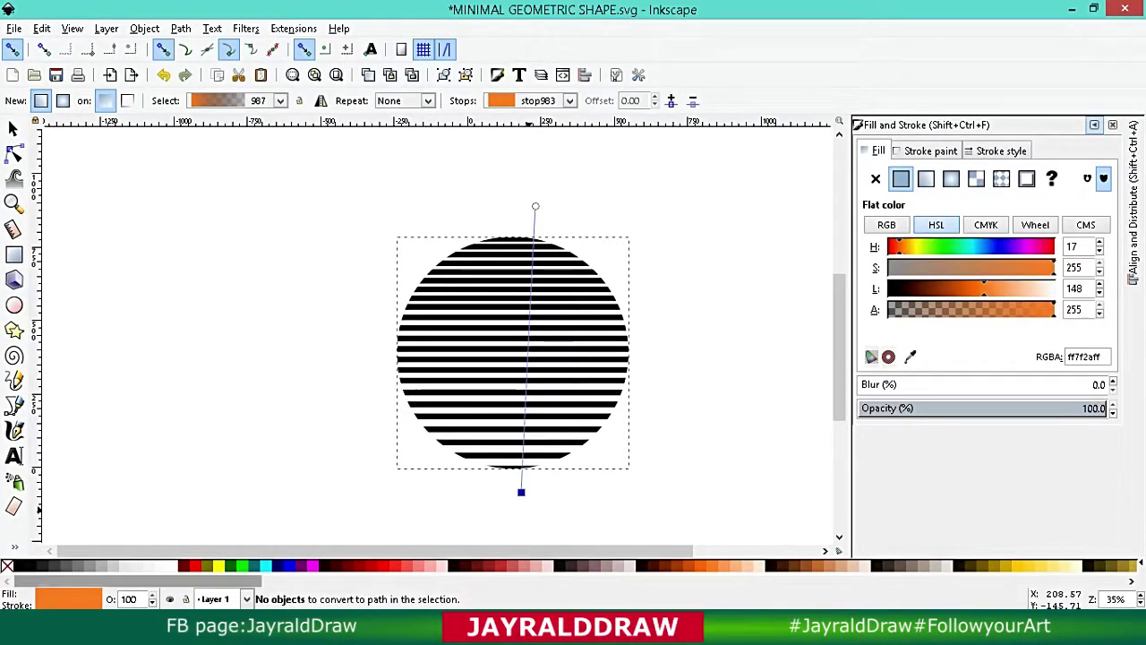
drag(138, 581, 998, 580)
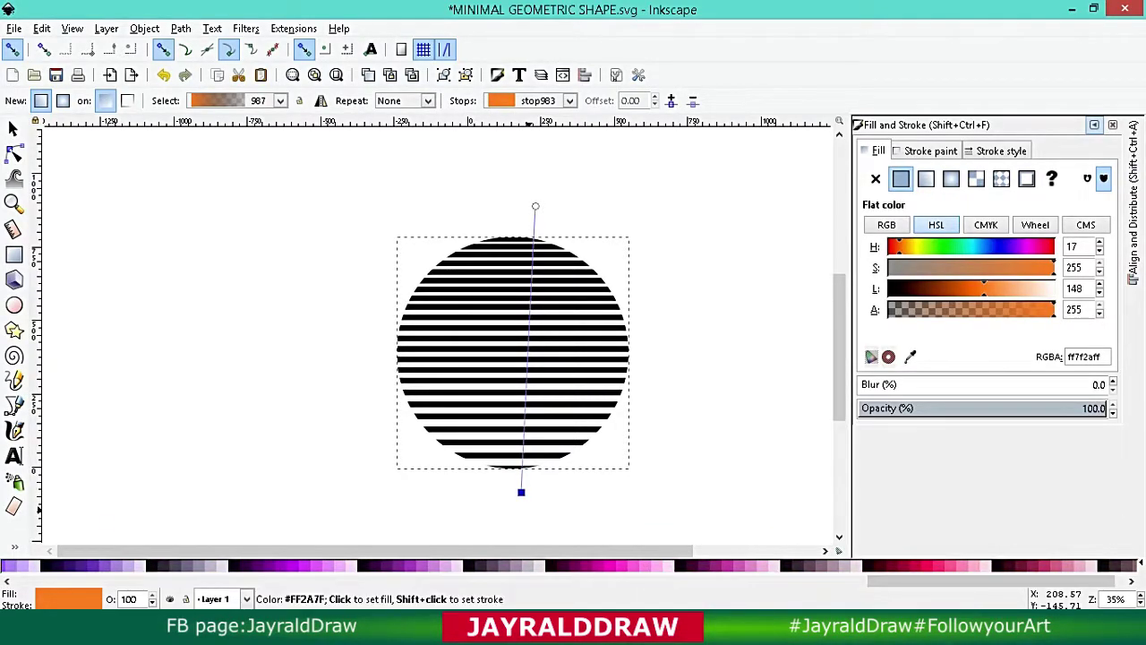
click(985, 565)
click(536, 206)
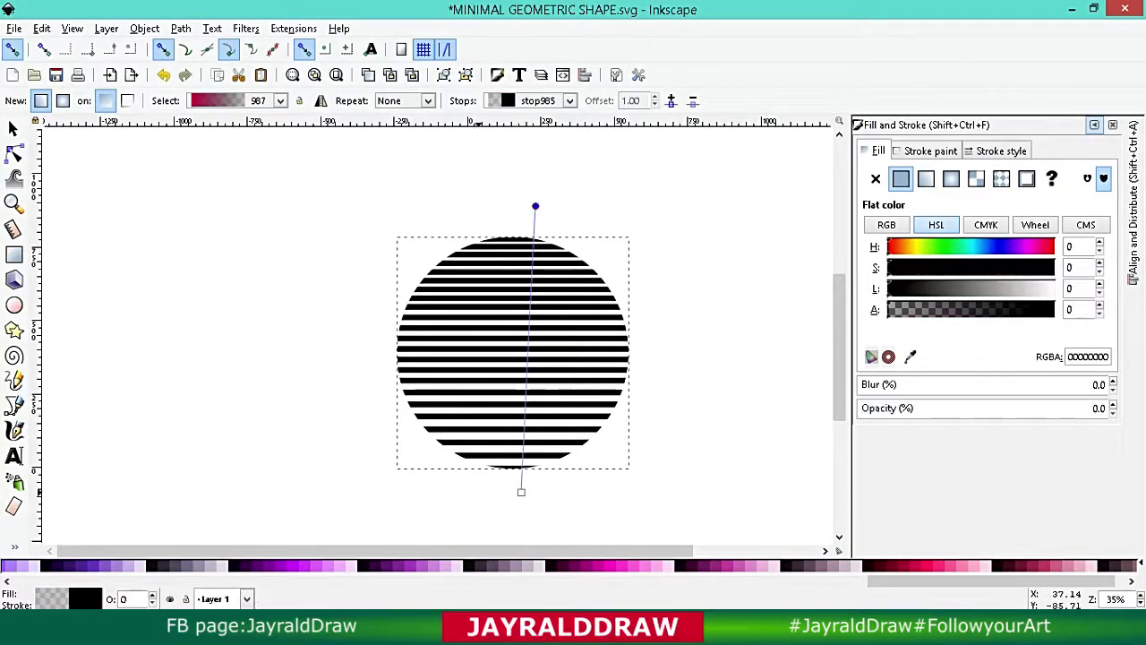
click(278, 565)
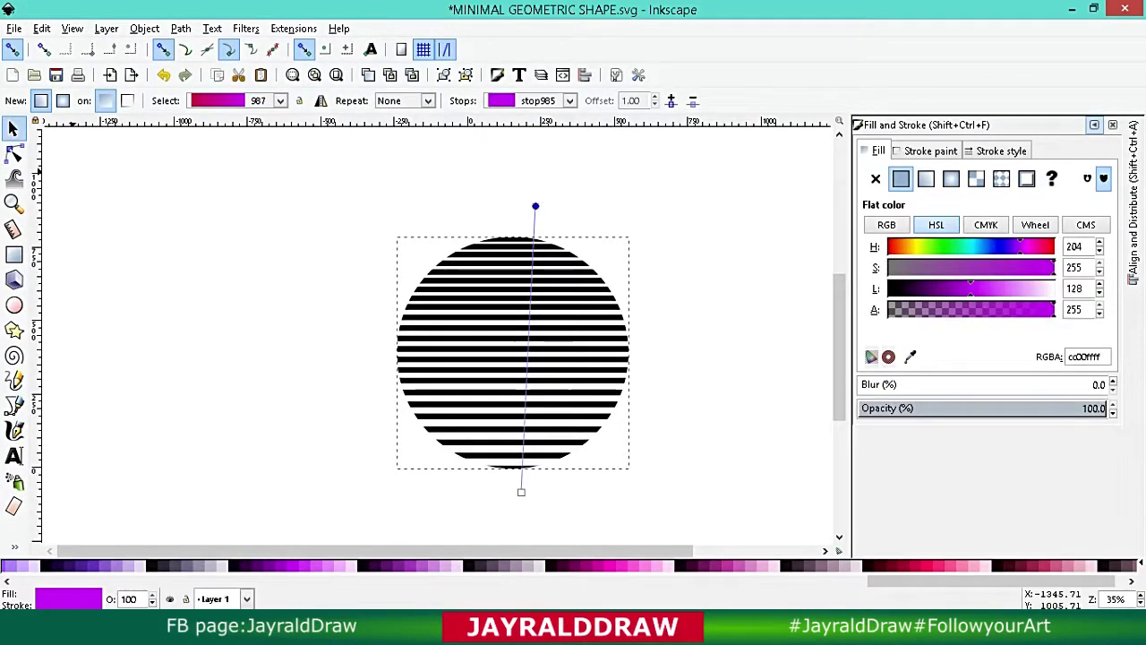
key(s)
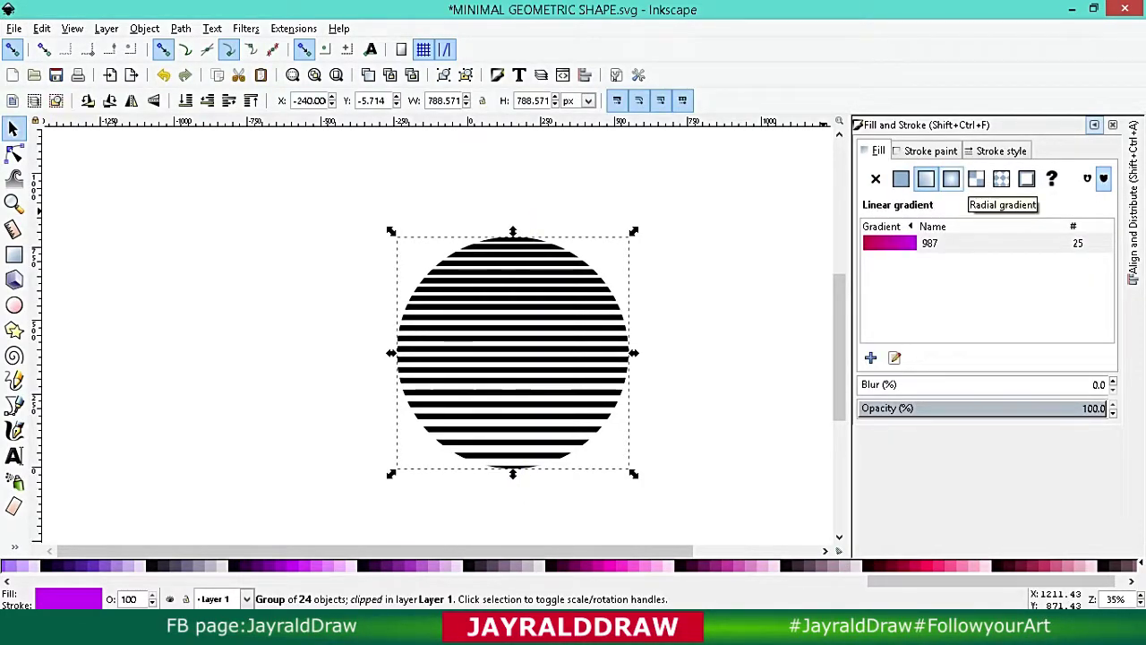
Give the stripes a linear gradient stroke laid vertically across the circle.
click(930, 151)
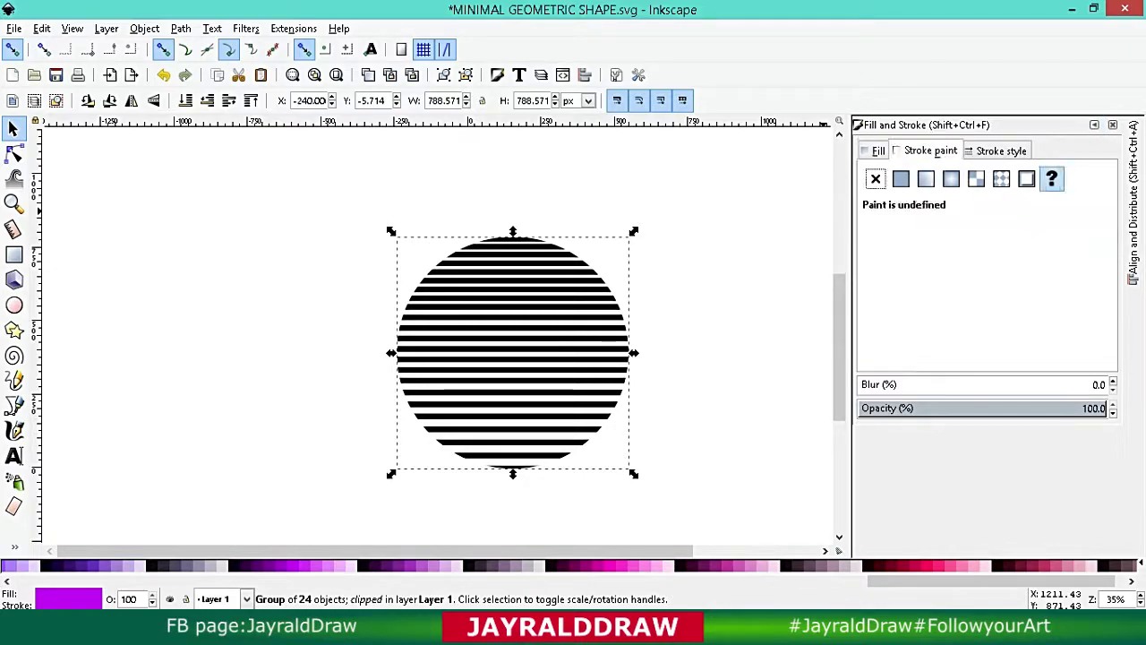
click(878, 151)
click(901, 178)
click(930, 151)
click(926, 178)
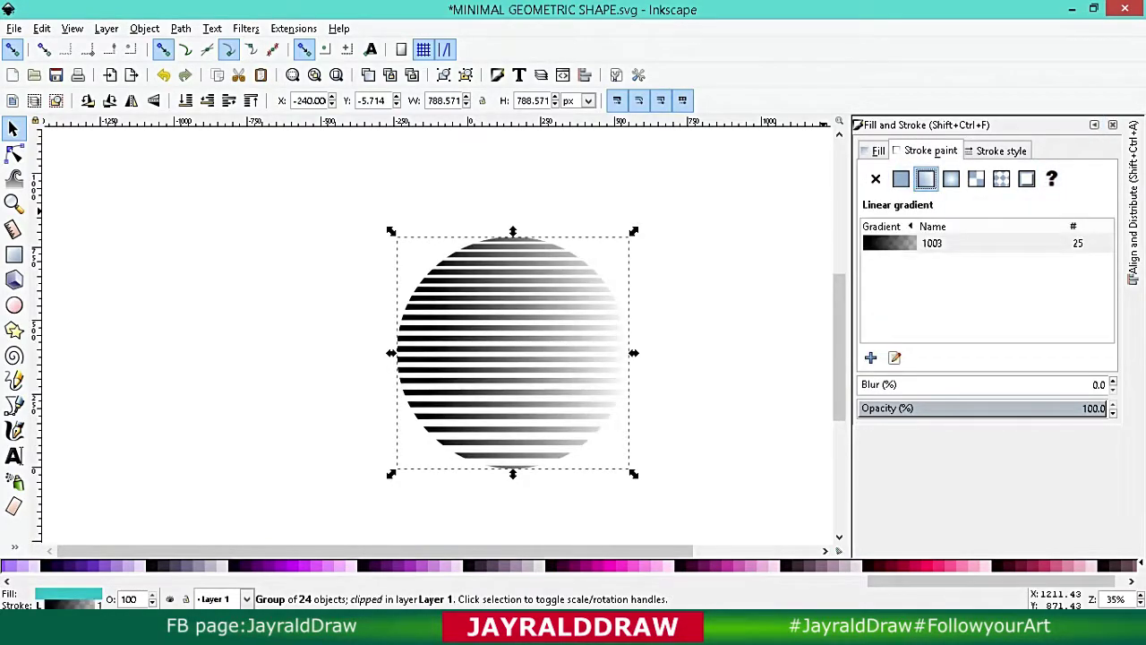
key(g)
drag(518, 472, 519, 239)
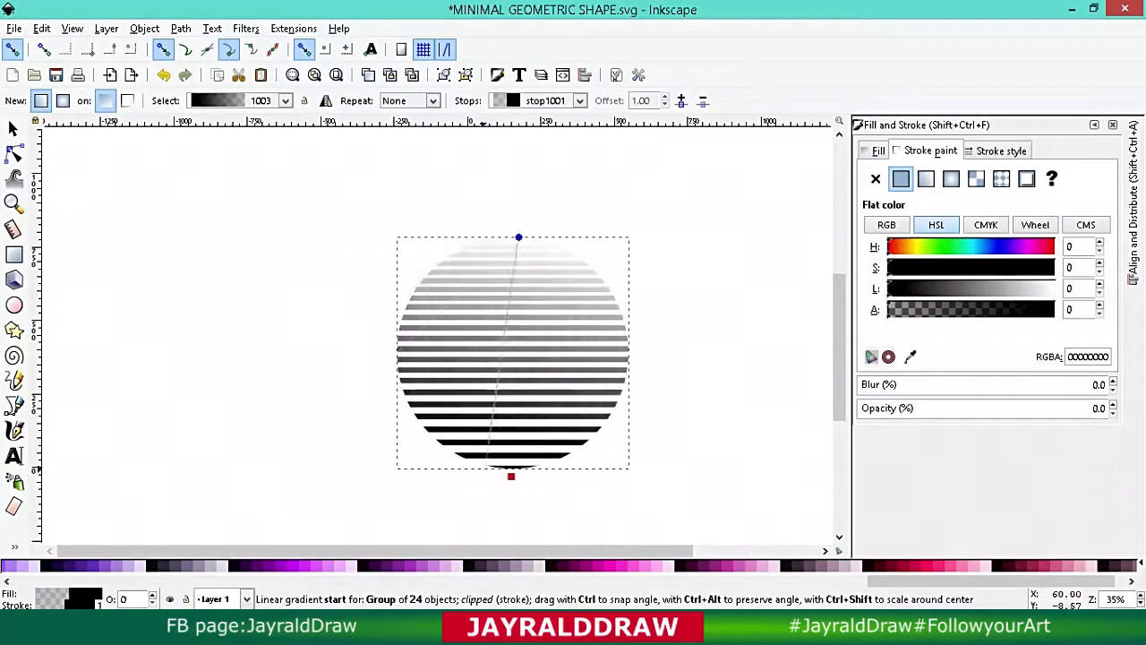
Colour the bottom stop pink #ff0066 and the top stop cyan, moving the bottom stop below the circle.
click(518, 472)
click(899, 565)
click(518, 237)
click(501, 565)
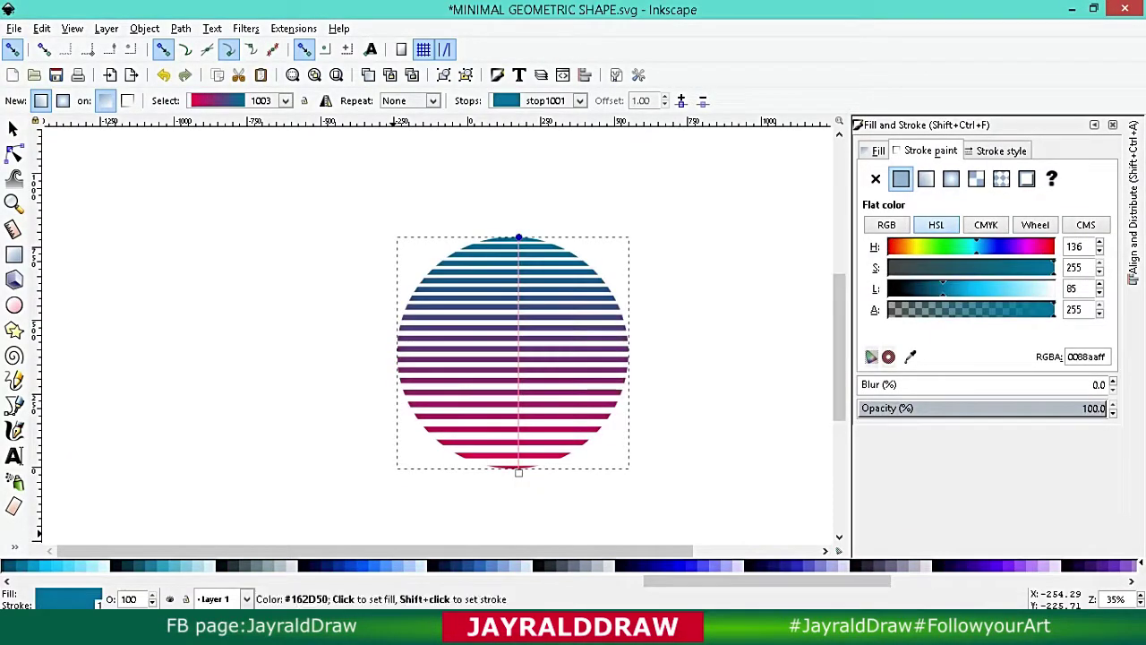
click(54, 565)
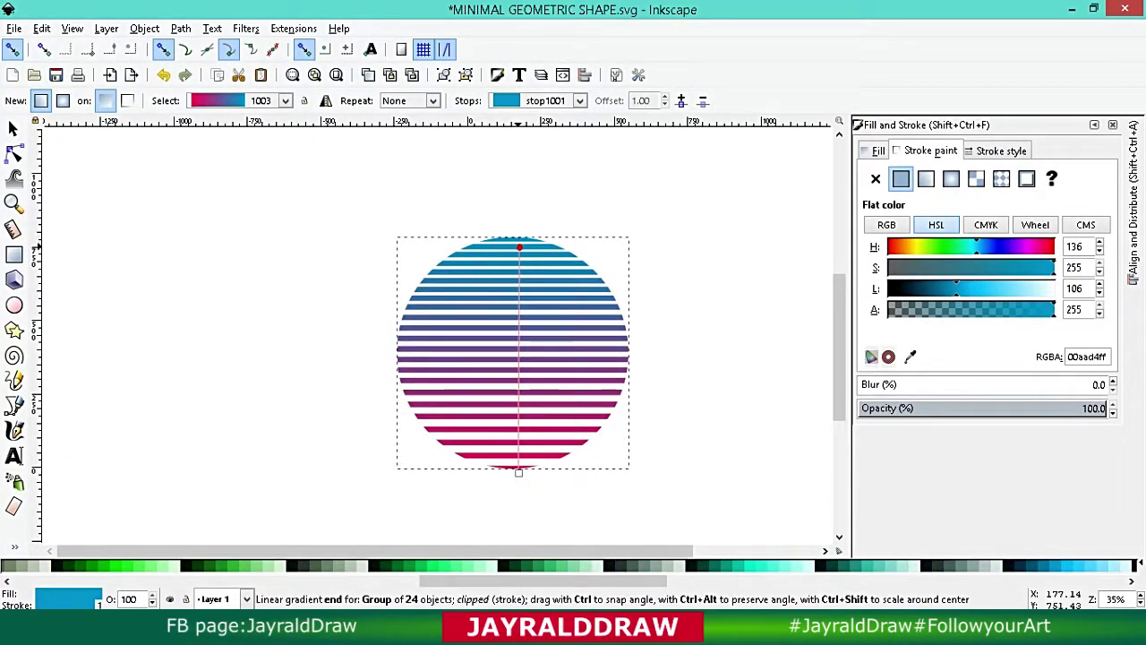
drag(519, 472, 516, 488)
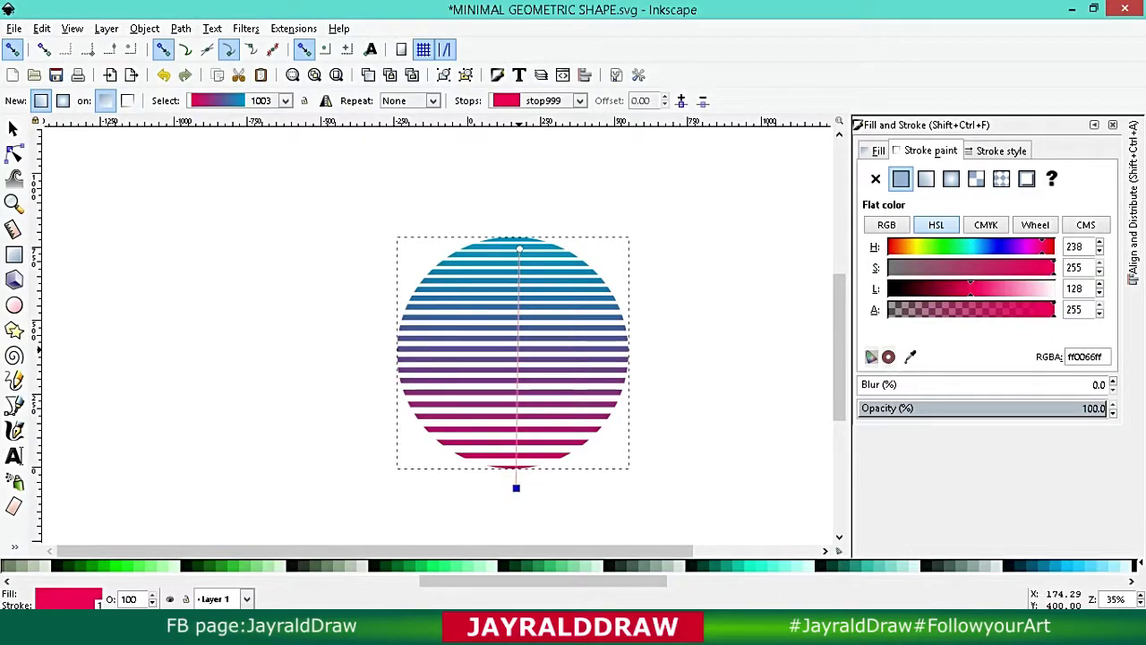
key(s)
key(g)
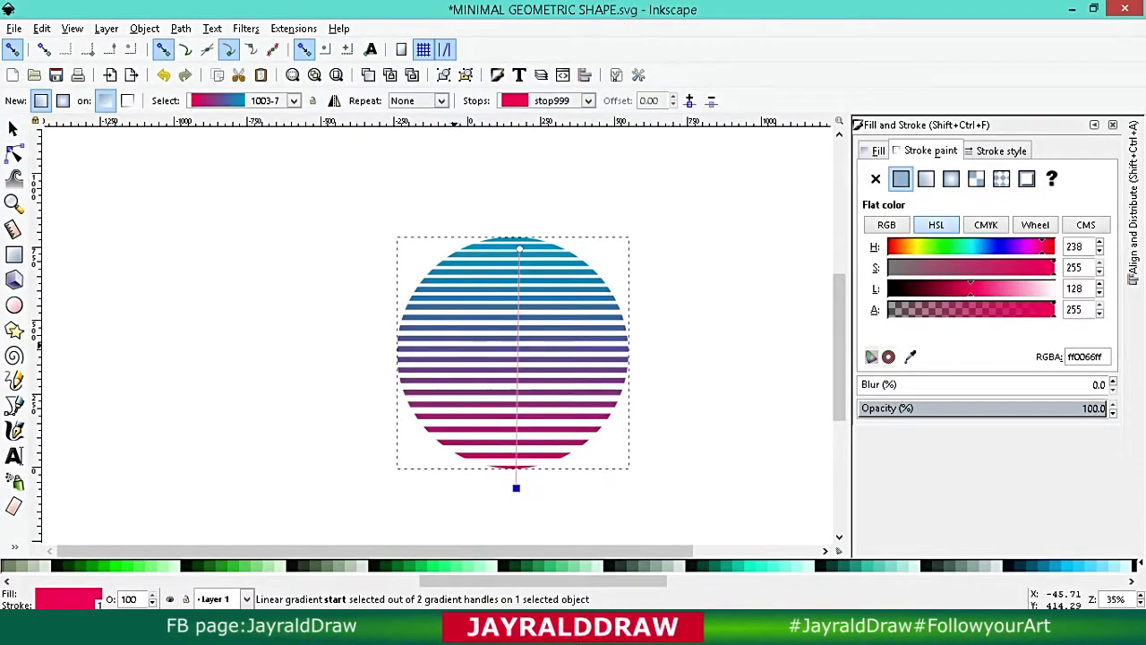
Add a magenta middle gradient stop and move it lower down the circle.
double_click(517, 367)
click(516, 488)
click(517, 367)
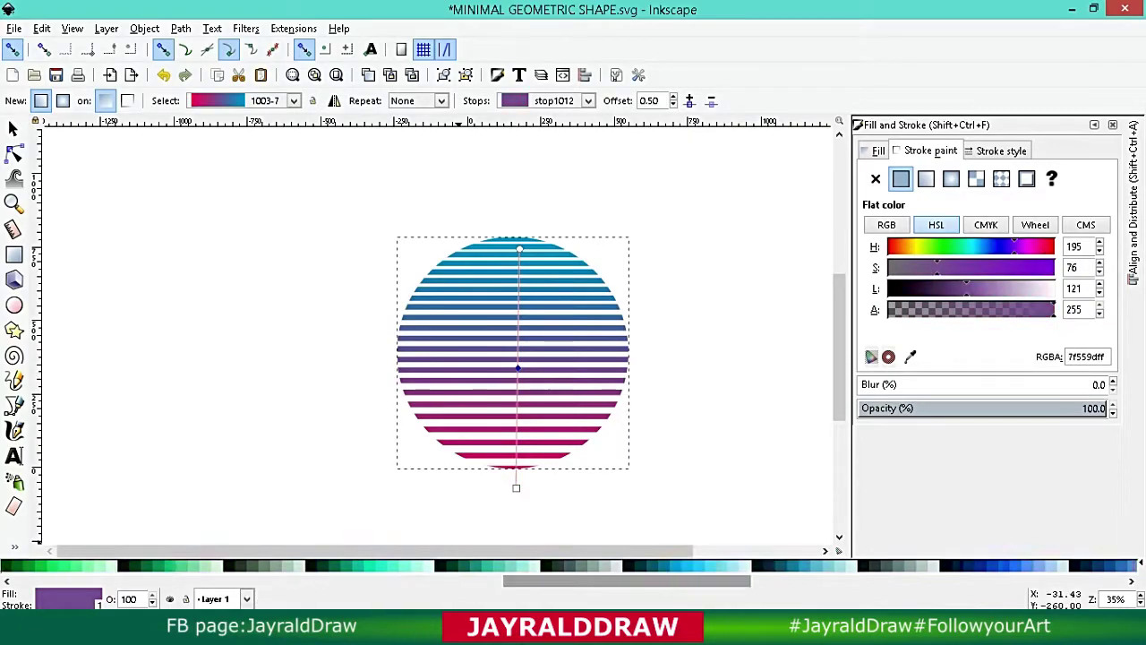
scroll(460, 565, down, 3)
click(501, 565)
click(516, 488)
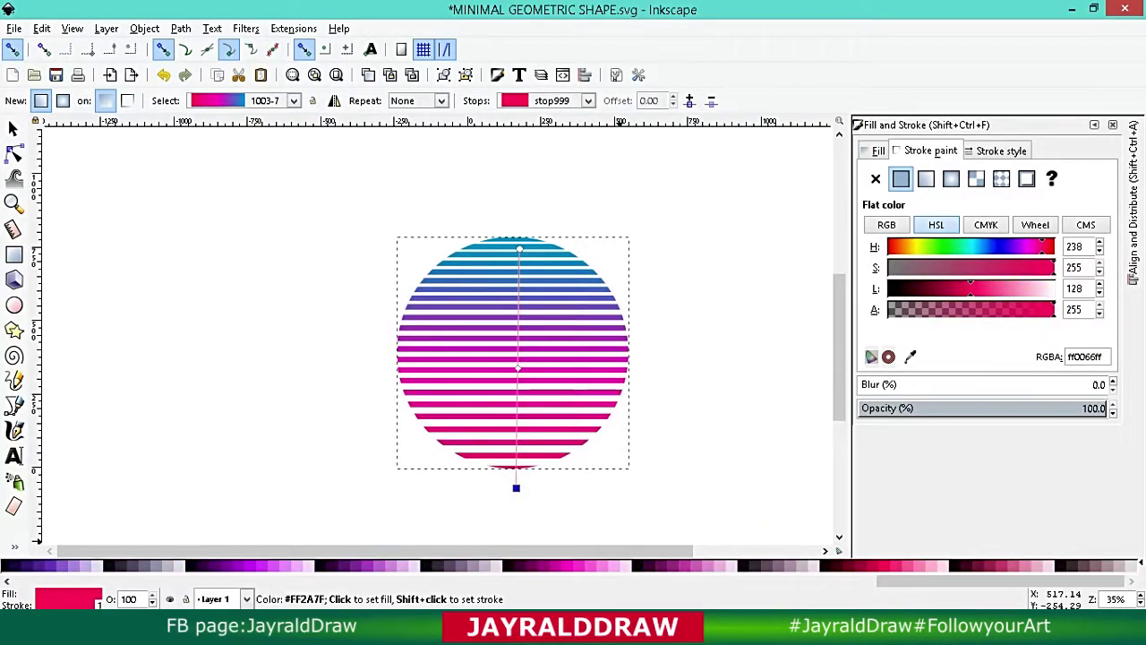
drag(518, 367, 516, 409)
click(519, 248)
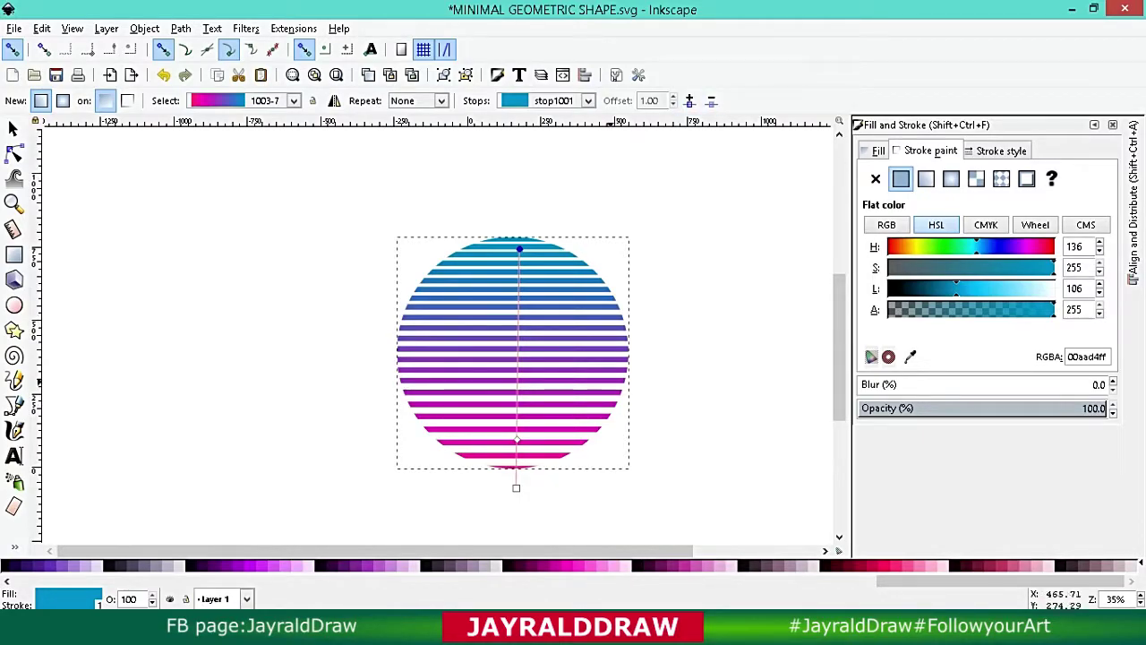
key(d)
key(s)
key(Escape)
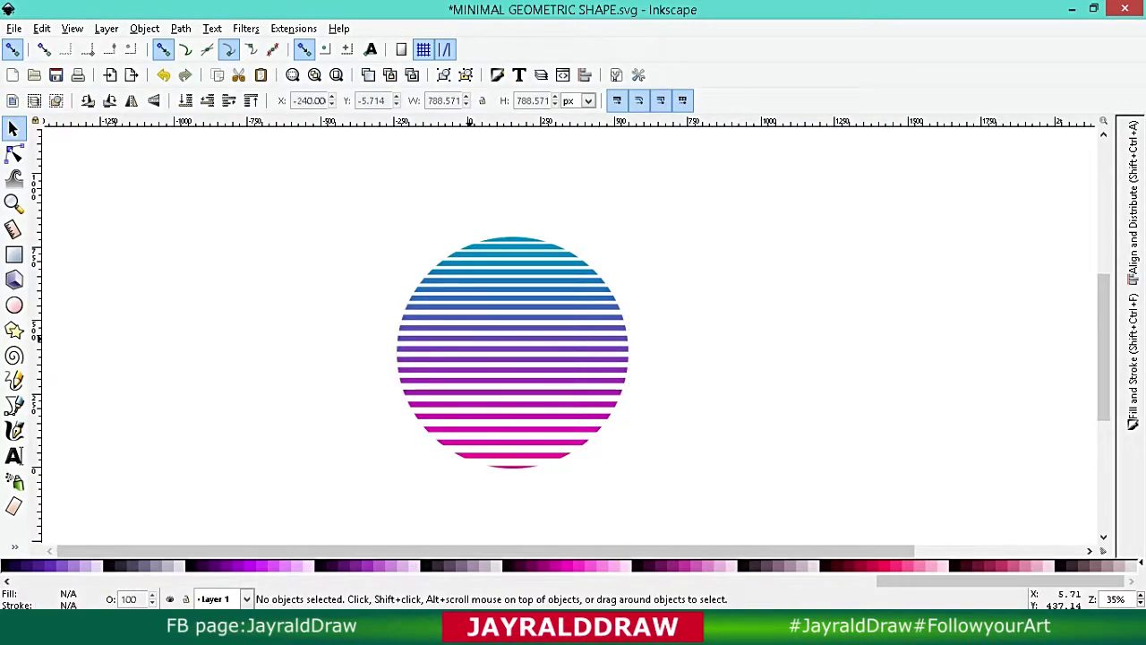
Duplicate the striped circle, flip it vertically, and drag it to overlap the original.
click(460, 358)
right_click(460, 358)
click(537, 110)
key(v)
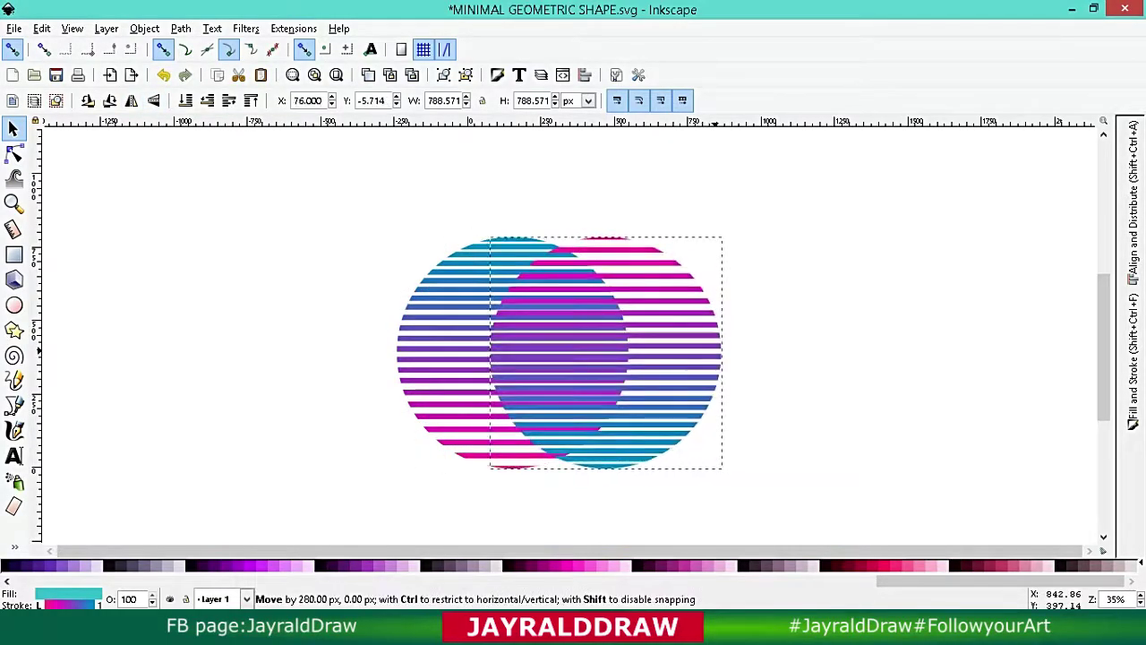
mouse_move(632, 353)
mouse_down()
mouse_move(718, 360)
mouse_move(672, 377)
mouse_up()
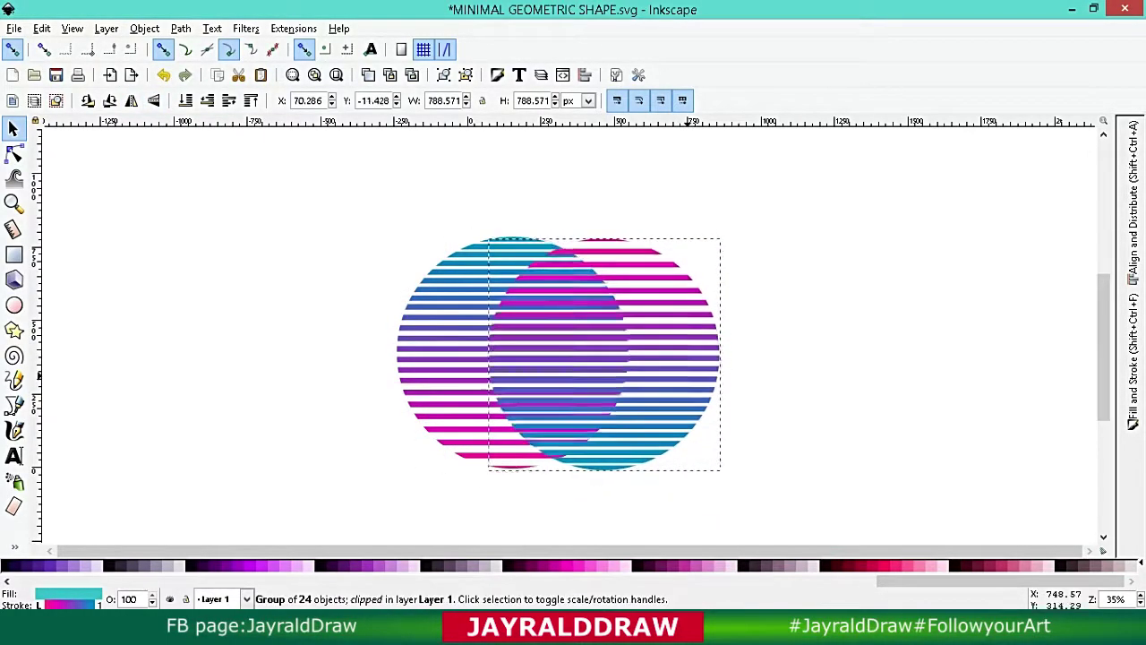
Edit the copy's stripe gradient, recolouring its start stop red and then orange.
click(1133, 359)
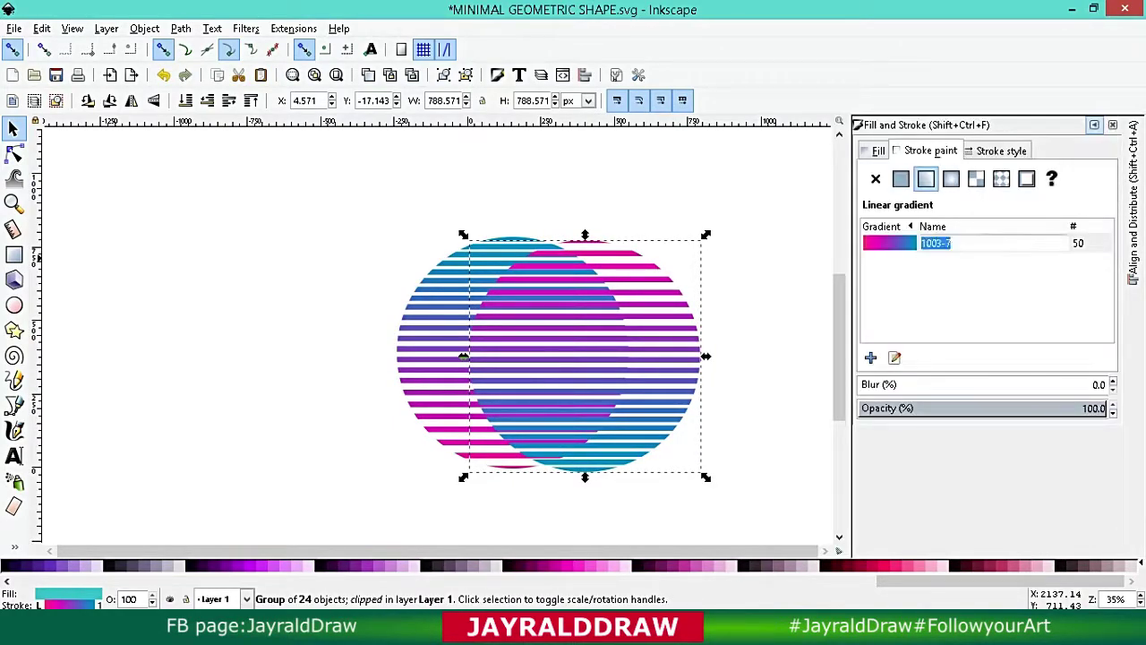
key(g)
click(588, 221)
click(196, 565)
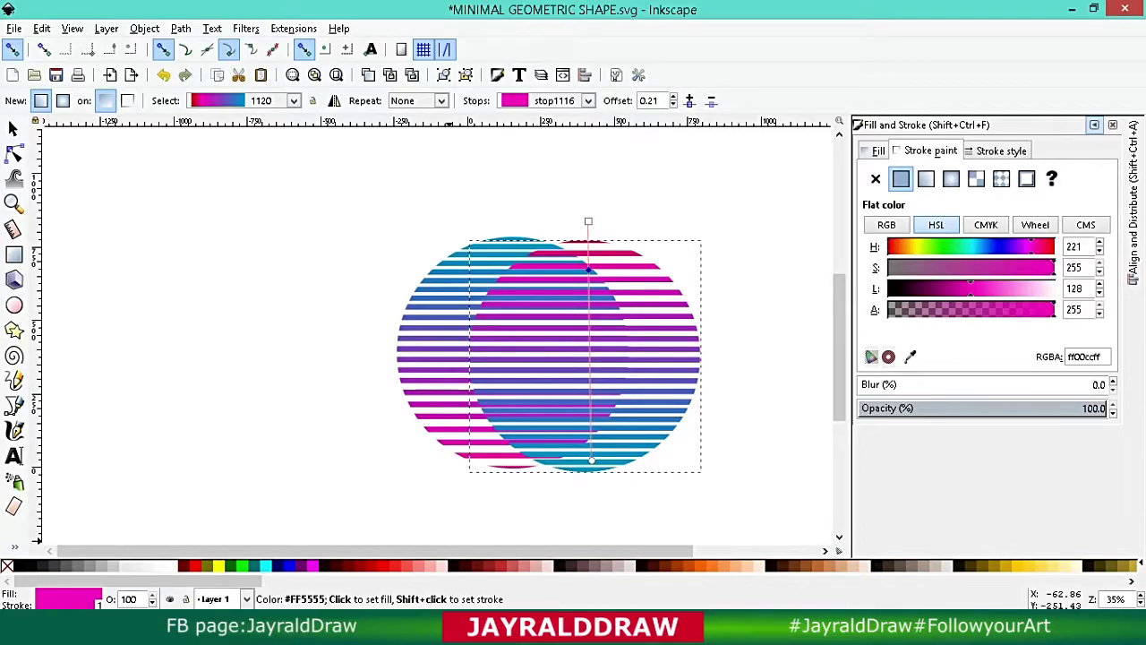
click(205, 565)
click(591, 460)
Try navy, pure blue and light blue swatches for the gradient's end stop.
scroll(573, 565, right, 5)
scroll(573, 565, right, 3)
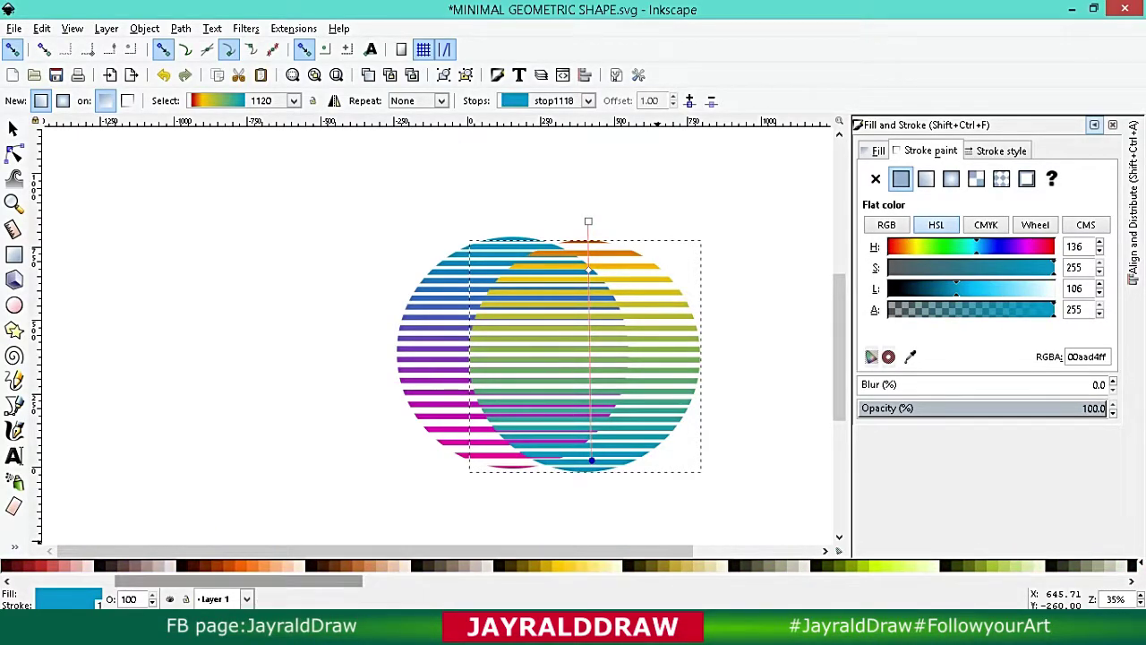
scroll(573, 565, right, 3)
scroll(573, 565, right, 3)
scroll(573, 564, right, 3)
click(161, 565)
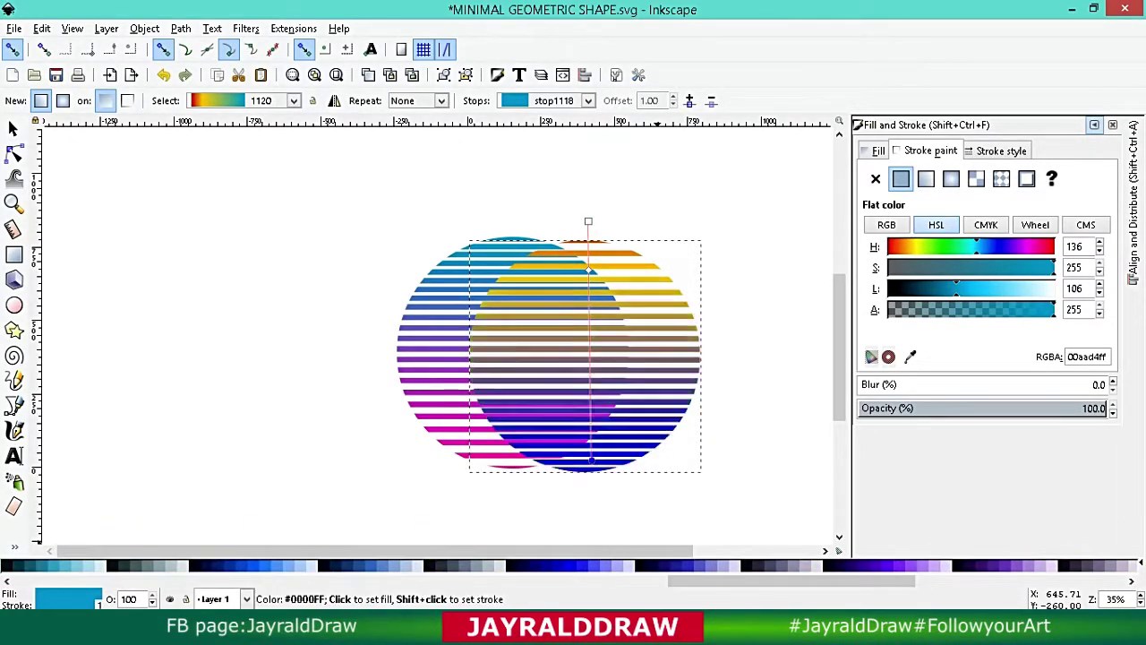
click(36, 565)
click(85, 565)
scroll(573, 564, left, 5)
scroll(573, 565, left, 3)
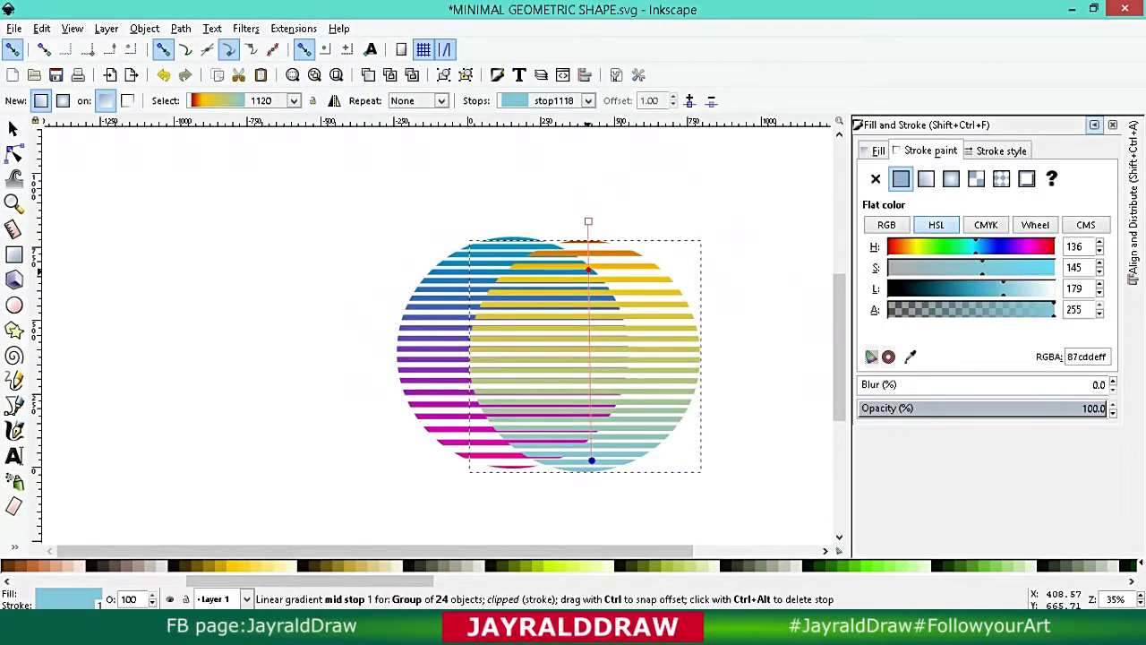
Set the gradient stops to red, orange and yellow, stretching it past the circle's bottom.
click(588, 294)
click(296, 565)
click(591, 459)
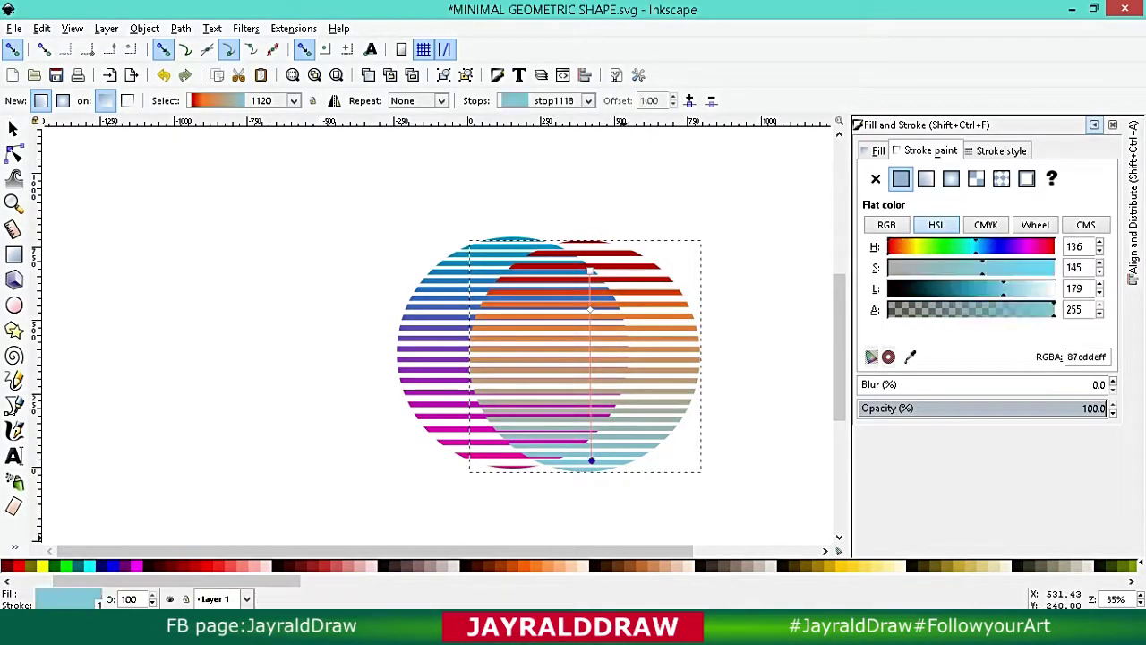
click(42, 564)
click(588, 251)
drag(591, 469, 591, 532)
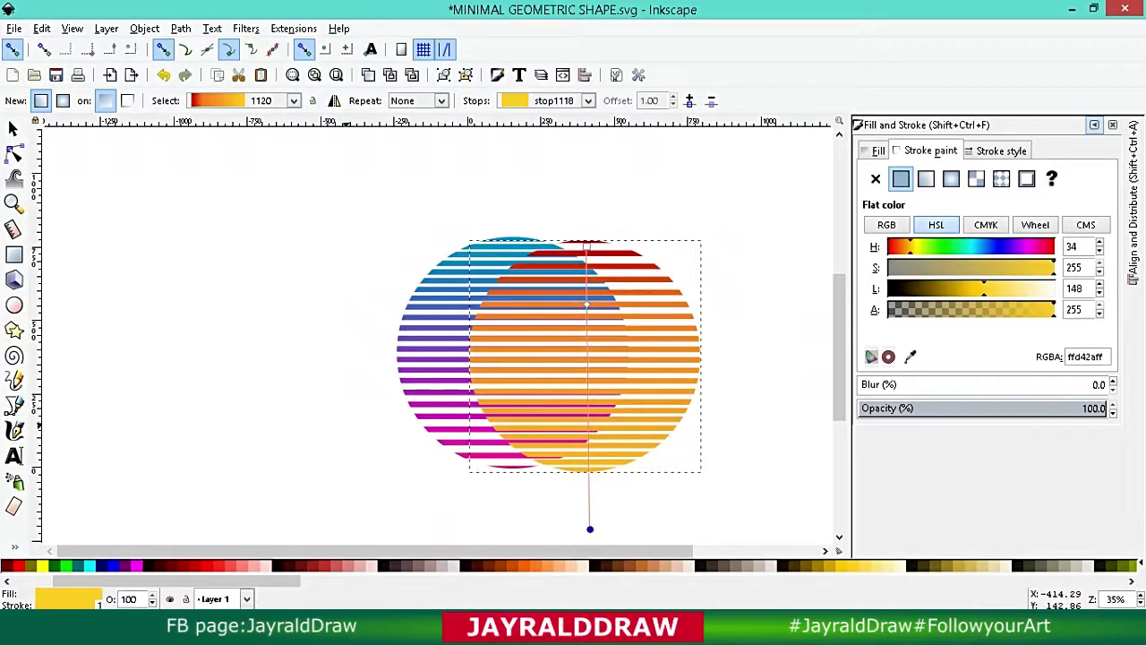
Flip the orange striped circle vertically and nudge it over the blue stripes.
key(s)
key(v)
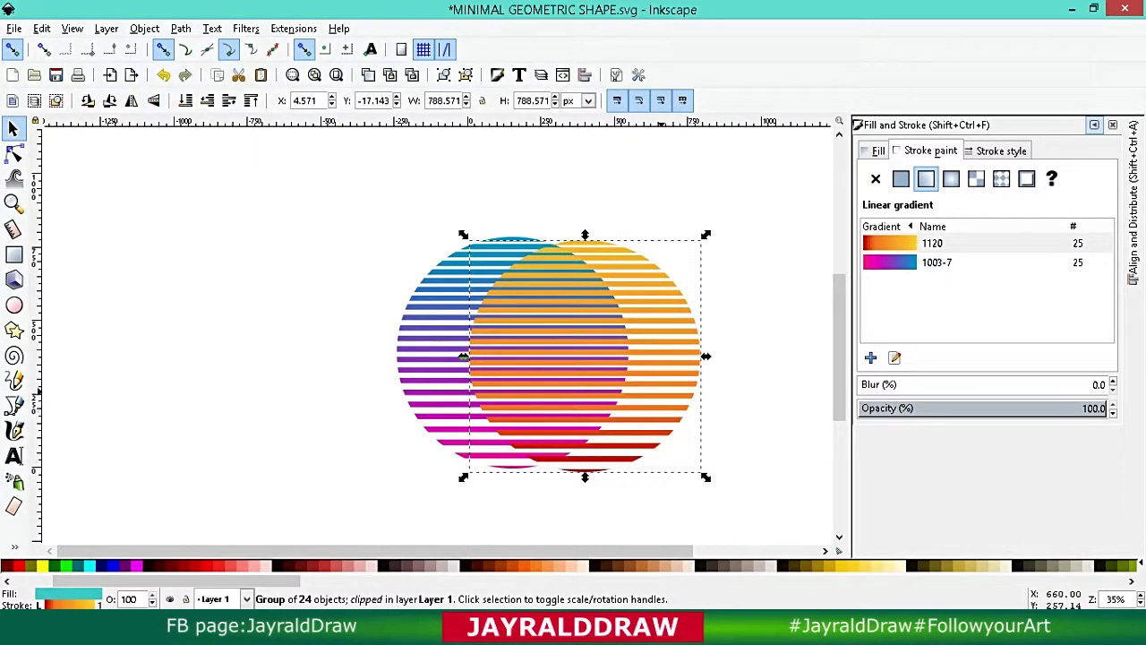
click(153, 100)
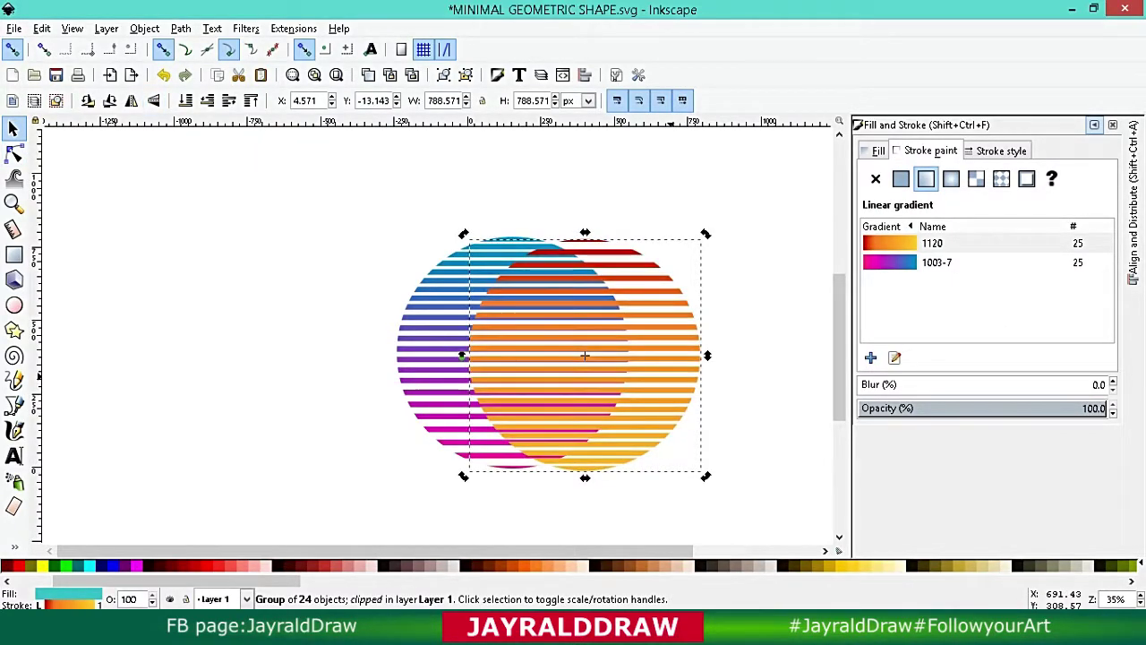
click(153, 100)
drag(584, 356, 584, 355)
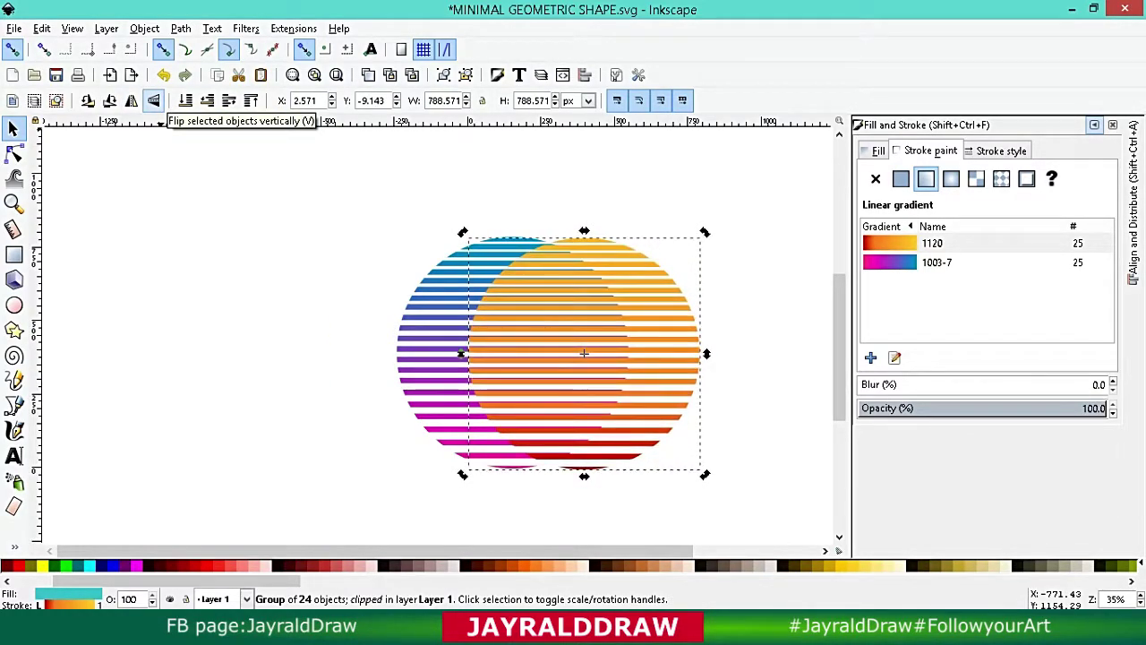
Rotate the orange striped circle a quarter turn and shift it slightly right.
click(682, 431)
click(1093, 124)
click(627, 349)
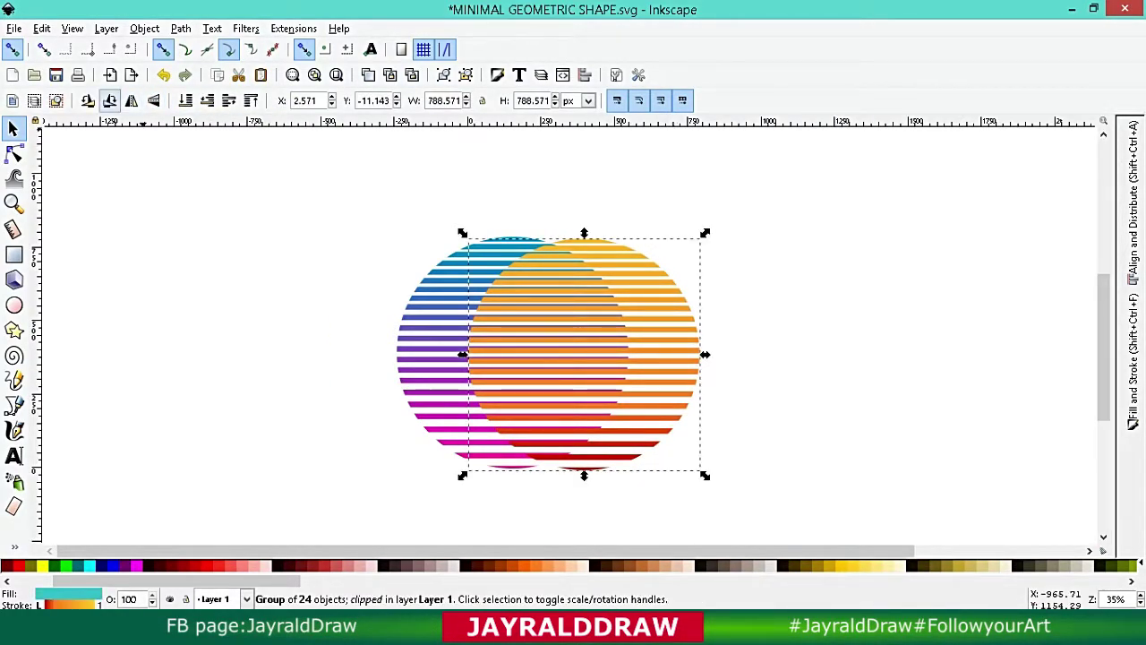
click(109, 99)
drag(626, 350, 636, 345)
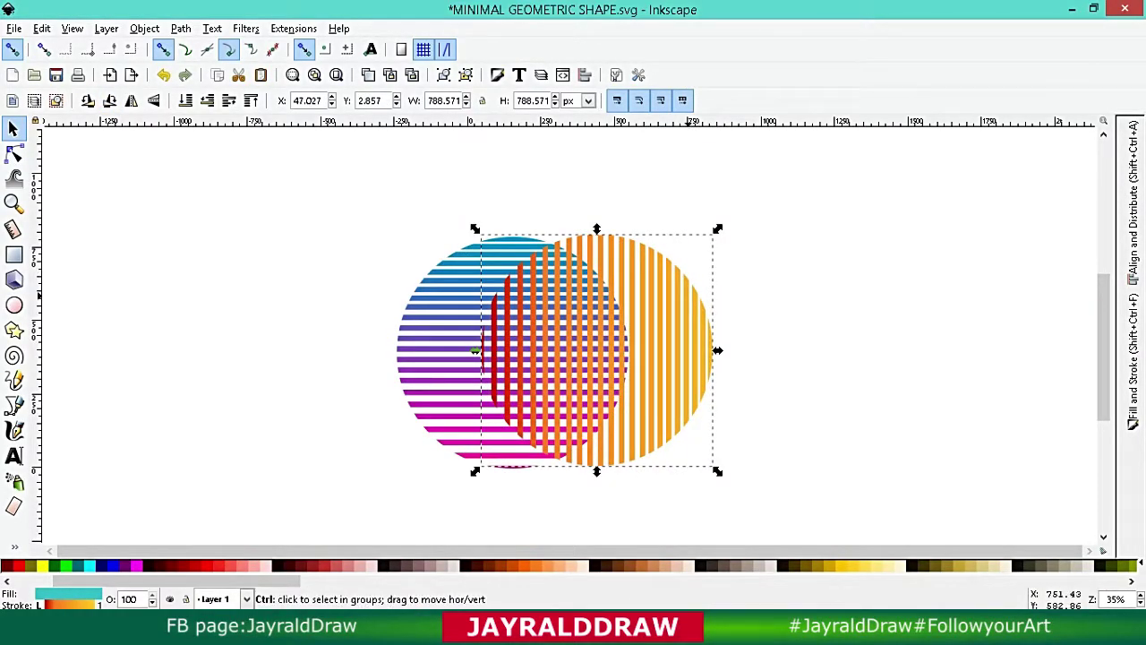
Rotate the orange stripes to a 45° diagonal and the blue circle's stripes by 45°.
click(537, 349)
drag(474, 229, 449, 264)
drag(687, 183, 603, 161)
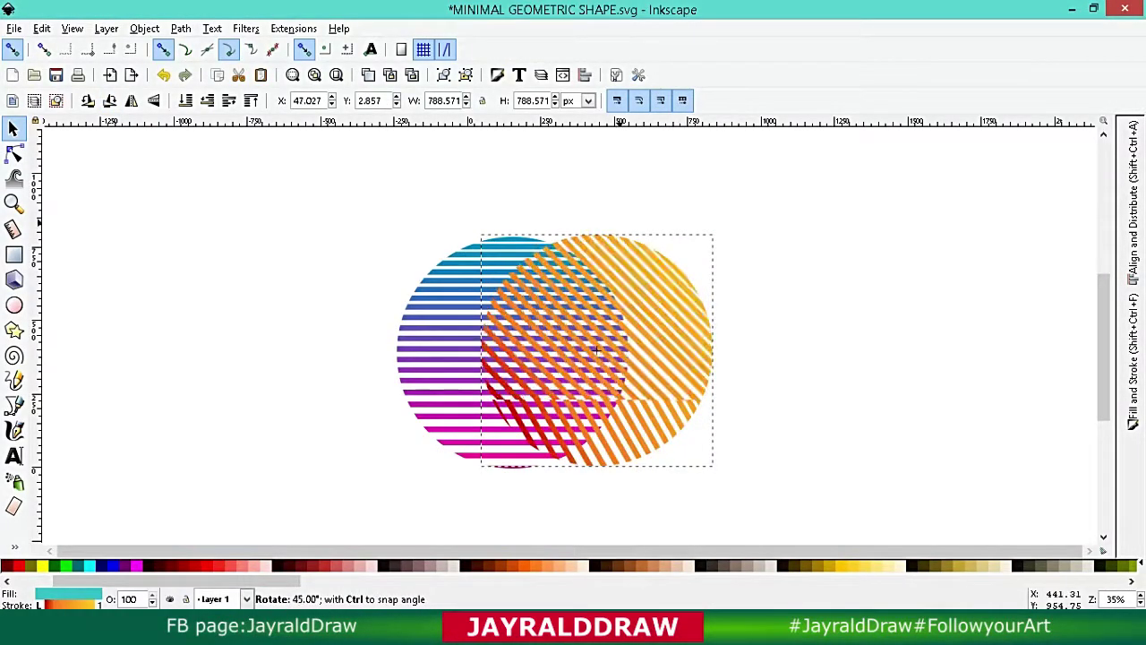
click(627, 353)
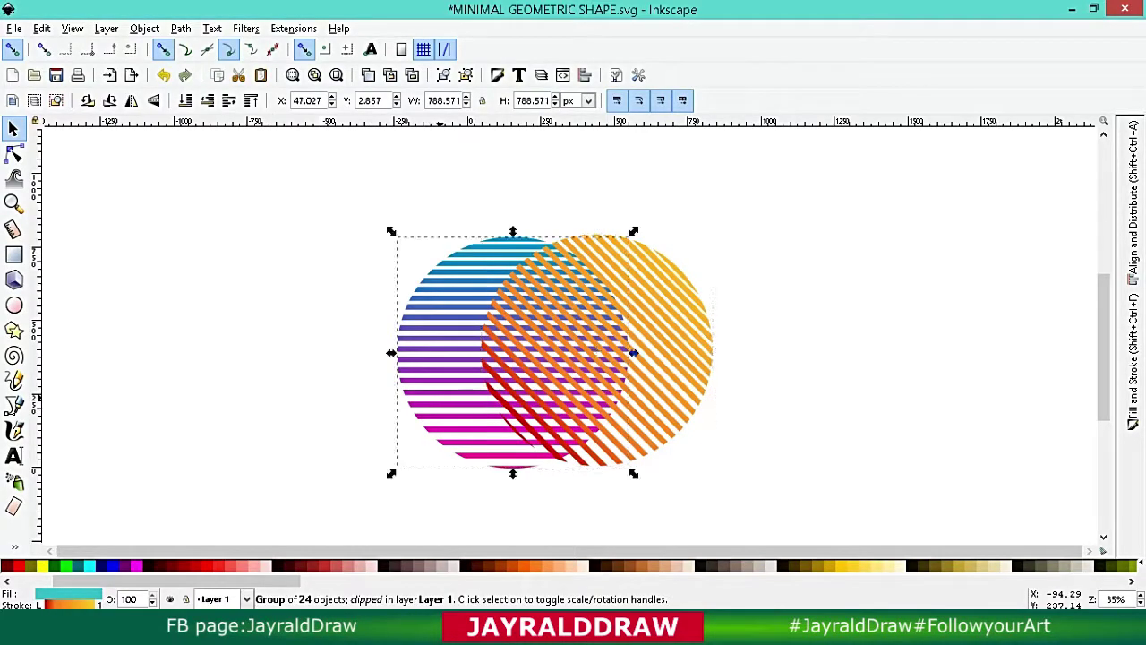
drag(633, 231, 522, 190)
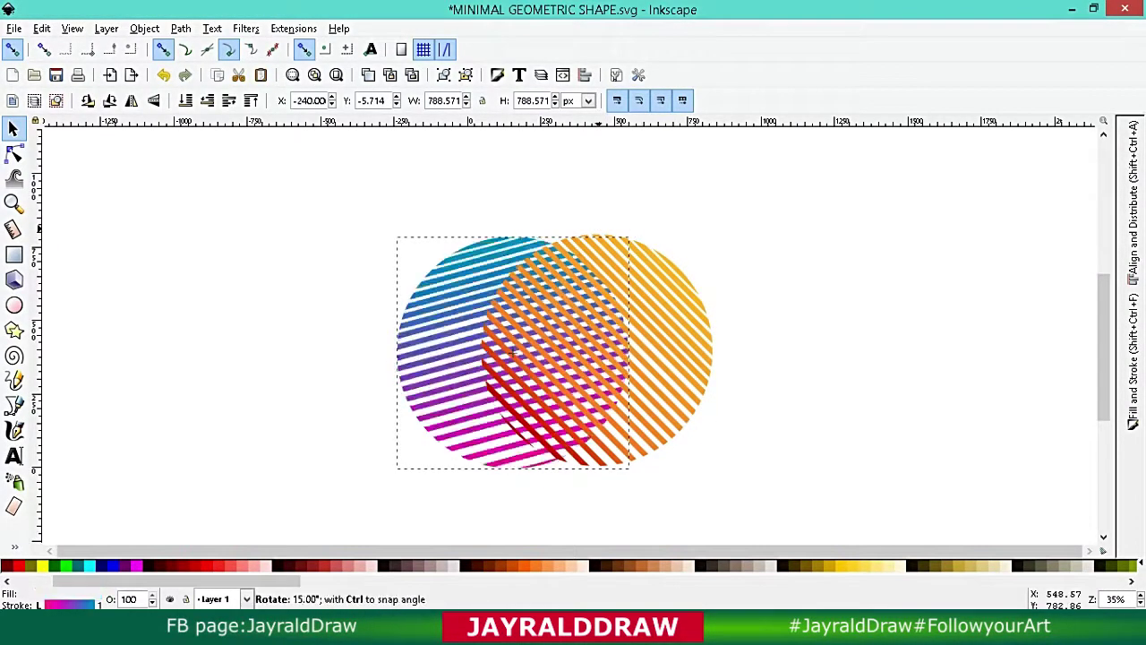
Rubber-band select both striped circles and group them with Ctrl+G.
key(Escape)
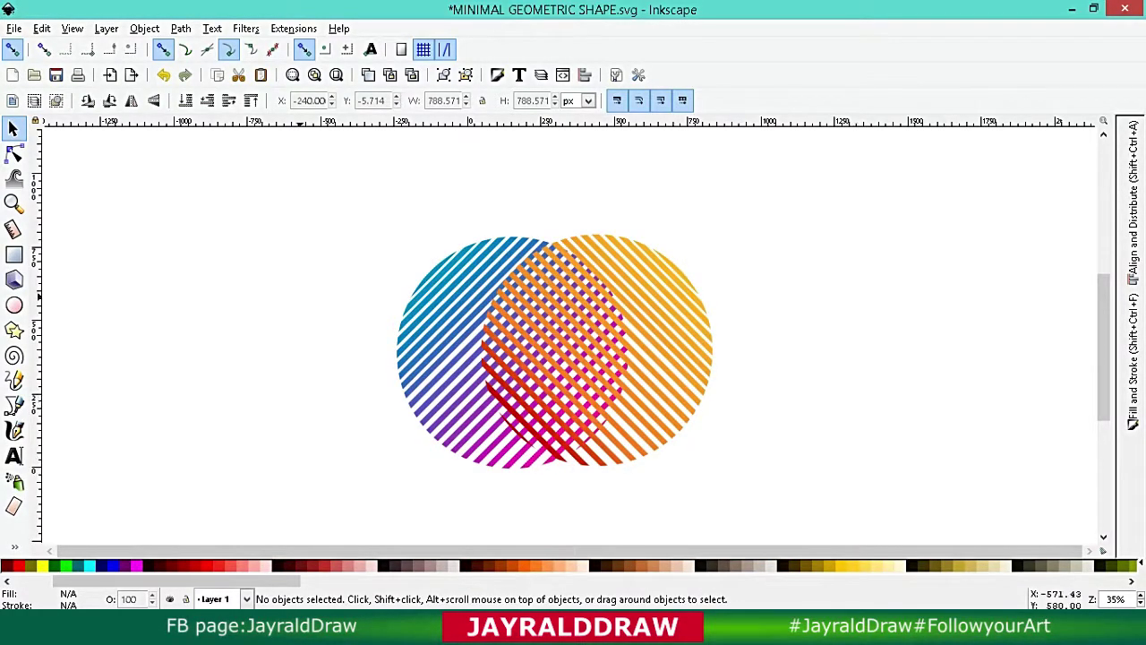
drag(308, 216, 827, 517)
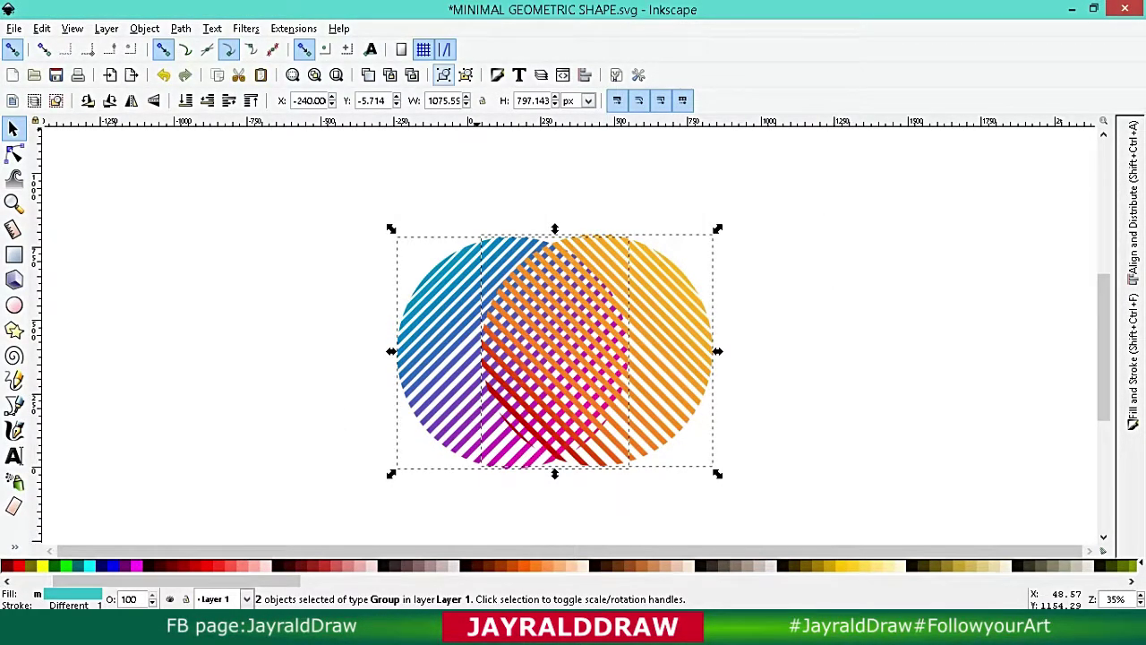
click(443, 74)
click(937, 357)
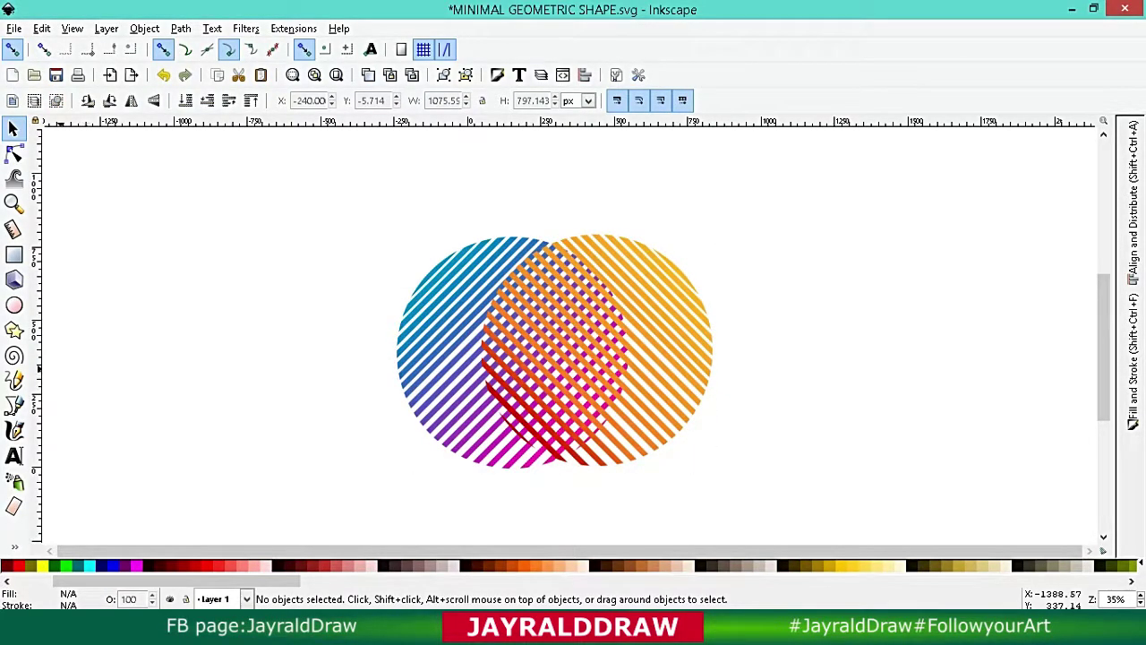
Attempt a curved Bezier path across the circle, then cancel it.
click(13, 405)
click(553, 241)
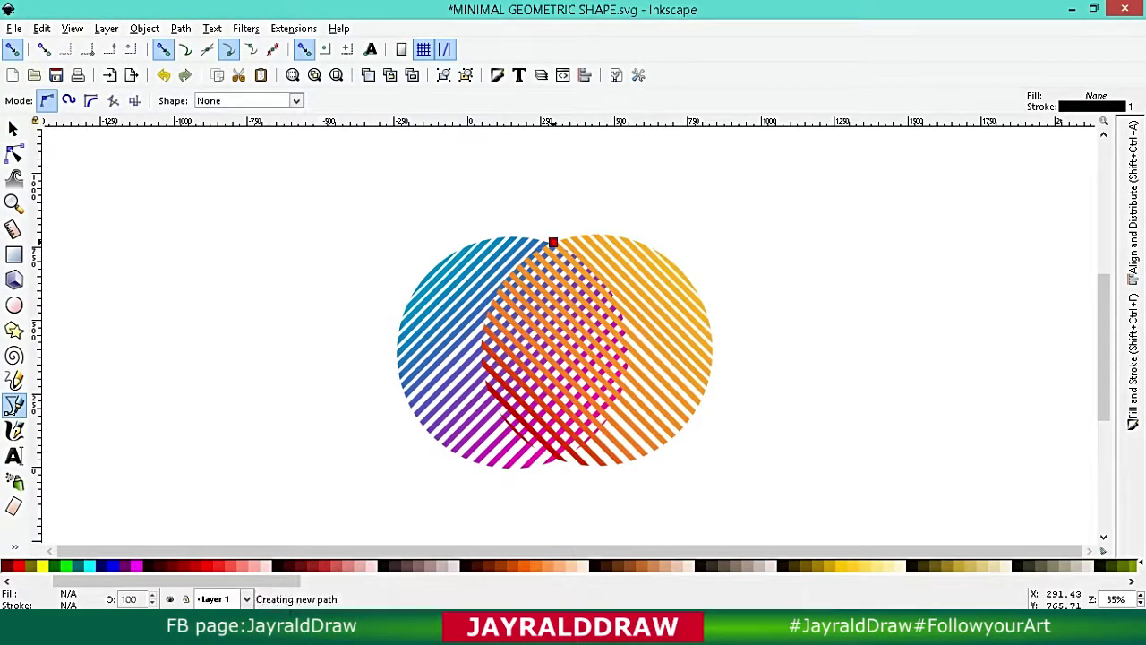
drag(501, 353, 527, 397)
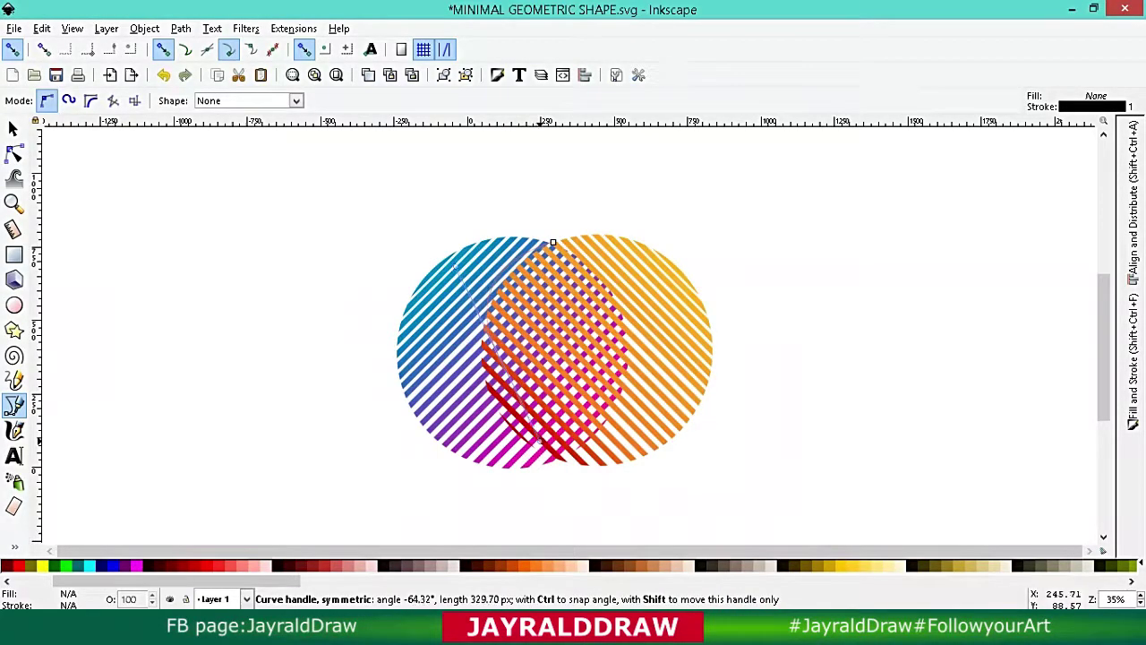
key(BackSpace)
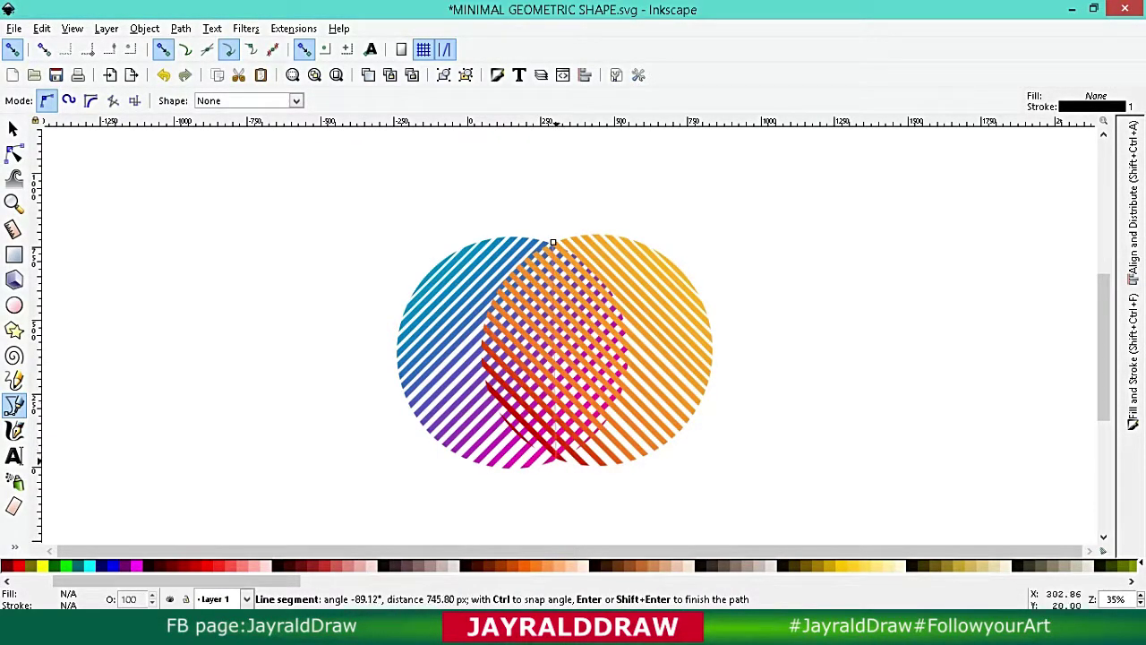
mouse_move(556, 459)
mouse_down()
mouse_move(725, 542)
mouse_move(672, 543)
mouse_move(716, 543)
mouse_up()
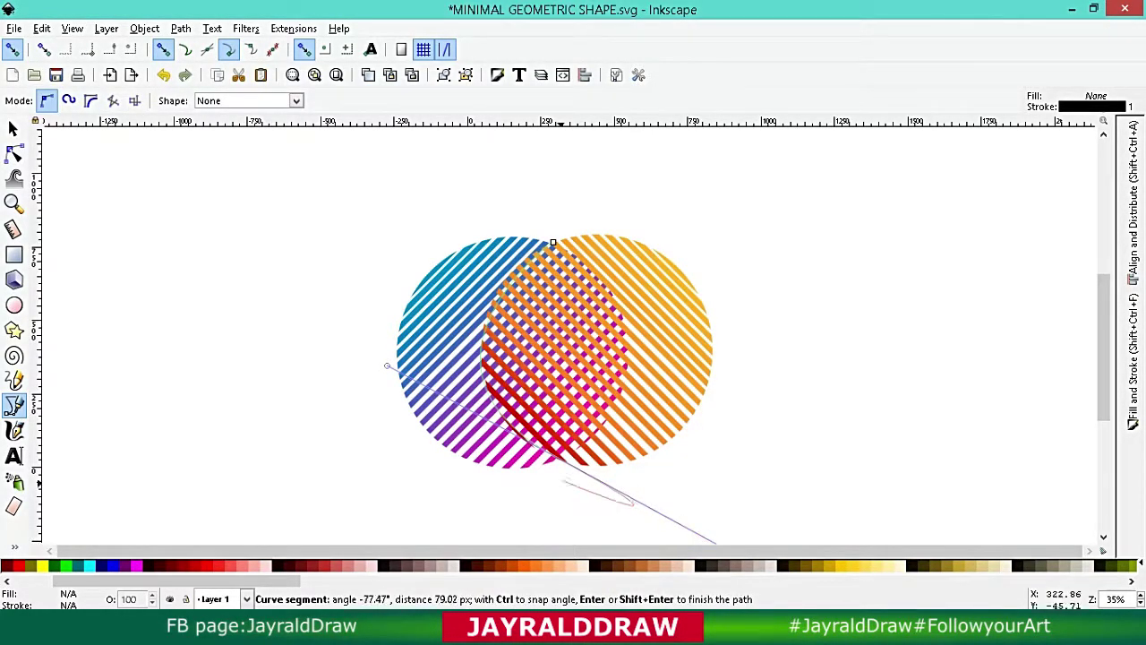
click(716, 542)
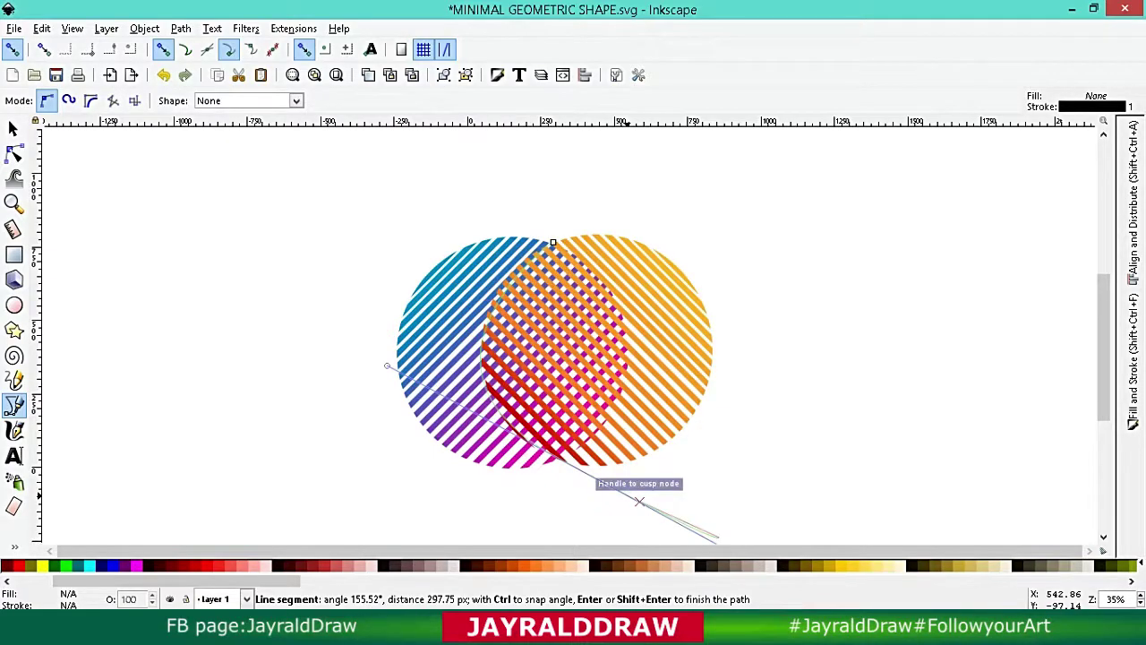
drag(640, 501, 664, 528)
drag(555, 466, 620, 519)
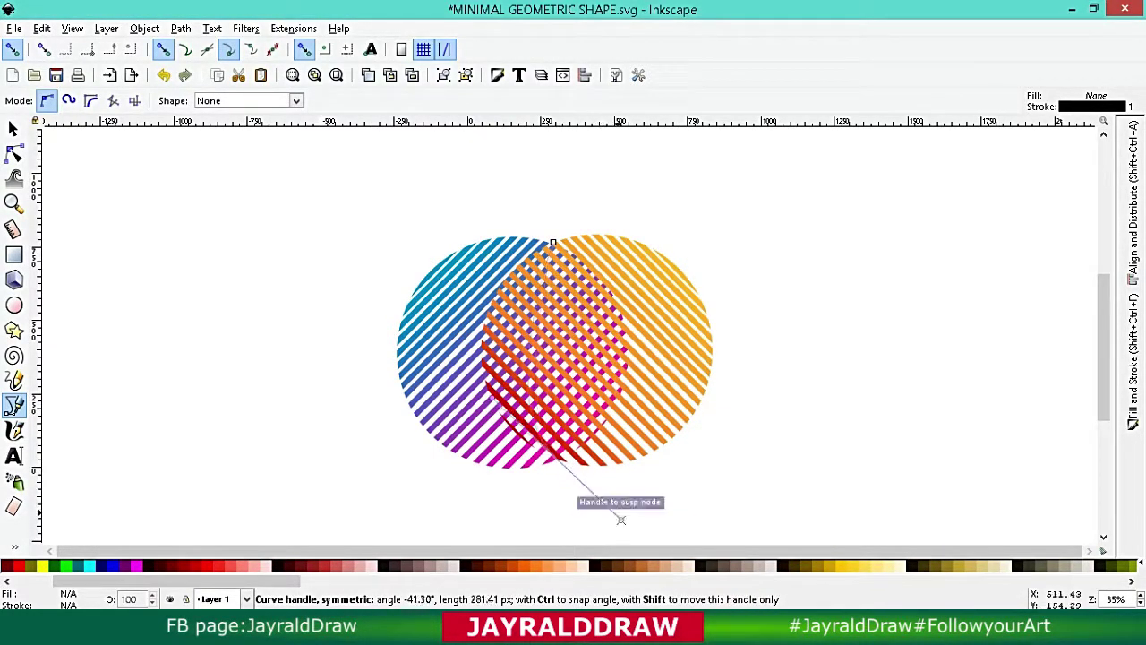
key(Escape)
Draw a straight horizontal line on blank canvas and select it.
click(721, 264)
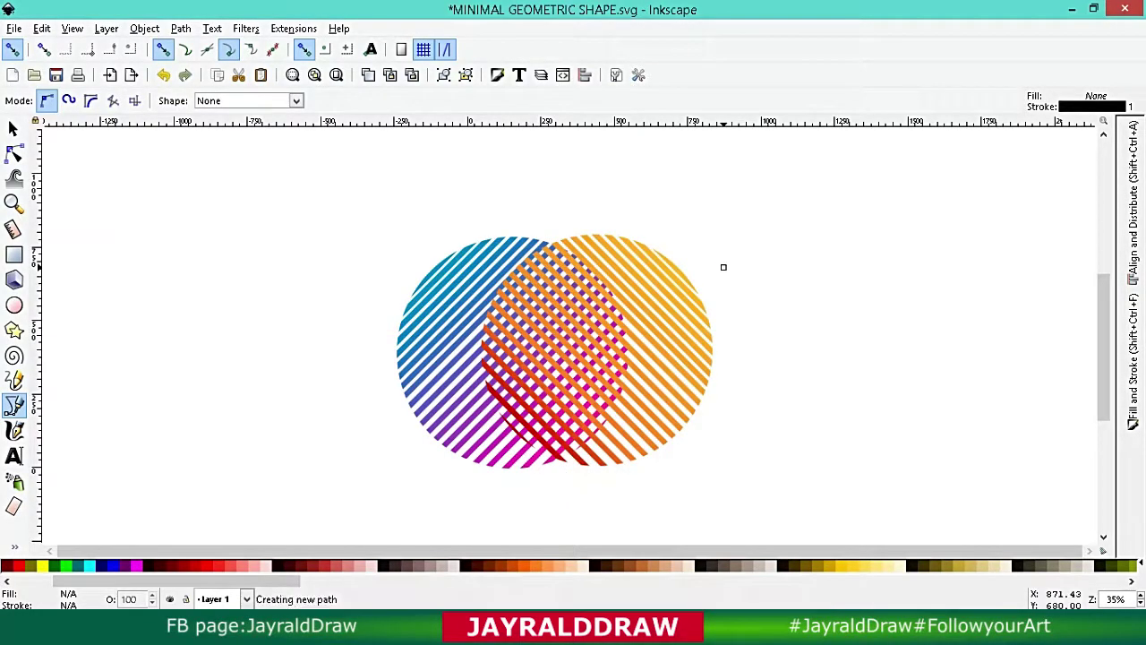
click(13, 128)
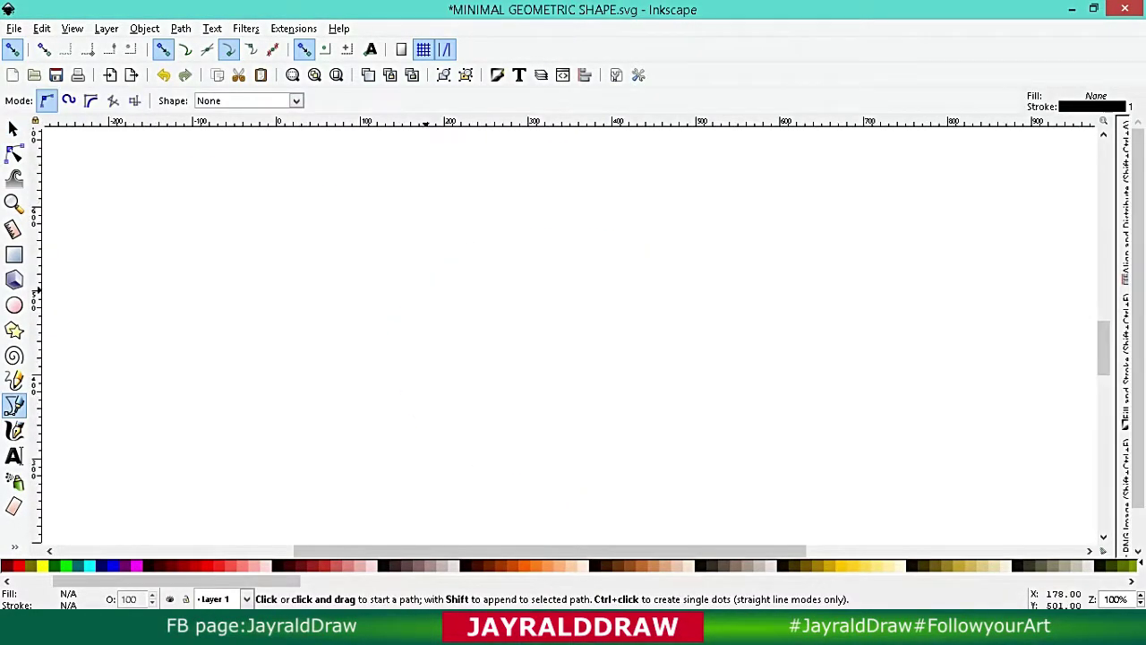
click(425, 289)
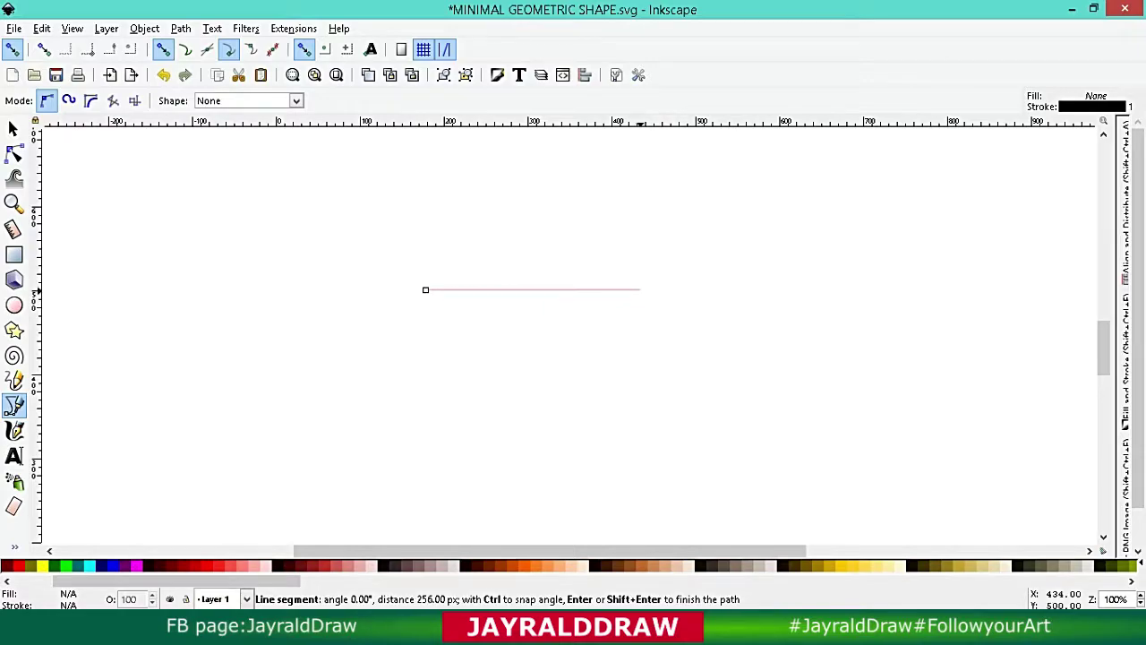
double_click(642, 289)
click(12, 128)
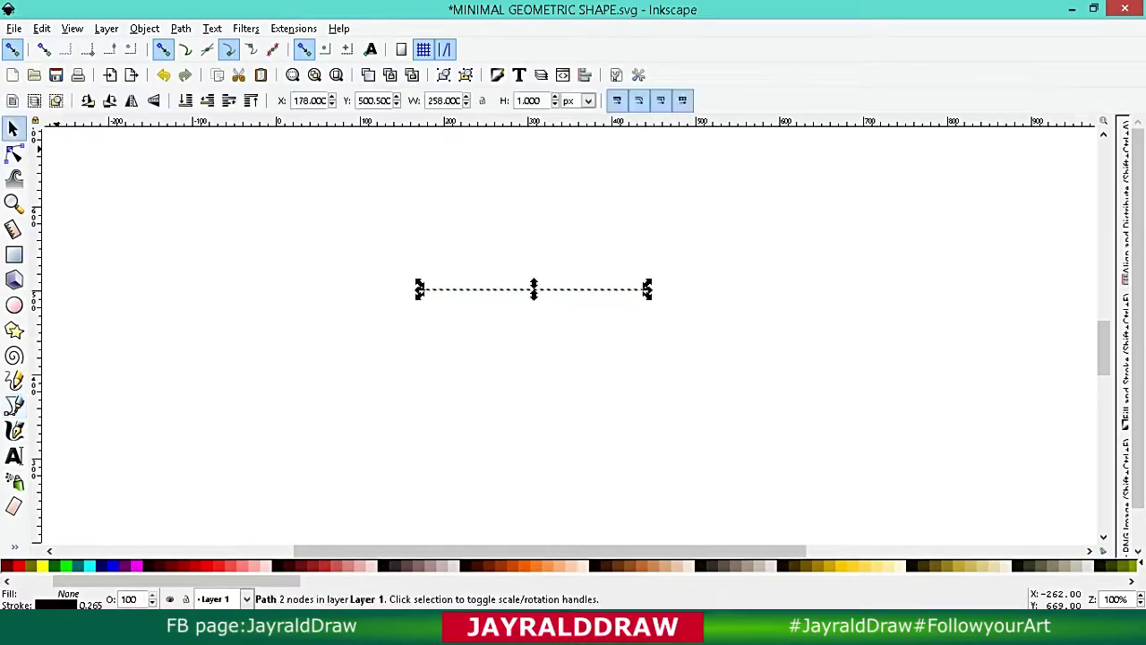
Give the line a flat black stroke 2 mm wide in Fill and Stroke.
key(shift+ctrl+f)
click(926, 178)
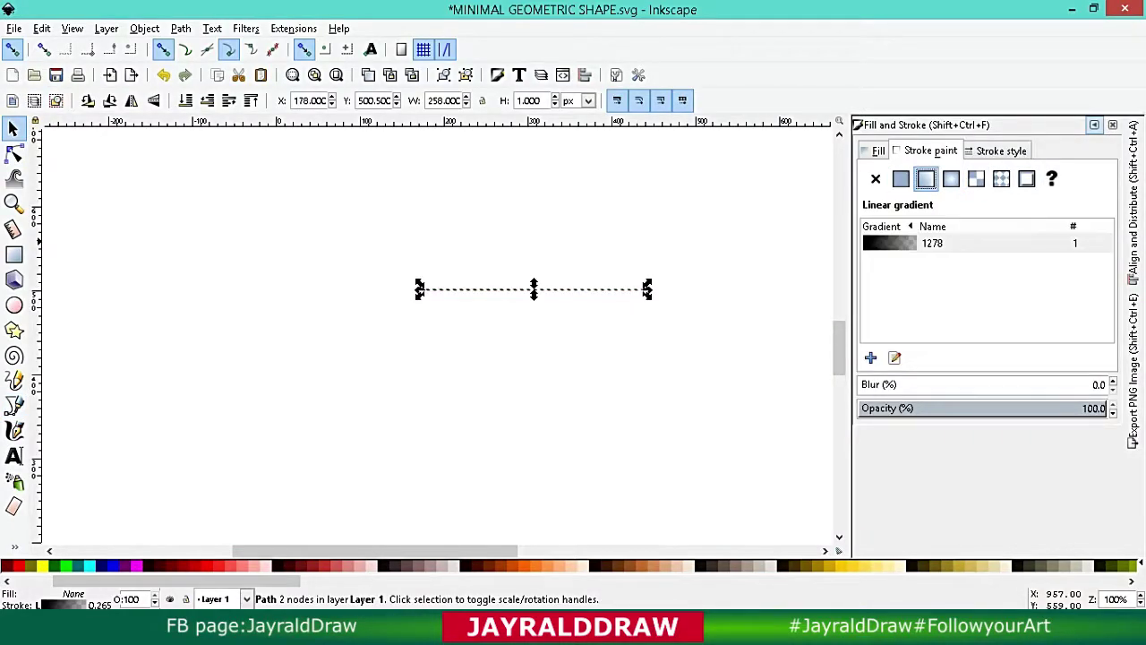
click(1000, 150)
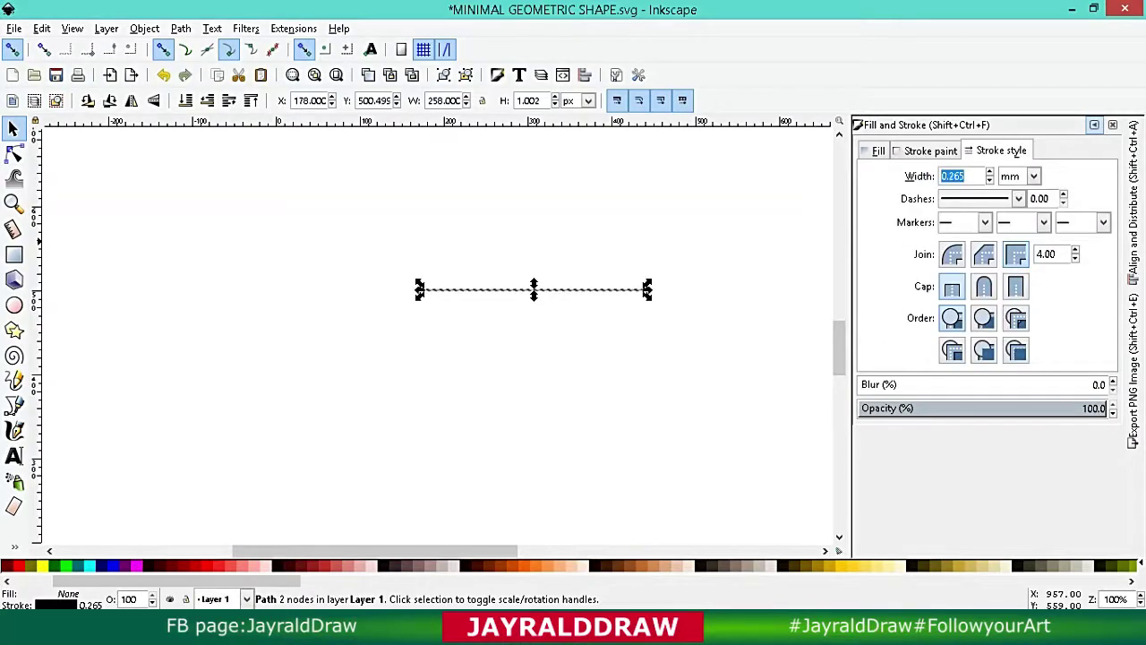
text(1)
key(Return)
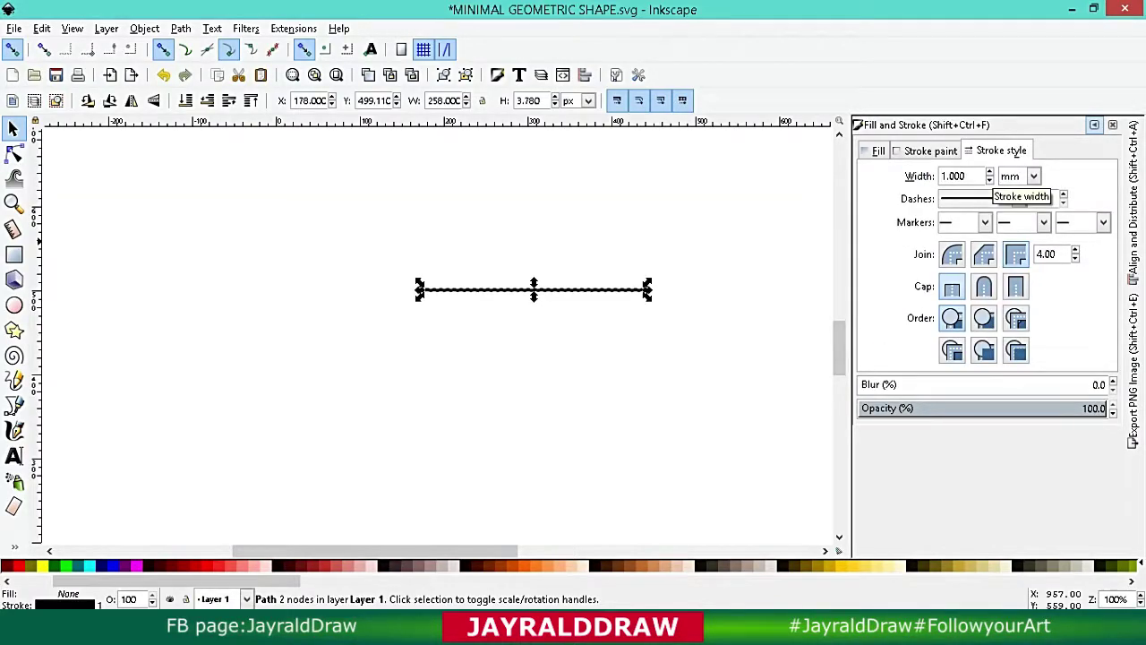
text(2.000)
key(Return)
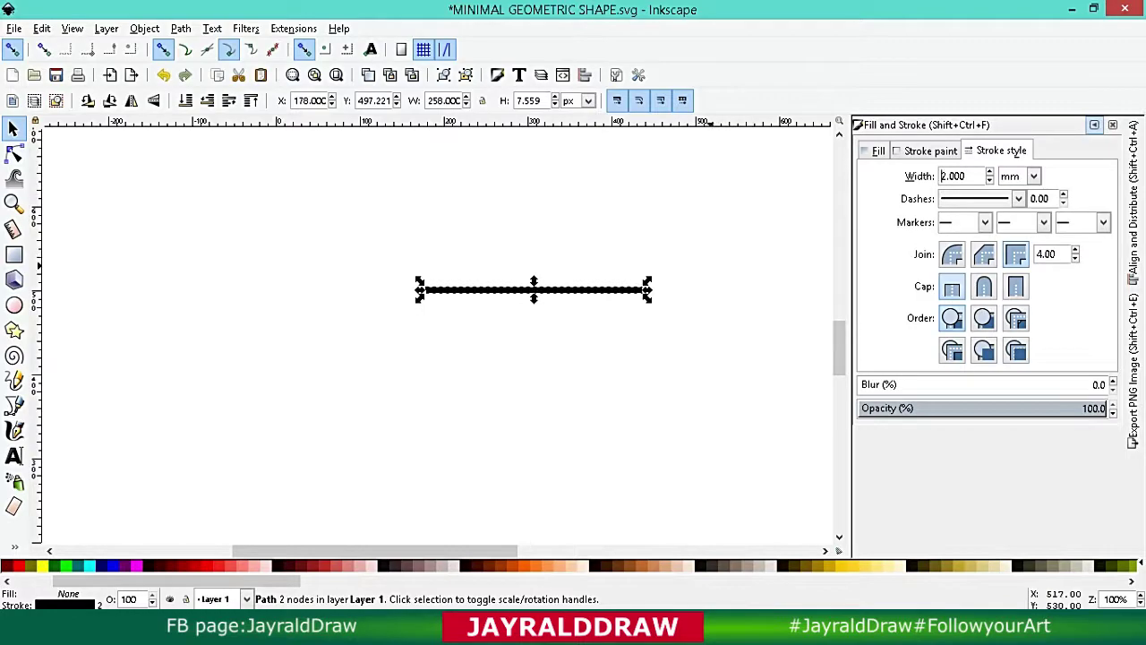
Recheck the line's fill, stroke paint and 2 mm stroke width settings.
click(877, 150)
key(Escape)
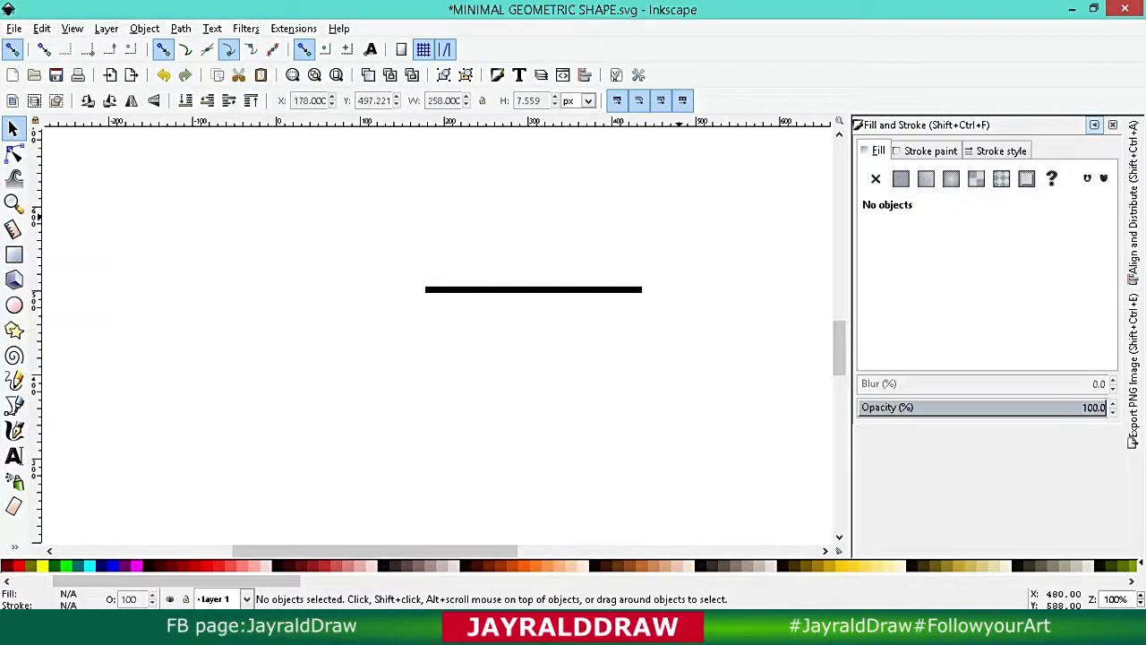
click(602, 290)
click(930, 151)
click(1001, 151)
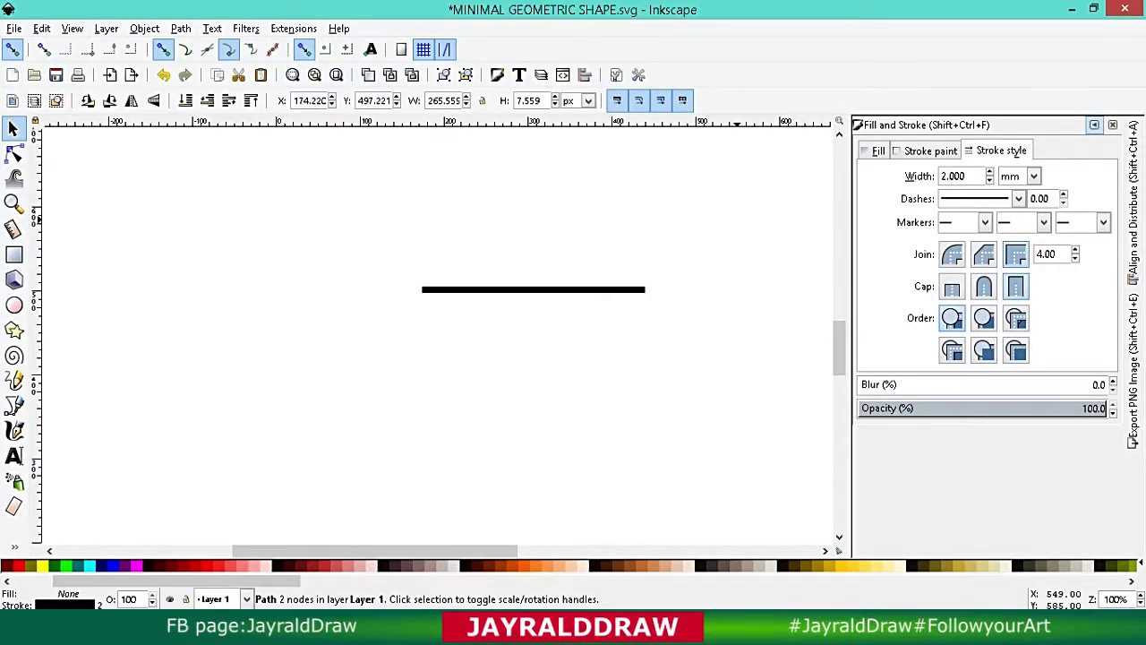
key(Escape)
click(14, 405)
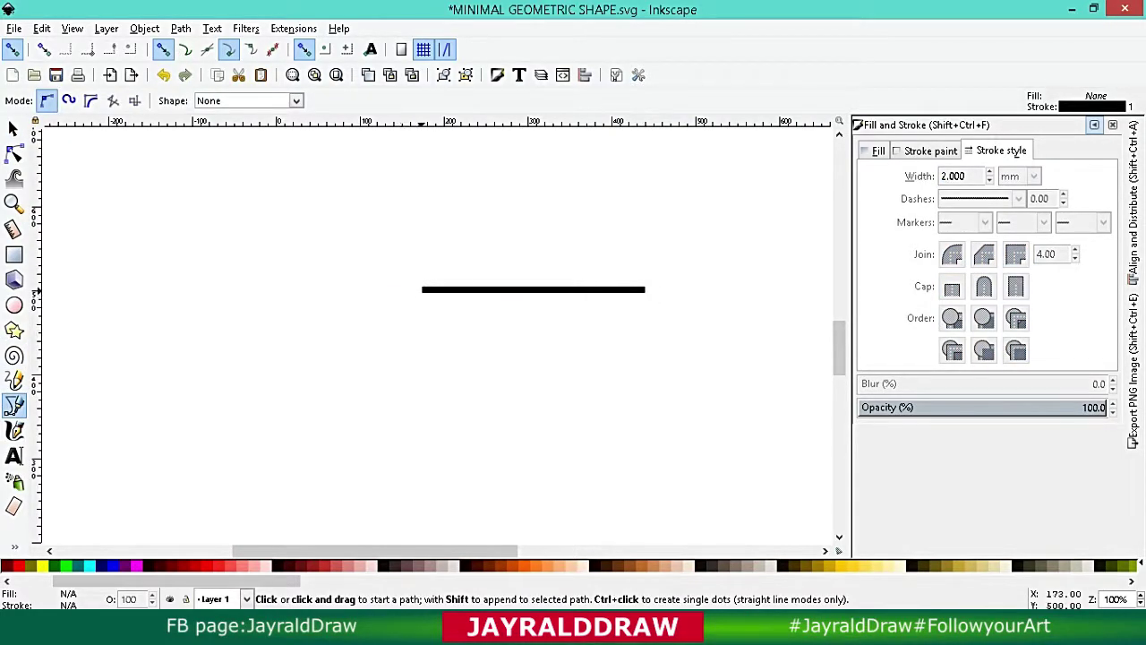
Draw a triangle from the line's left end to above its right end, then flatten it.
click(424, 289)
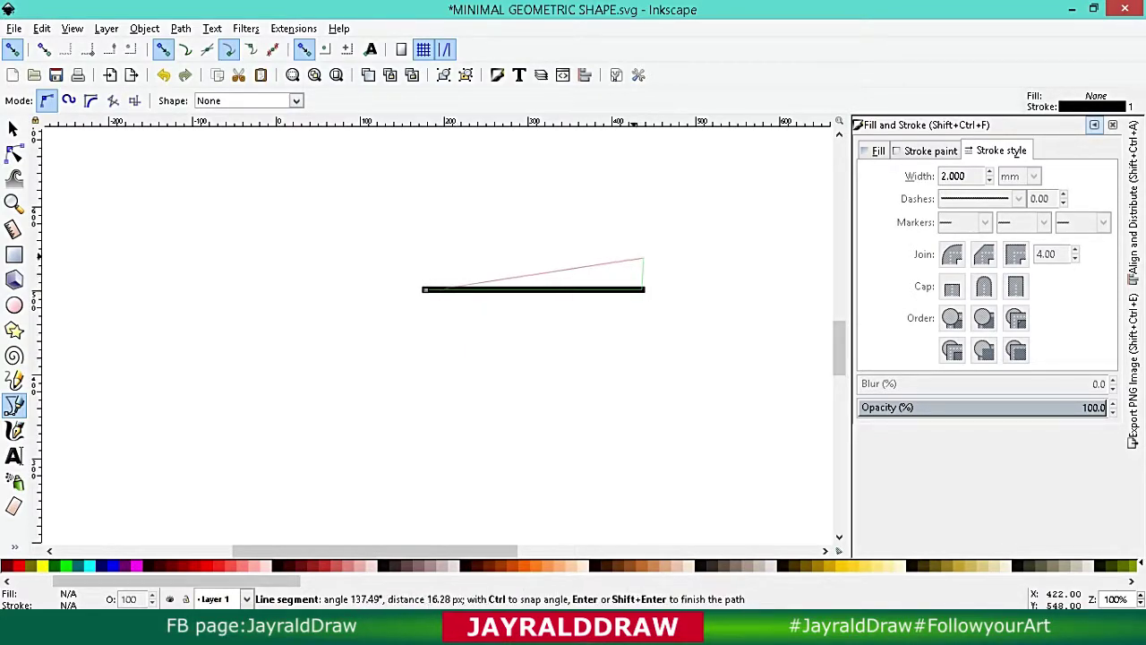
click(641, 258)
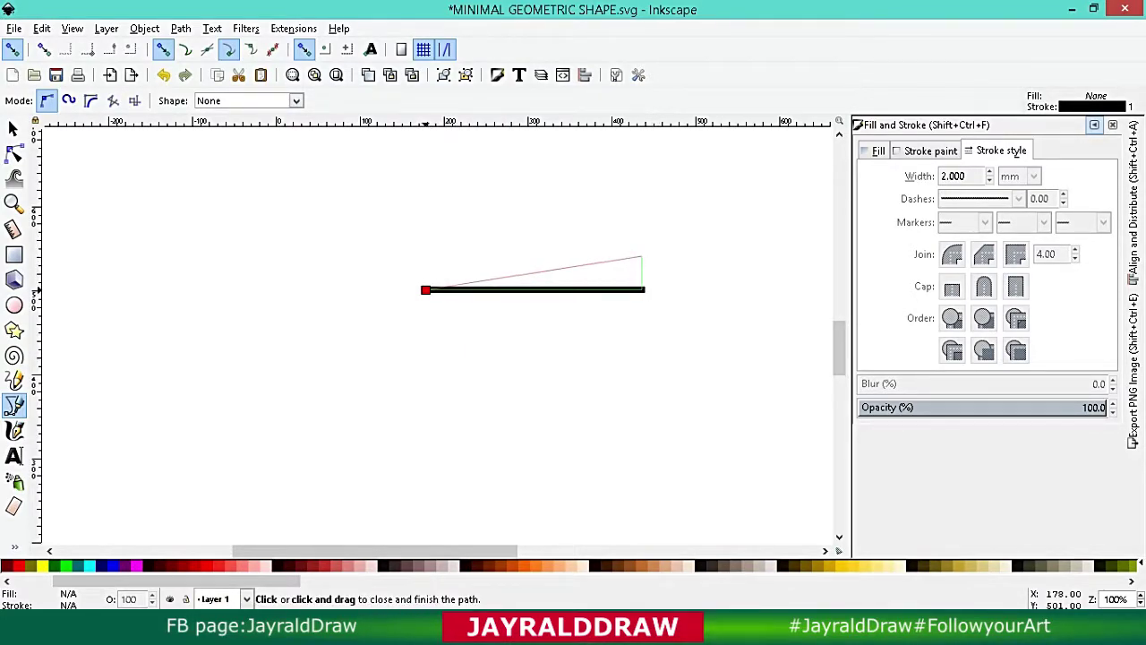
click(424, 290)
key(s)
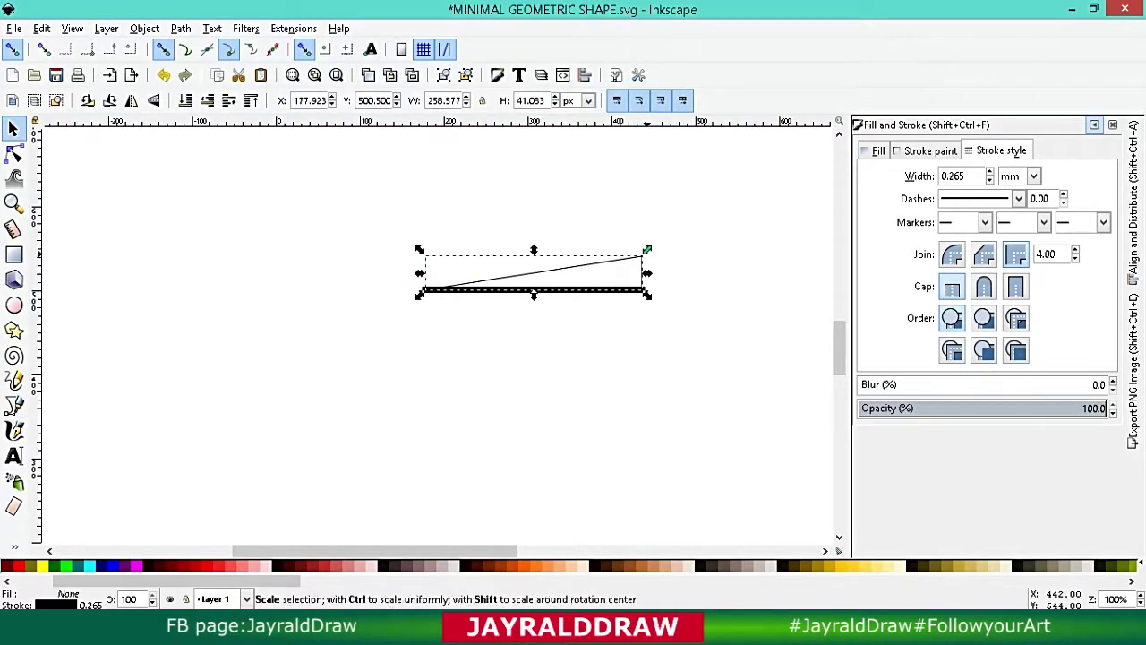
drag(647, 250, 647, 261)
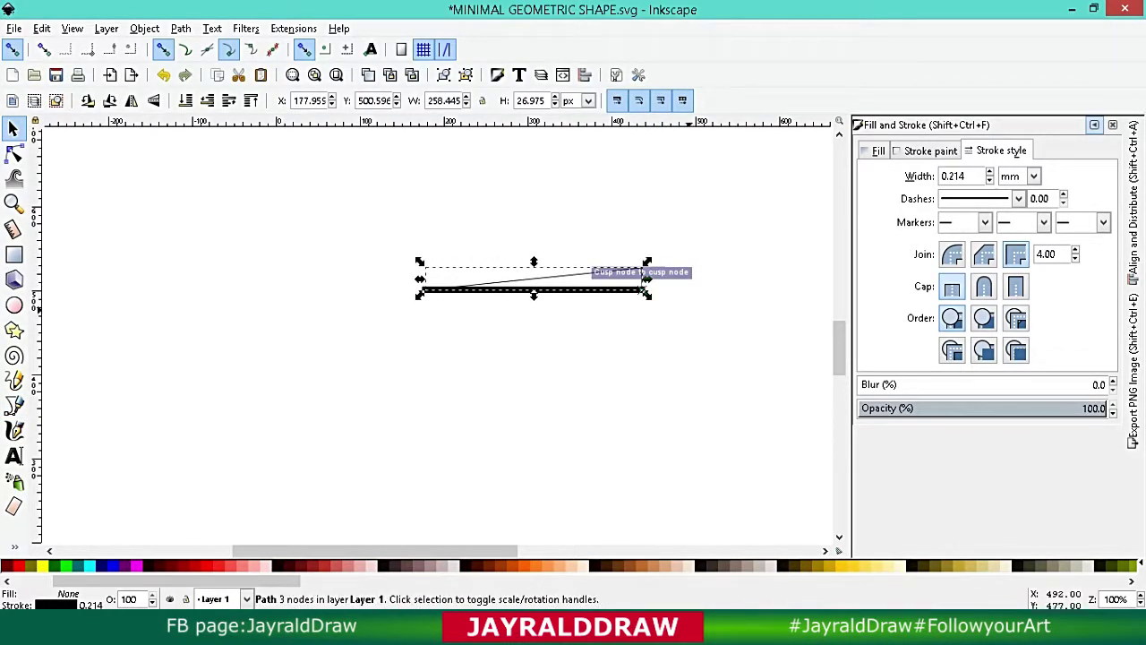
Fill the triangle flat black and review its stroke settings.
click(901, 178)
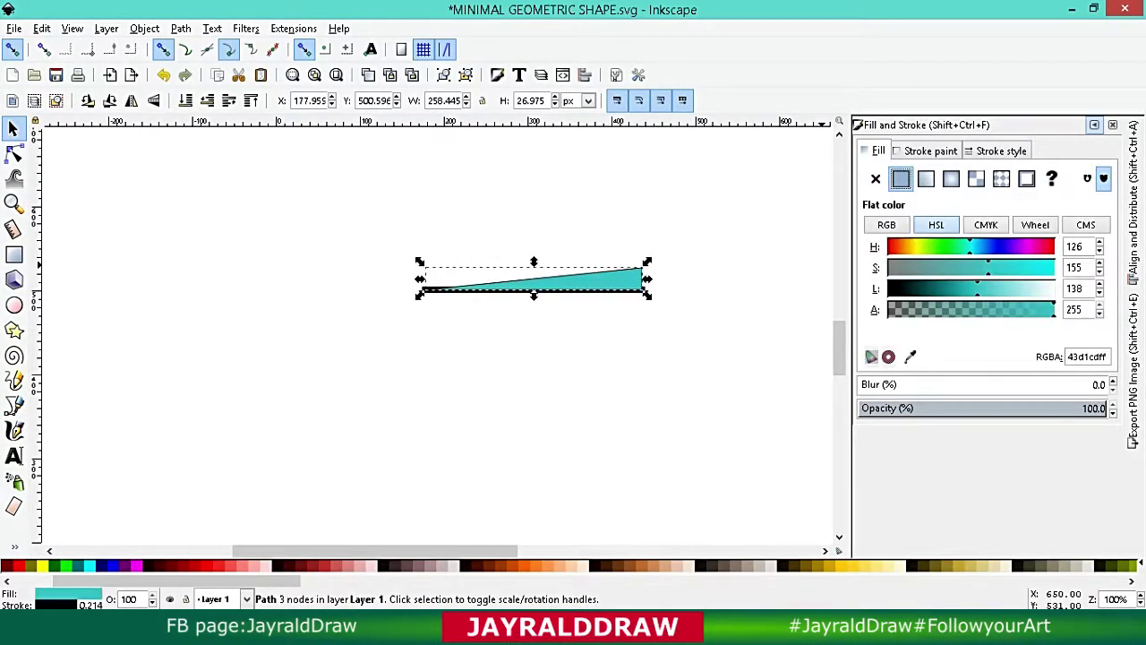
click(7, 564)
click(931, 151)
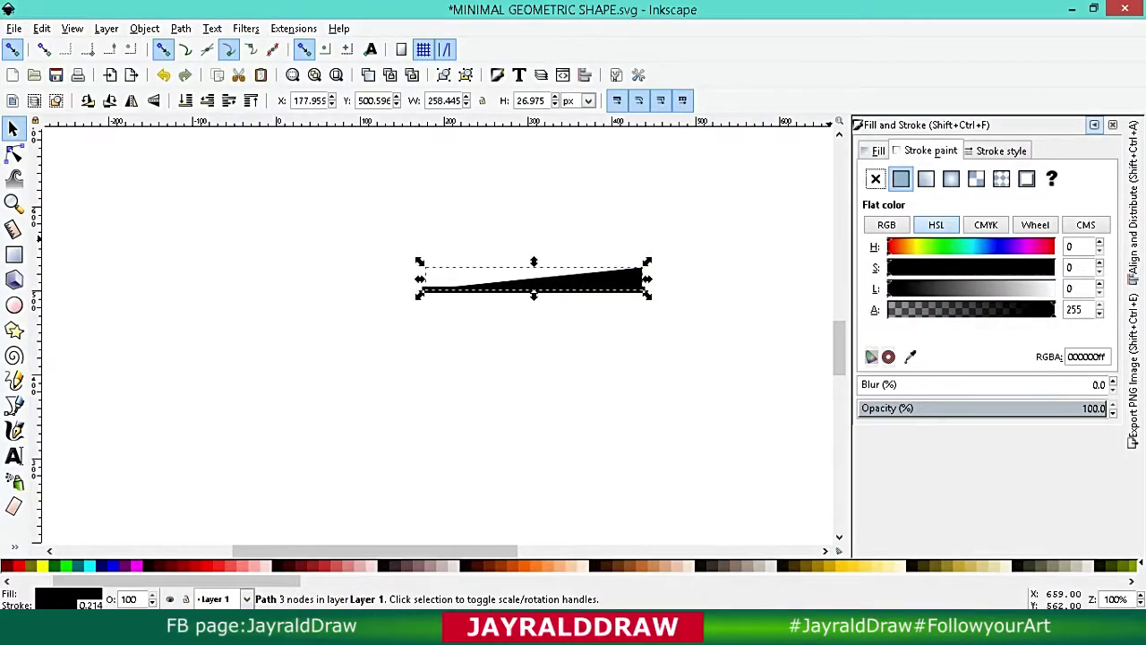
click(1001, 150)
click(930, 150)
Reshape the wedge's left end and lift the wedge off the horizontal bar.
click(520, 206)
click(430, 286)
drag(419, 278, 424, 279)
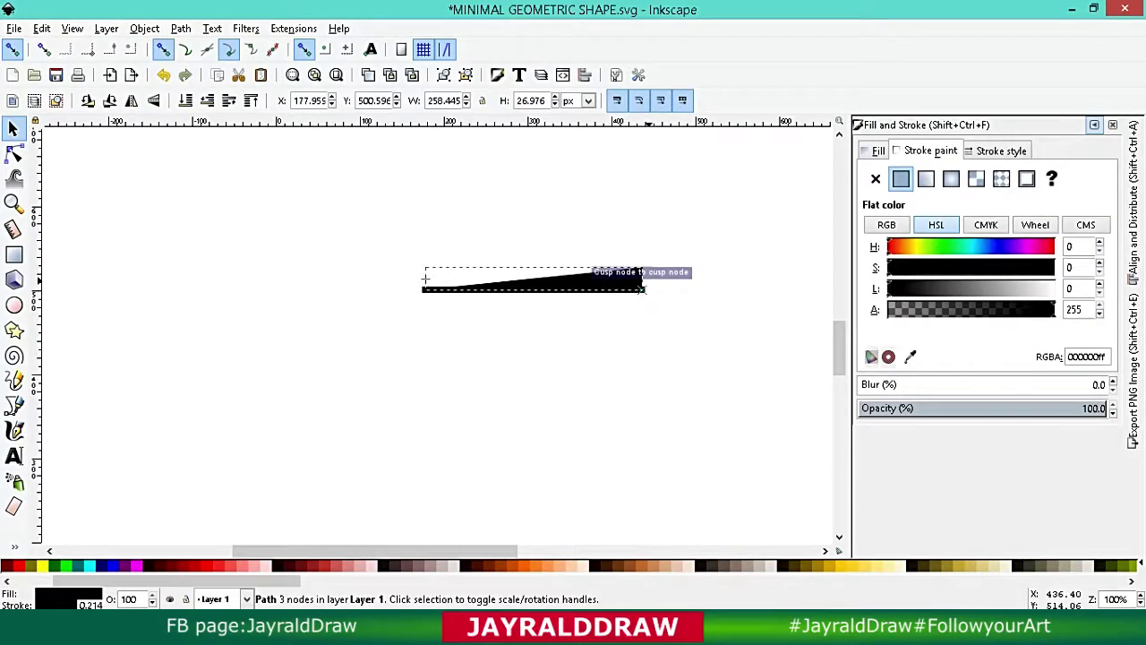
key(Escape)
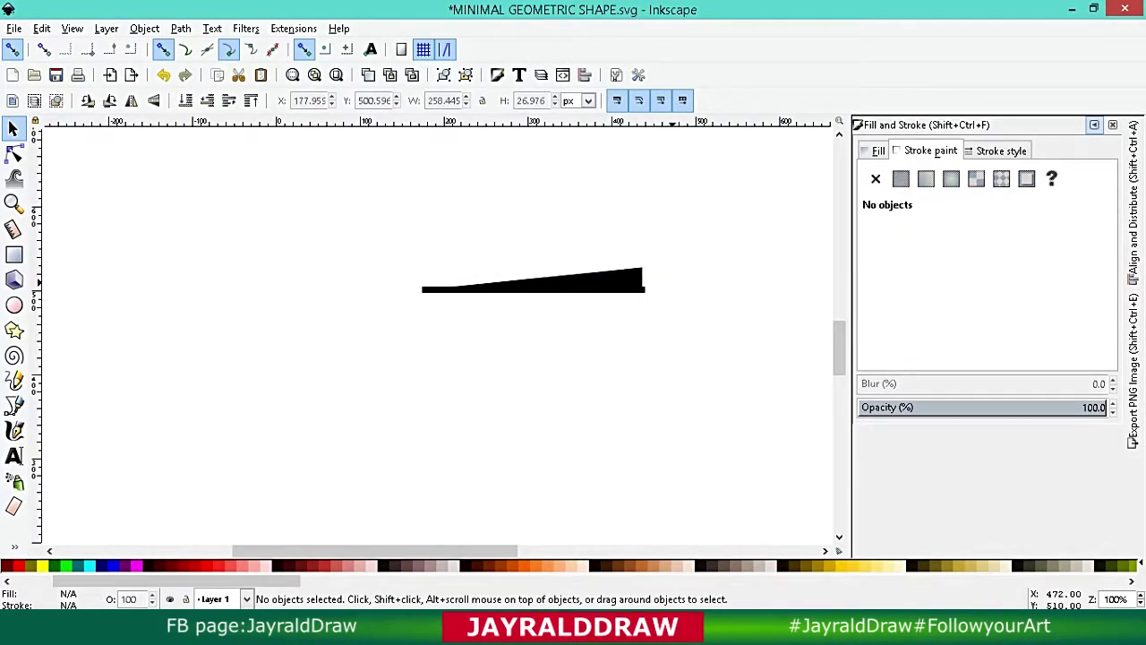
mouse_move(634, 282)
mouse_down()
mouse_move(631, 250)
mouse_move(632, 284)
mouse_up()
Delete the leftover horizontal bar and reselect the wedge.
click(582, 290)
key(Delete)
key(F12)
key(Escape)
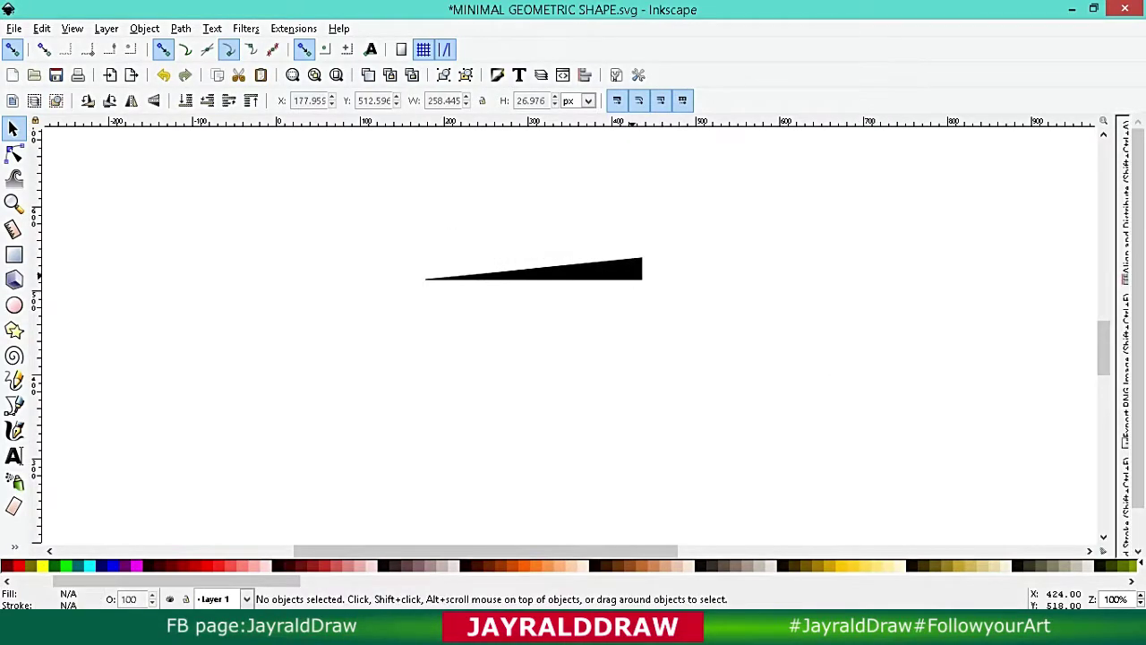
click(633, 283)
click(144, 28)
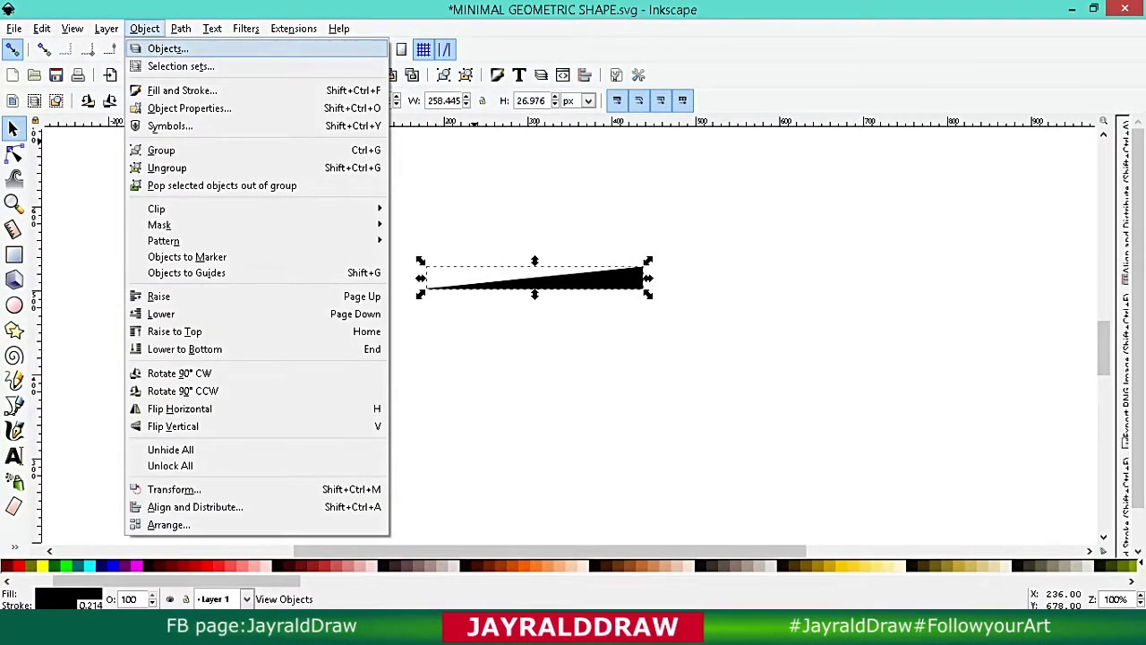
Convert the wedge with Path > Object to Path and duplicate it with Ctrl+D.
click(170, 46)
click(1098, 124)
click(181, 28)
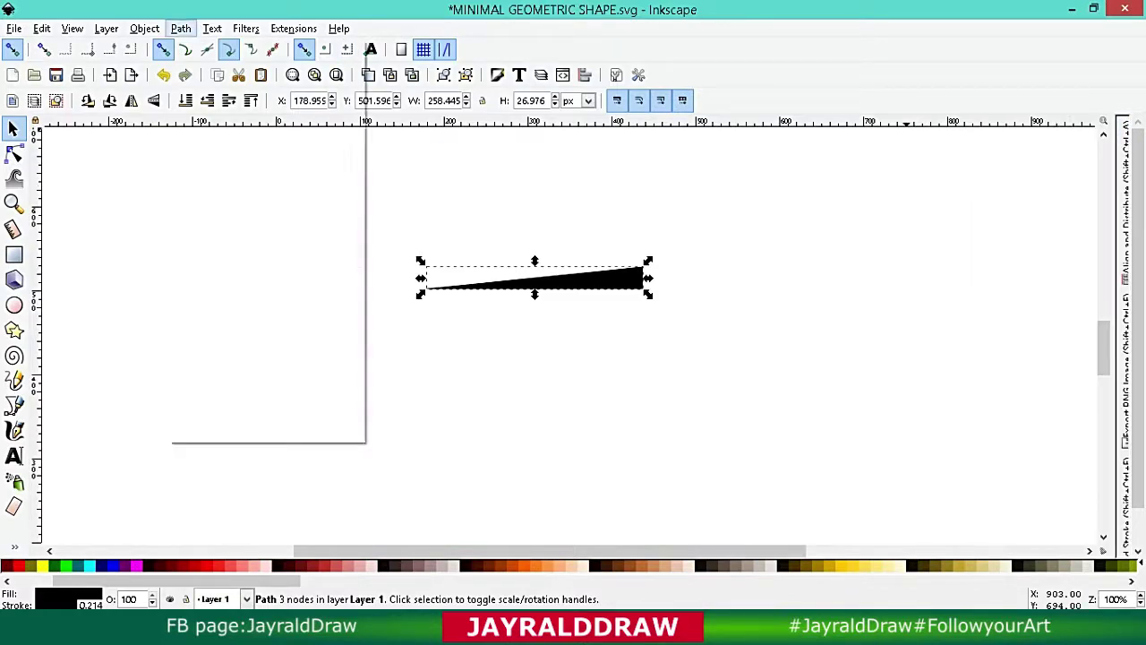
click(218, 46)
mouse_move(573, 279)
mouse_down()
mouse_move(573, 267)
mouse_move(538, 358)
mouse_move(549, 480)
mouse_move(528, 349)
mouse_move(534, 218)
mouse_move(535, 478)
mouse_up()
key(ctrl+d)
Position the two wedges one above the other and select both.
drag(690, 507, 404, 123)
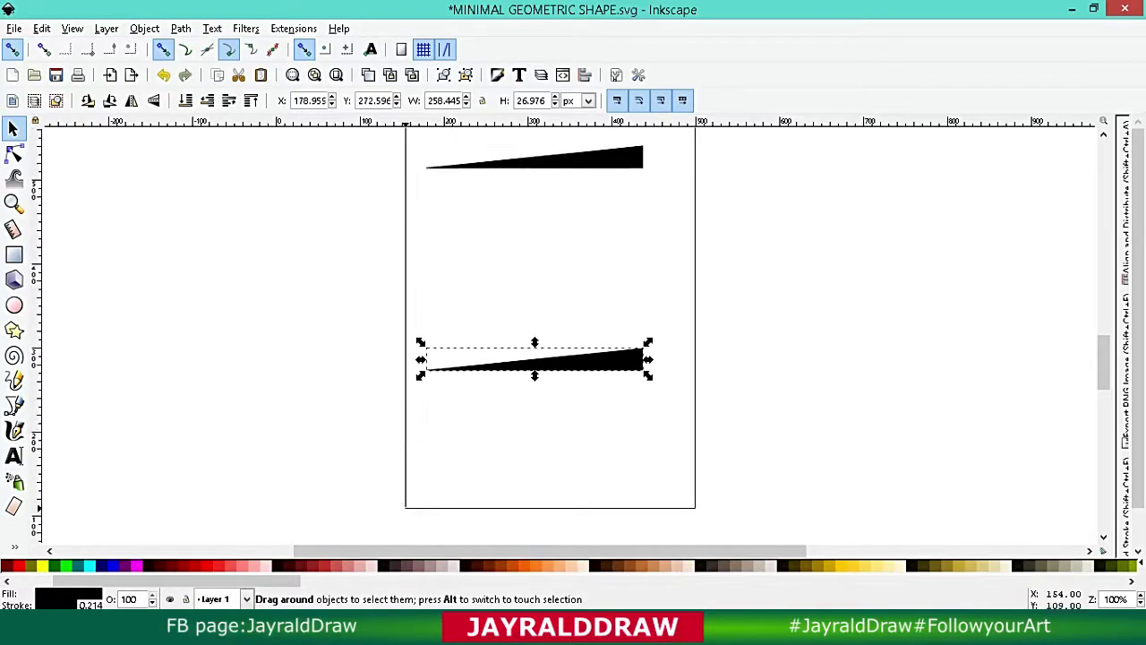
drag(610, 188, 610, 206)
click(743, 230)
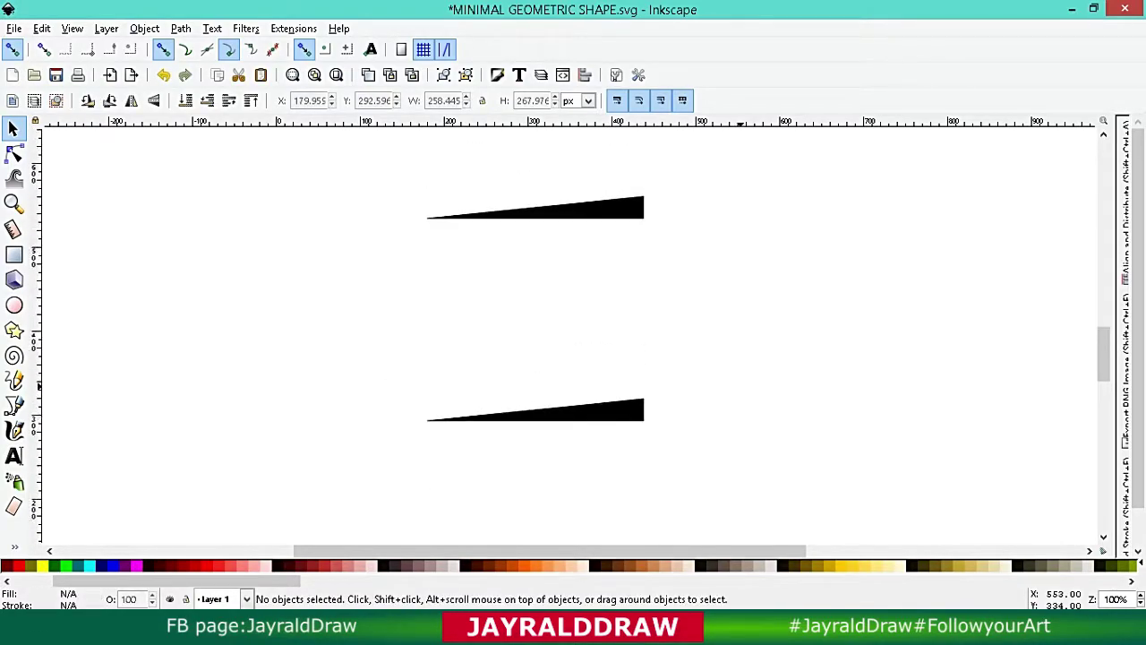
click(627, 208)
shift+click(627, 410)
Interpolate between the two wedge paths with 10 steps and live preview, then select the stack.
click(180, 28)
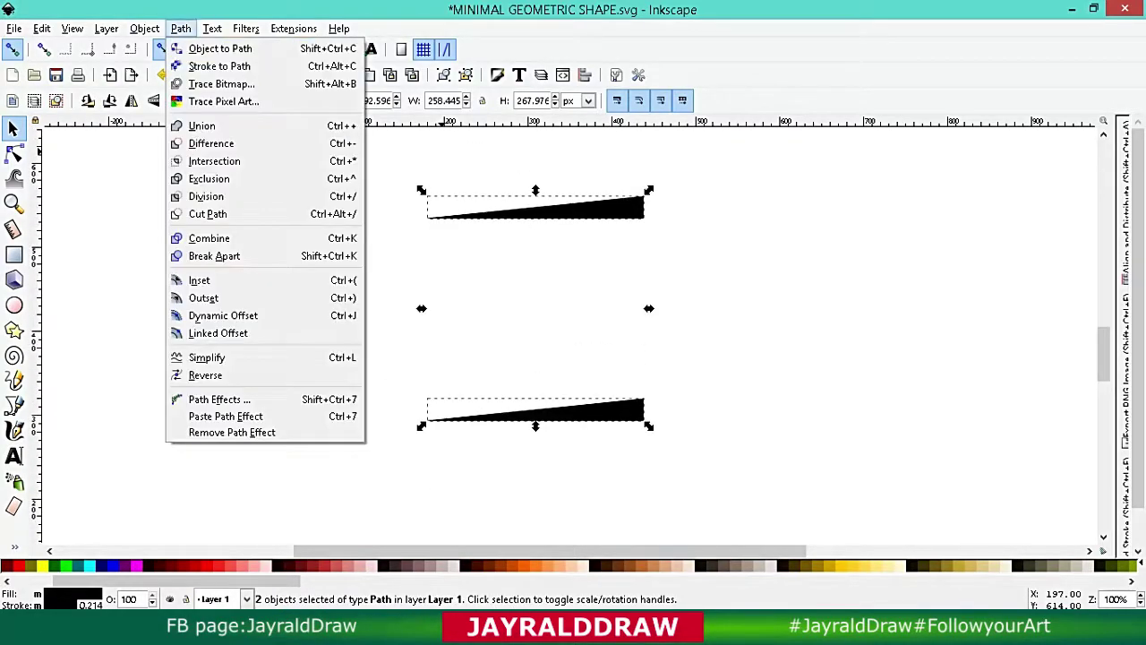
click(205, 47)
click(293, 28)
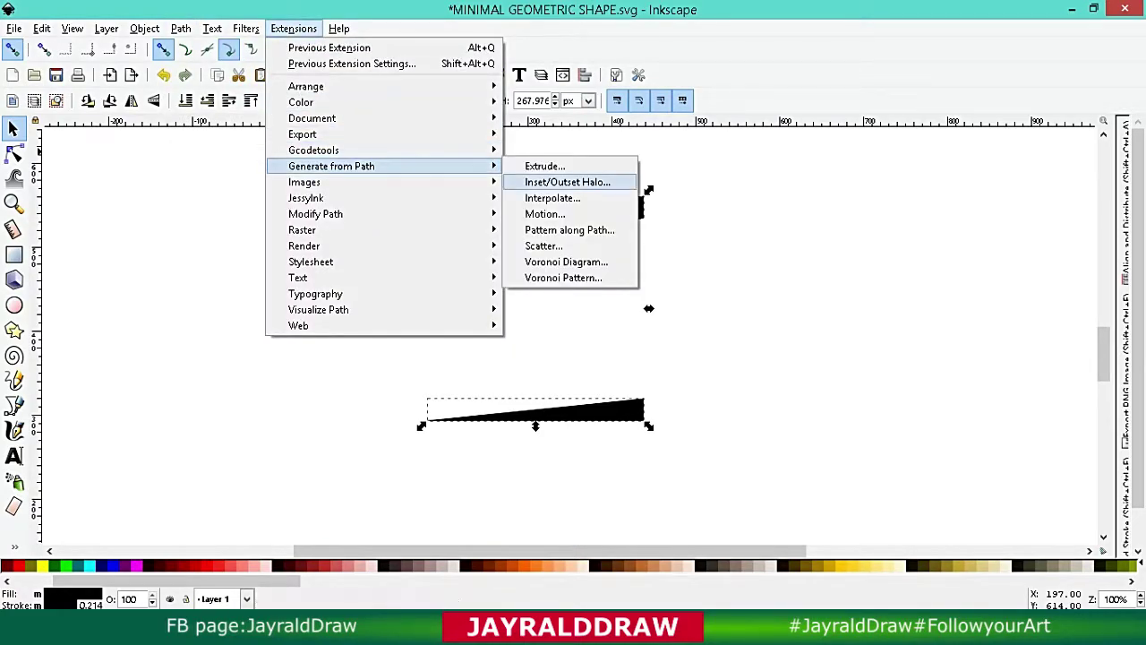
click(552, 198)
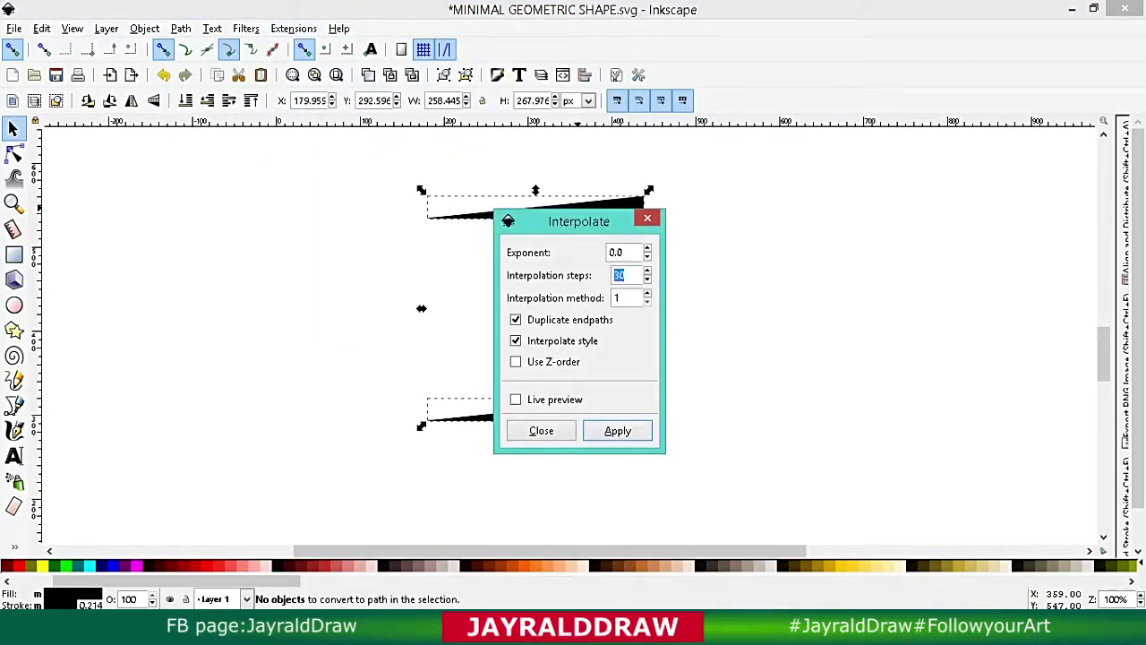
text(10)
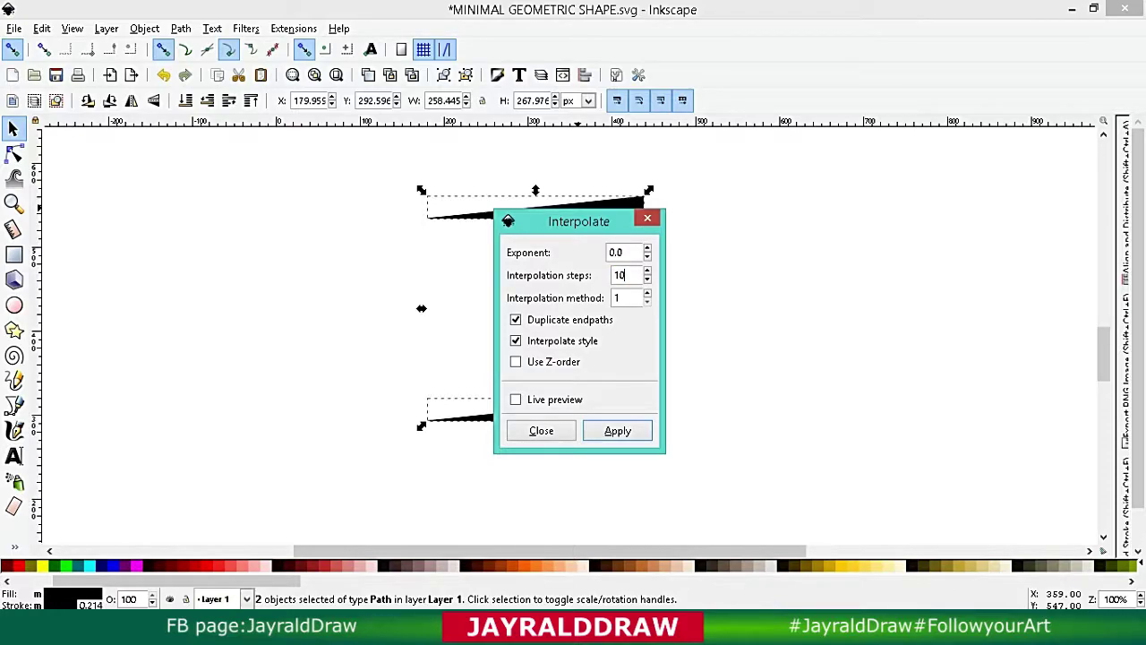
key(space)
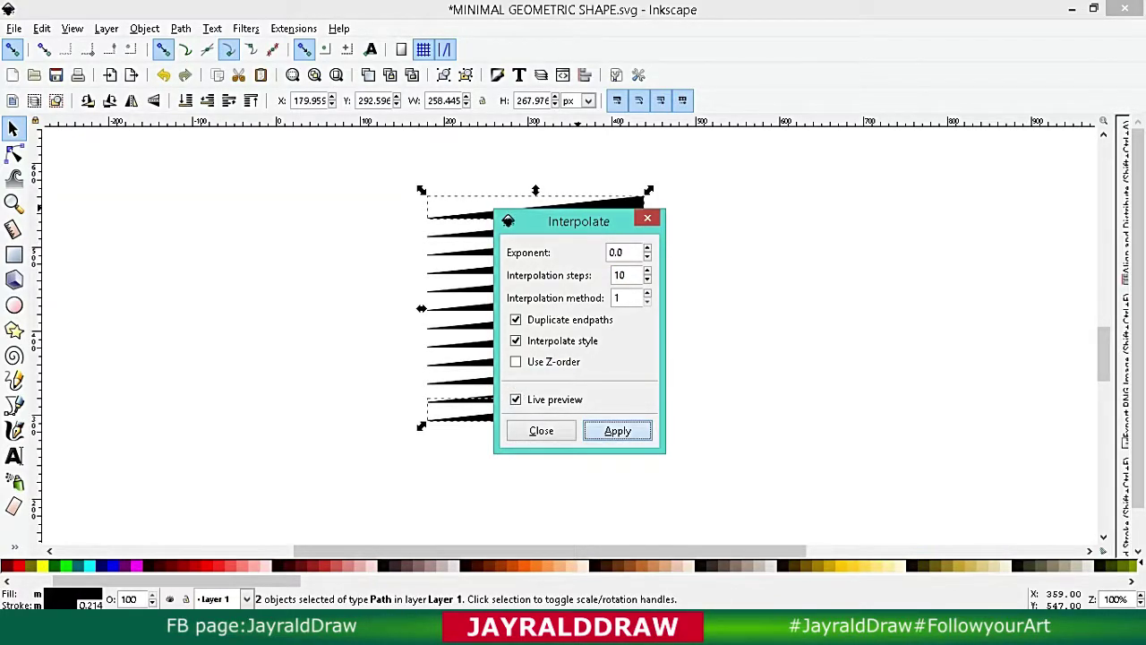
key(Return)
key(Escape)
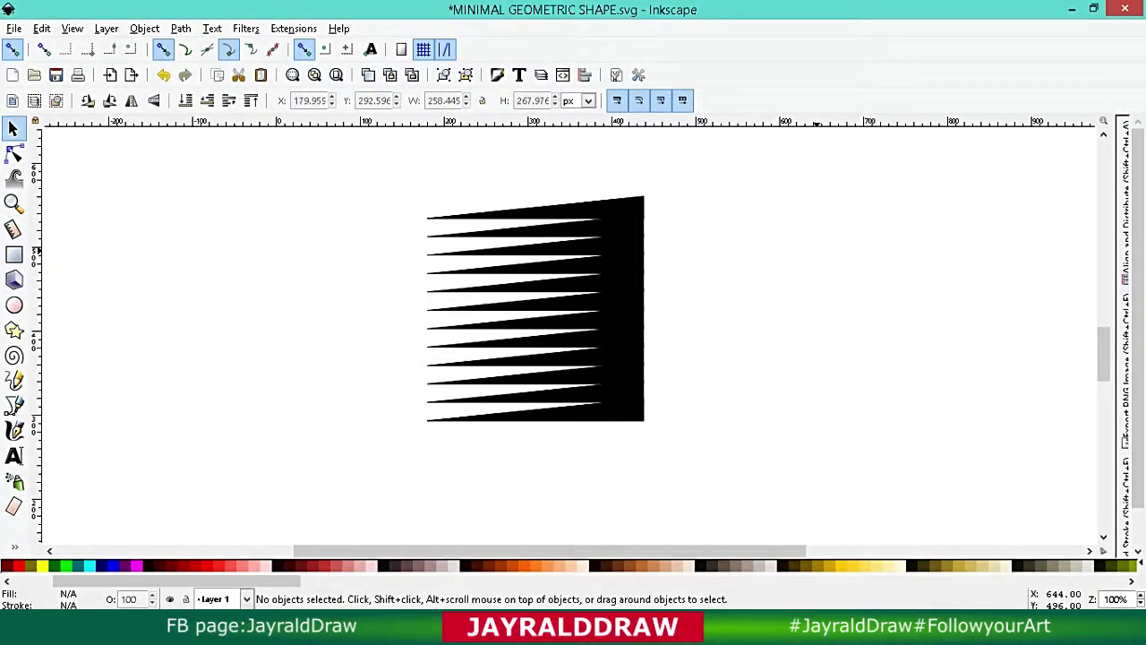
key(minus)
drag(678, 235, 484, 417)
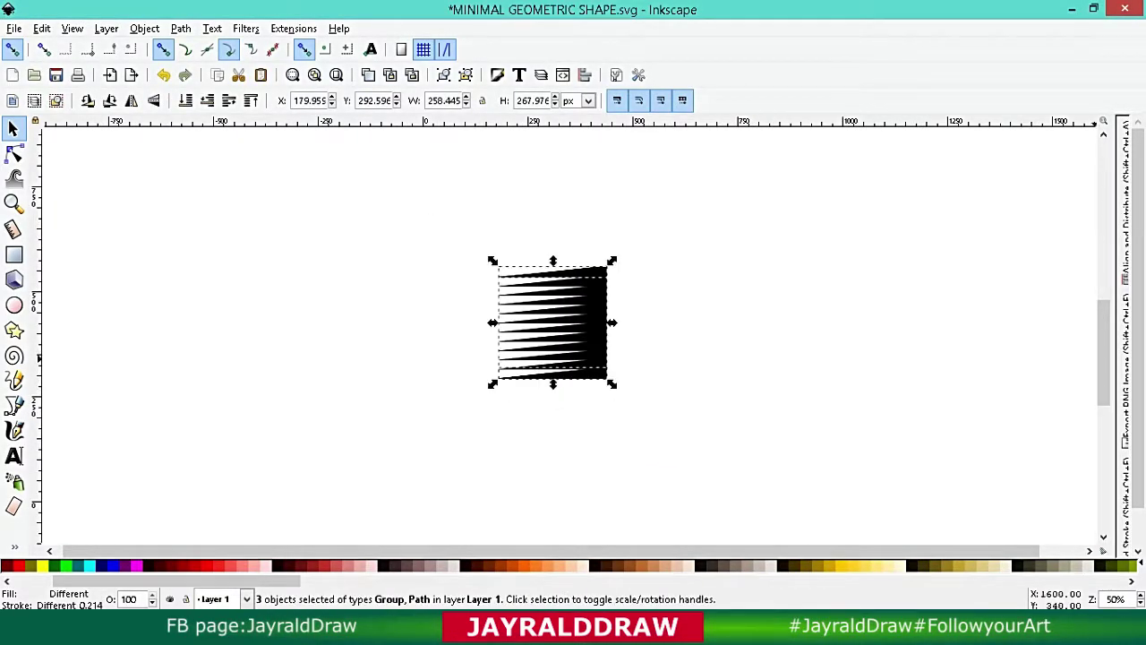
Distribute the blades evenly, move the group up, and ungroup it into separate paths.
key(ctrl+shift+a)
click(1073, 310)
click(1045, 310)
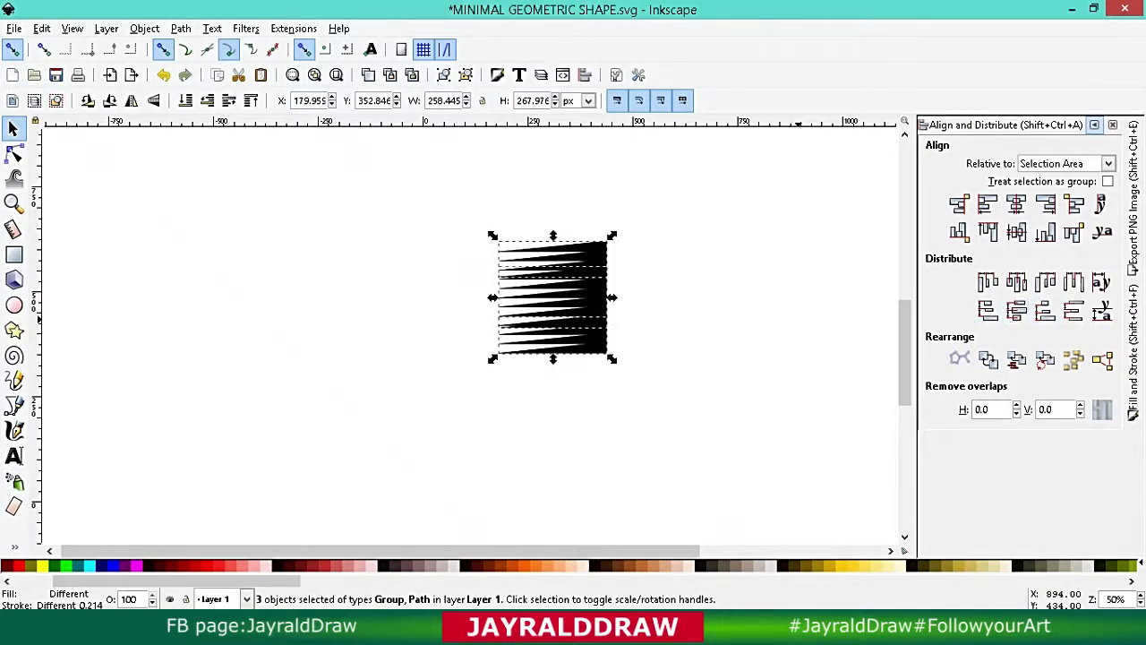
key(Escape)
click(1094, 125)
mouse_move(552, 322)
mouse_down()
mouse_move(552, 296)
mouse_move(553, 403)
mouse_up()
key(ctrl+shift+g)
Space all 14 slivers evenly top to bottom and align their right edges.
key(ctrl+a)
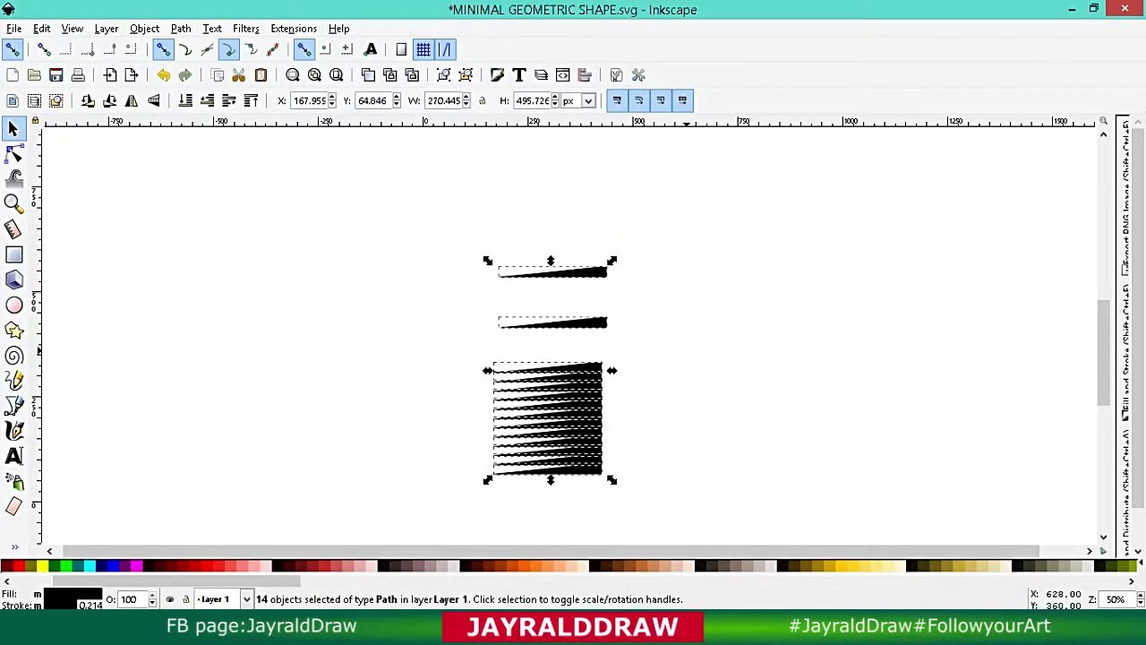
click(1124, 358)
click(1093, 124)
click(1123, 358)
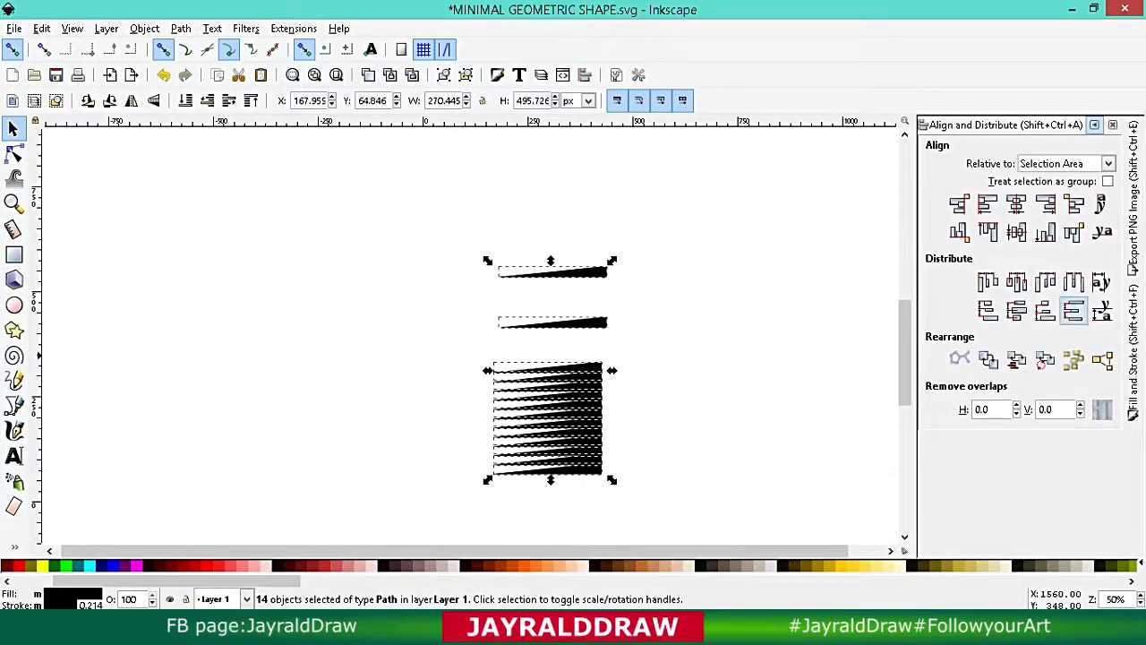
click(1073, 309)
click(1045, 204)
key(Escape)
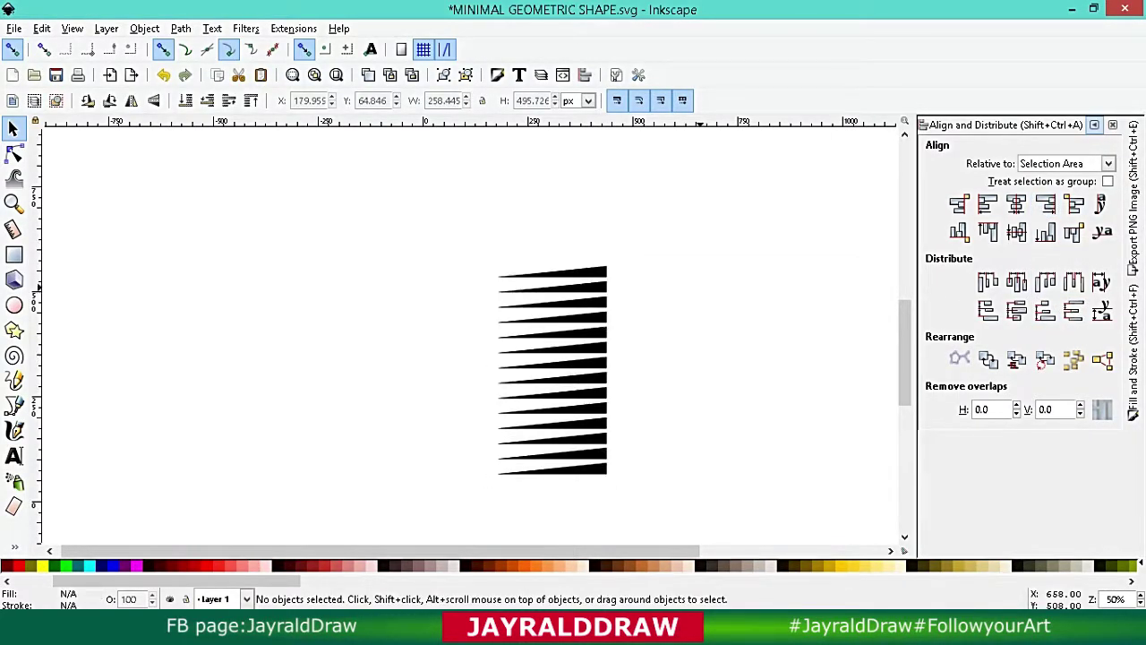
click(600, 274)
key(ctrl+a)
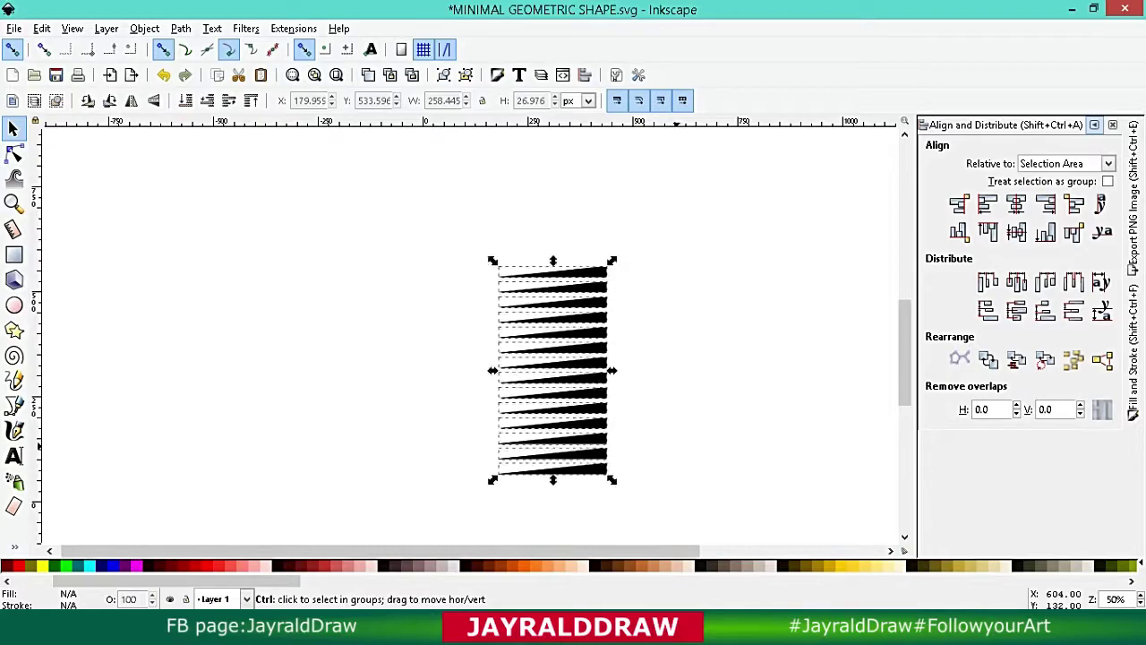
Move the sliver stack up and left, skew it into slanted stripes, and widen it.
mouse_move(573, 376)
mouse_down()
mouse_move(457, 300)
mouse_move(506, 358)
mouse_move(515, 394)
mouse_up()
click(439, 298)
click(439, 304)
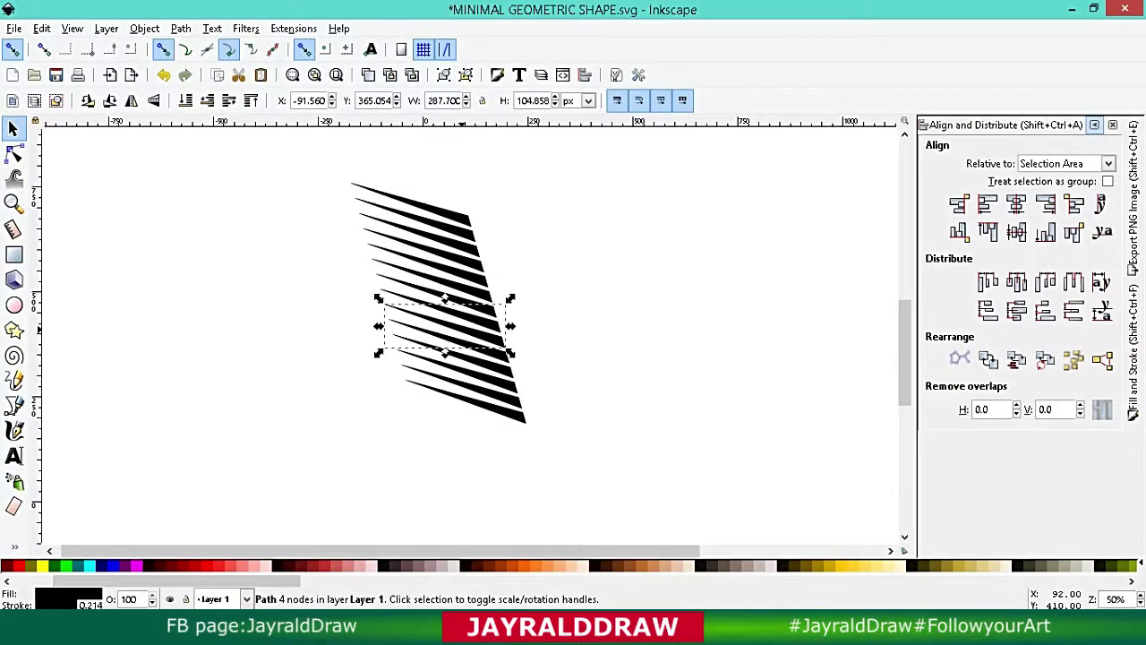
key(ctrl+a)
drag(343, 303, 350, 303)
drag(613, 331, 788, 304)
Stretch the stripe stack much wider to both sides, then draw a grey ellipse over it.
click(719, 439)
key(ctrl+a)
drag(346, 304, 232, 305)
key(Escape)
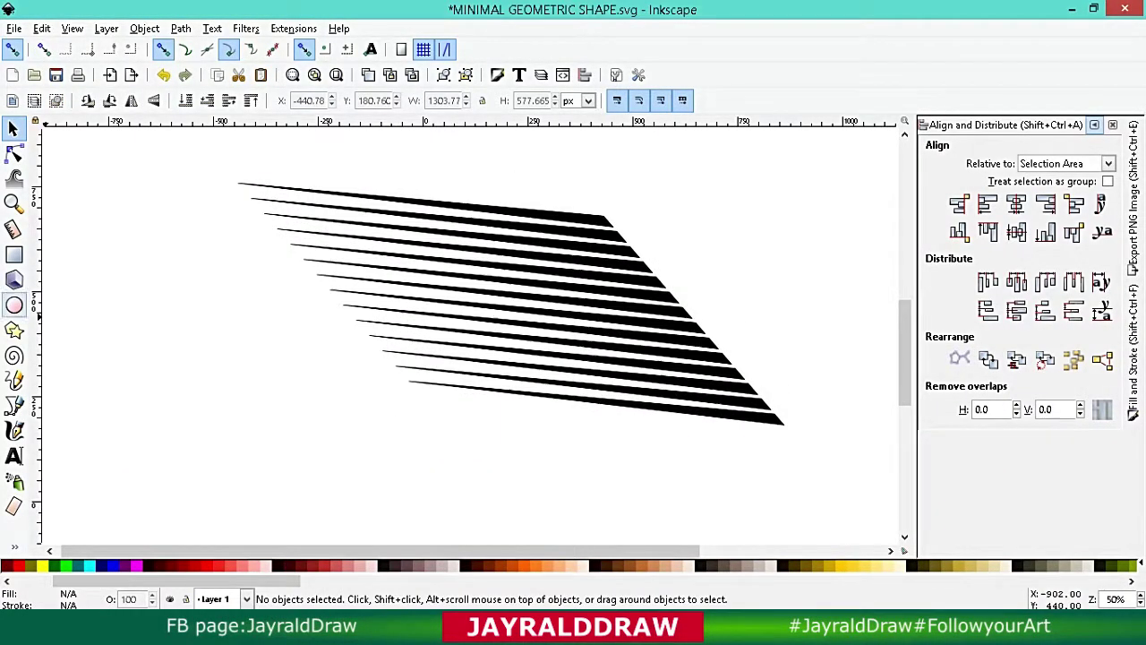
key(e)
drag(474, 271, 622, 367)
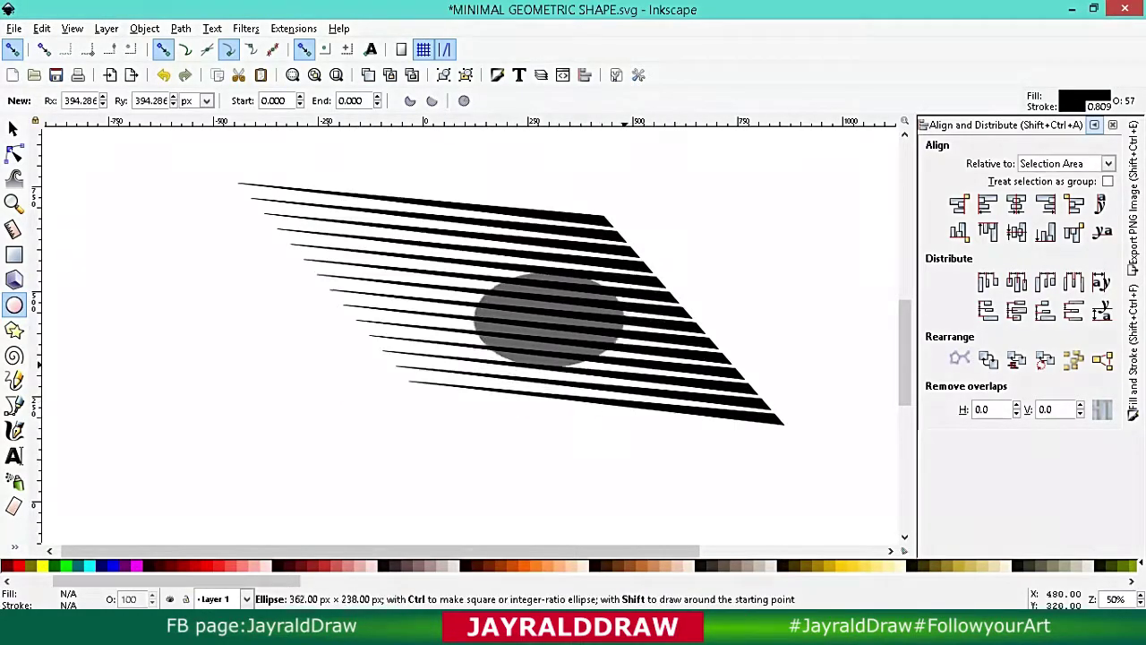
Replace the stray ellipse with a circle, sized and positioned over the slanted stripes.
key(ctrl+z)
drag(461, 229, 631, 395)
key(1)
key(s)
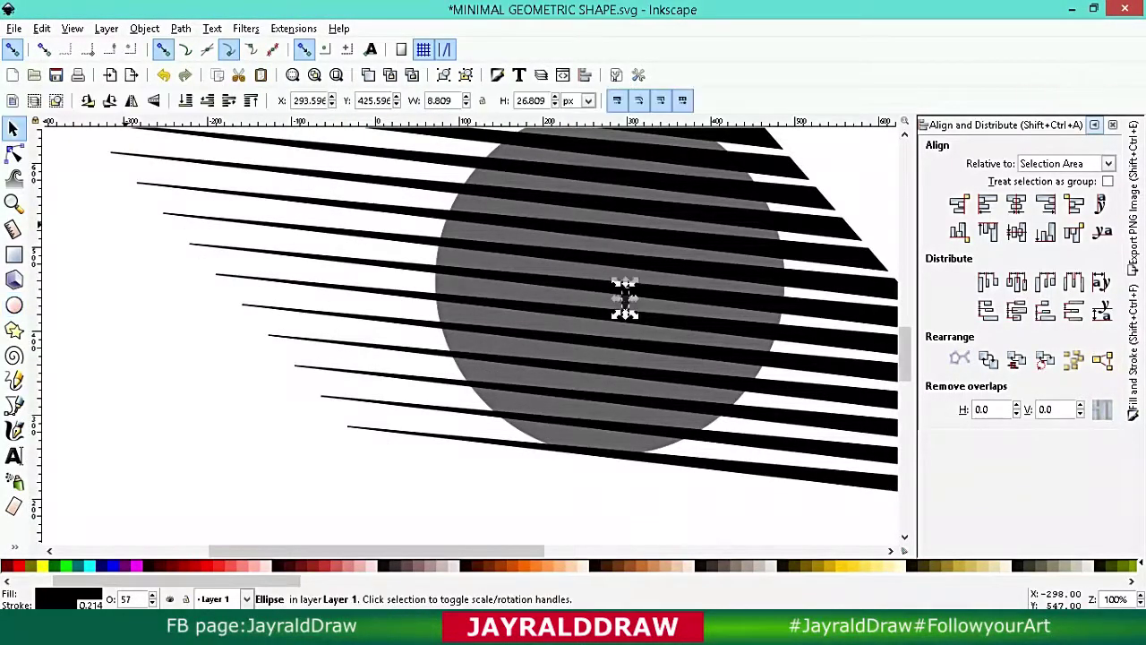
drag(624, 302, 626, 287)
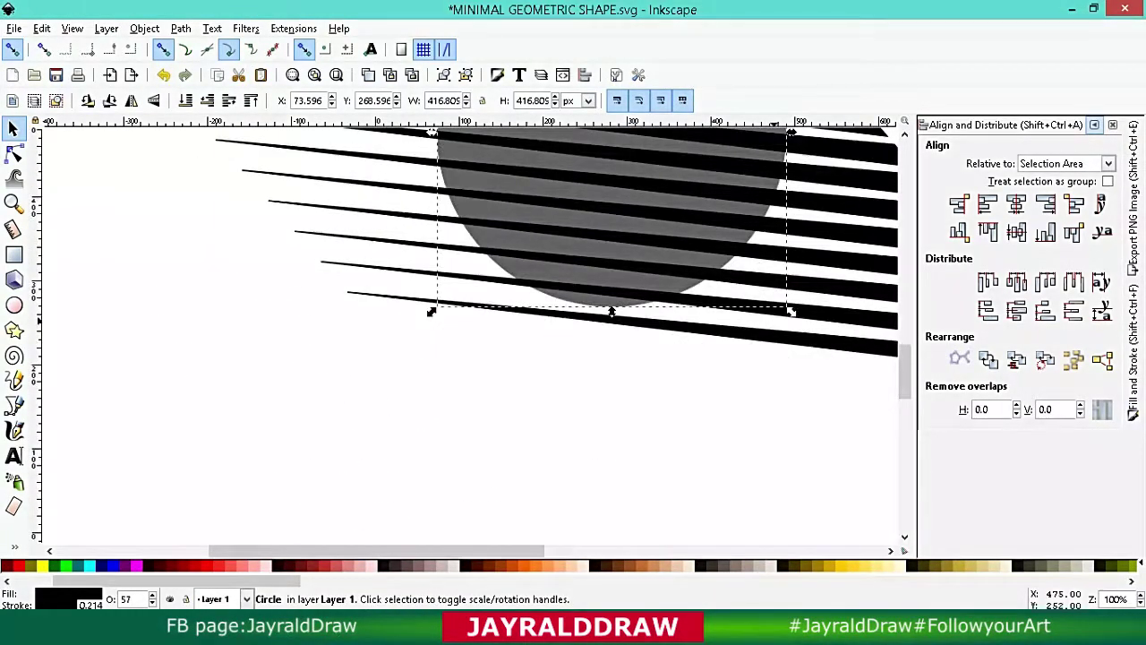
scroll(625, 287, down, 2)
drag(792, 379, 816, 404)
scroll(816, 404, up, 3)
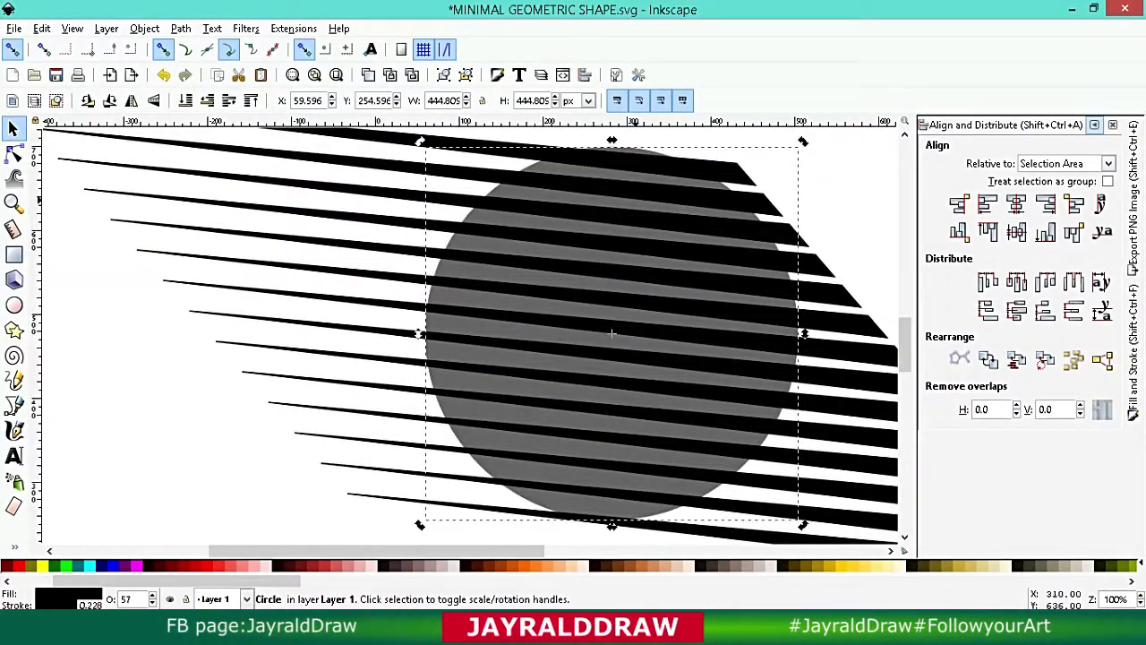
drag(660, 183, 698, 199)
drag(838, 539, 819, 520)
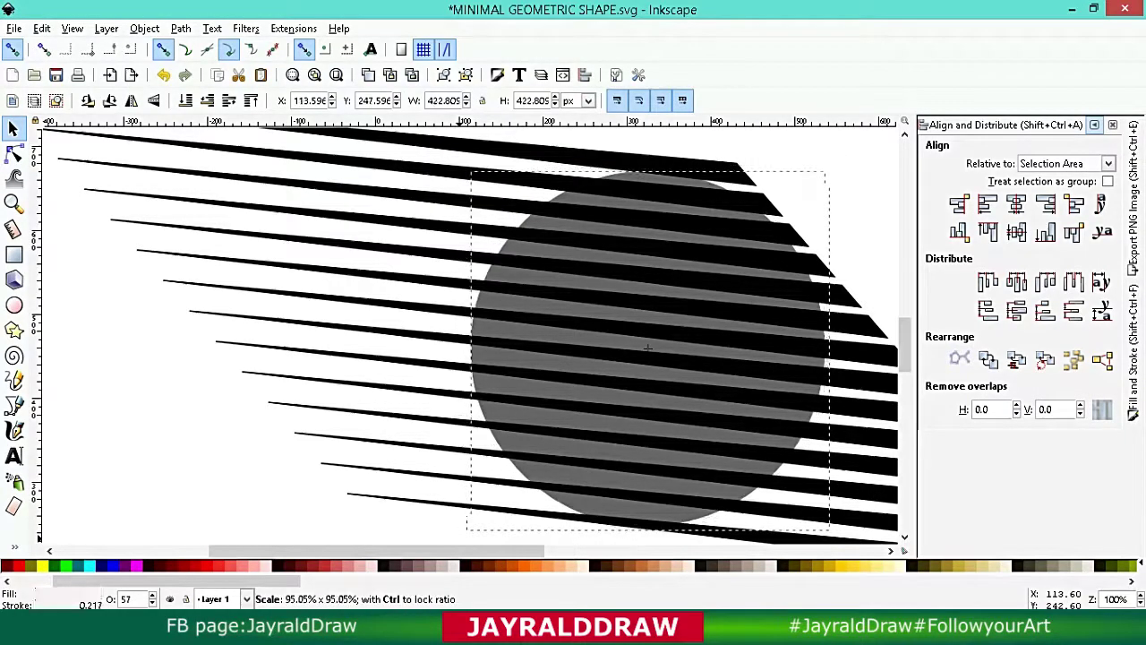
drag(565, 431, 576, 428)
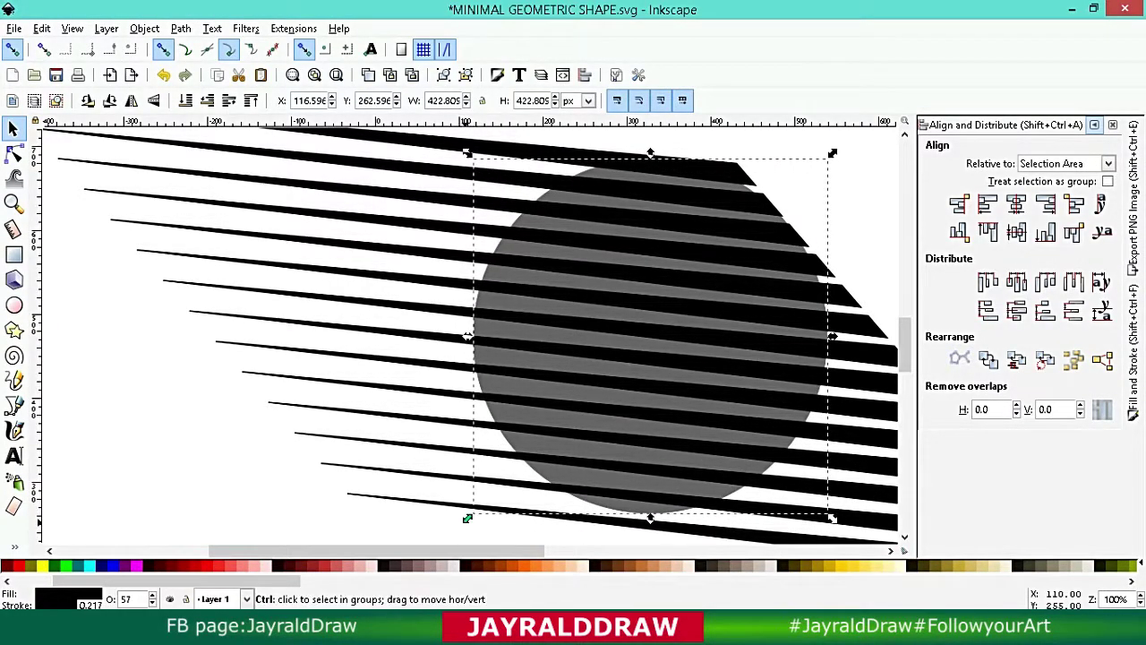
drag(466, 518, 459, 525)
Select the circle and all stripes and clip the stripes to the circle with Object > Clip > Set.
key(minus)
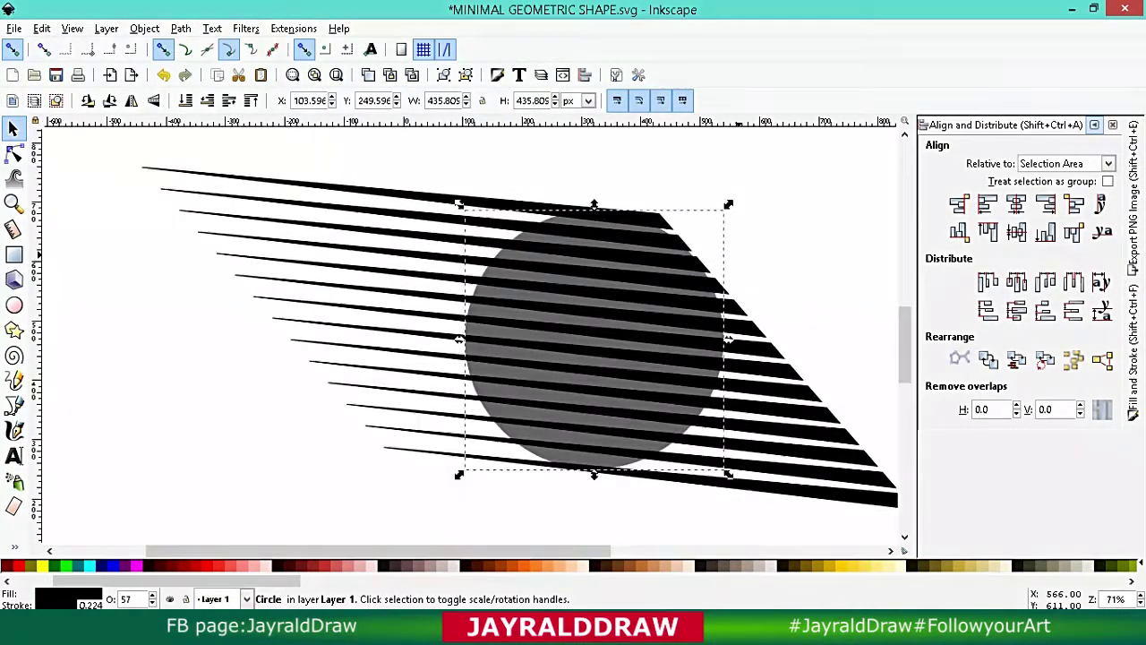
key(minus)
key(ctrl+a)
click(144, 29)
mouse_move(157, 209)
click(417, 209)
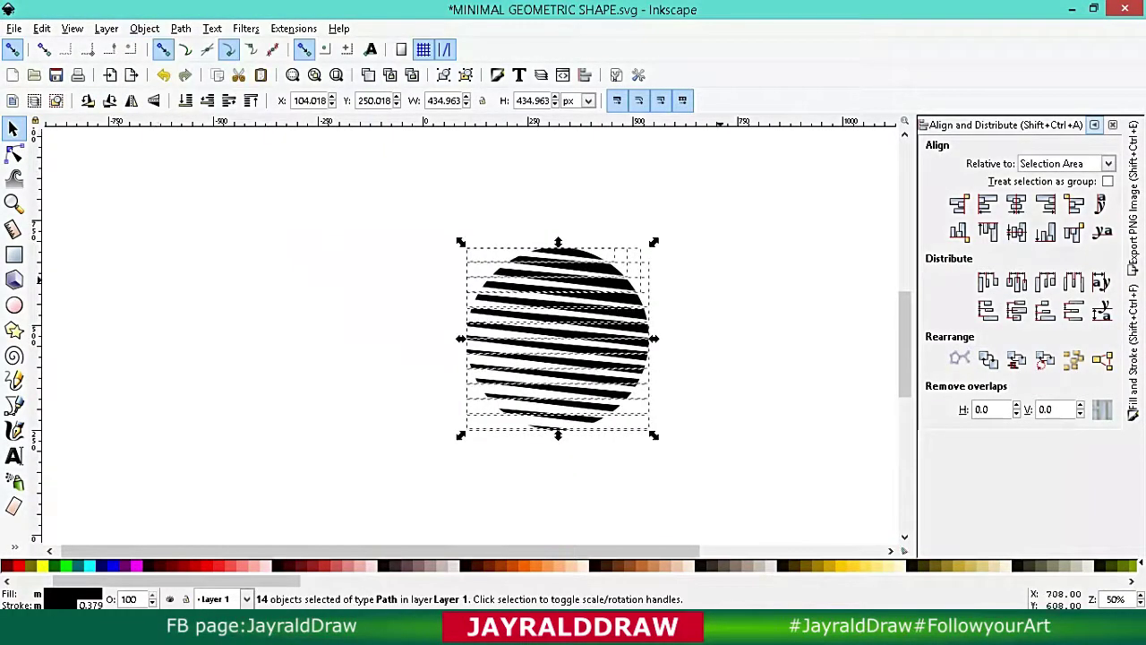
key(shift+ctrl+e)
Group the clipped stripes and give them a linear gradient fill drawn across the disc.
key(ctrl+g)
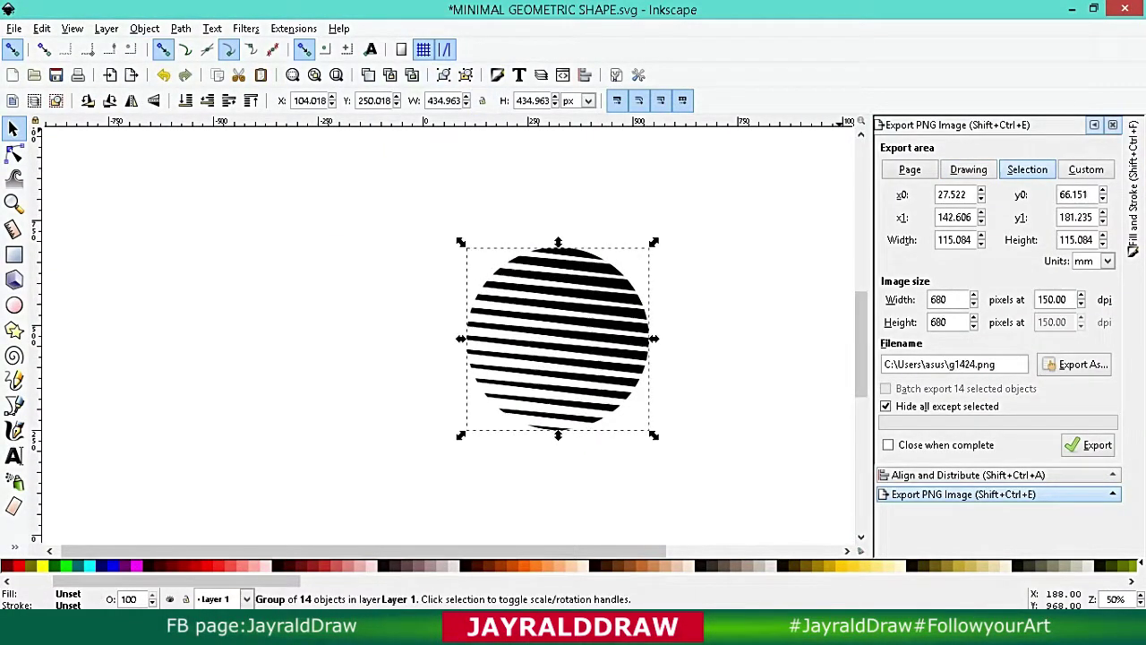
key(shift+ctrl+f)
key(g)
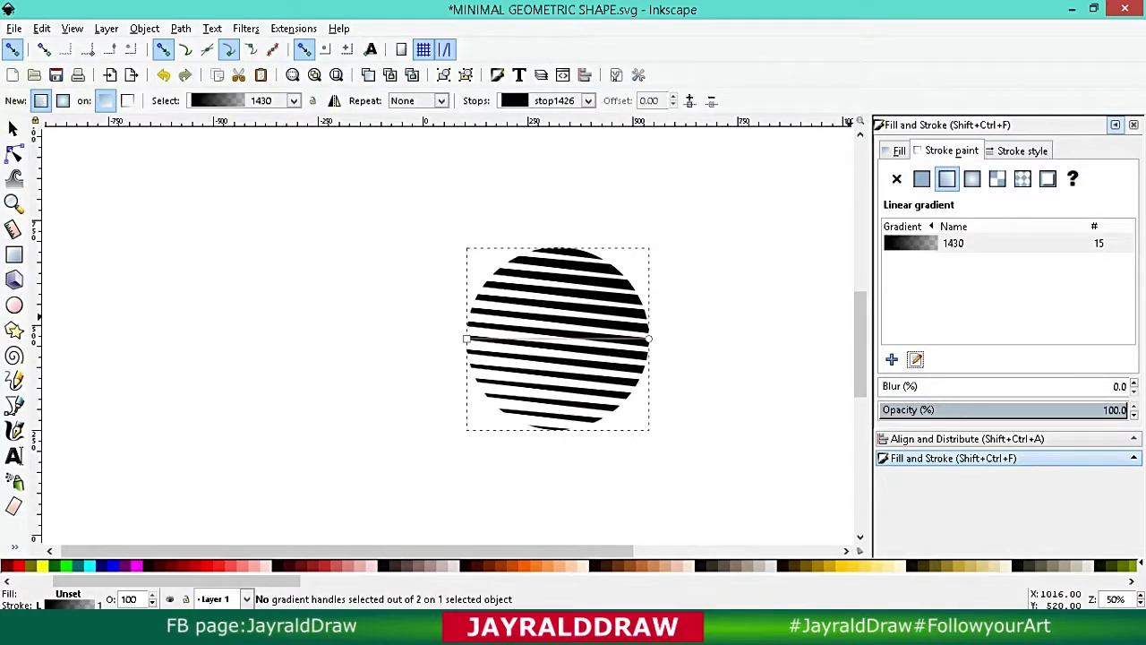
click(899, 150)
click(946, 178)
drag(658, 358, 446, 334)
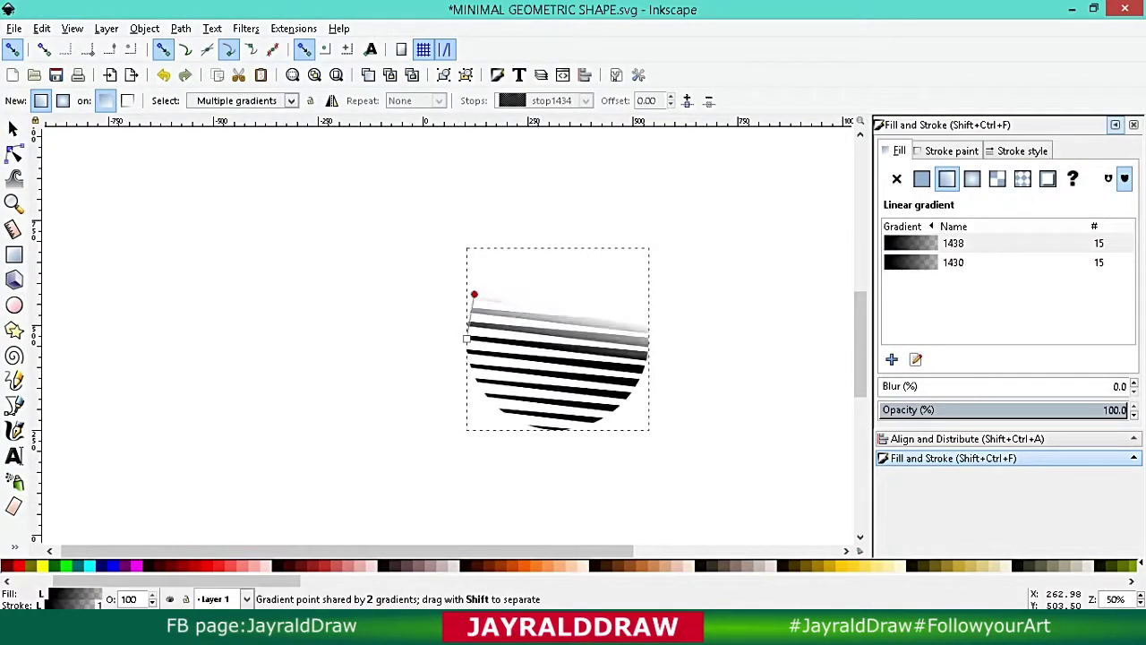
Colour the gradient stops #FFD42A on the left and #AA0000 on the right, fitting the ends to the disc.
click(659, 358)
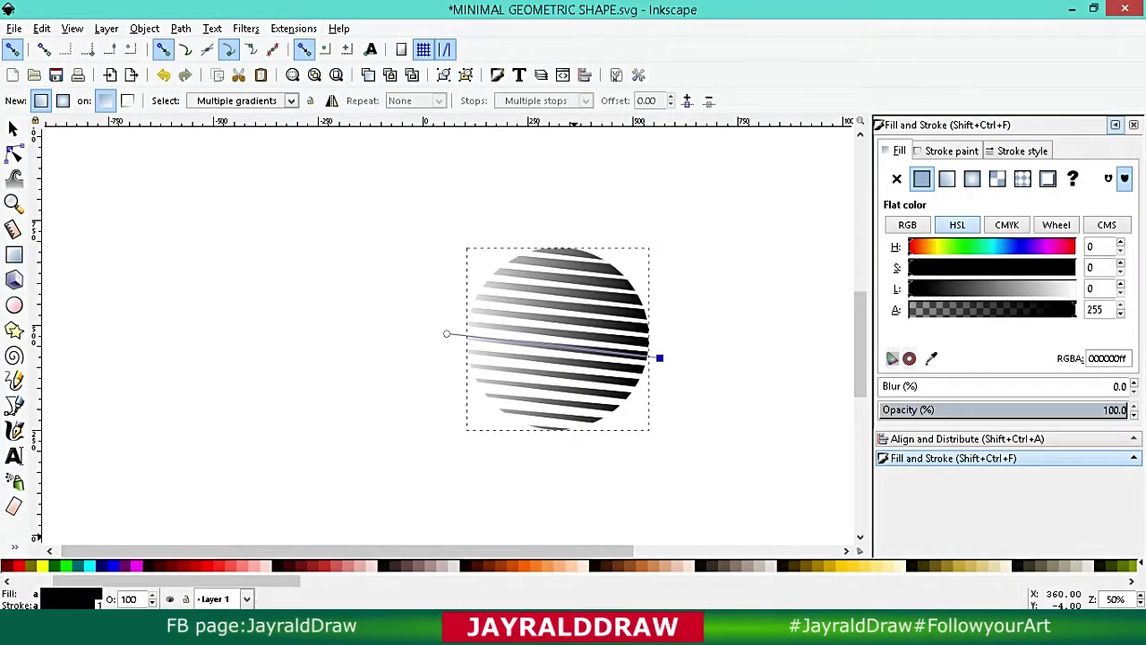
click(19, 565)
click(447, 334)
click(859, 565)
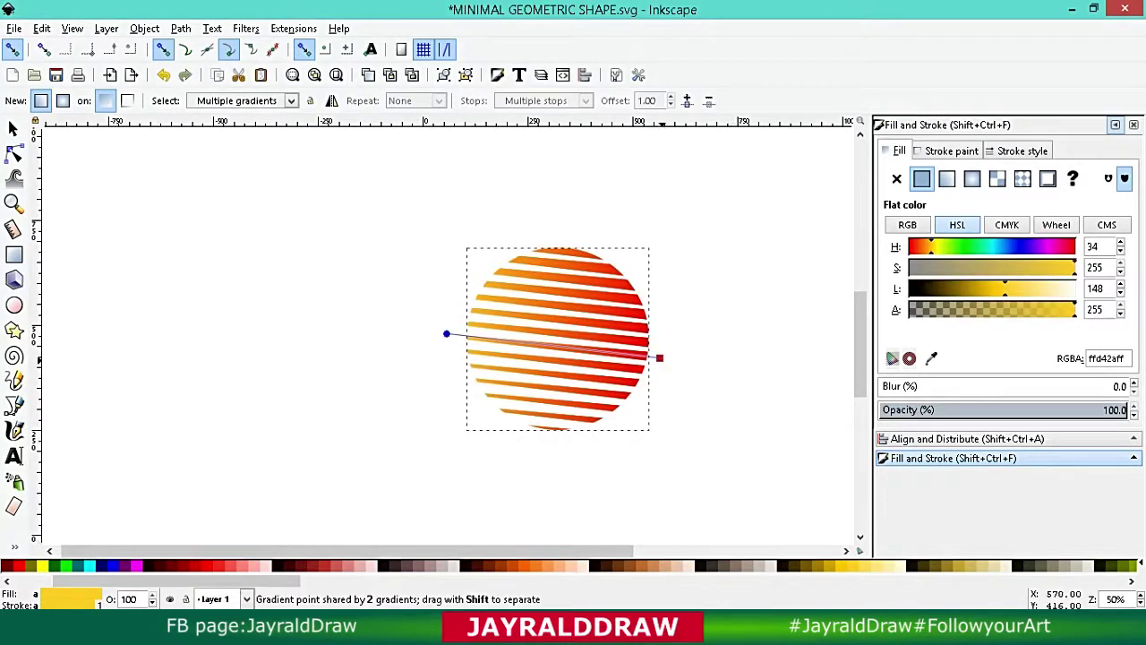
drag(659, 359, 634, 357)
click(291, 565)
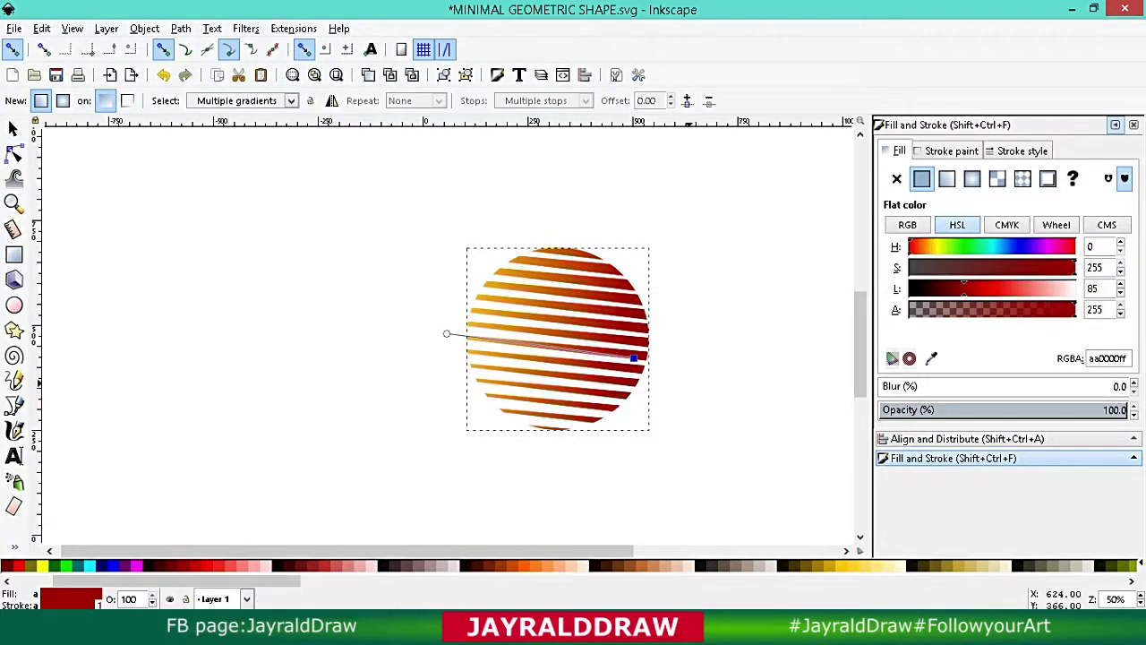
click(446, 334)
drag(447, 334, 466, 339)
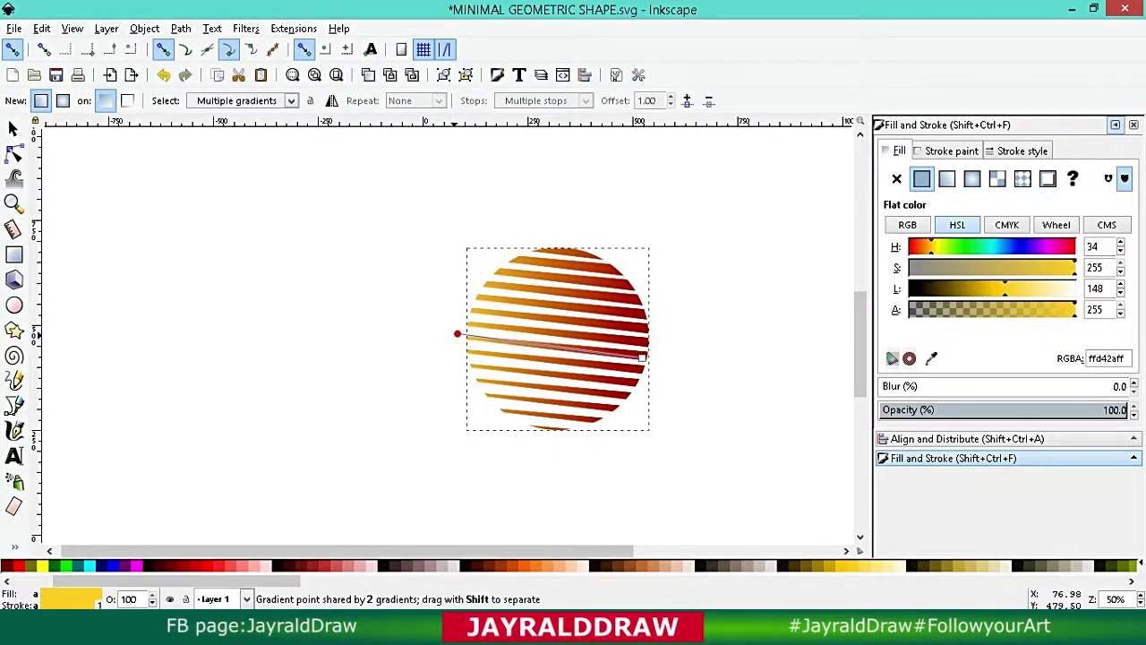
click(643, 358)
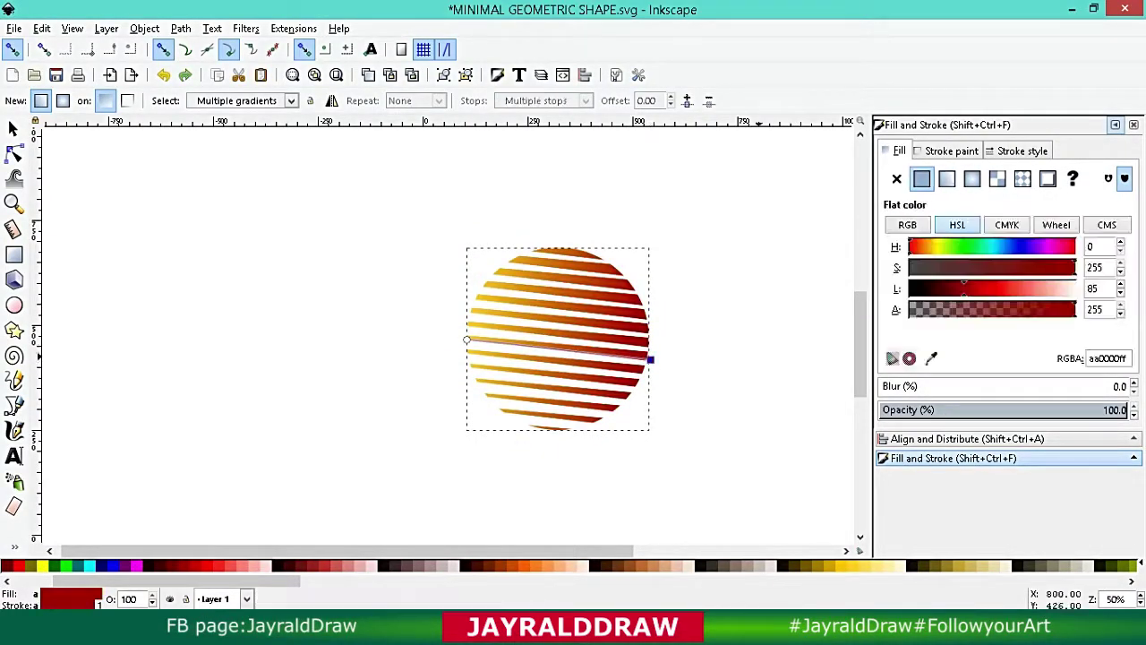
Move the striped disc up and to the left and collapse the settings panel.
key(s)
key(Escape)
click(594, 355)
mouse_move(595, 355)
mouse_down()
mouse_move(386, 281)
mouse_move(510, 331)
mouse_up()
key(F12)
Add a circle at 100 opacity below the striped disc, aligned with it, with a radial gradient fill.
key(e)
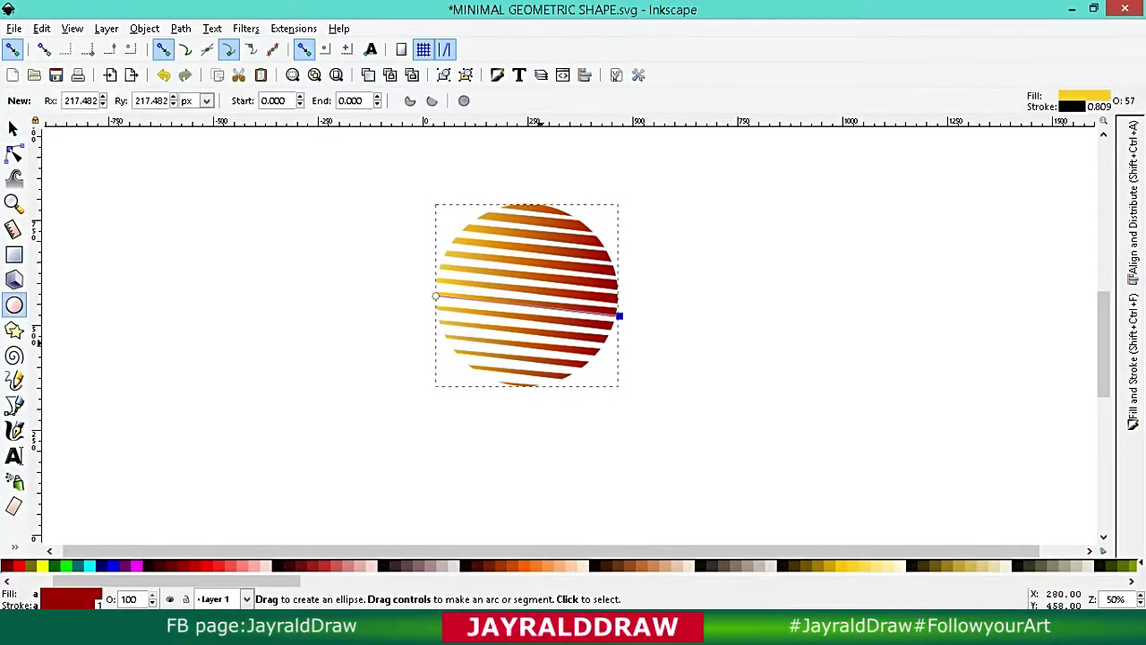
ctrl+drag(624, 398, 441, 216)
key(s)
drag(532, 307, 528, 295)
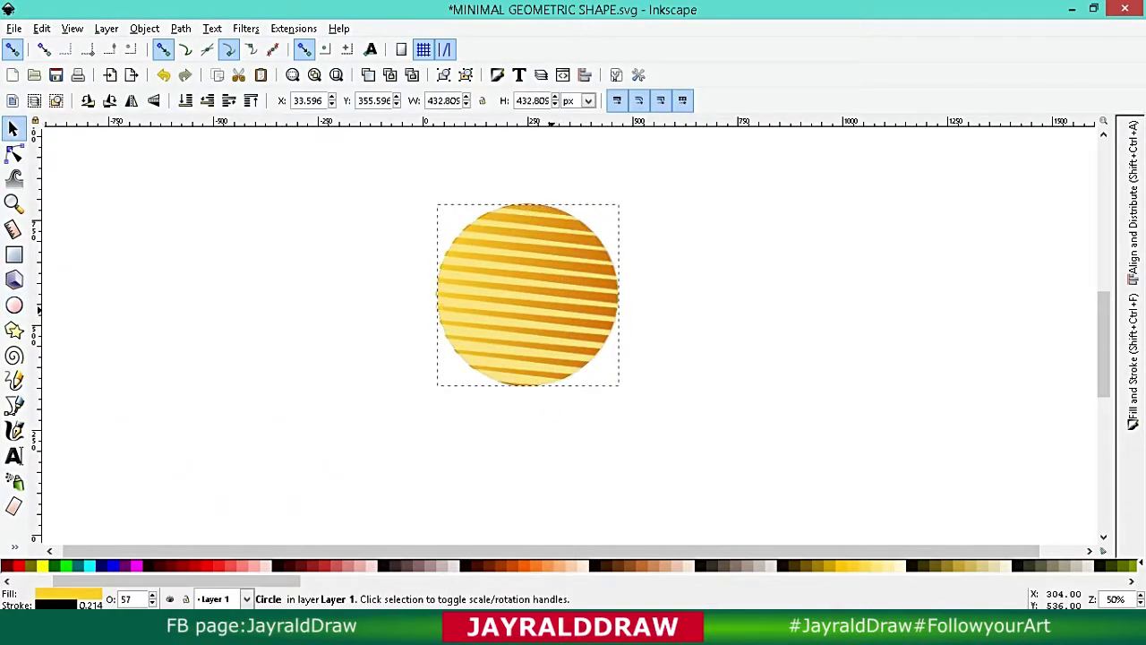
click(1132, 358)
text(100)
key(Return)
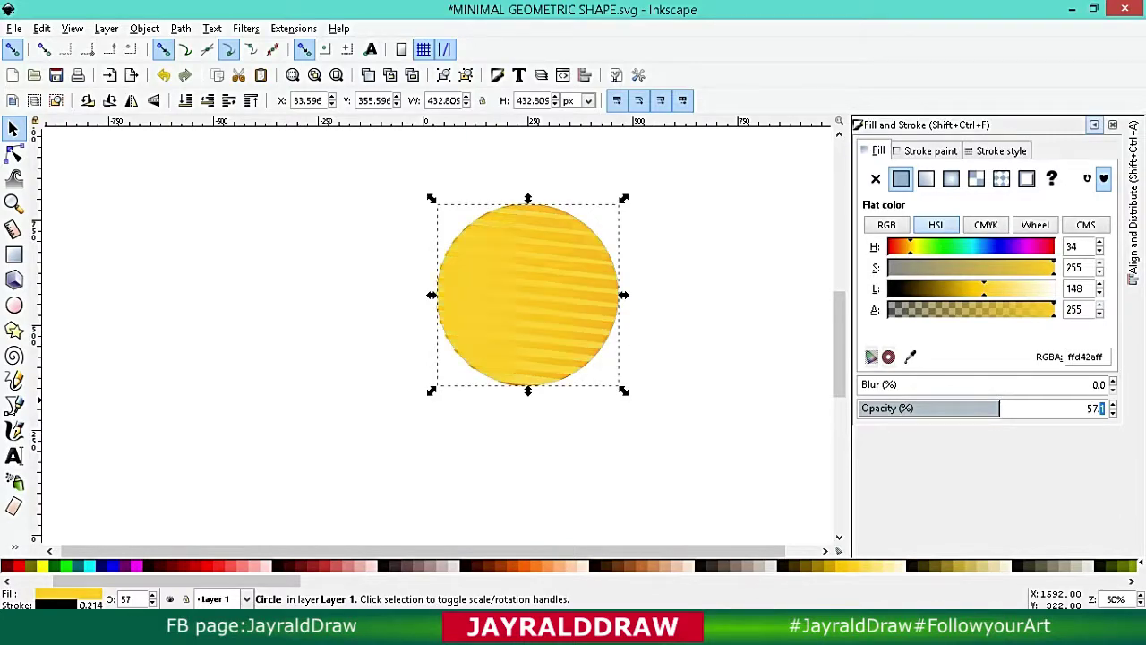
click(228, 100)
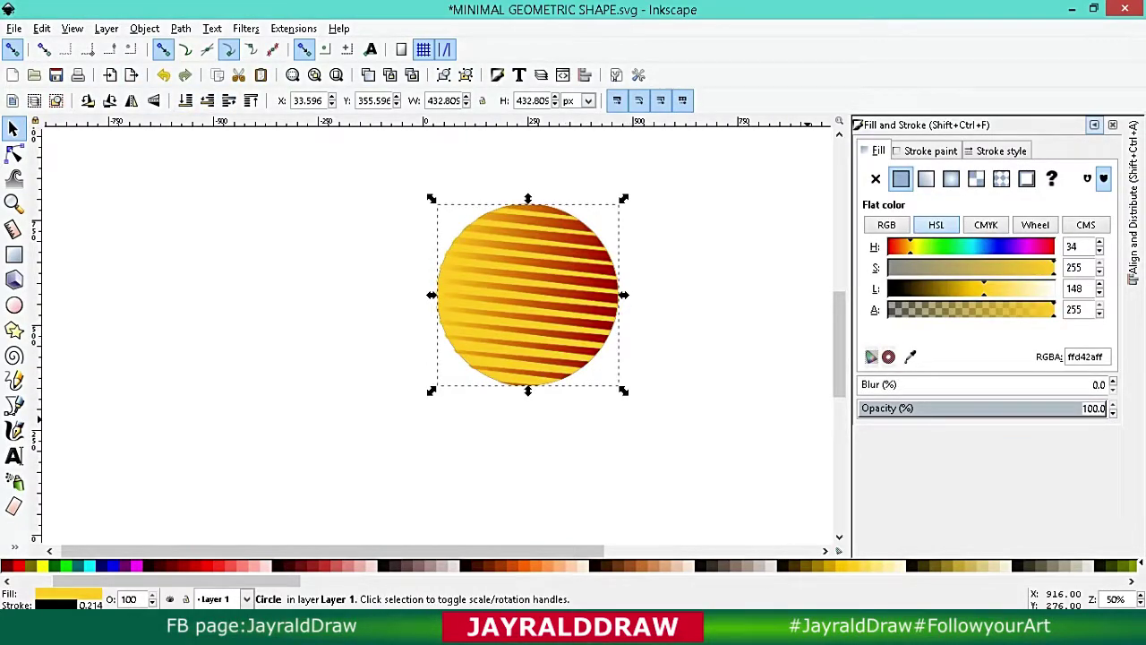
click(951, 178)
Try out palette colours on the circle's gradient stops: red, brown, teal and purple.
key(g)
click(526, 295)
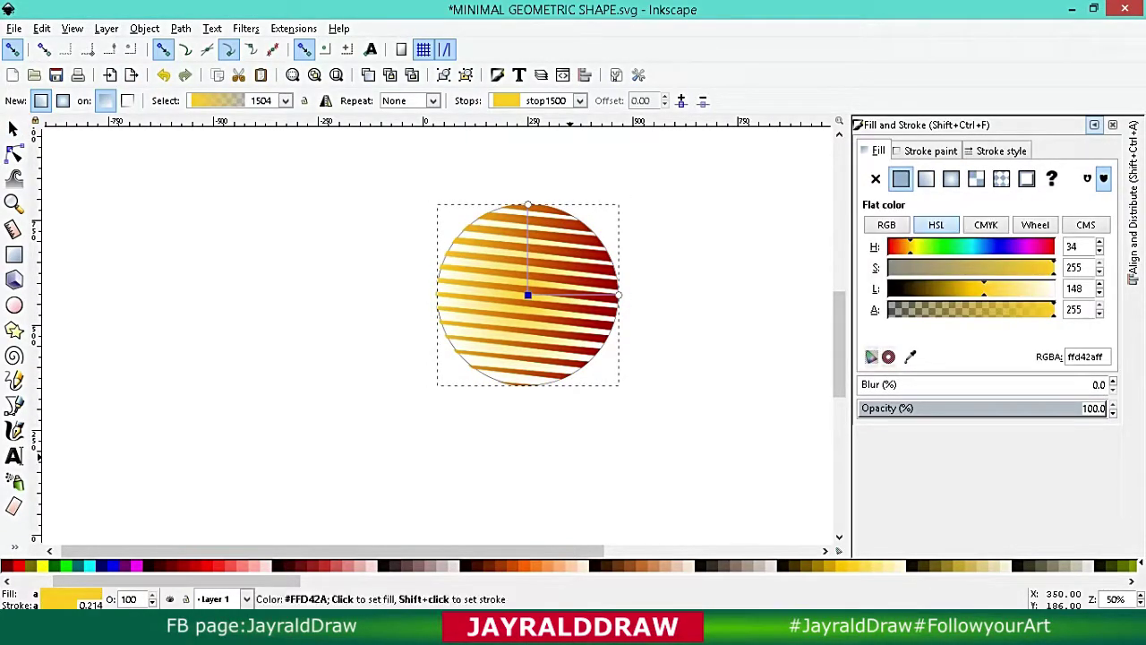
click(527, 205)
click(295, 565)
click(617, 294)
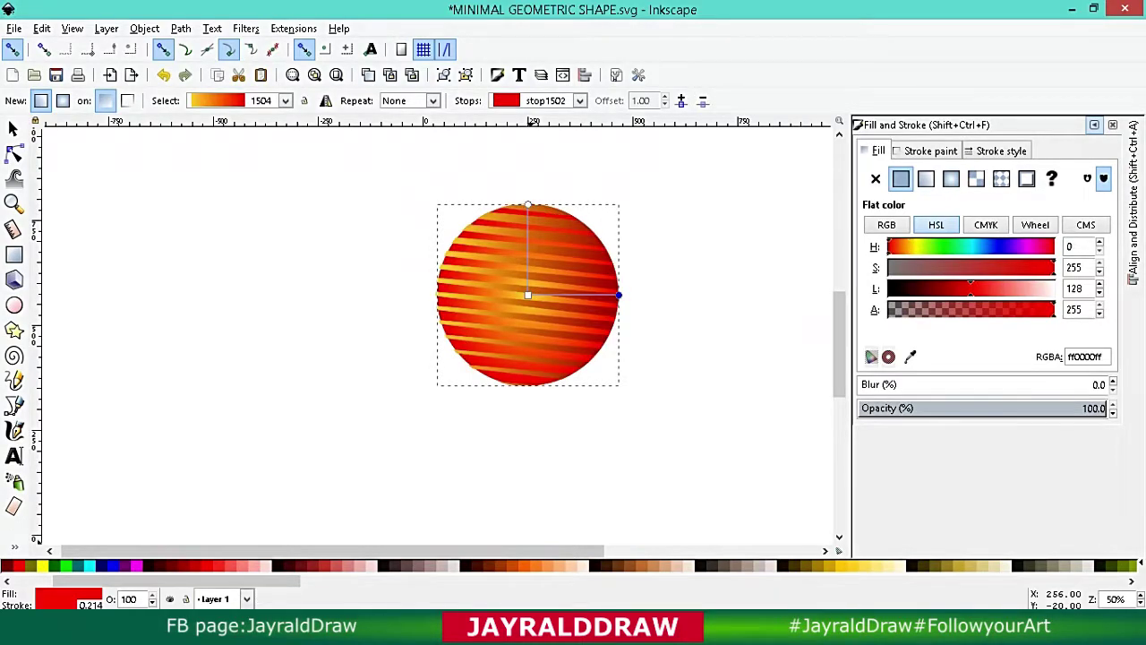
click(421, 565)
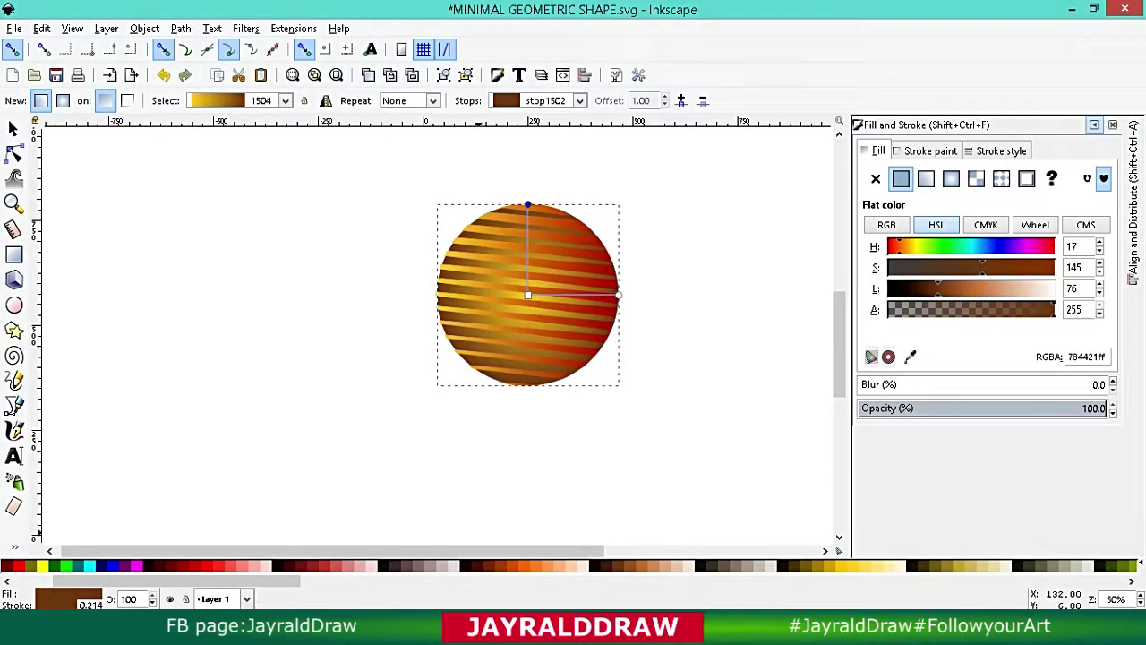
scroll(528, 565, right, 5)
scroll(528, 564, right, 3)
click(528, 565)
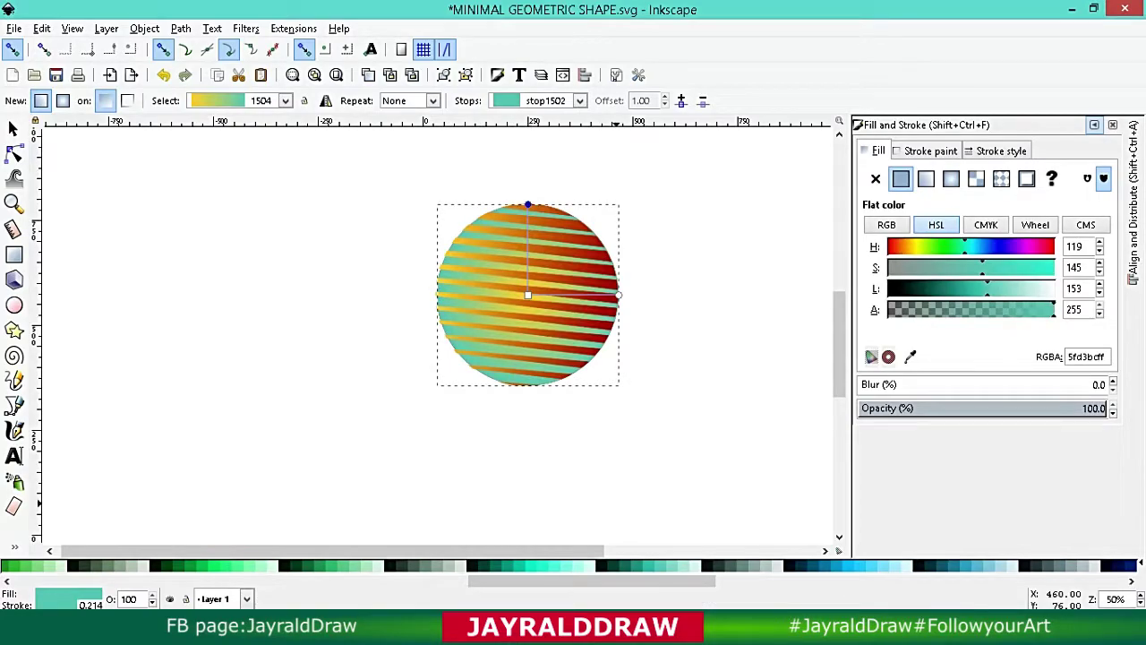
scroll(528, 565, right, 5)
click(528, 294)
Make the gradient end stop near-black, move the centre to the disc's left edge, and set a yellow-green stop.
click(430, 565)
click(618, 295)
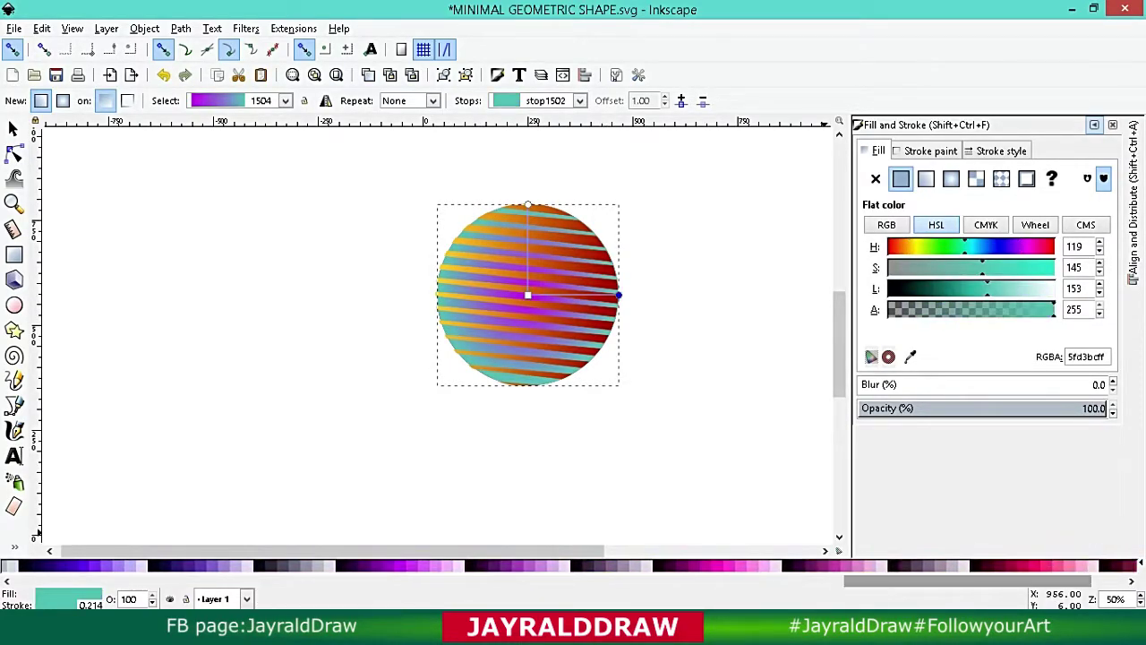
click(761, 565)
click(905, 565)
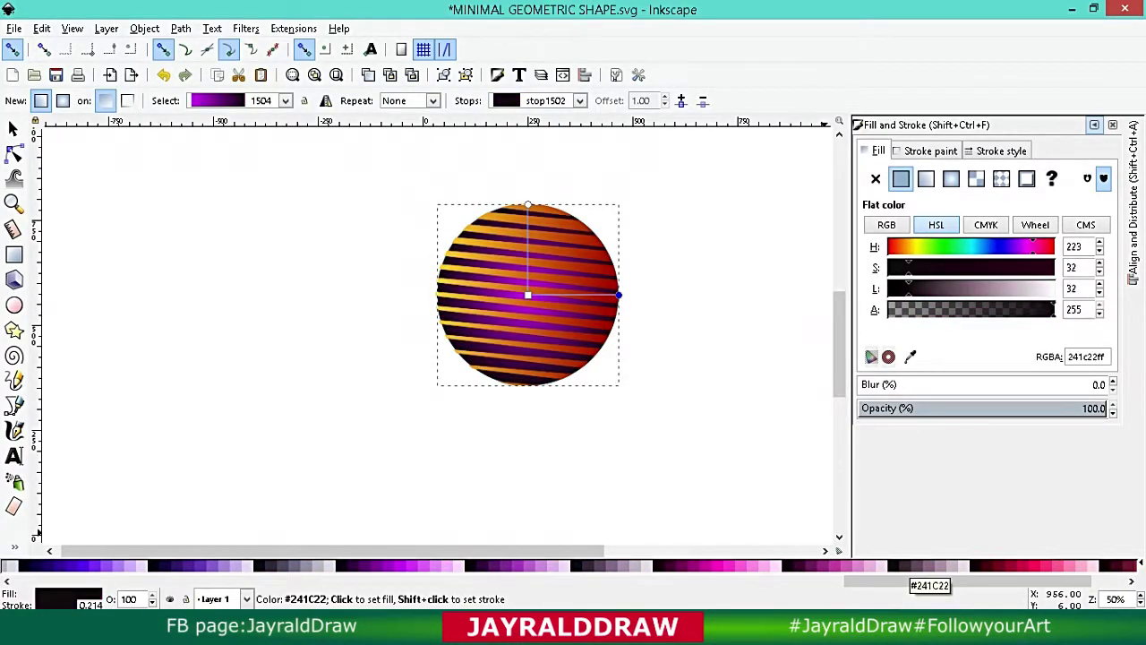
mouse_move(528, 294)
mouse_down()
mouse_move(437, 294)
mouse_move(431, 276)
mouse_up()
scroll(573, 565, right, 5)
click(537, 565)
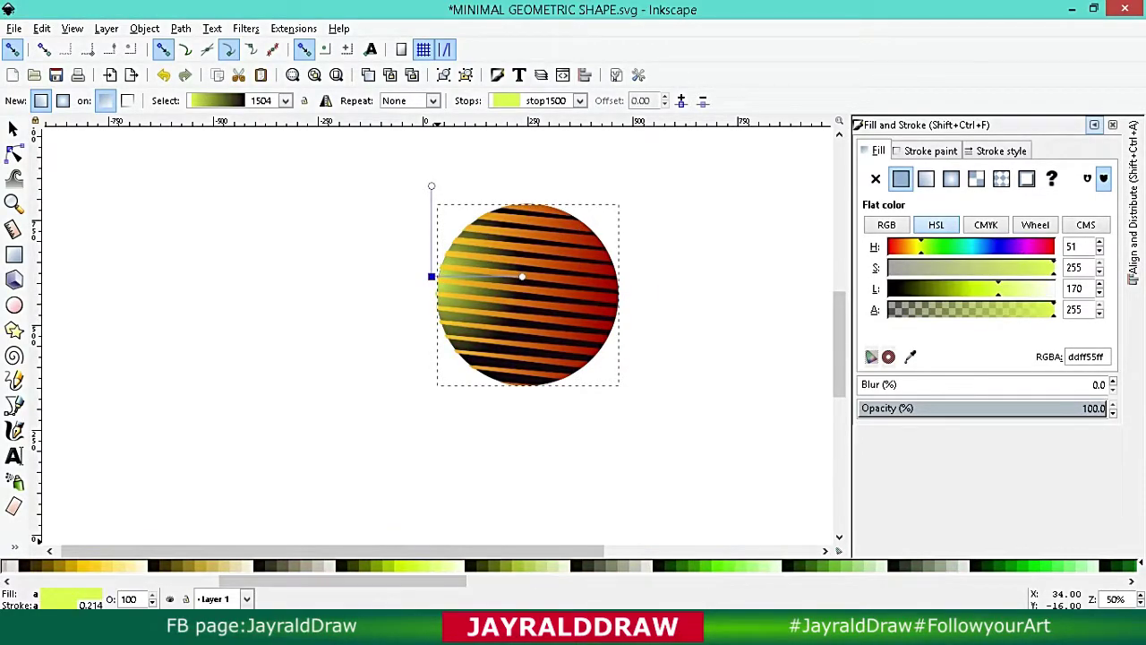
Set the next stop to dark olive-black and the far end stop to dark brown.
key(Tab)
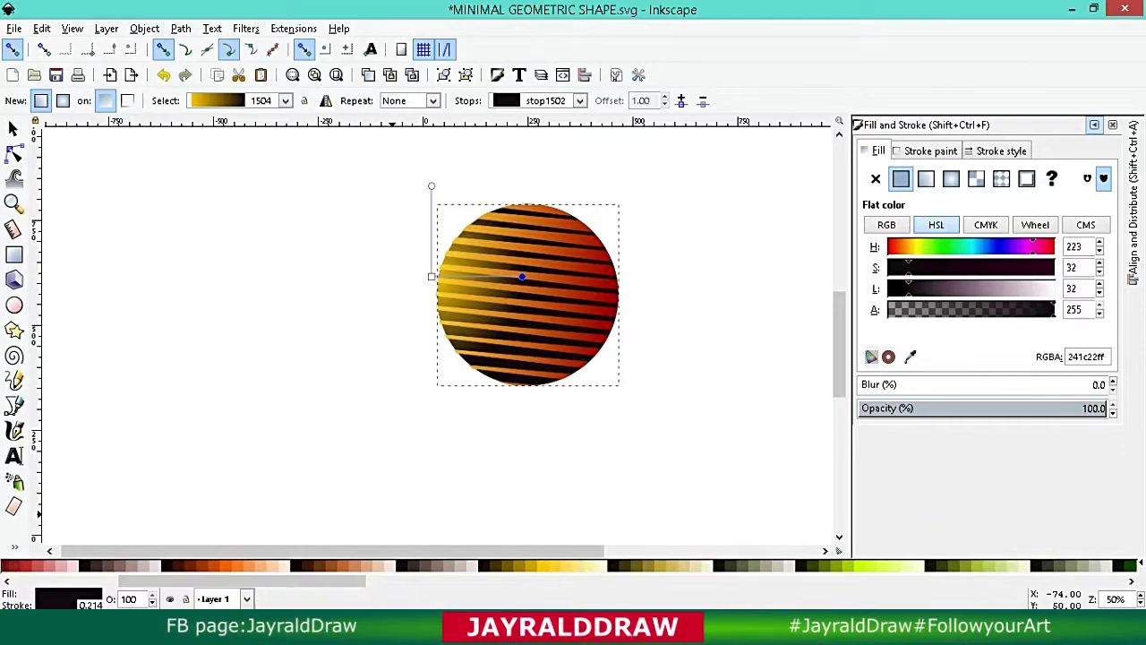
click(537, 565)
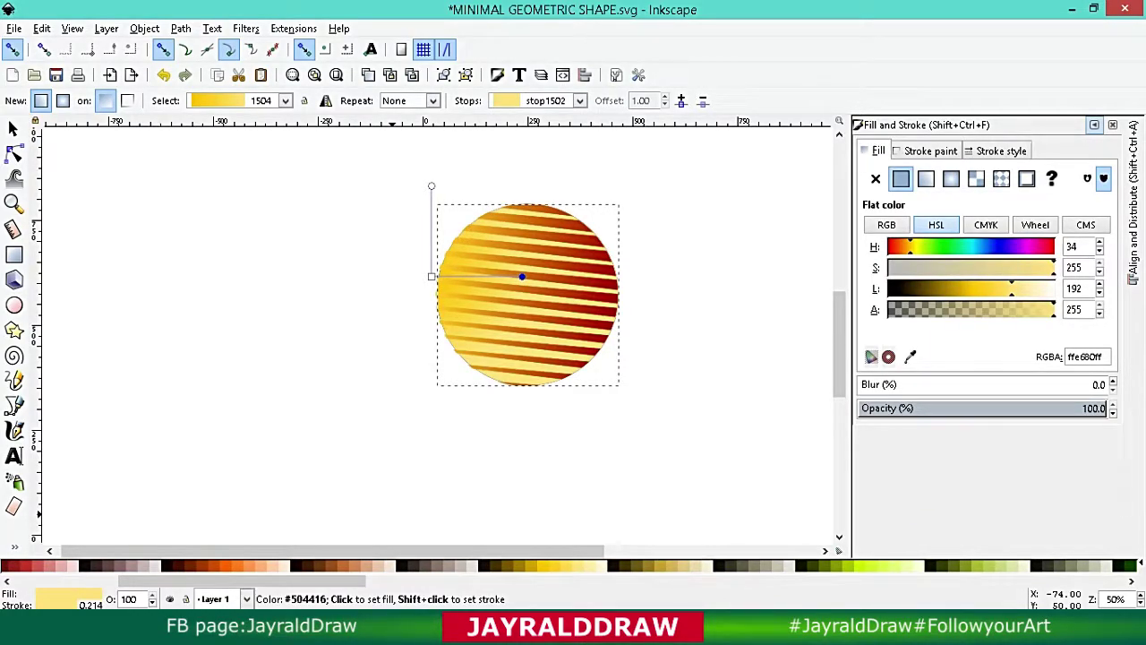
click(326, 565)
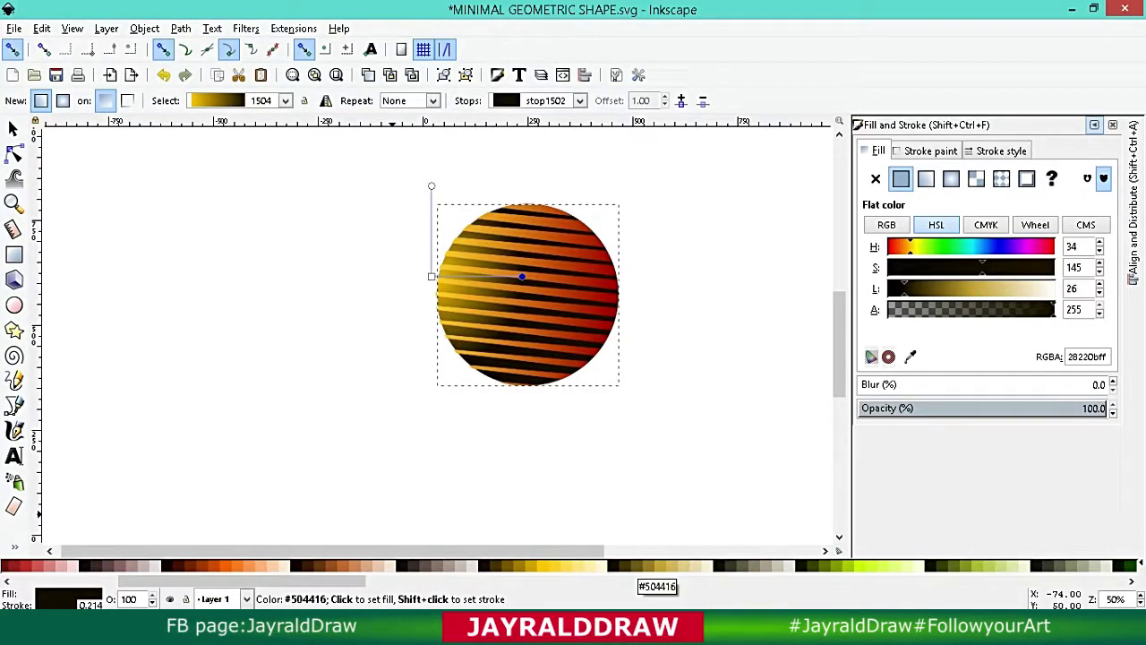
click(431, 187)
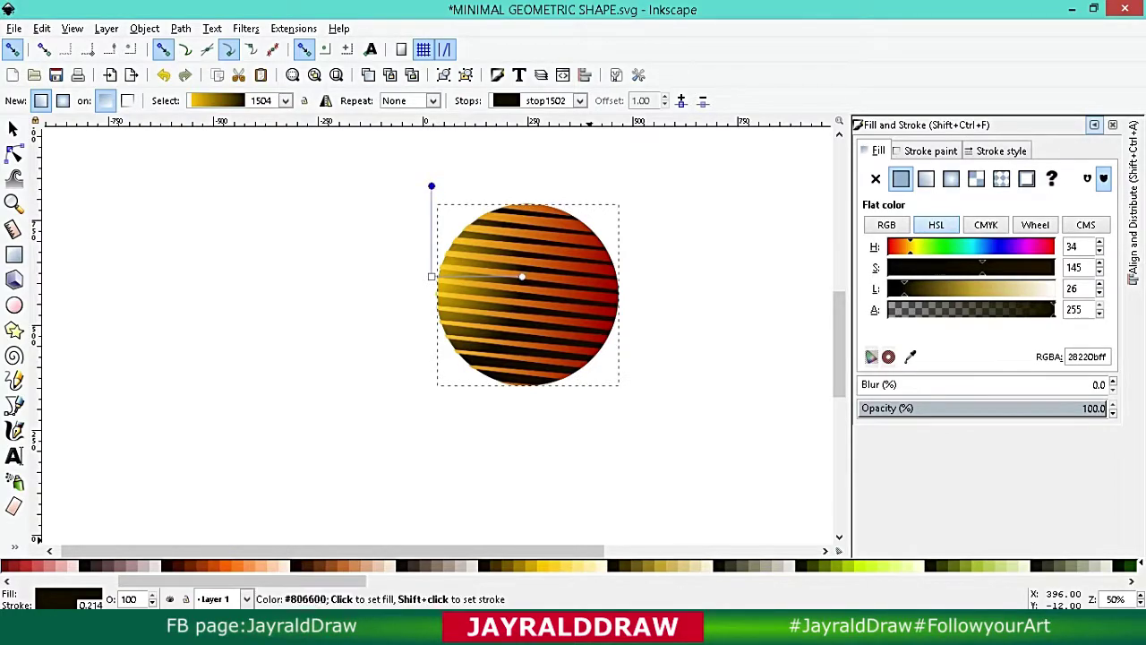
click(65, 565)
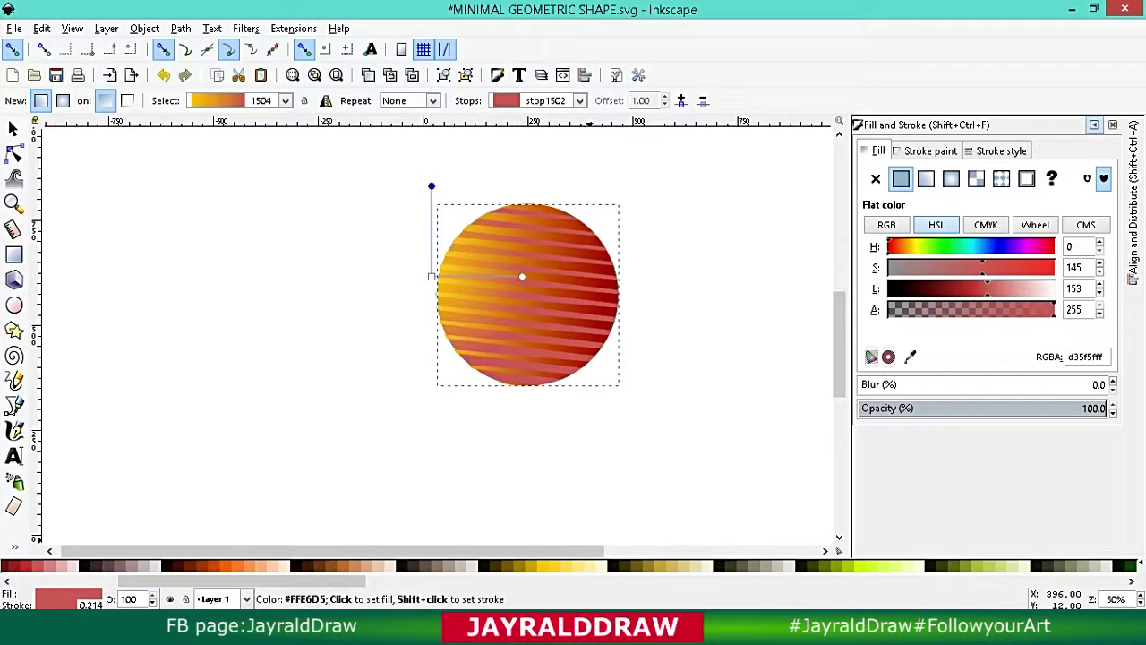
click(309, 565)
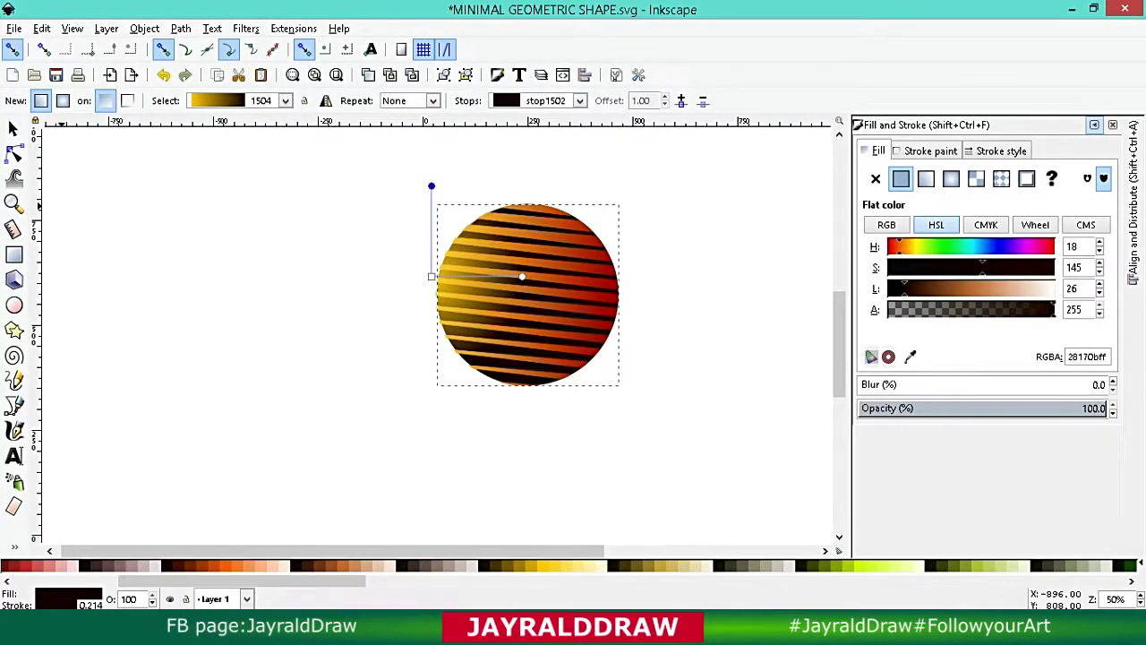
Hide Fill and Stroke, check the Export PNG Image settings, then close them.
key(s)
key(Escape)
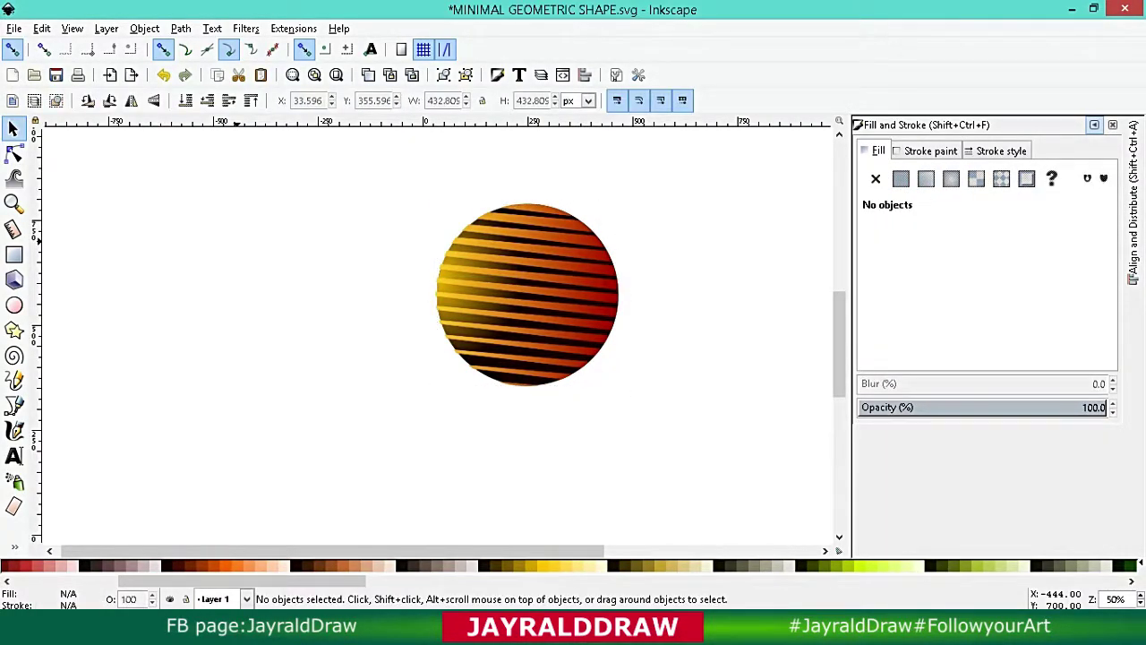
click(1094, 125)
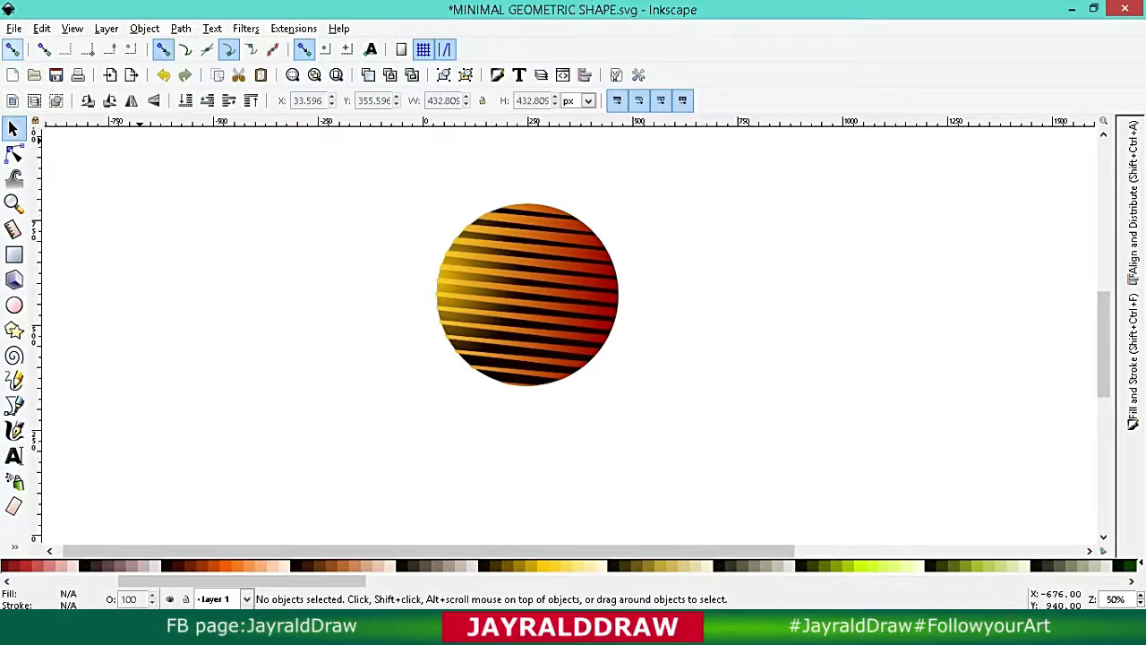
click(14, 28)
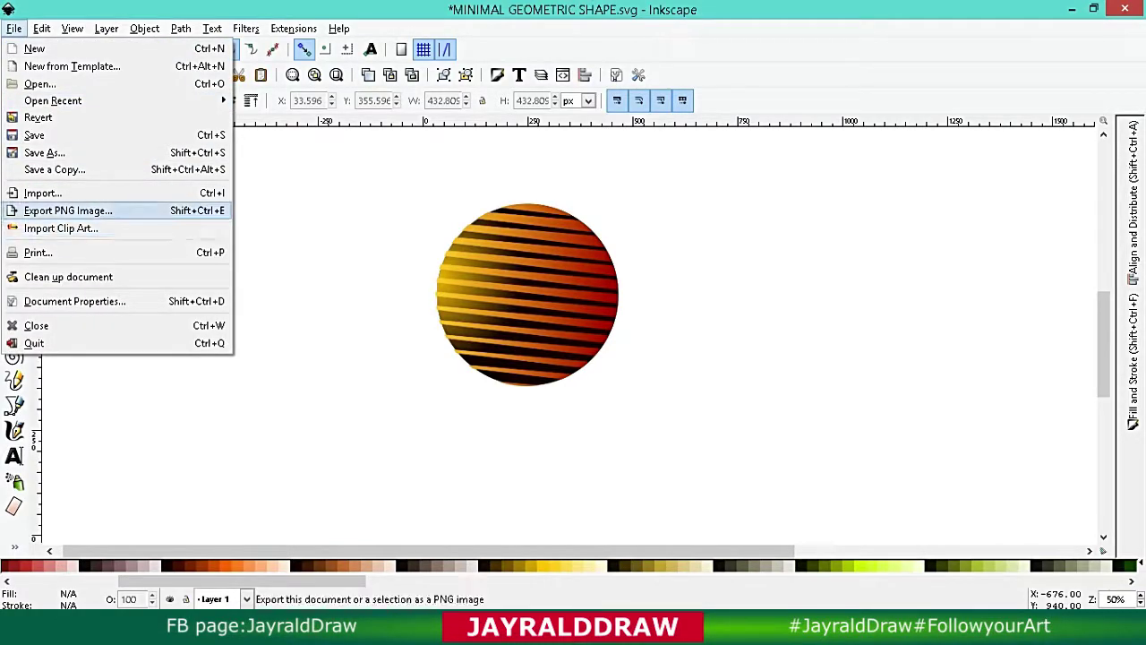
click(68, 210)
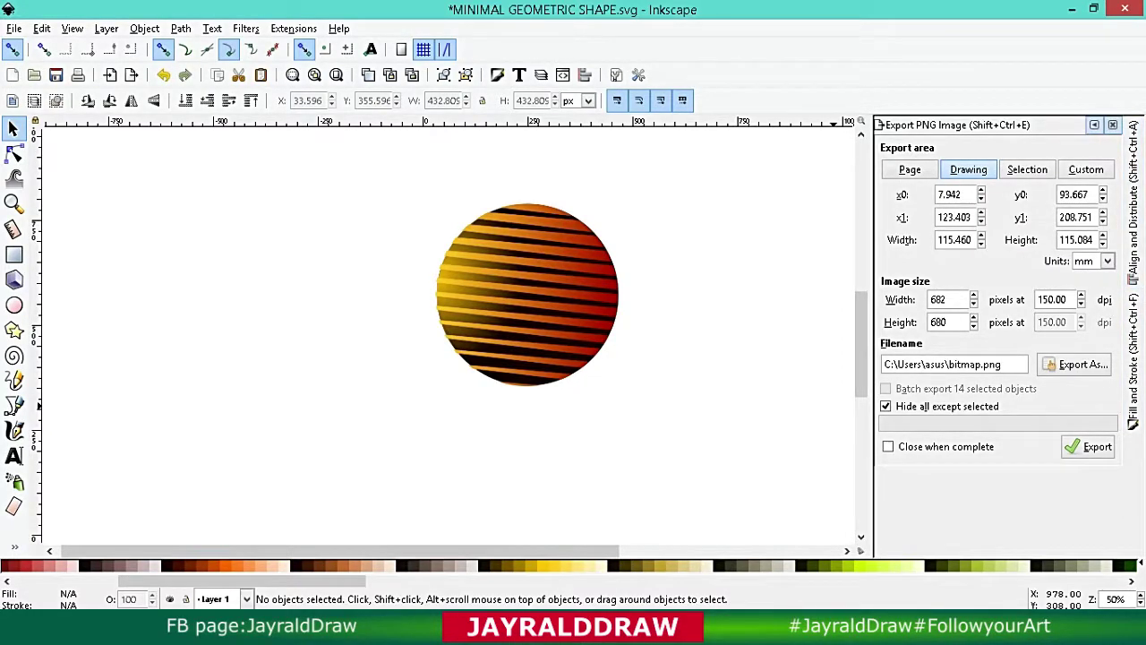
click(1094, 124)
Centre the circle and stripe group on the vertical axis with Align and Distribute.
key(ctrl+a)
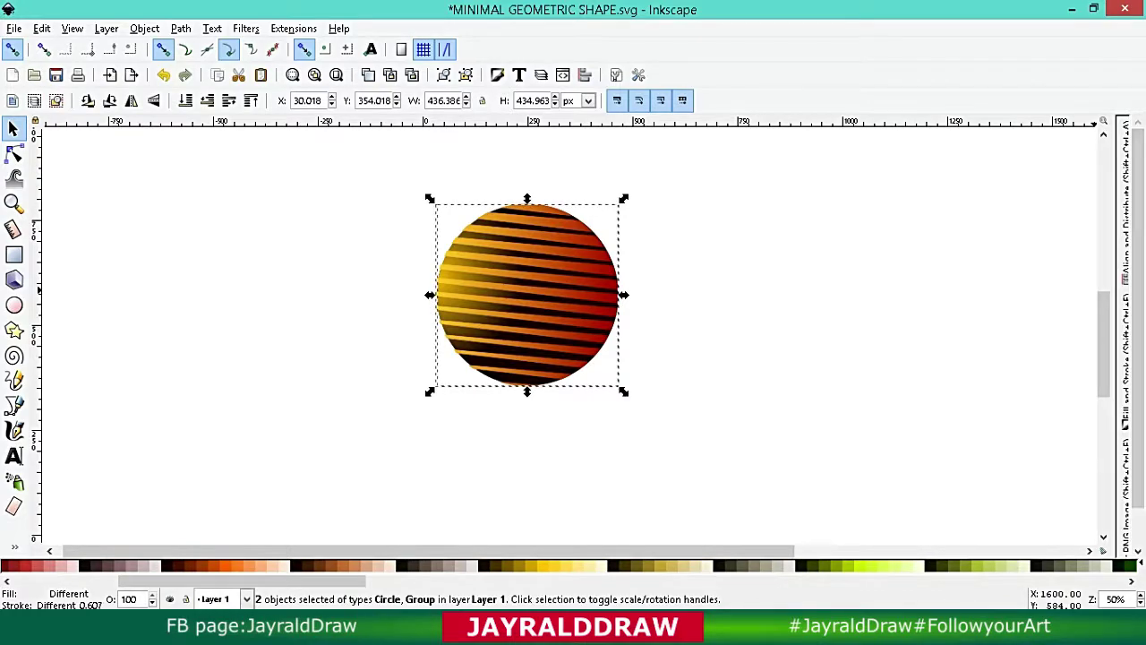
click(1124, 215)
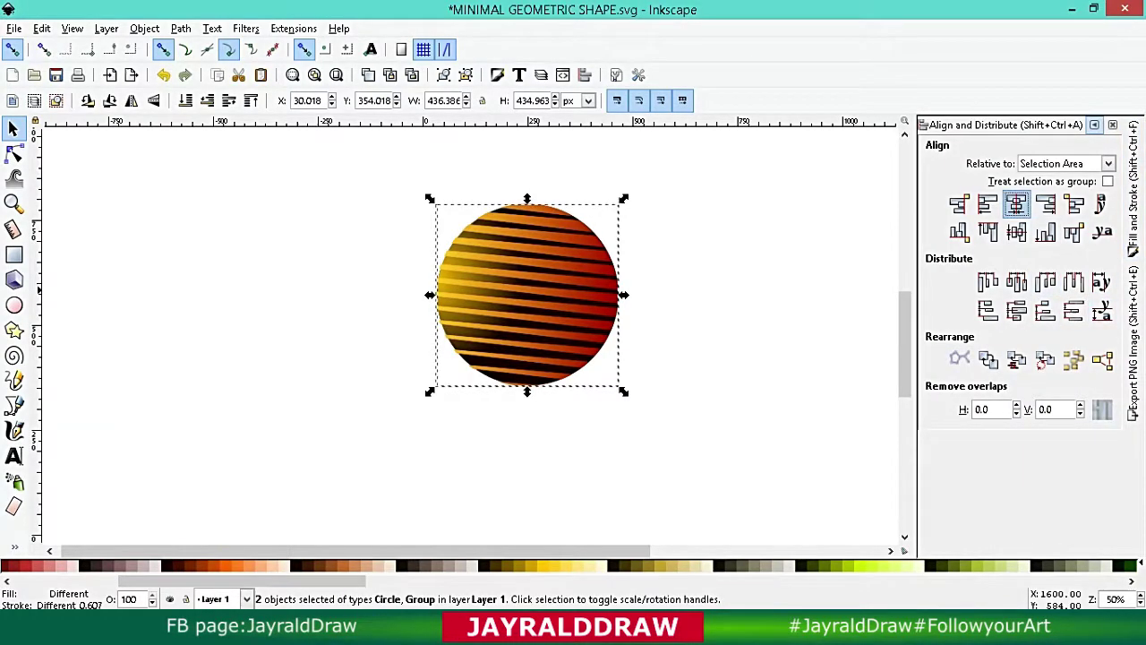
click(1016, 204)
key(Escape)
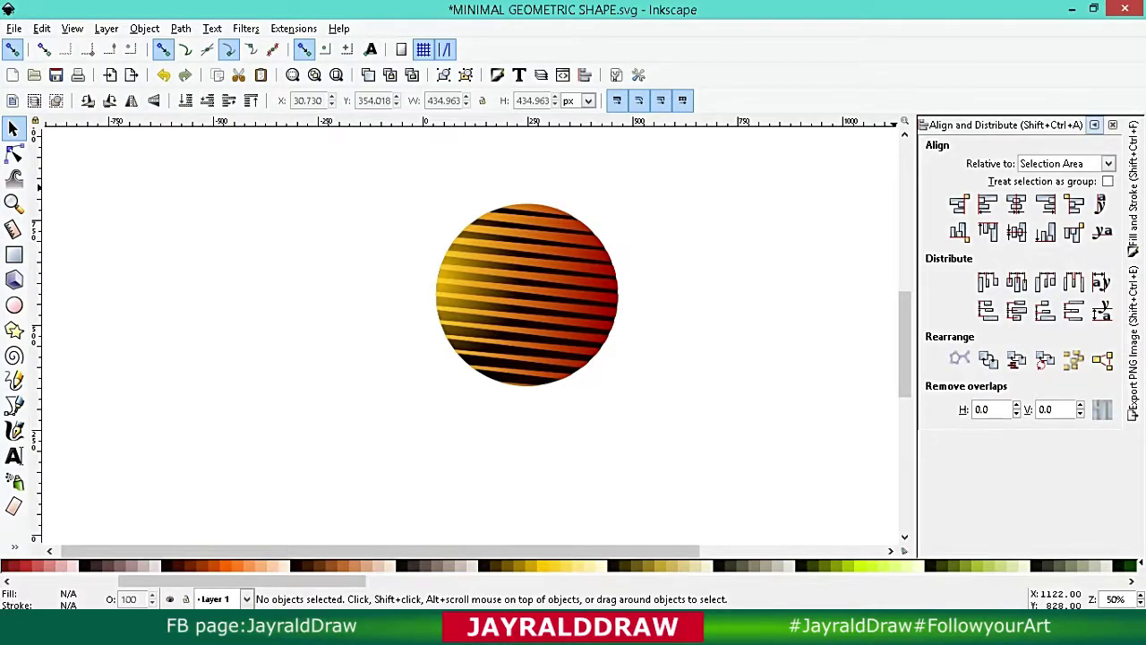
click(1094, 124)
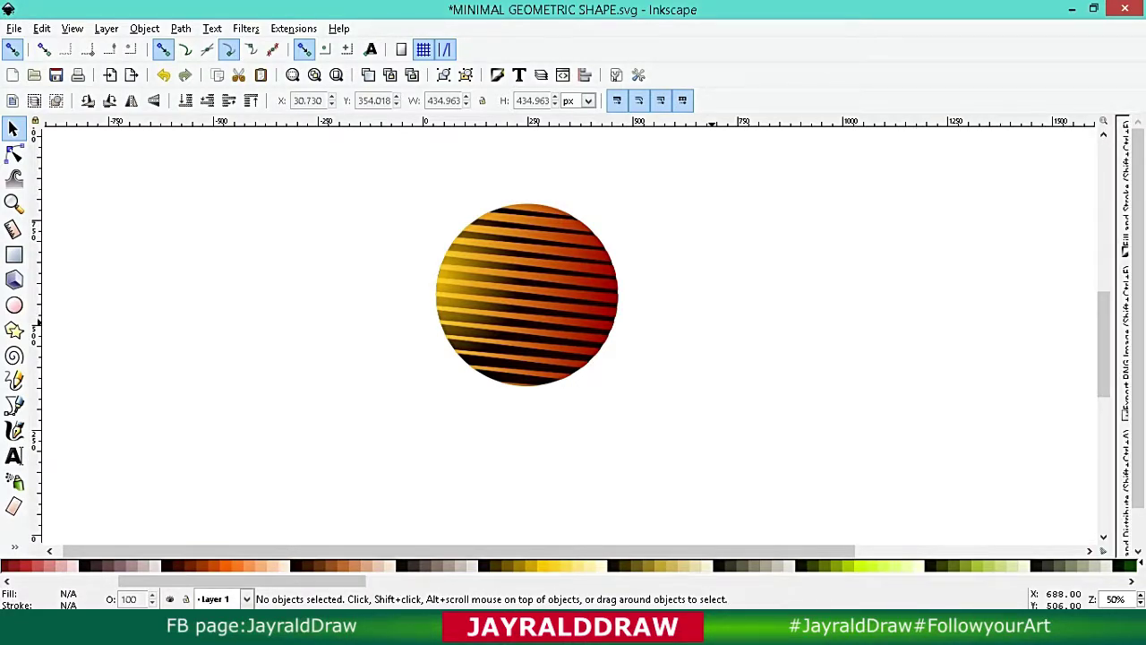
Zoom in and scale the stripe group up around its centre.
key(plus)
key(plus)
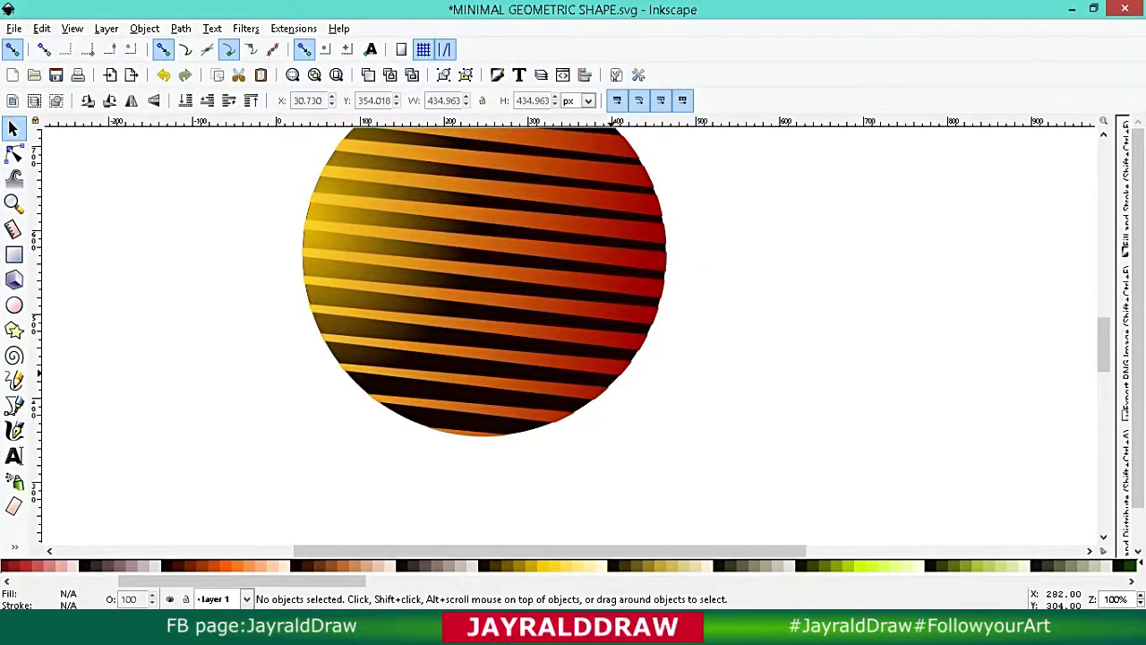
scroll(483, 313, up, 2)
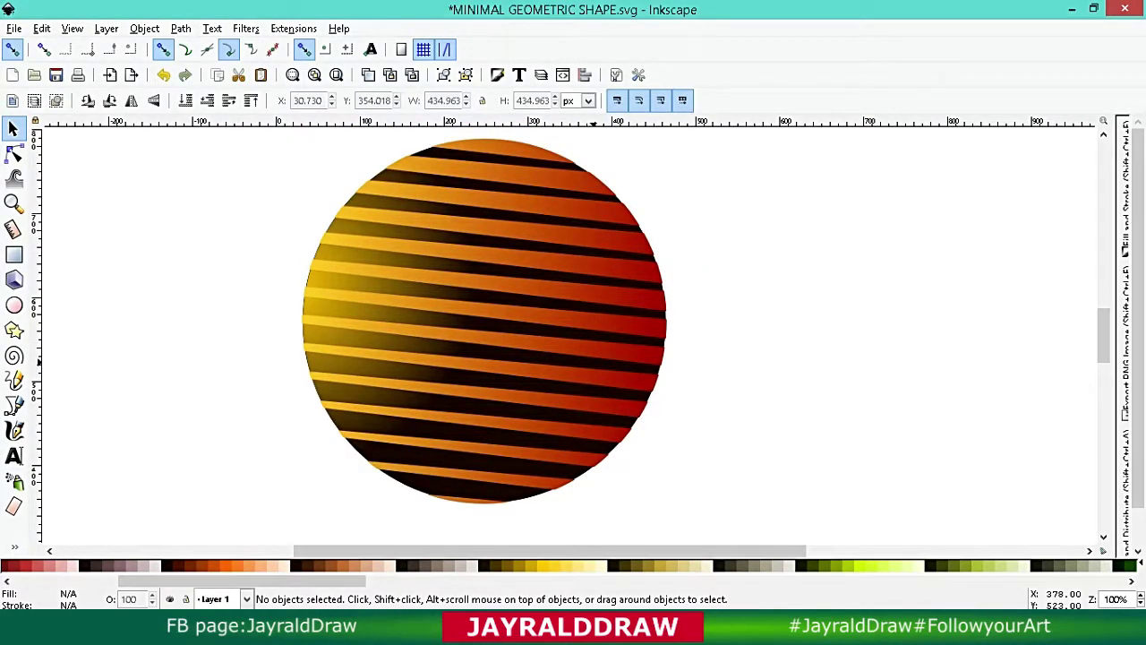
key(ctrl+a)
drag(672, 508, 687, 520)
key(ctrl+a)
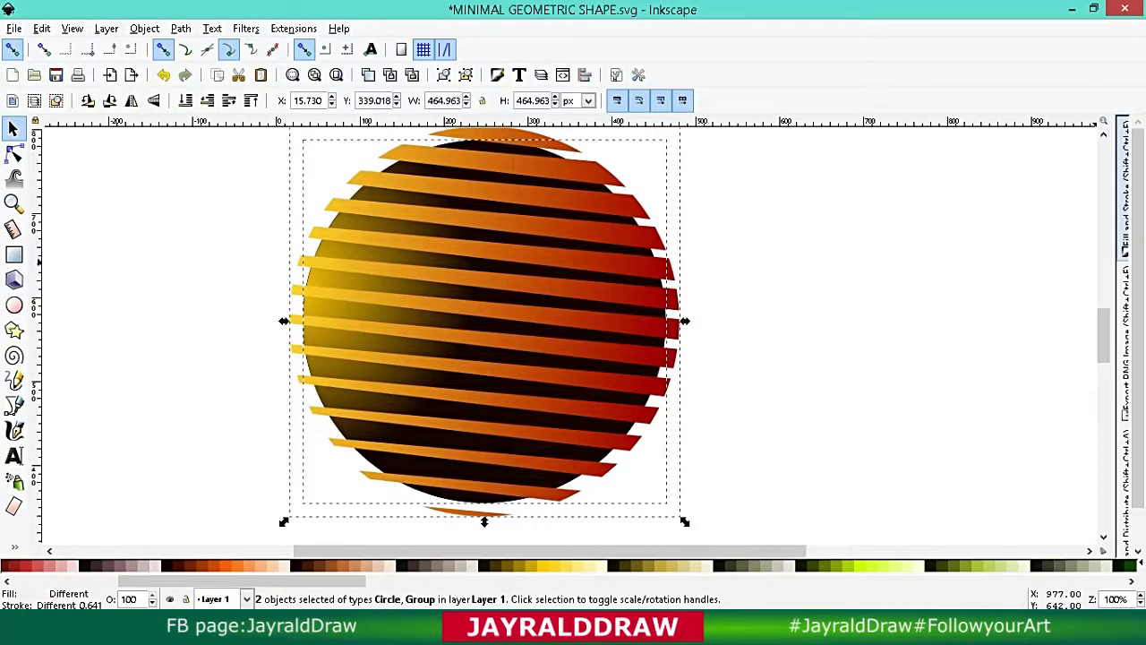
Re-centre the stripes and circle on the horizontal axis with Align and Distribute, then zoom out.
key(ctrl+shift+e)
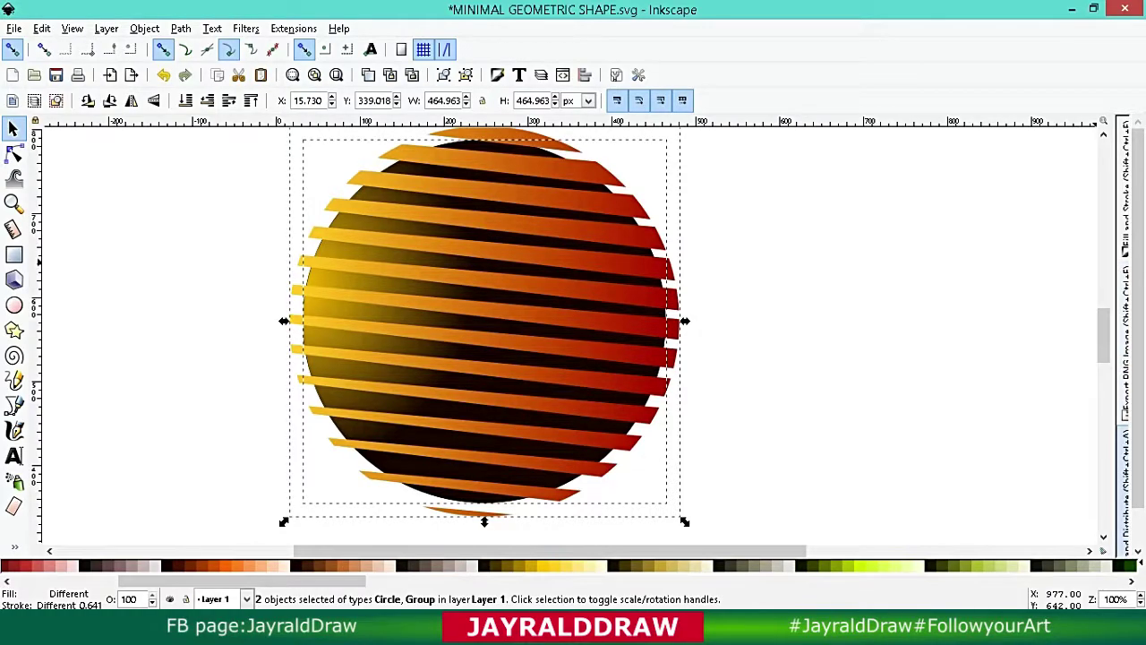
click(1124, 488)
click(1016, 233)
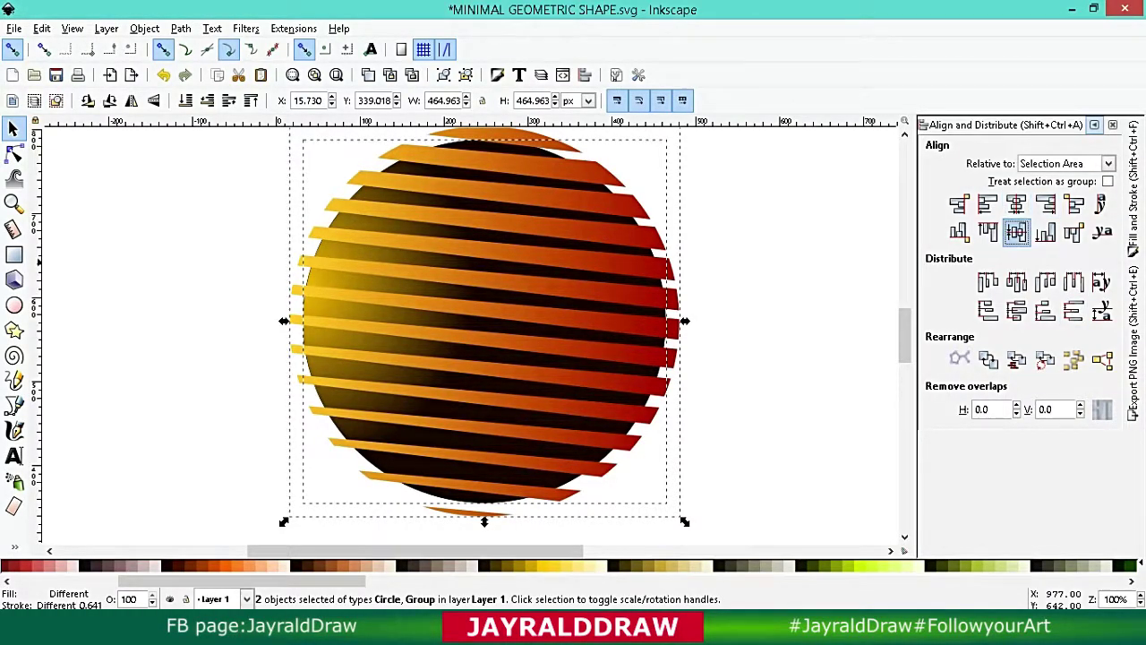
key(Escape)
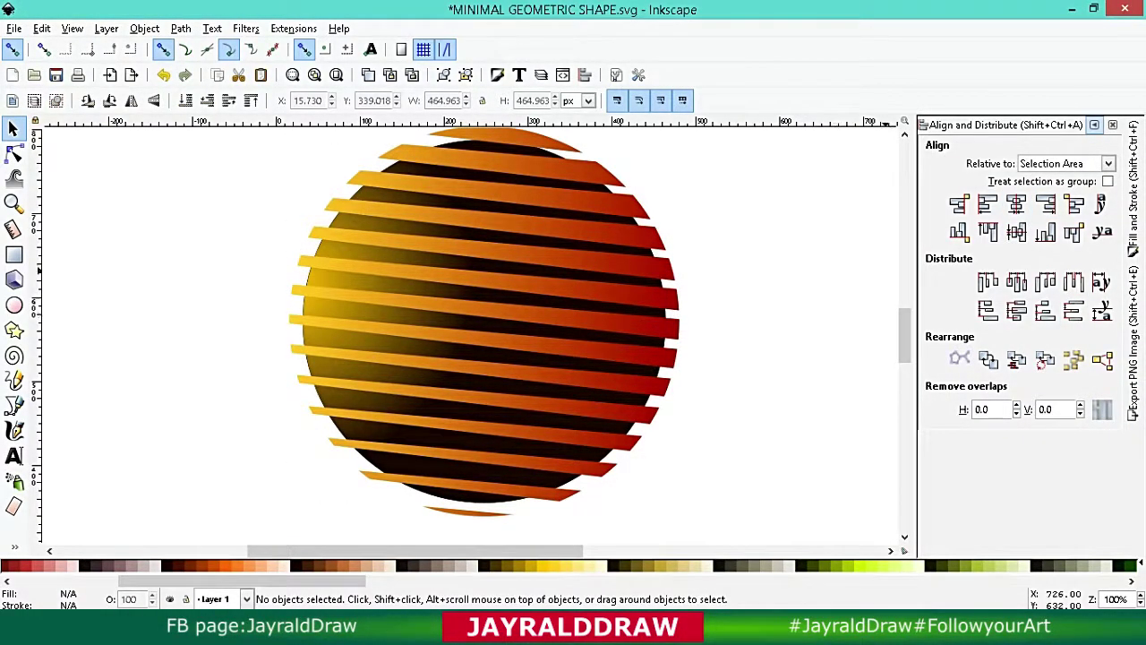
key(F12)
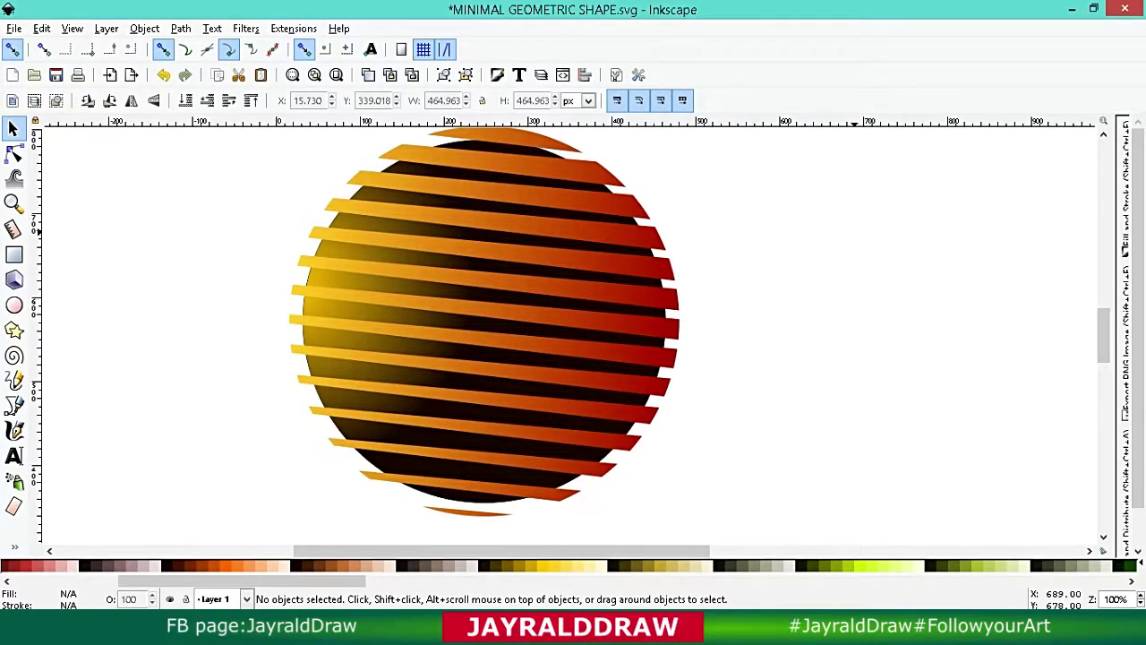
key(minus)
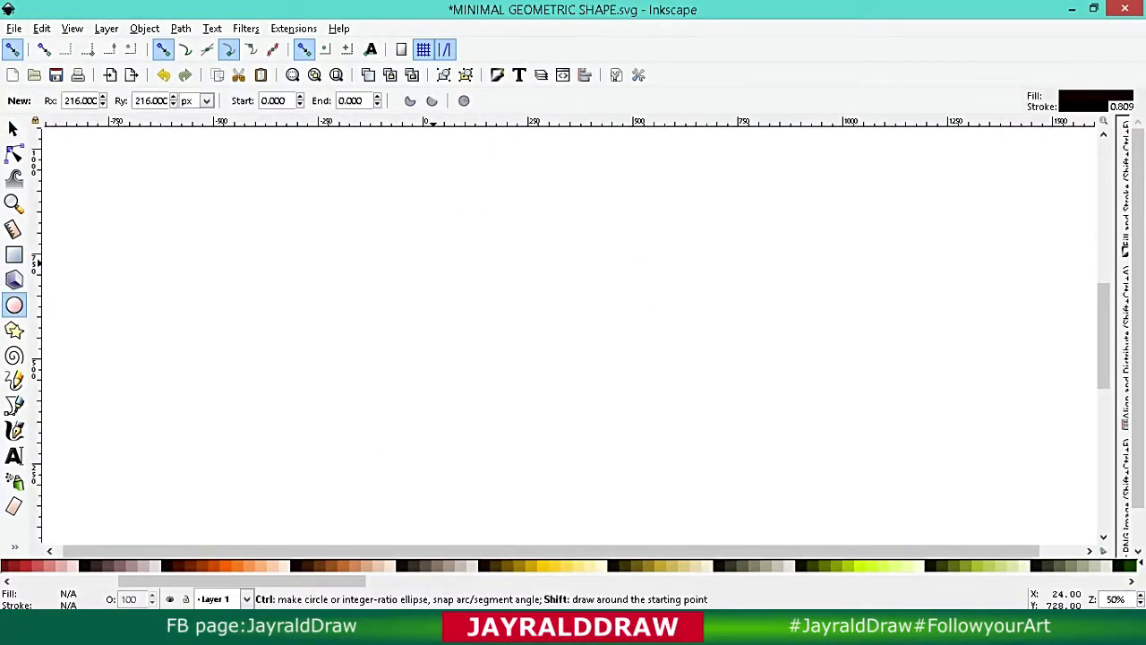
Draw a long, very thin black ellipse and place a duplicate well below it.
mouse_move(431, 251)
mouse_down()
mouse_move(529, 270)
mouse_move(708, 260)
mouse_up()
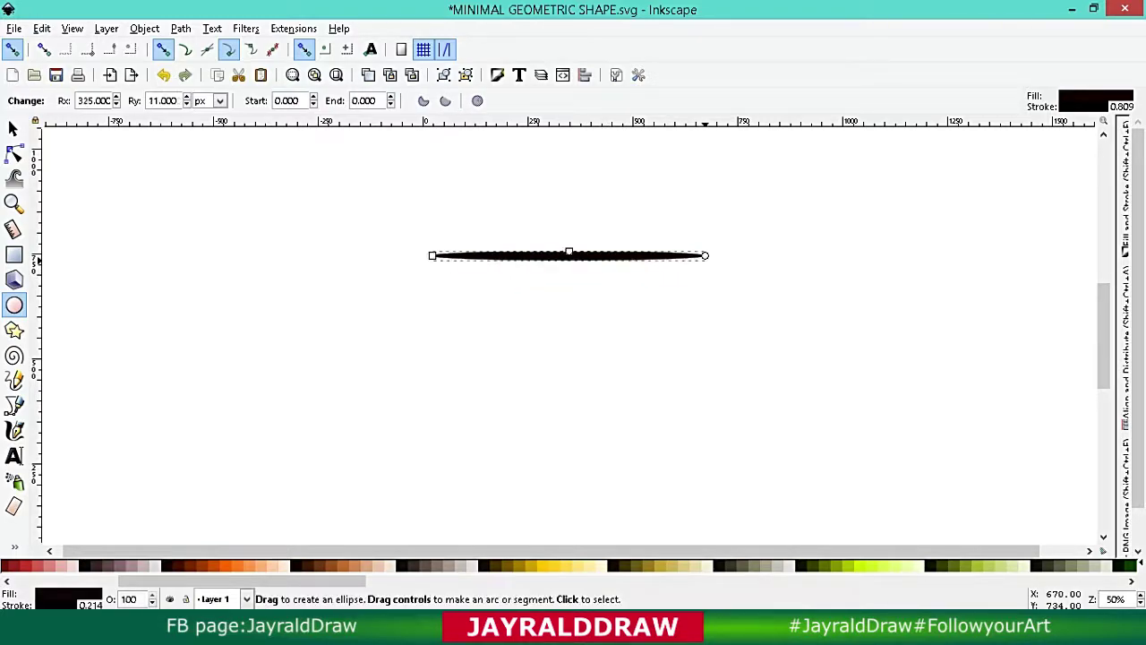
key(s)
key(ctrl+d)
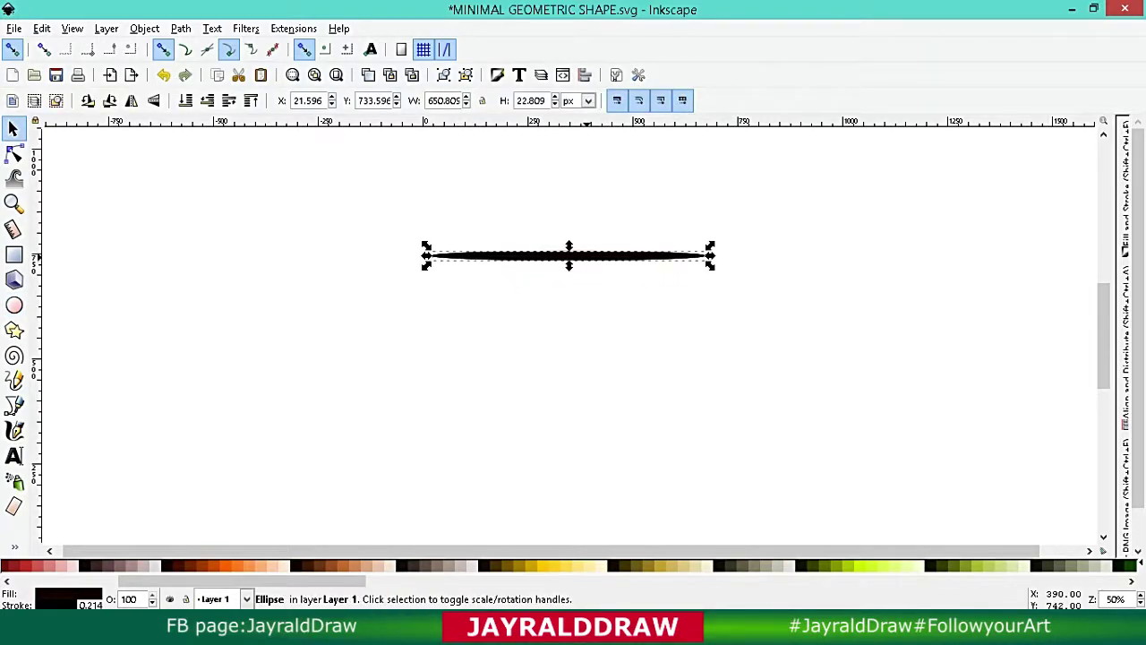
drag(590, 257, 597, 456)
Convert both thin ellipses to paths with Path > Object to Path.
key(ctrl+a)
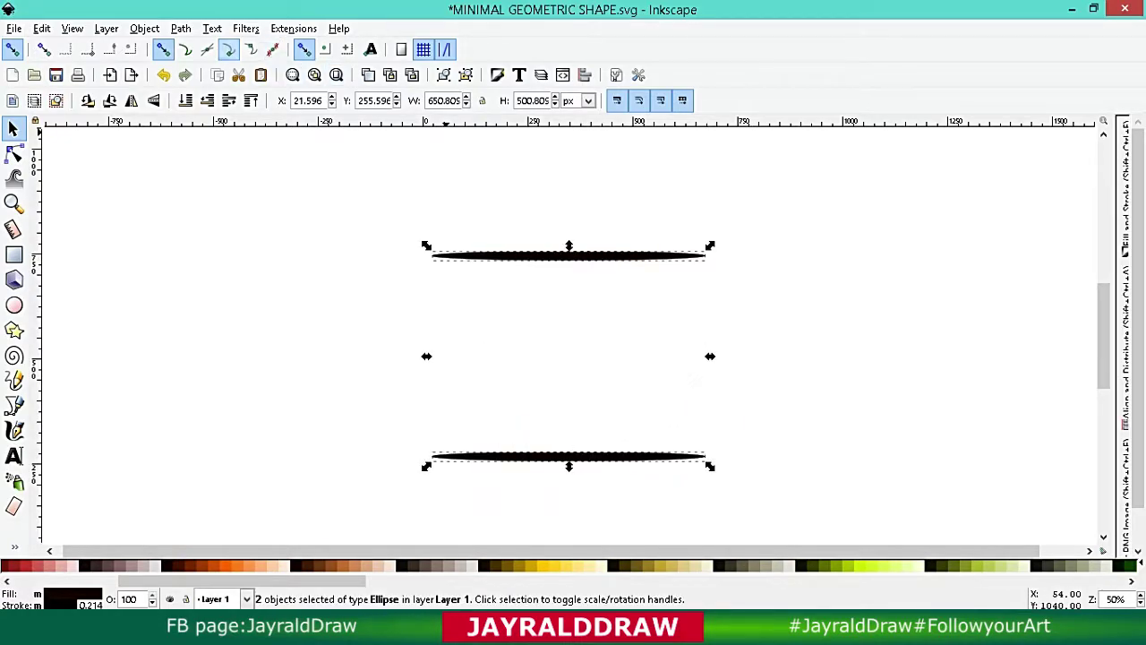
click(180, 27)
click(204, 46)
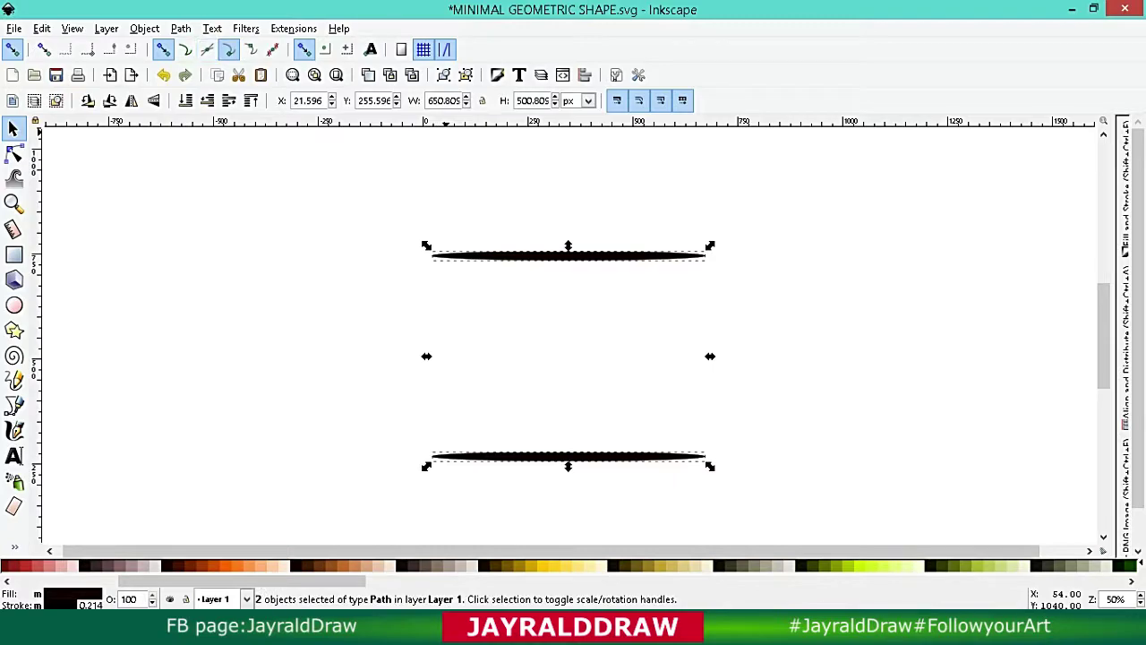
Interpolate between the two blades with 10 steps, giving 12 evenly spaced thin black ellipses.
click(293, 28)
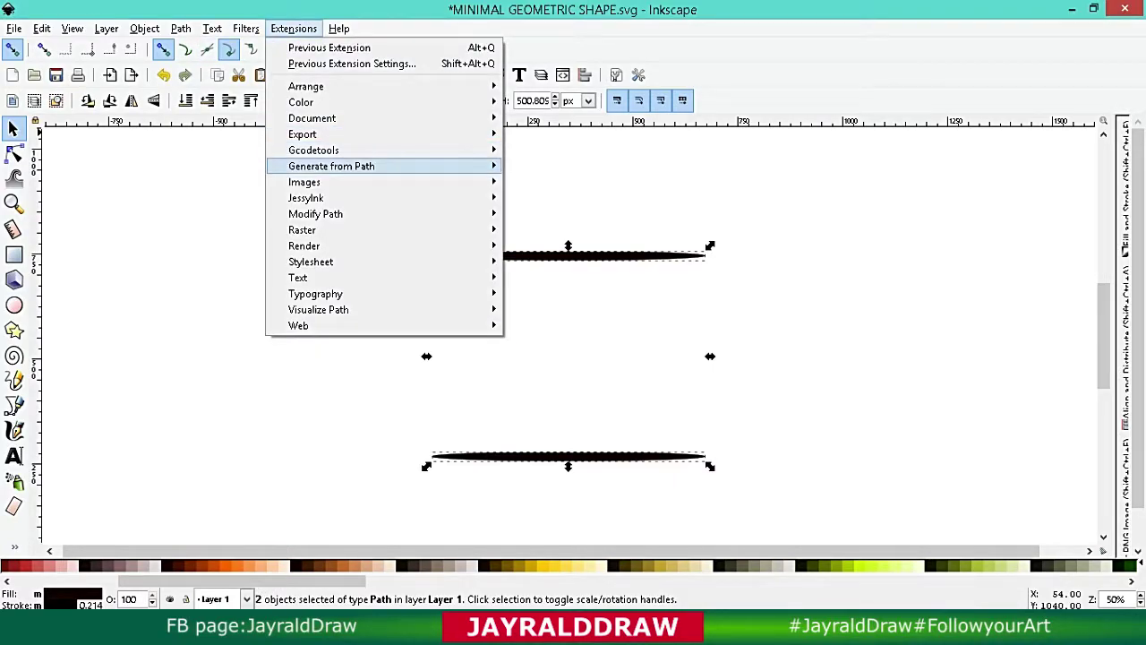
click(552, 198)
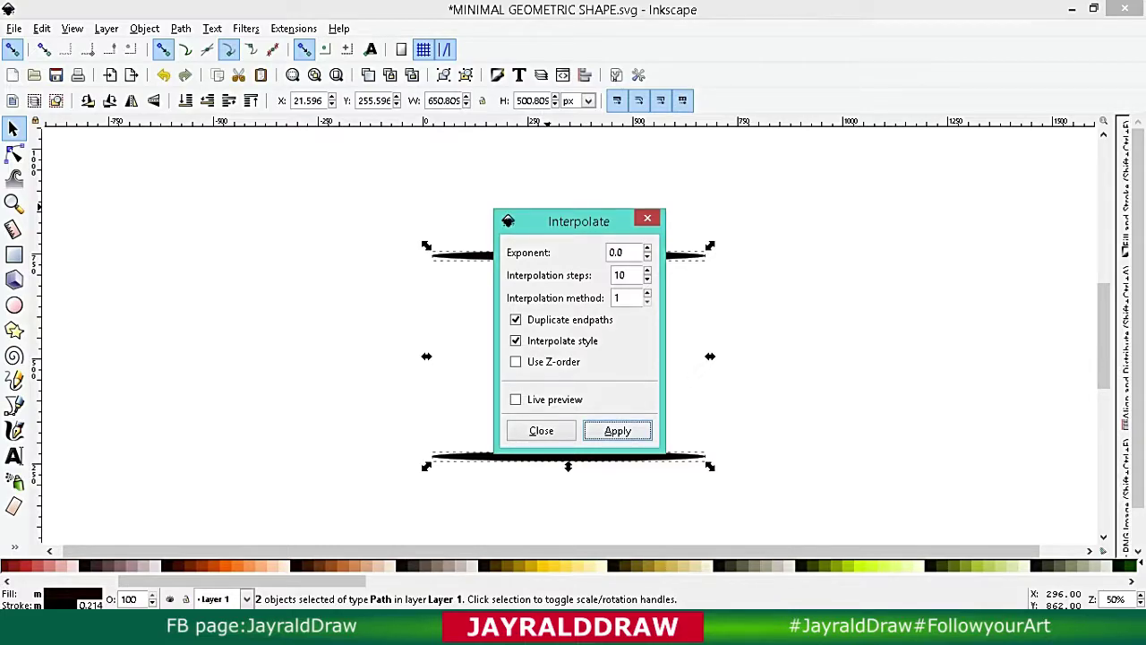
click(516, 400)
key(space)
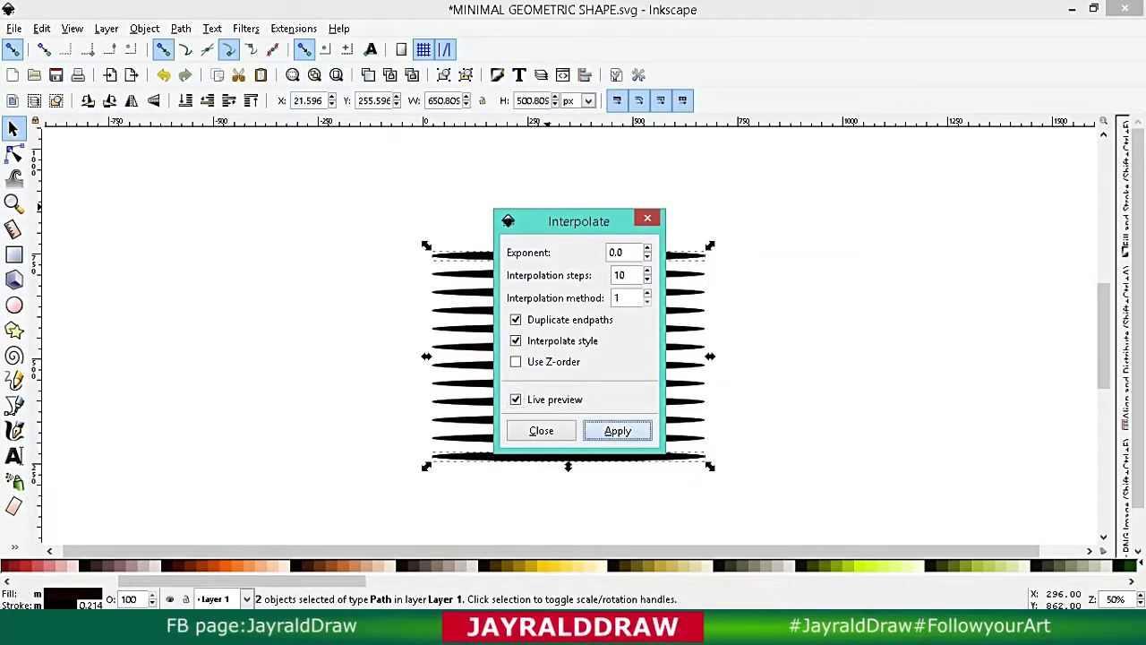
key(Return)
click(540, 431)
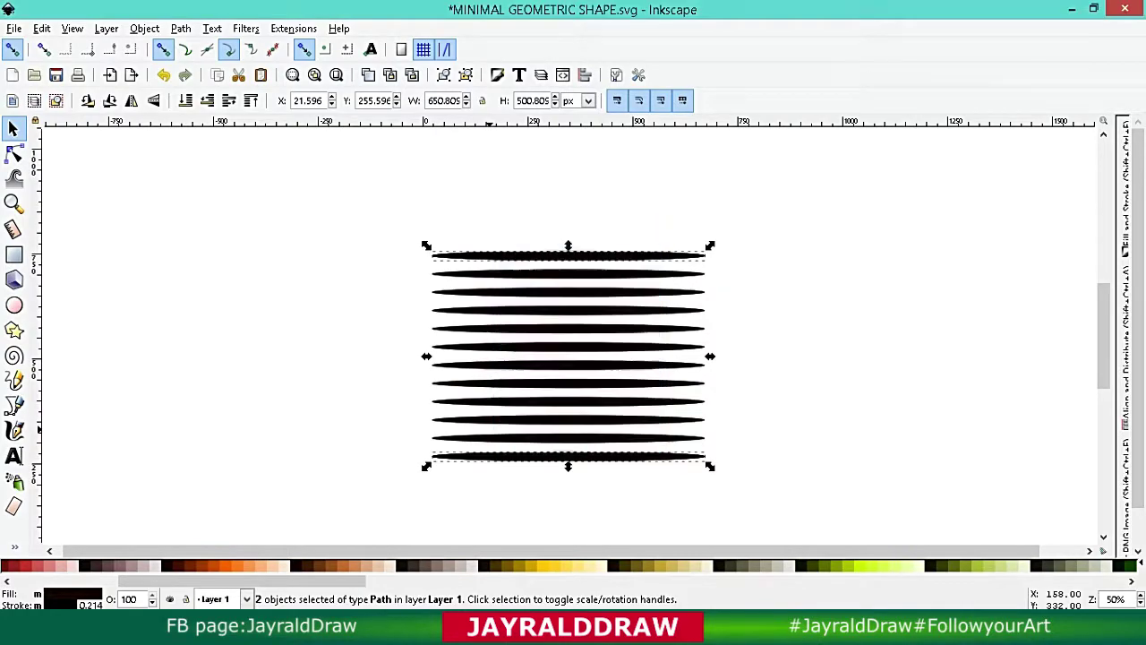
key(Escape)
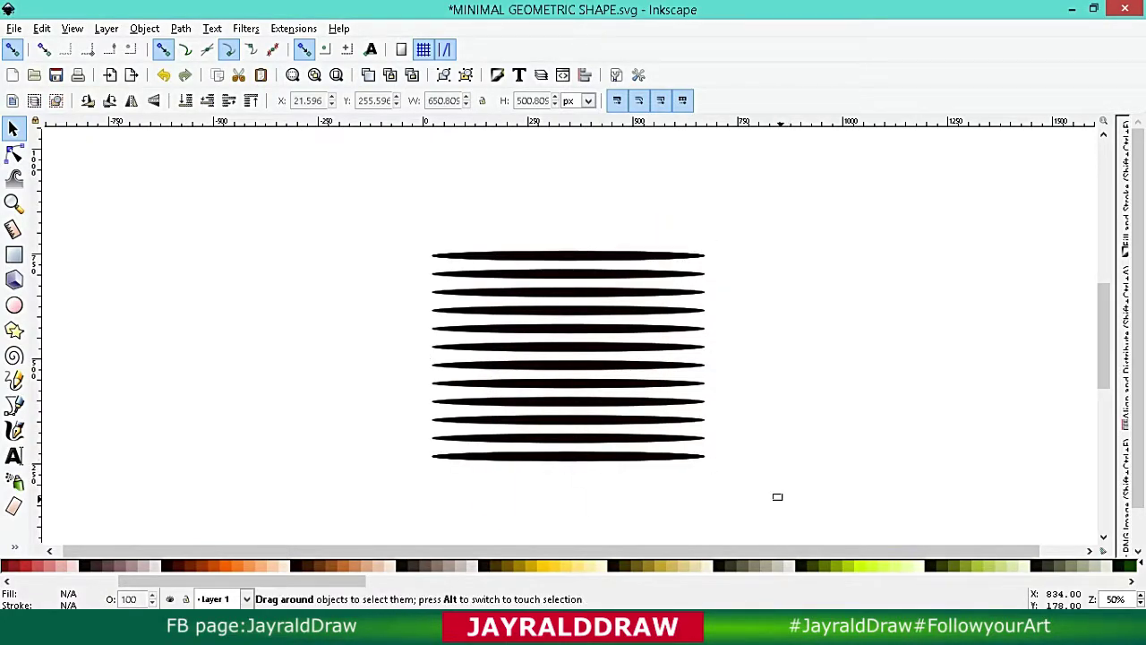
Draw a circle over the column of thin black stripes.
drag(776, 493, 371, 171)
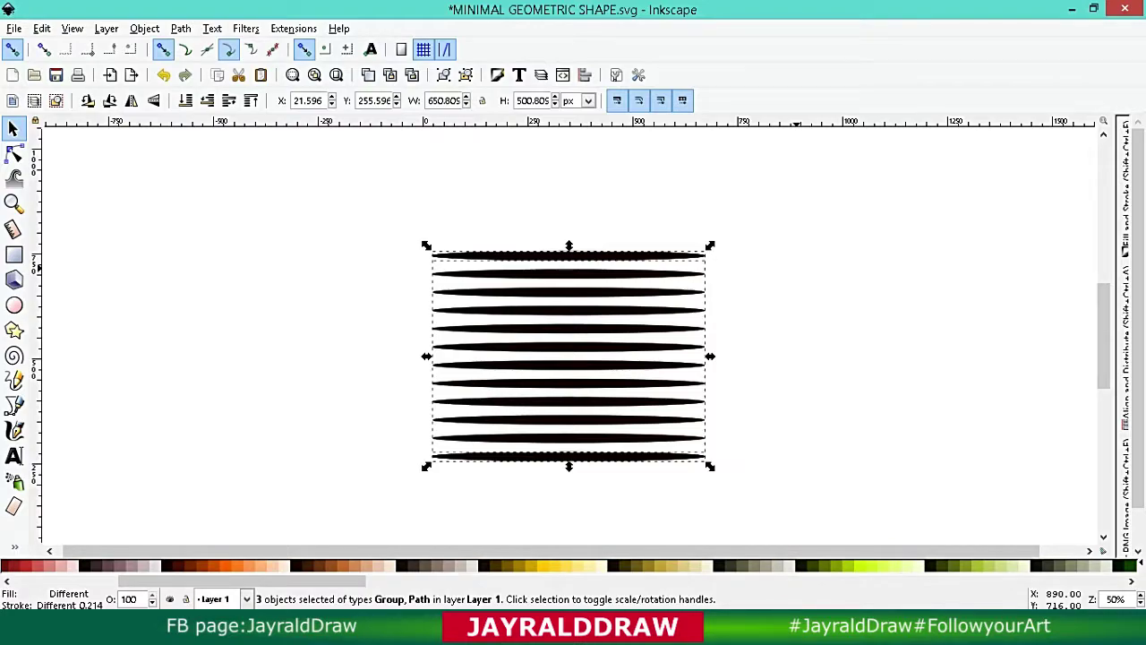
key(Escape)
click(14, 304)
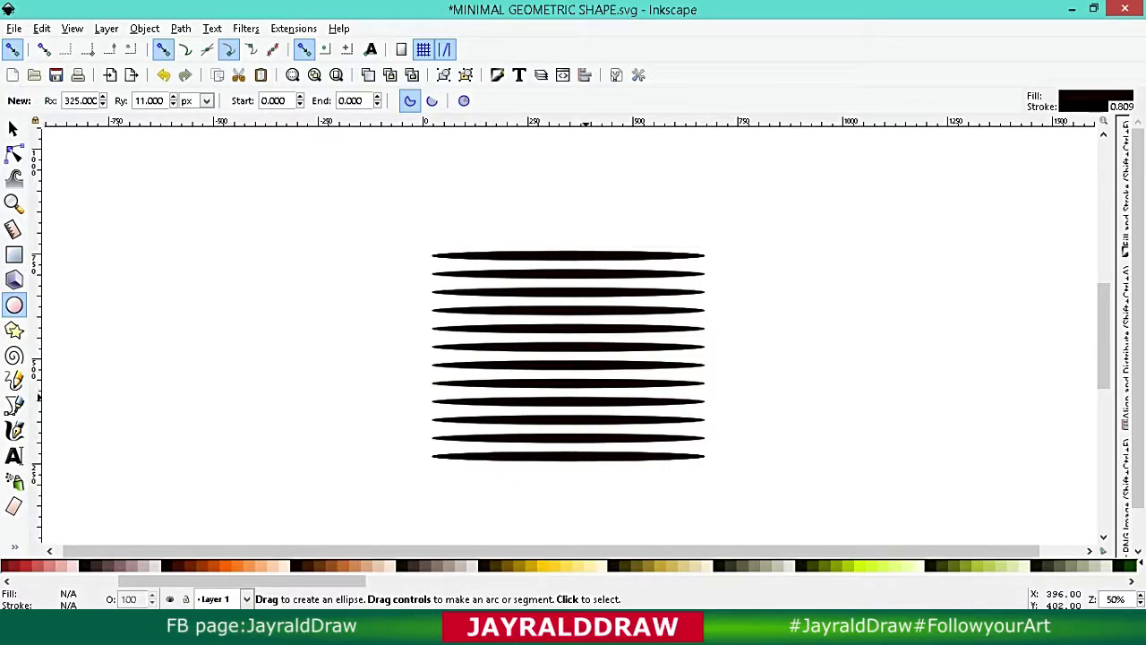
click(13, 329)
click(14, 304)
drag(474, 265, 660, 439)
key(ctrl+z)
mouse_move(526, 260)
mouse_down()
mouse_move(618, 398)
mouse_move(681, 452)
mouse_up()
Lower the brown circle's opacity to 61% and shrink it to about 497 px inside the stripes.
key(ctrl+shift+f)
drag(1110, 407, 1009, 407)
key(F1)
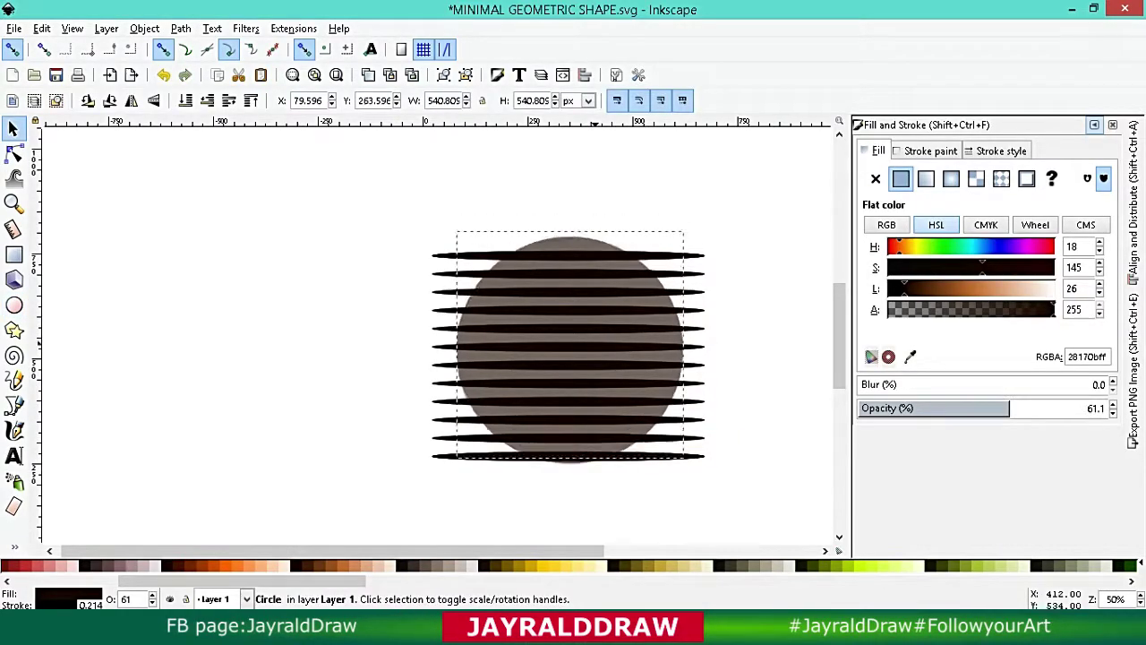
drag(683, 232, 676, 251)
key(Escape)
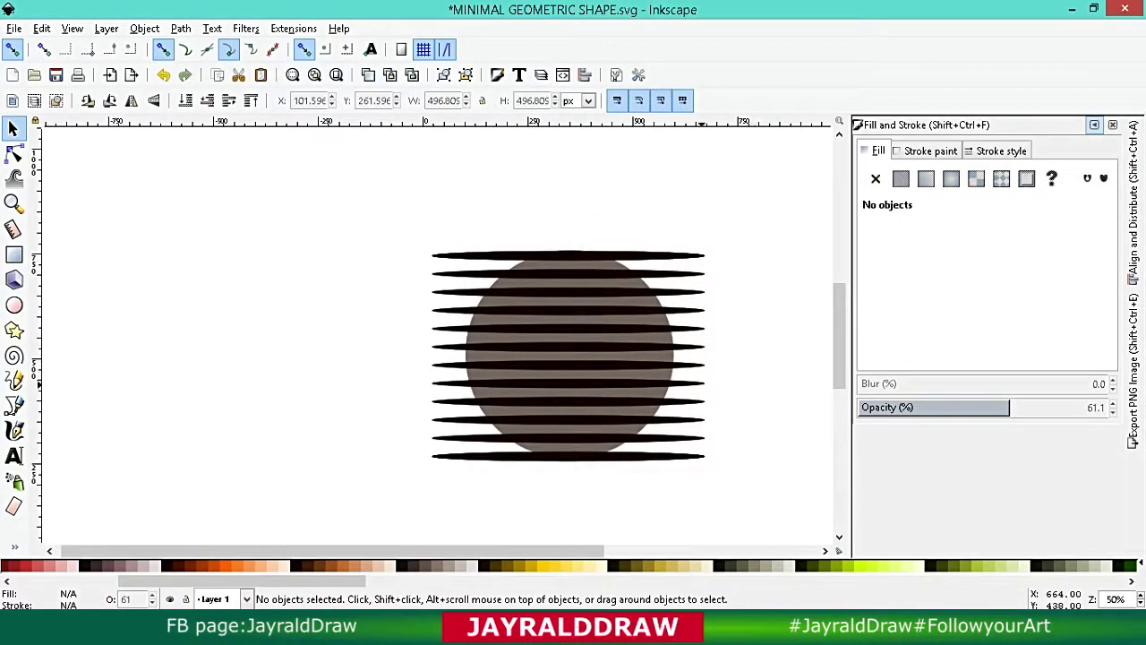
Clip the thin black stripes to the circle with Object > Clip > Set.
key(ctrl+a)
click(145, 28)
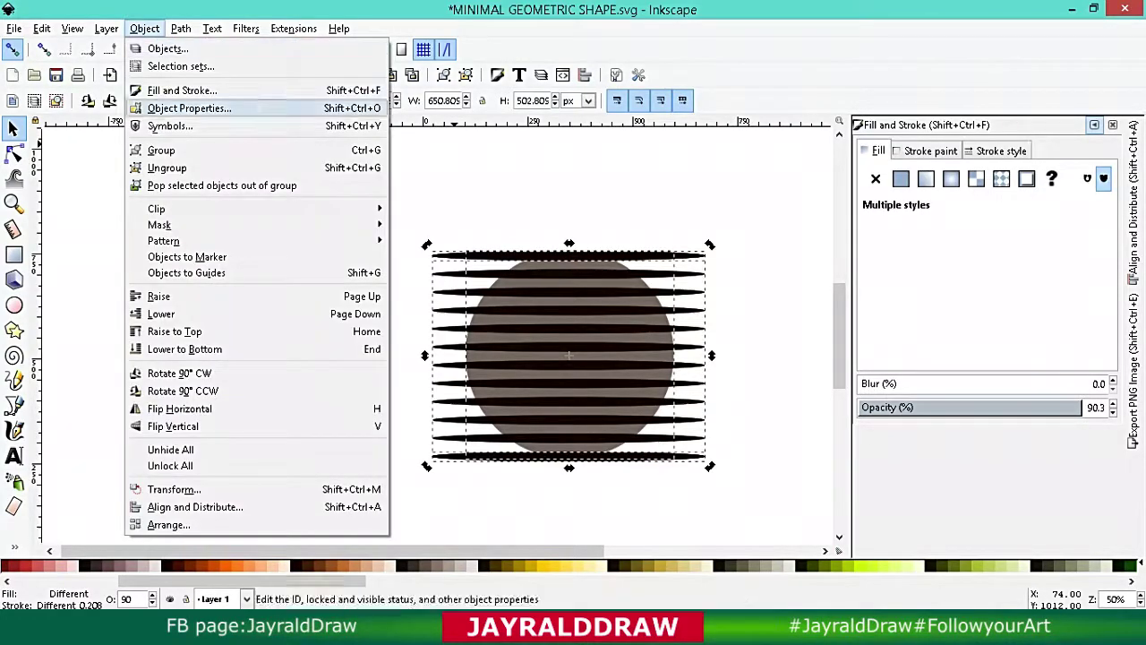
click(417, 207)
key(Escape)
key(ctrl+a)
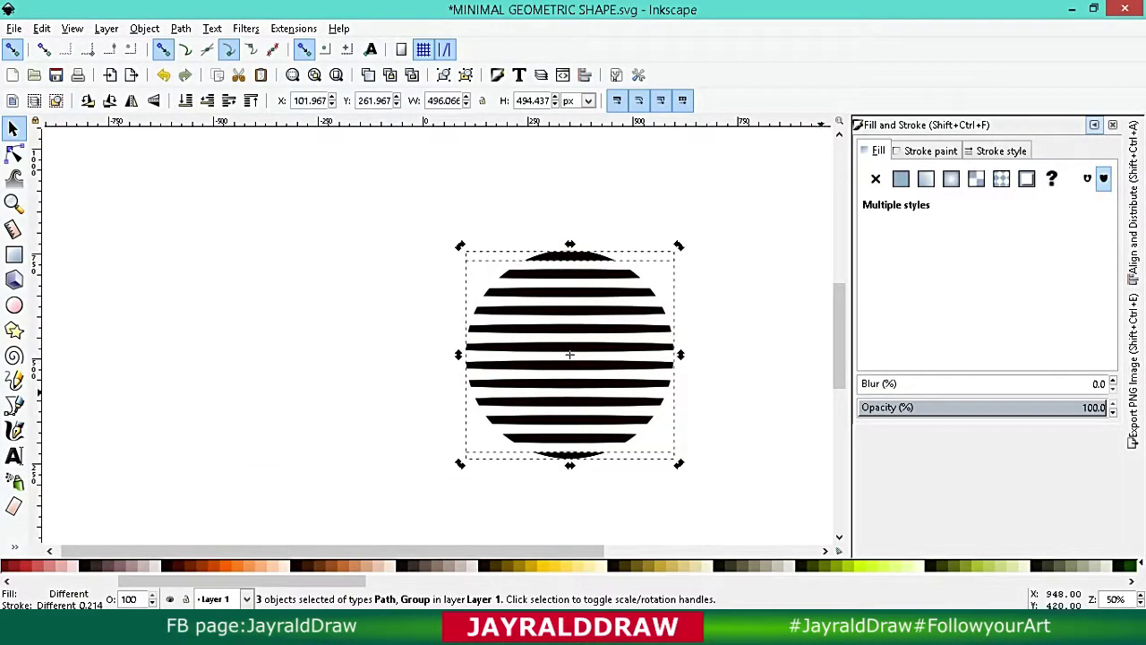
Try a linear gradient fill and Stroke to Path on the clipped stripes.
click(925, 179)
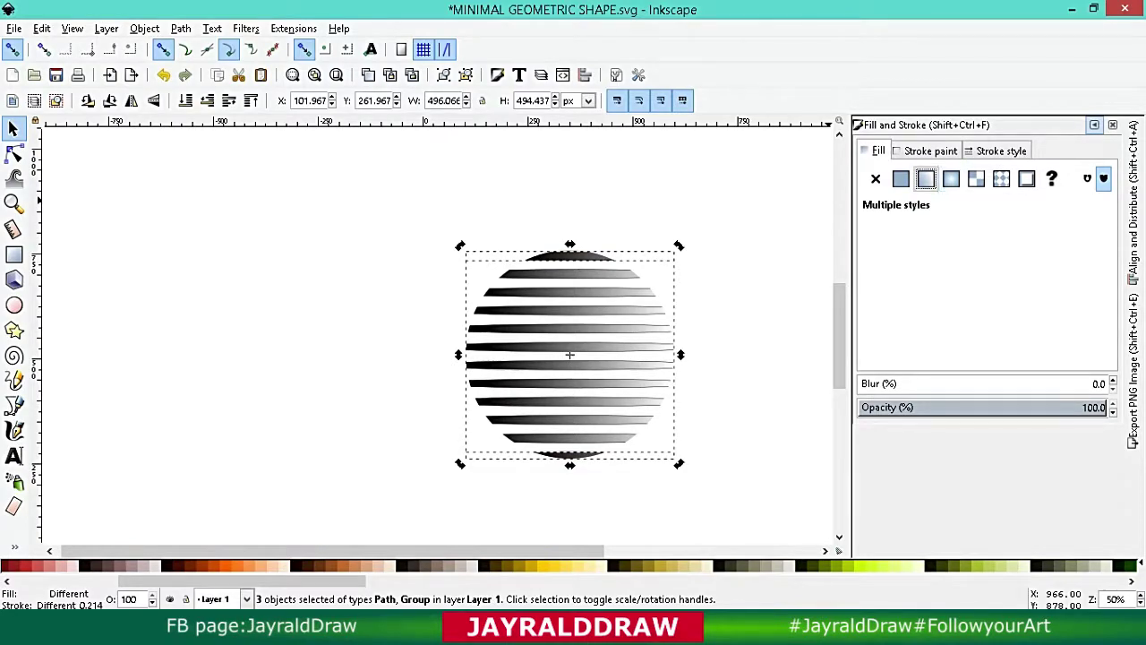
click(180, 28)
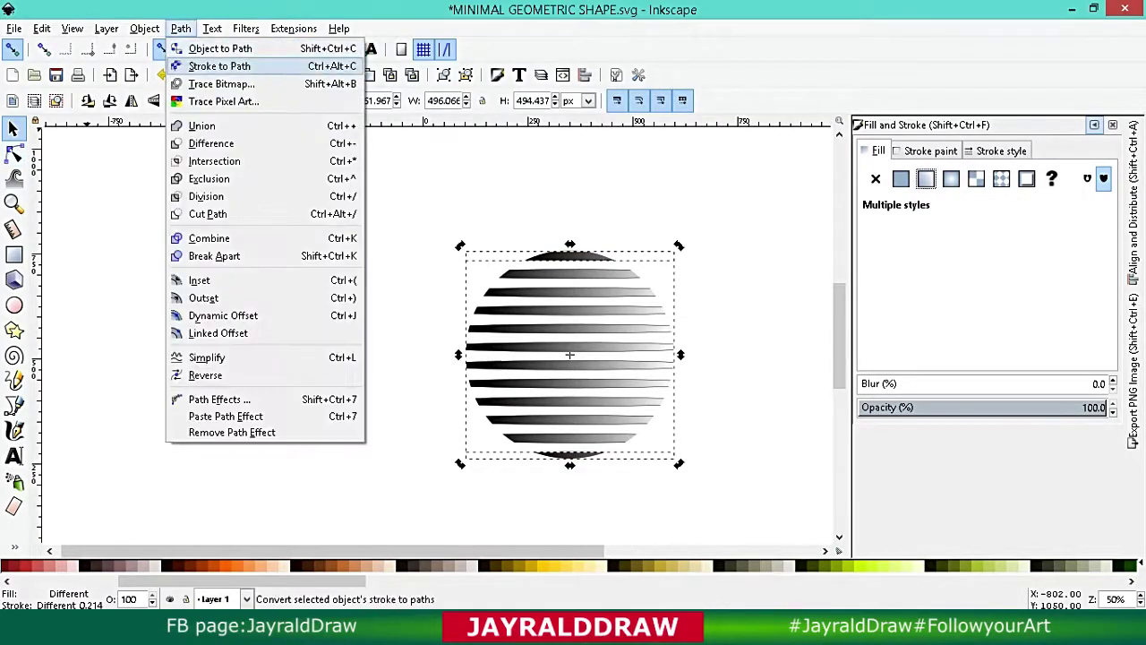
click(215, 66)
key(Escape)
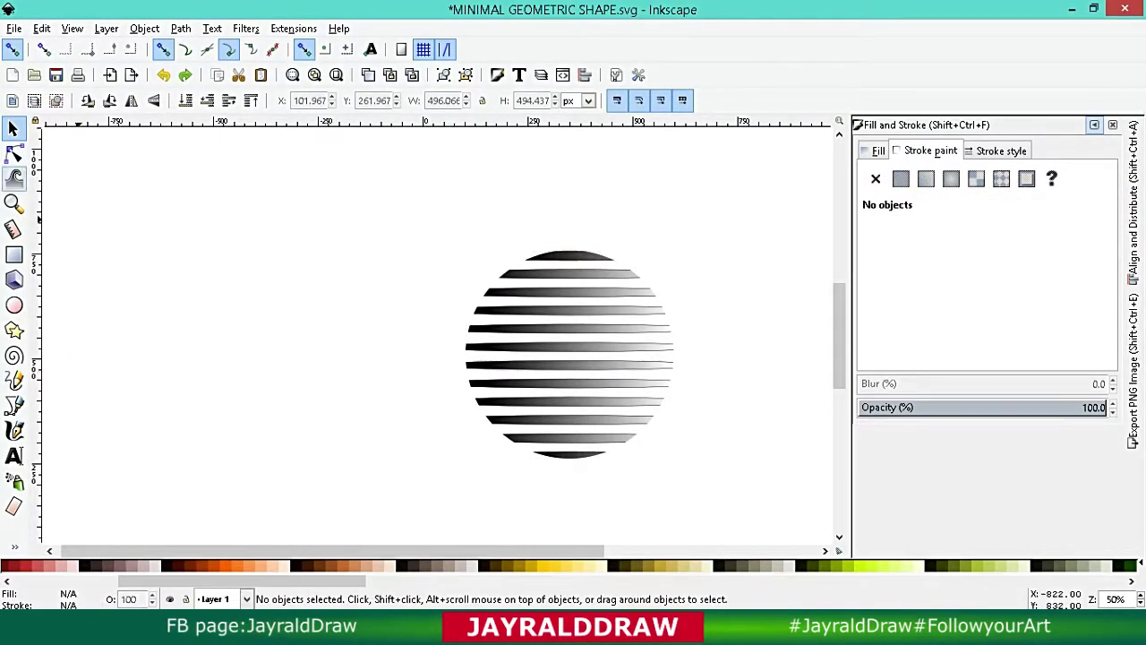
key(ctrl+a)
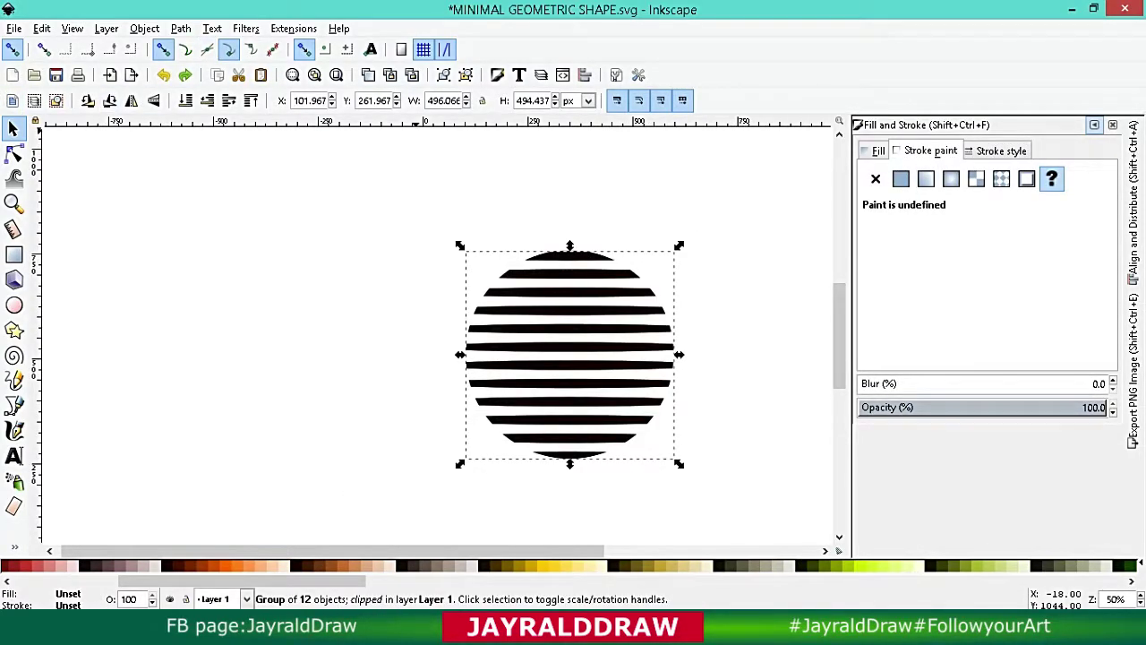
click(180, 27)
click(683, 210)
click(1000, 151)
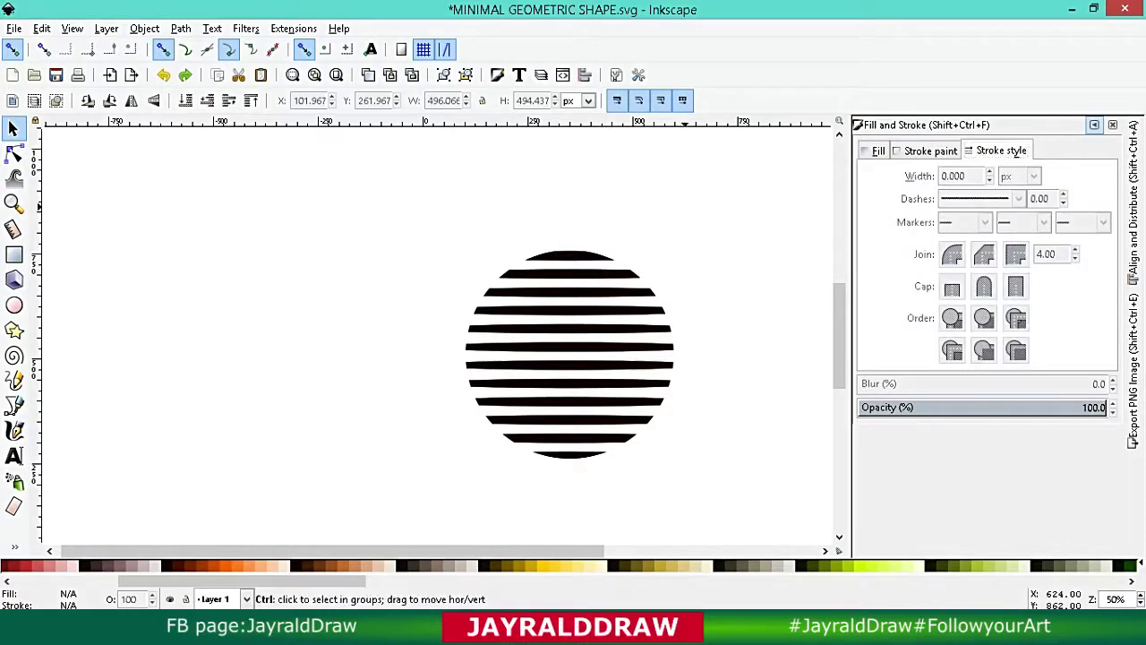
Give the clipped stripes a vertical linear gradient running bottom to top.
key(ctrl+a)
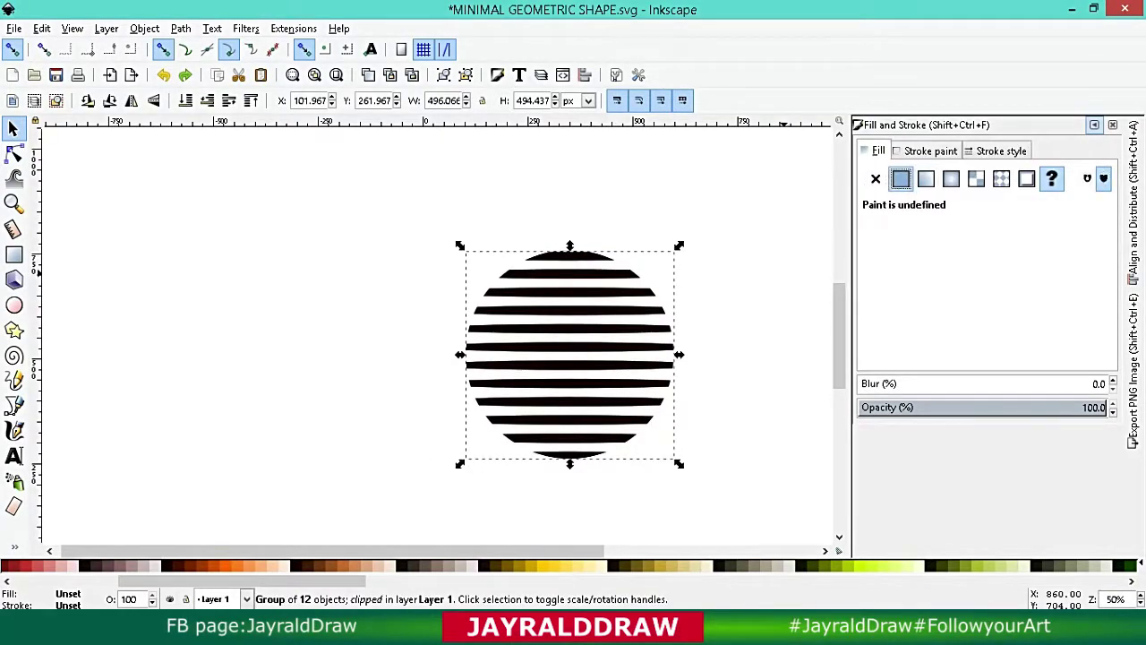
click(900, 178)
key(g)
drag(673, 354, 574, 255)
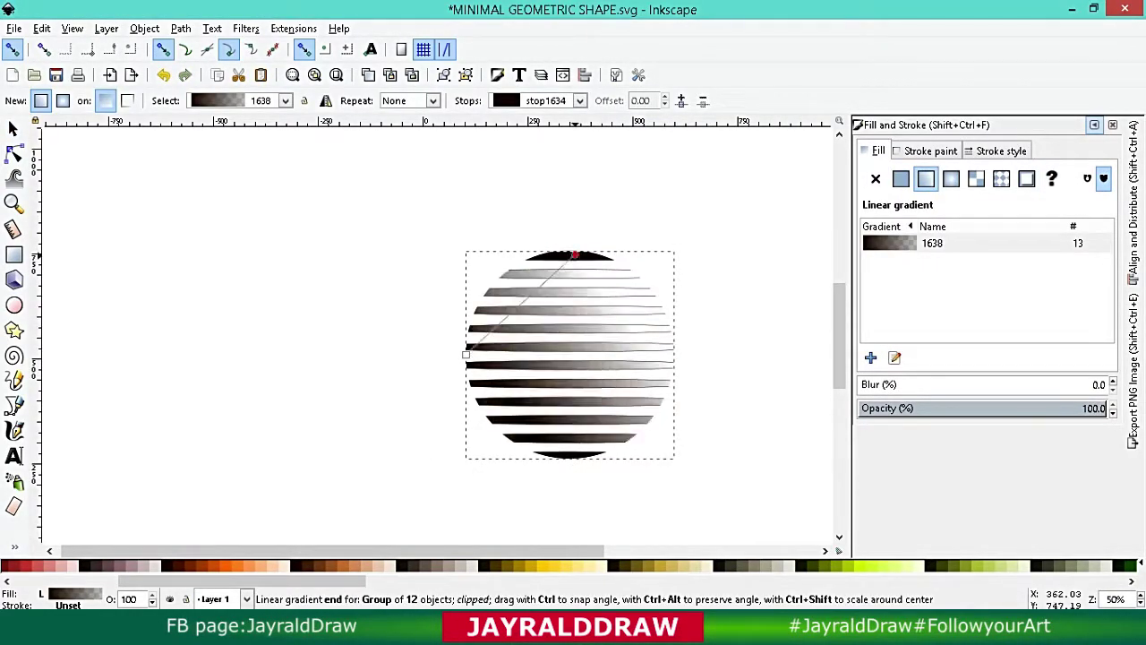
drag(466, 355, 575, 455)
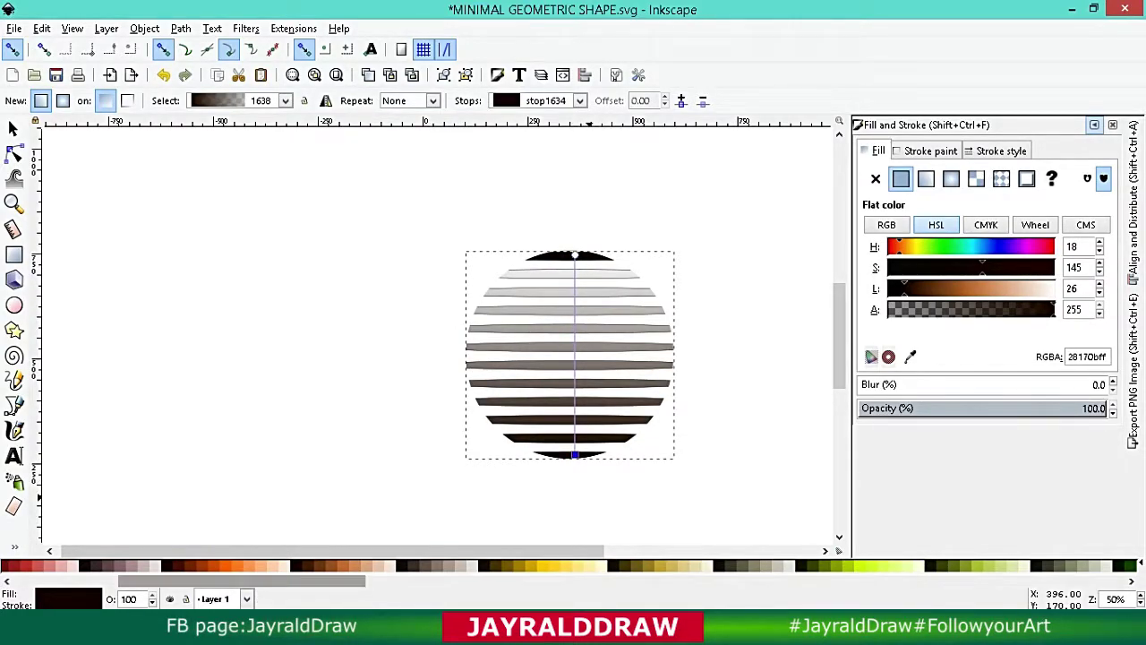
key(s)
Try releasing the clip, undo it, then reselect and group the striped circle.
click(1111, 124)
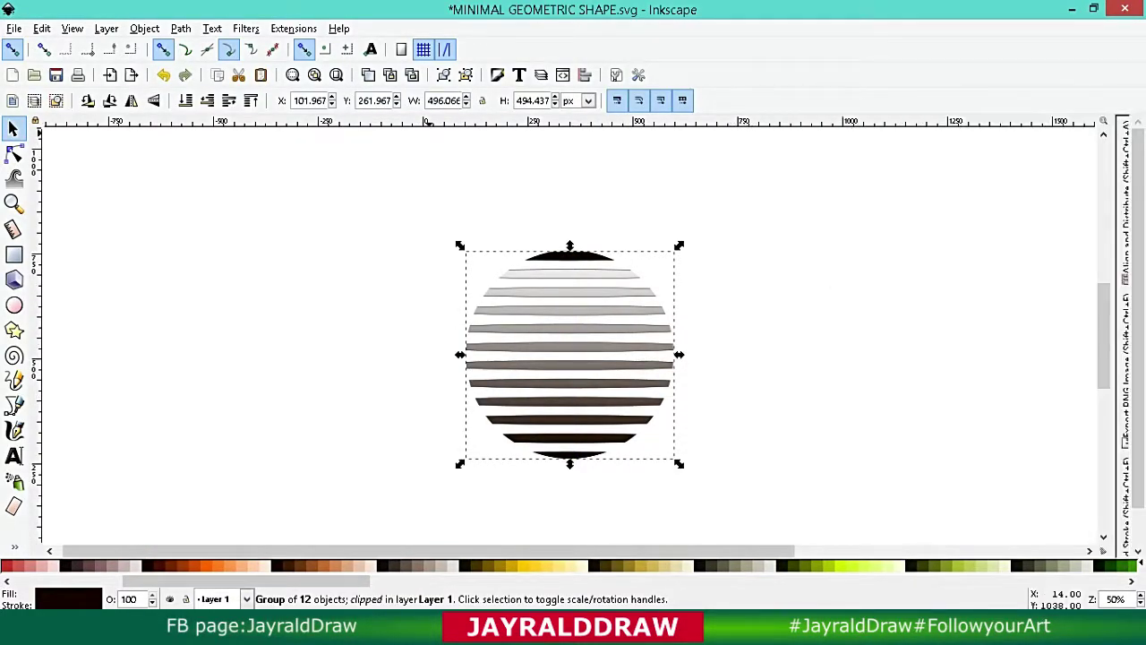
click(465, 75)
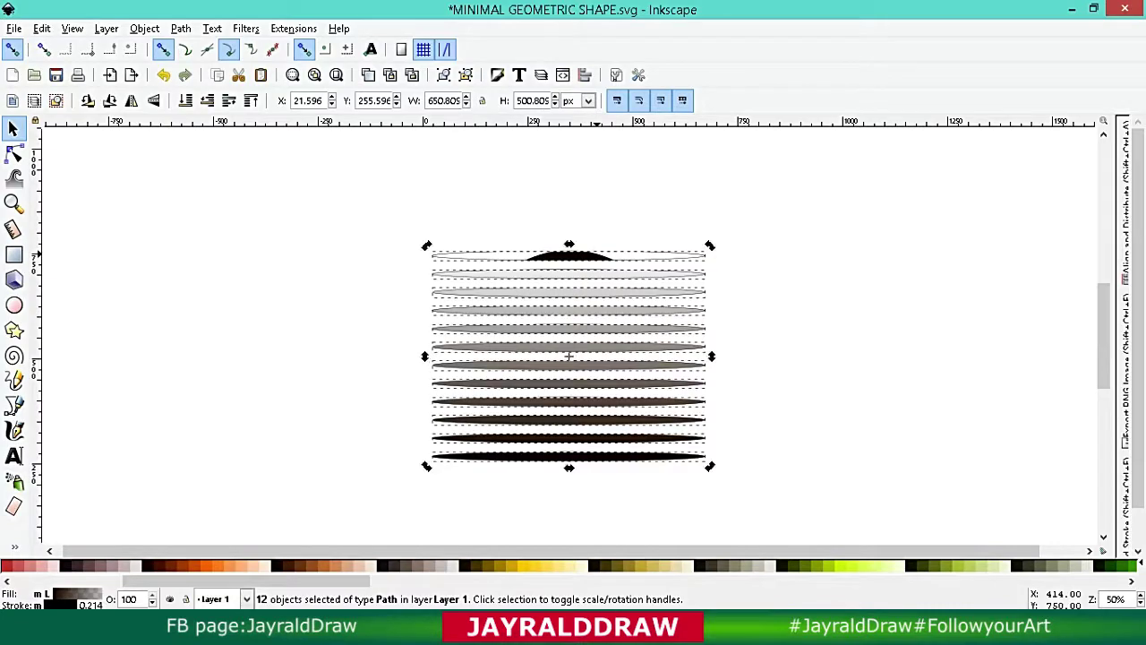
key(ctrl+z)
key(ctrl+a)
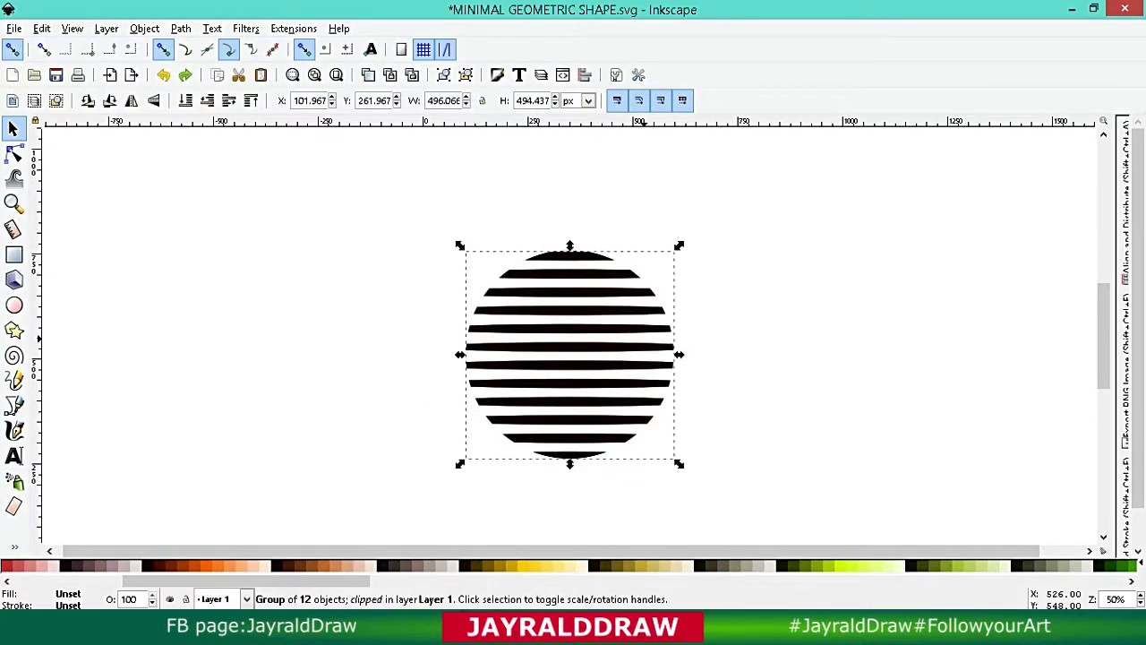
key(ctrl+g)
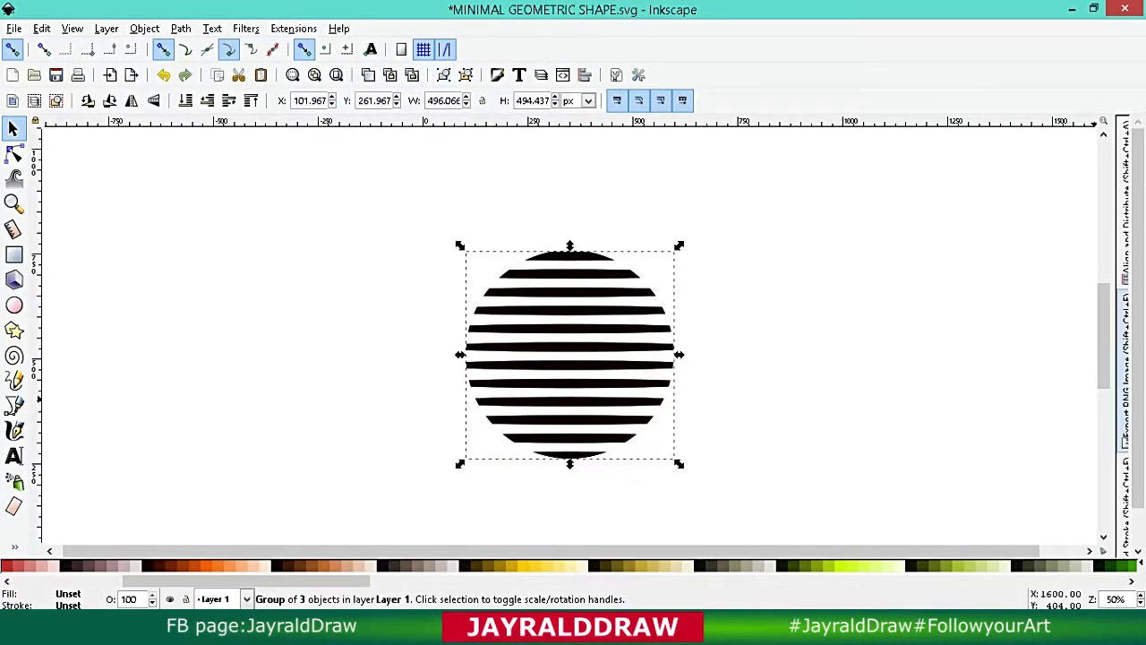
Give the striped circle a linear gradient with a pink #FF0066 end stop.
click(1125, 370)
click(1124, 506)
click(951, 178)
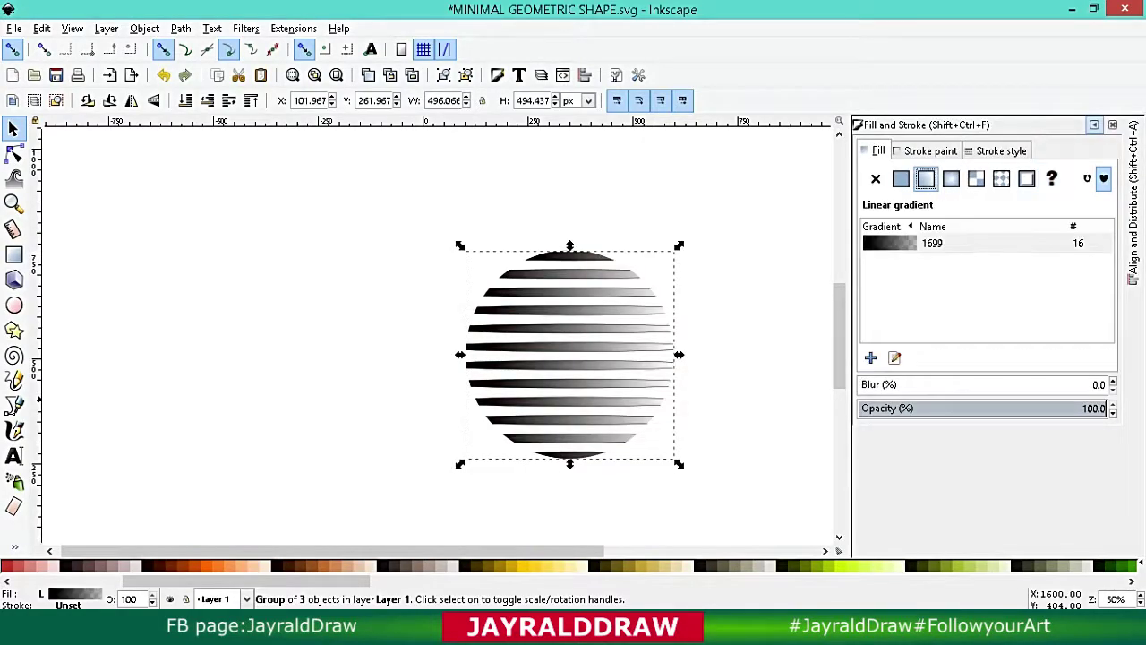
key(g)
drag(672, 353, 572, 253)
scroll(895, 564, down, 3)
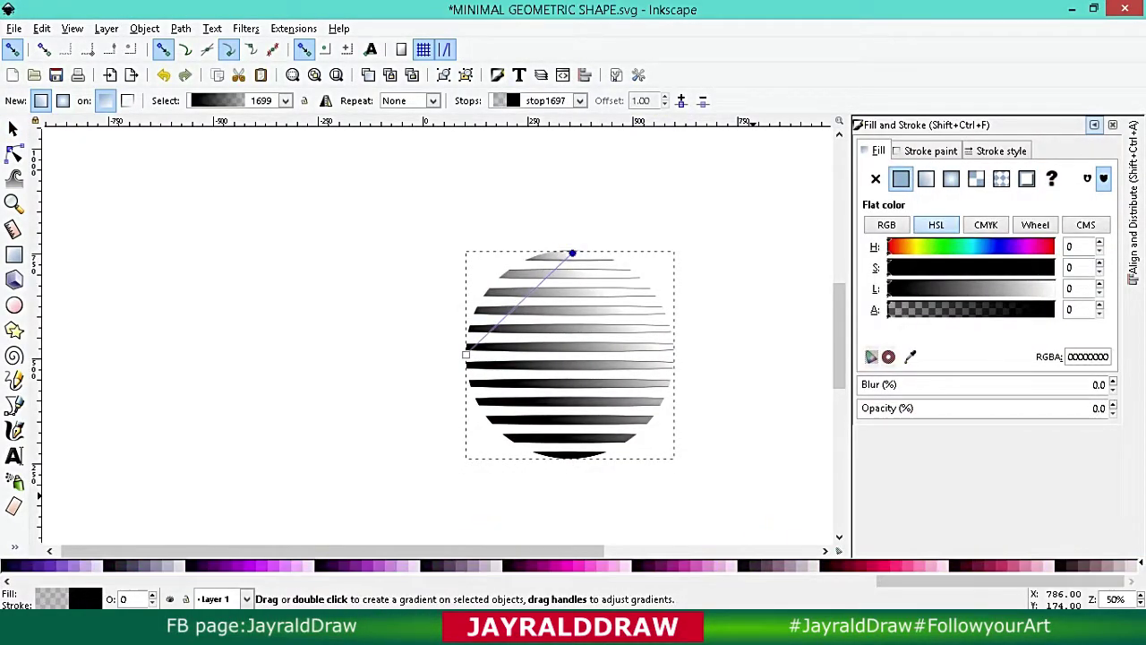
scroll(895, 564, down, 2)
scroll(895, 564, down, 2)
click(895, 564)
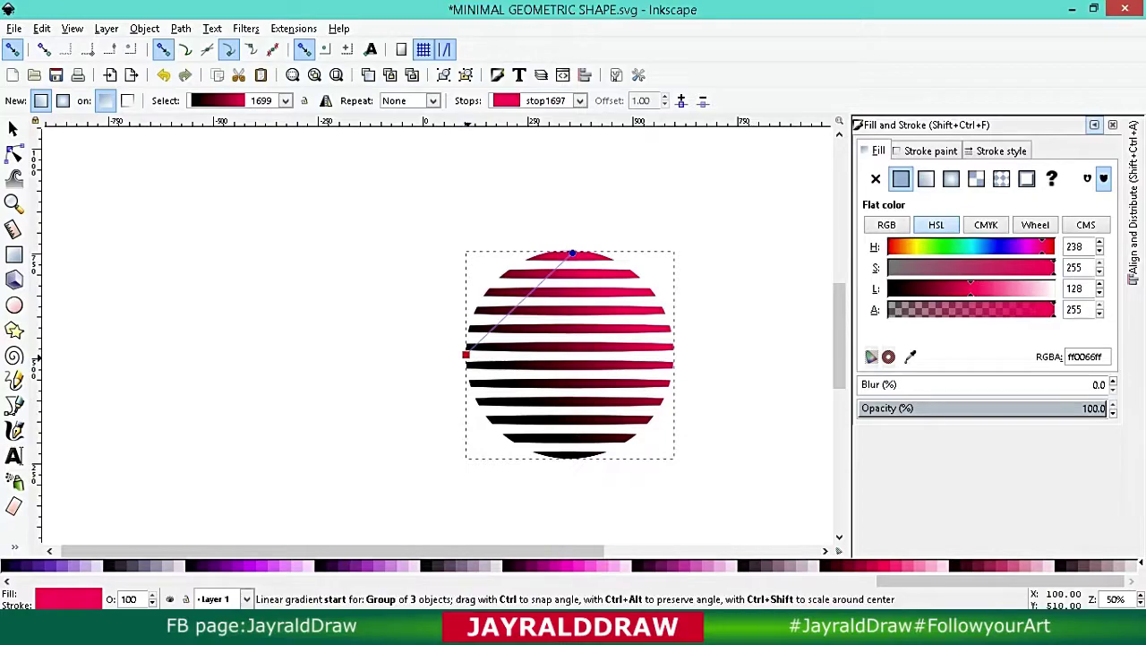
drag(466, 353, 512, 379)
Angle the gradient diagonally and make its start stop navy #003380.
mouse_move(572, 253)
mouse_down()
mouse_move(648, 272)
mouse_move(662, 261)
mouse_up()
drag(512, 378, 503, 409)
scroll(681, 564, down, 2)
click(688, 564)
click(637, 564)
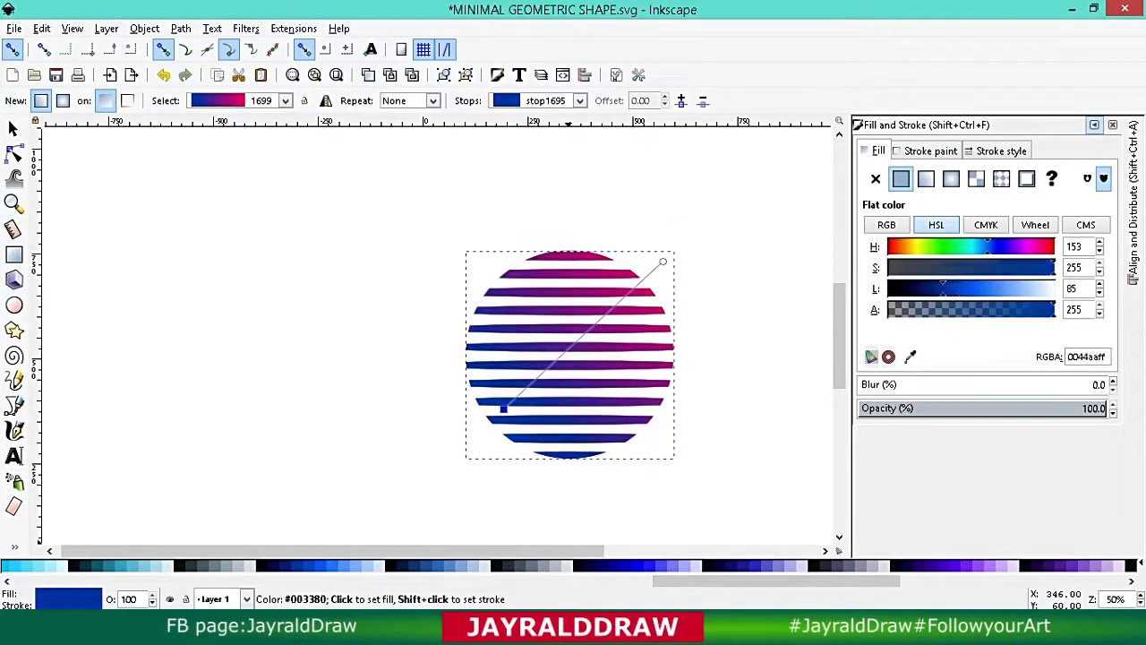
drag(663, 262, 656, 278)
key(s)
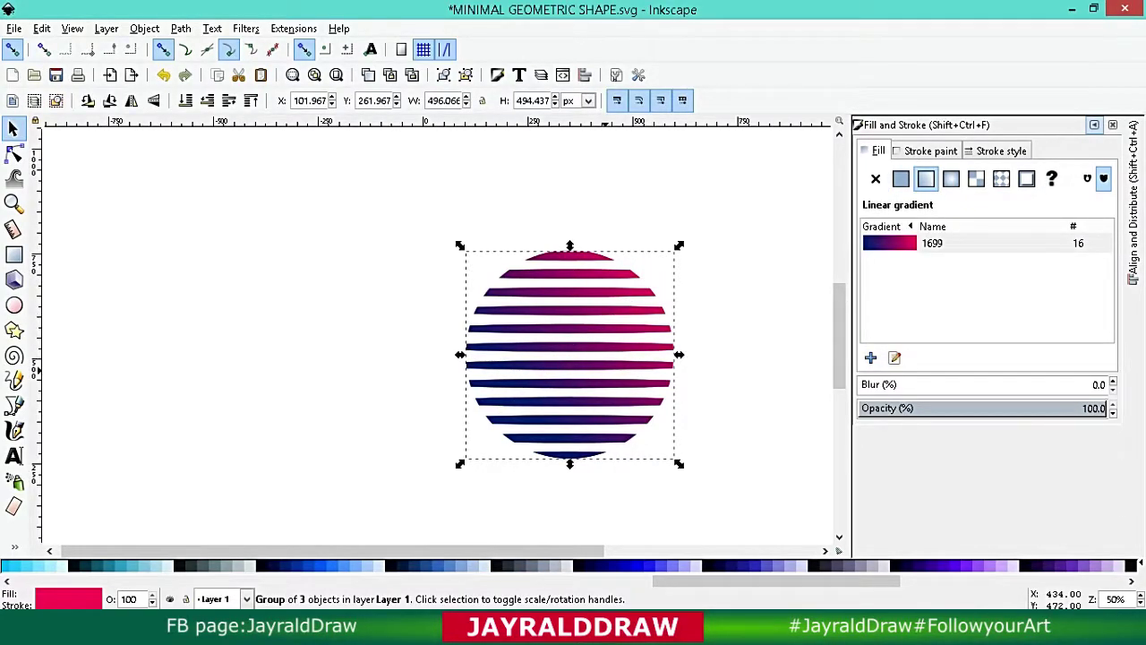
Rotate the stripes to a diagonal slant inside the circle clip.
mouse_move(680, 245)
mouse_down()
mouse_move(704, 277)
mouse_move(741, 273)
mouse_up()
key(shift+ctrl+c)
key(Escape)
key(Tab)
Test a black fill on the striped circle group, then restore the gradient.
key(Escape)
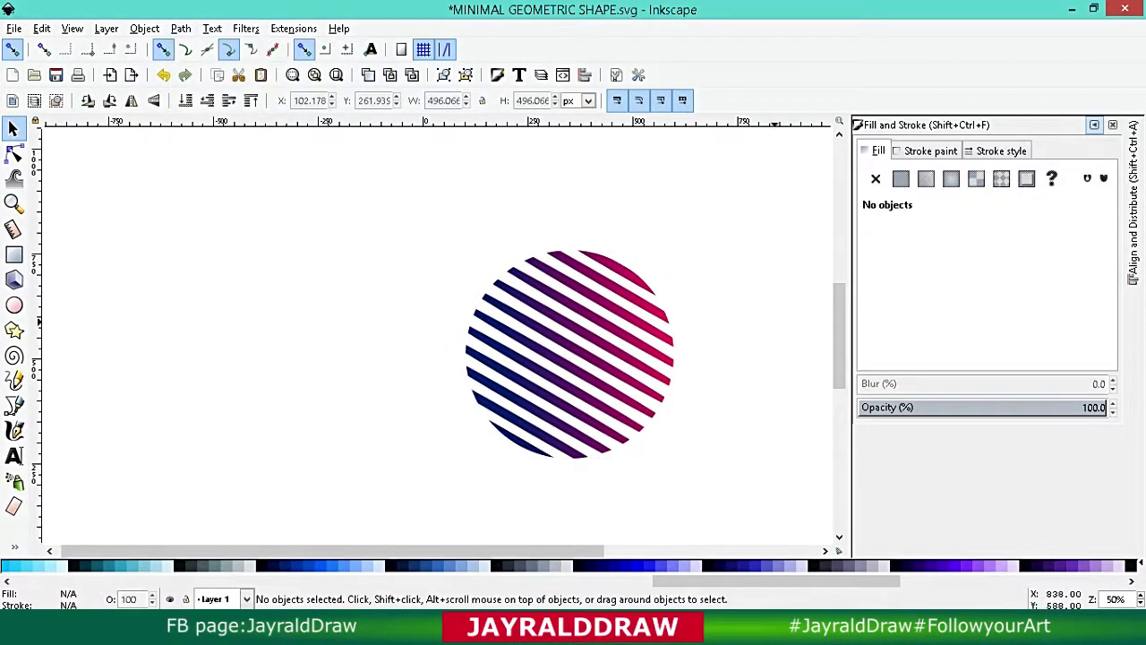
click(1094, 125)
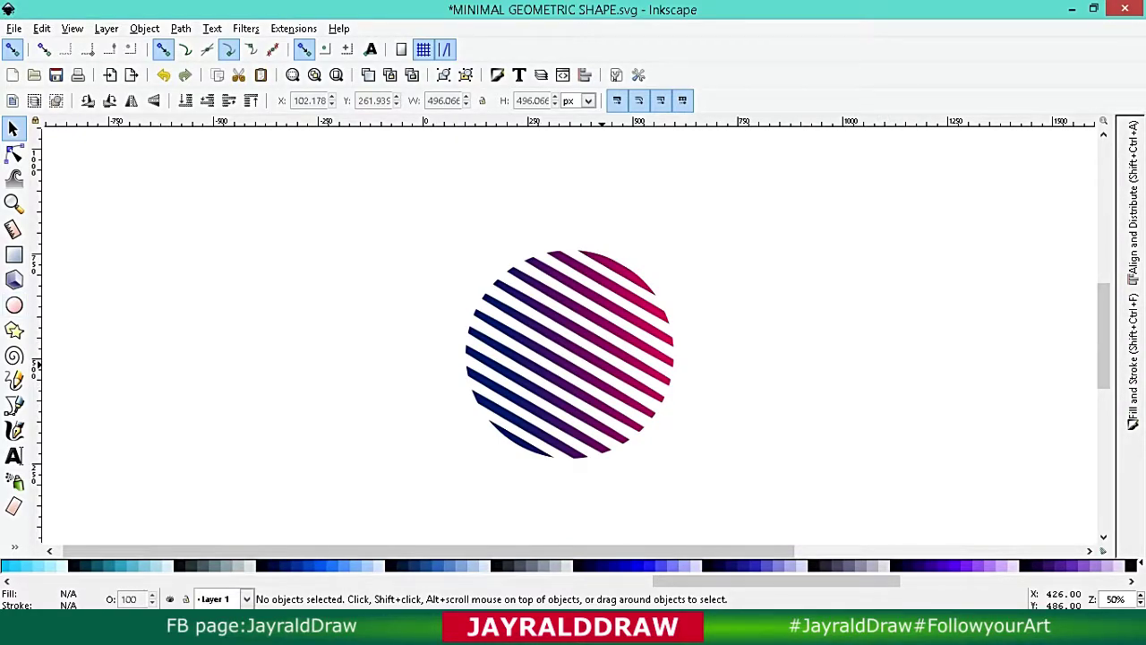
key(Tab)
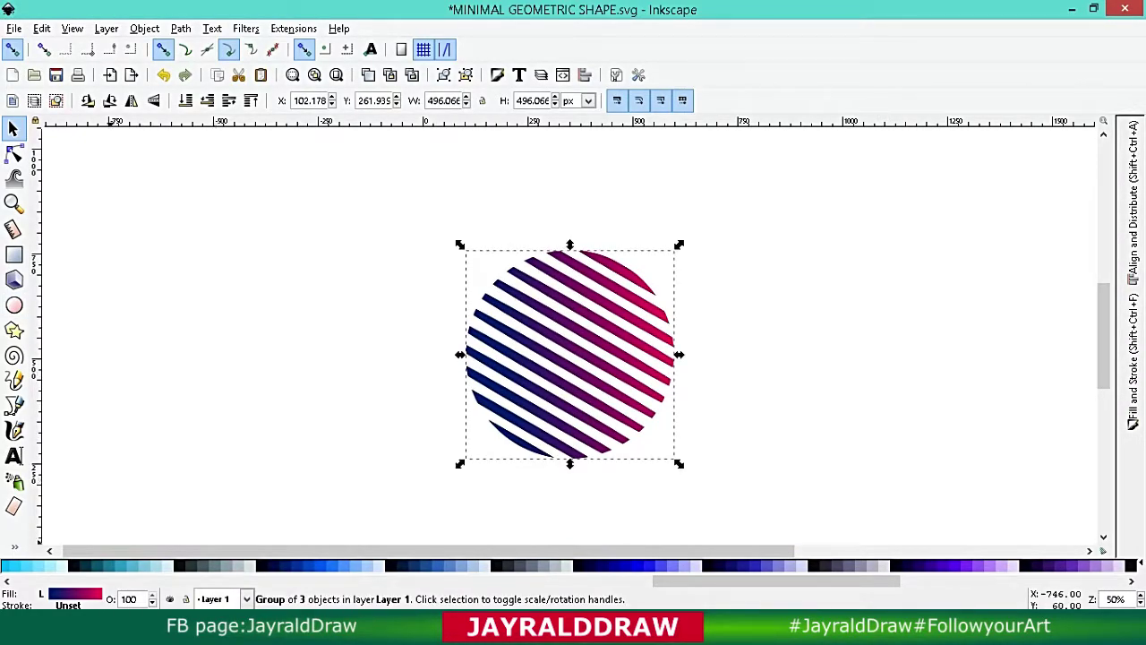
scroll(23, 565, up, 10)
click(23, 565)
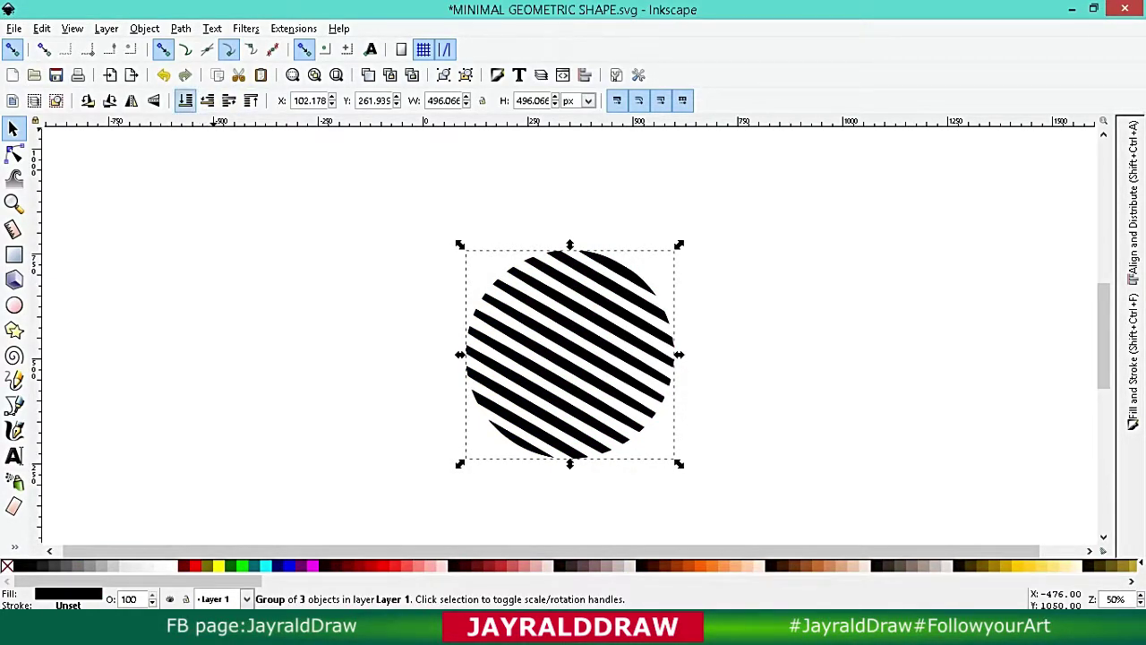
key(ctrl+z)
key(ctrl+z)
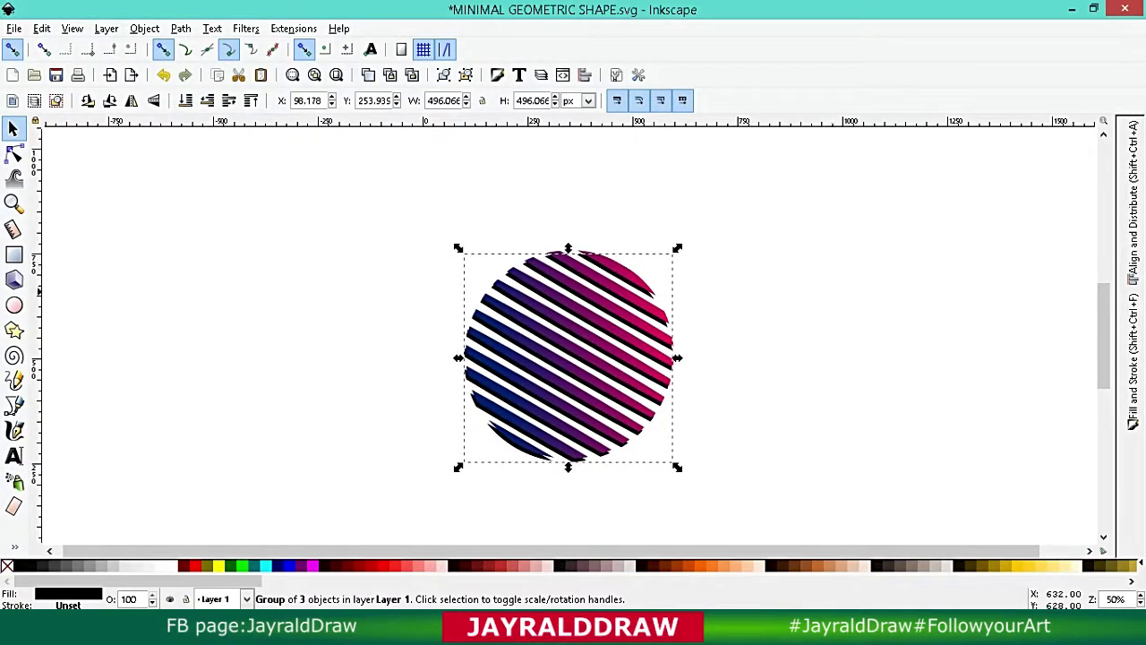
Resize the striped circle group slightly using its handles.
drag(457, 466, 464, 460)
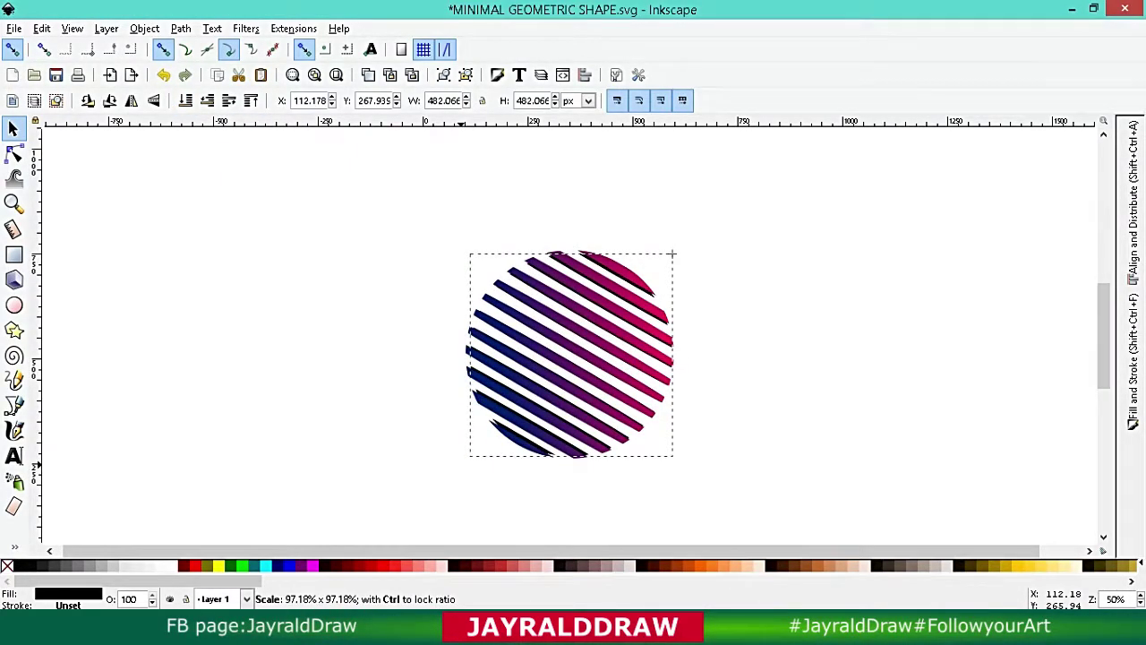
click(824, 308)
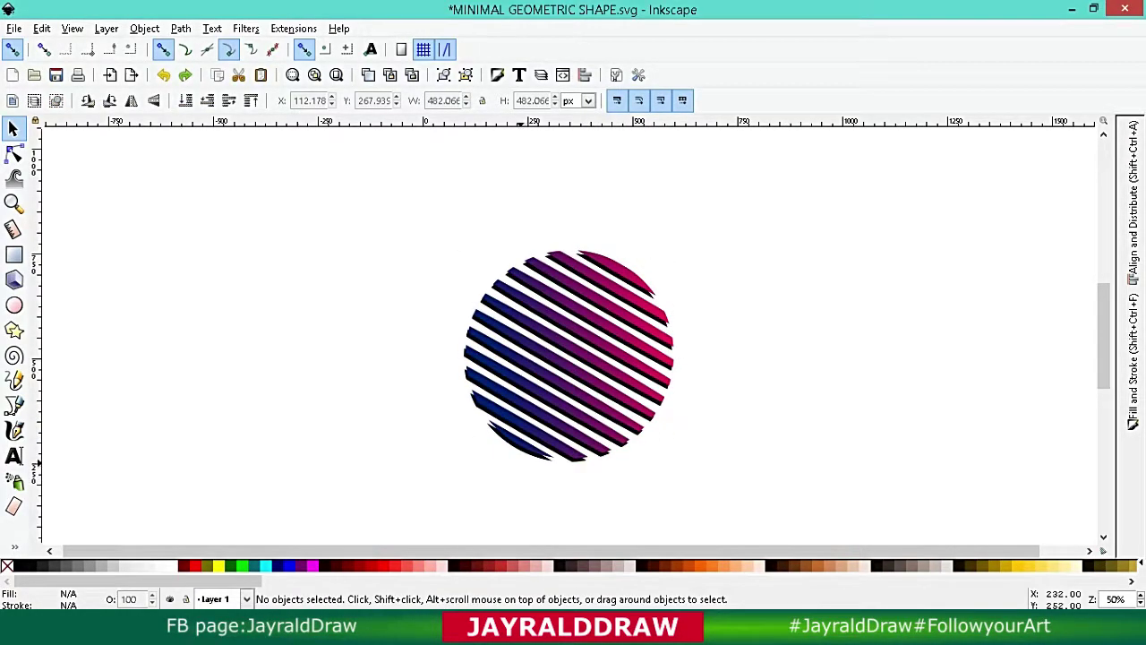
click(627, 286)
drag(675, 246, 672, 248)
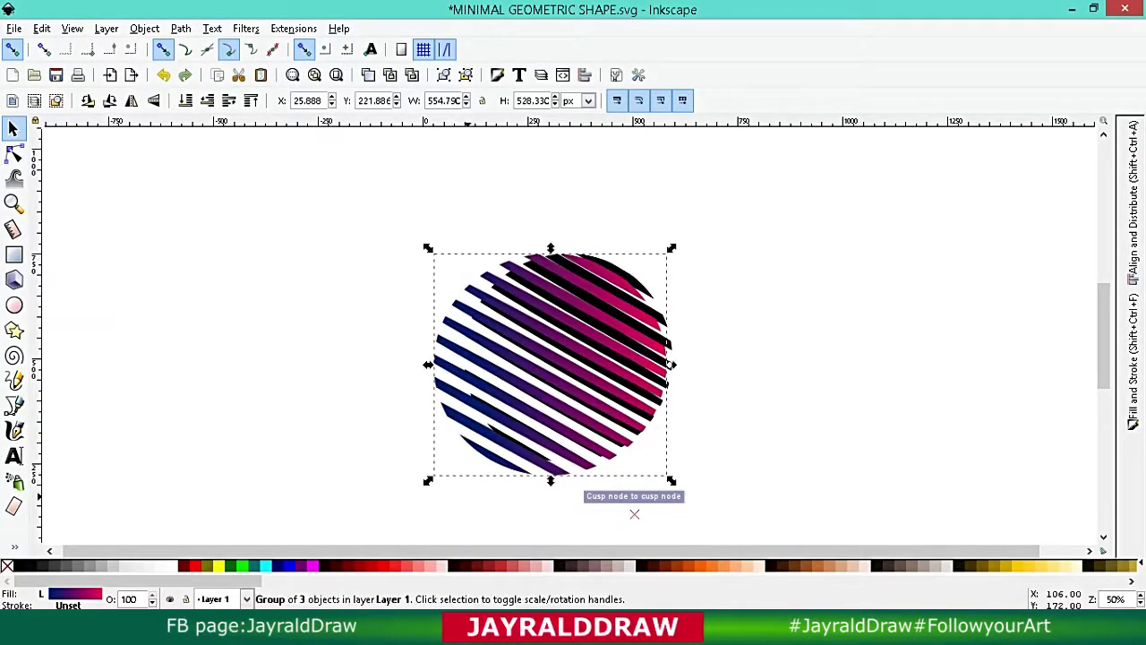
key(ctrl+z)
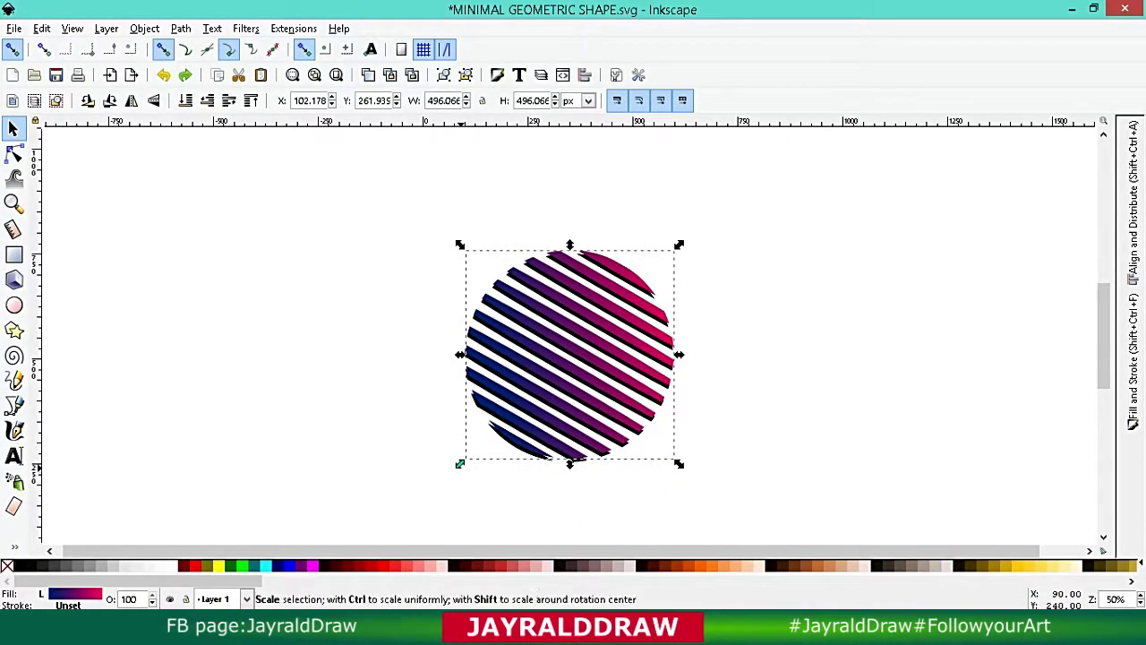
drag(460, 463, 698, 403)
key(Escape)
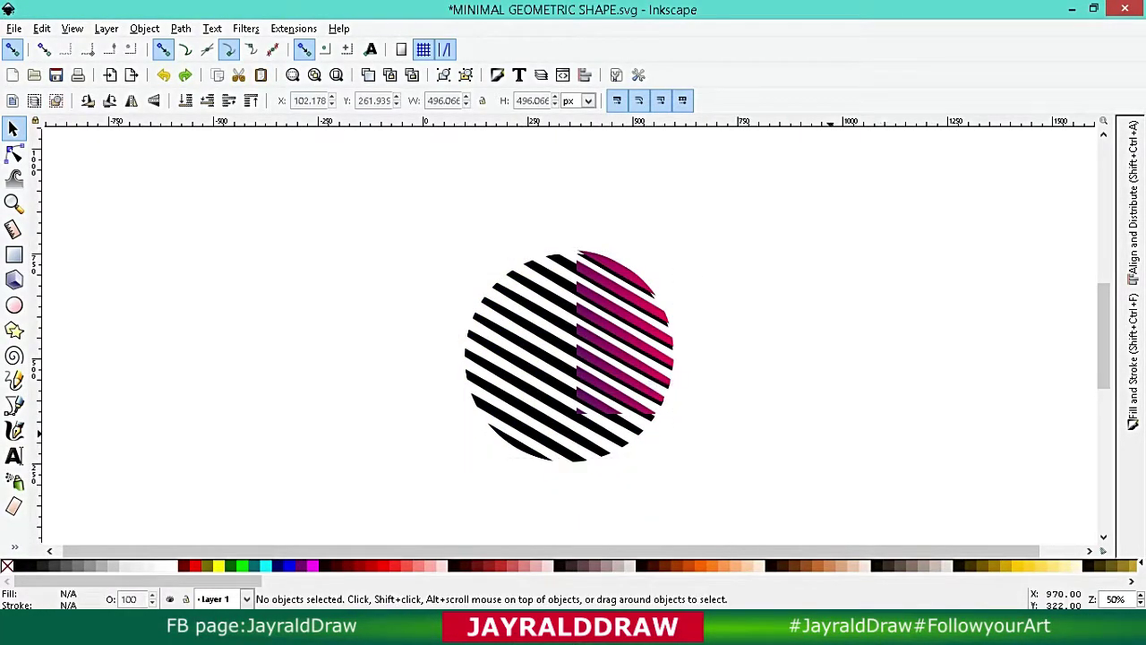
Nudge the gradient disc two steps left and one down to reveal the dark copy.
click(660, 361)
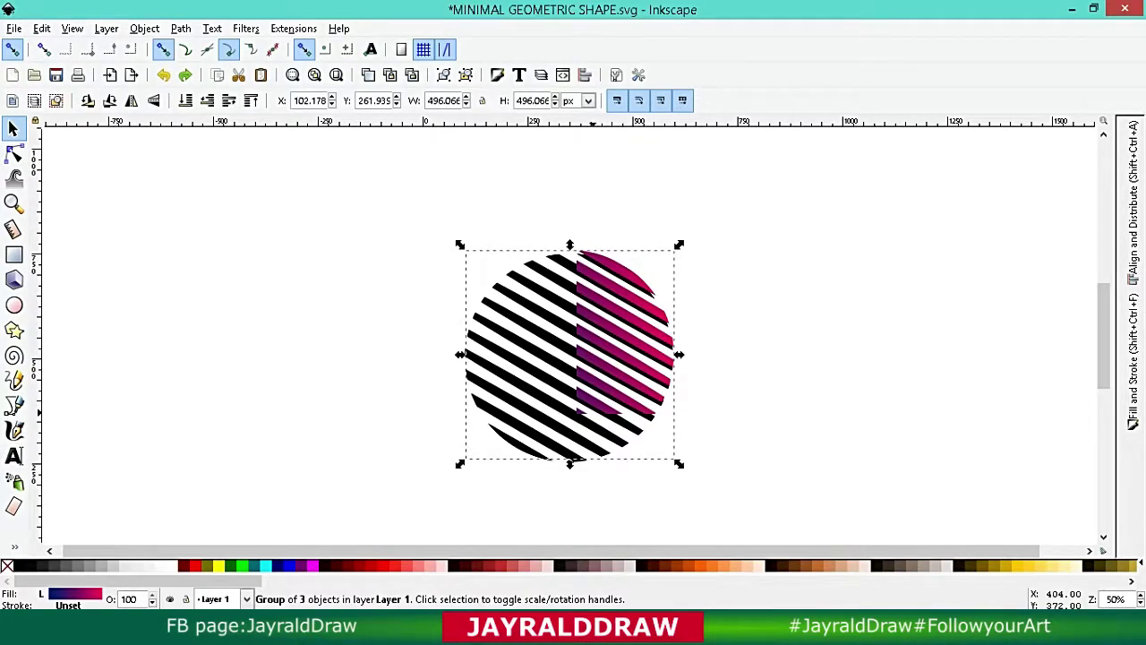
click(616, 392)
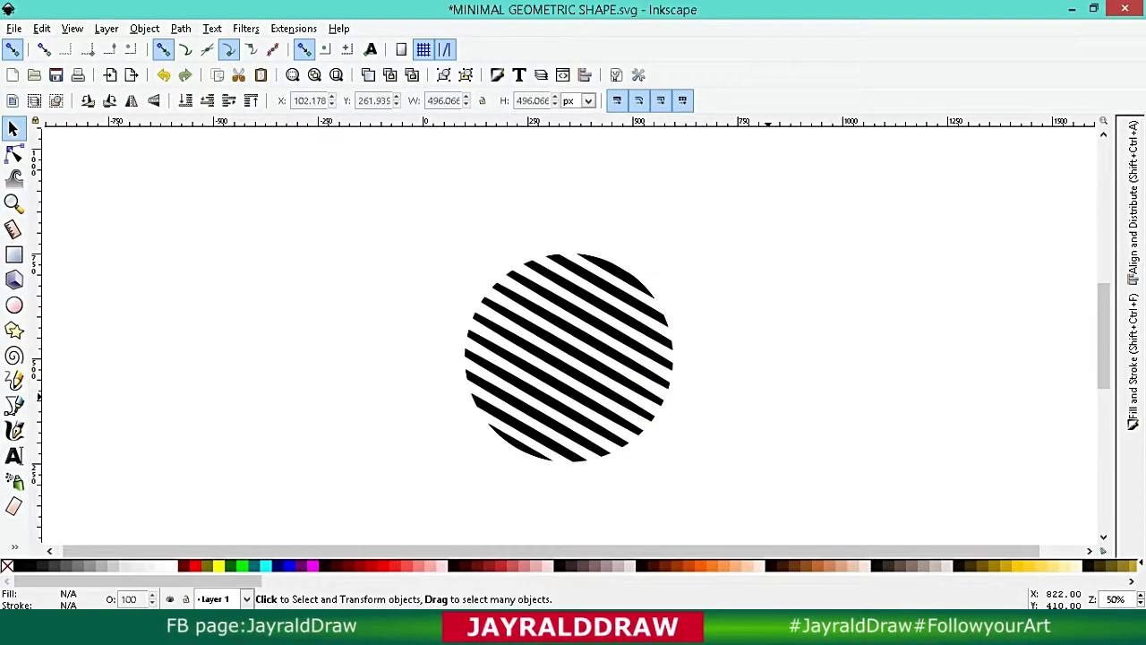
key(Left)
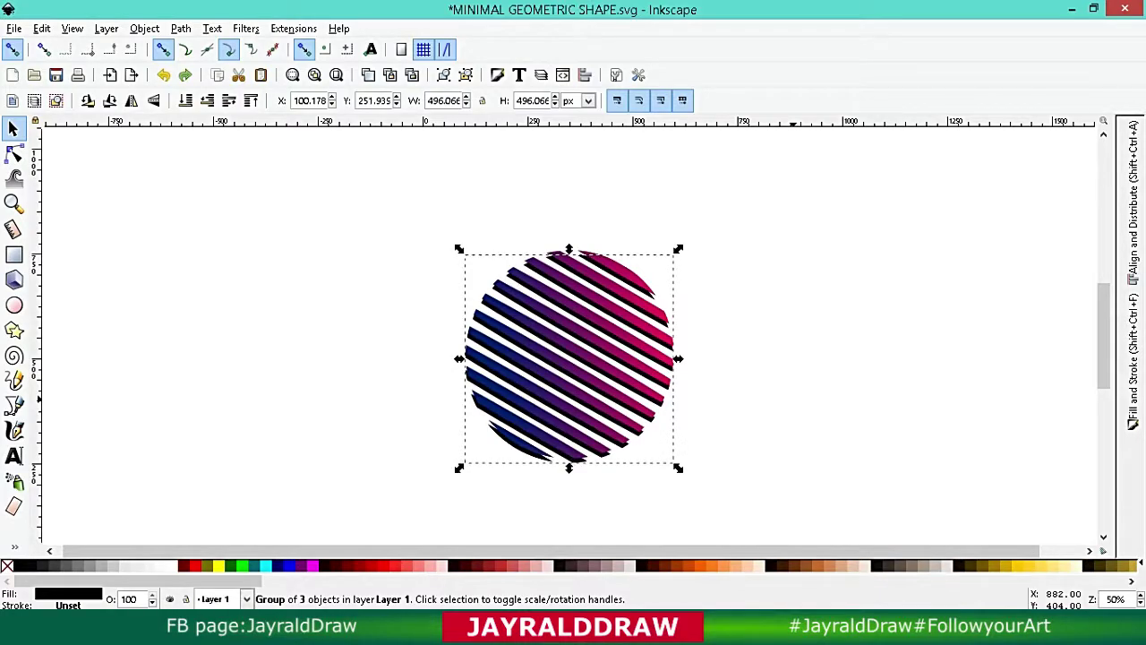
key(Left)
key(Down)
key(Down)
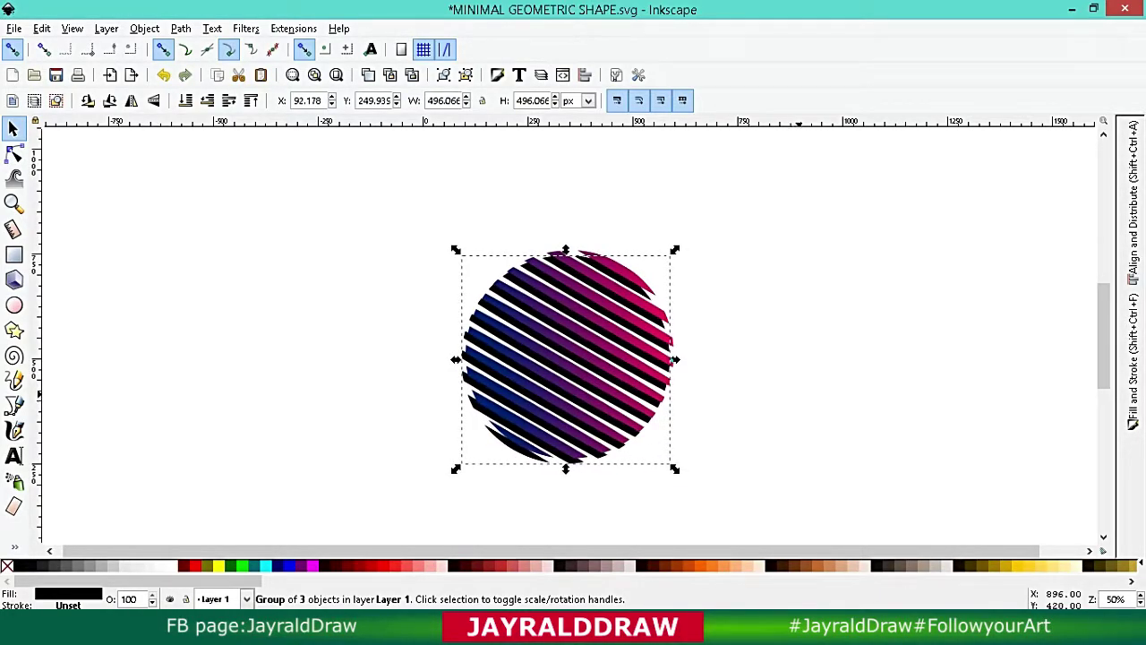
key(Escape)
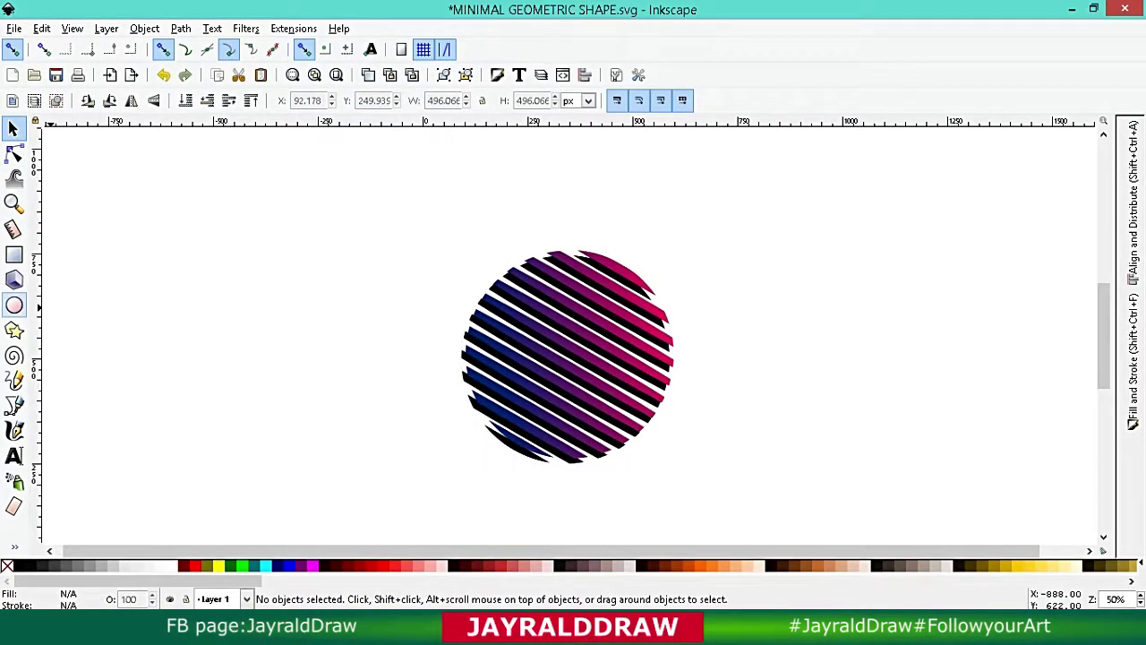
click(13, 254)
Draw a rectangle over the disc's upper right and clip the gradient stripes to it.
drag(549, 231, 709, 383)
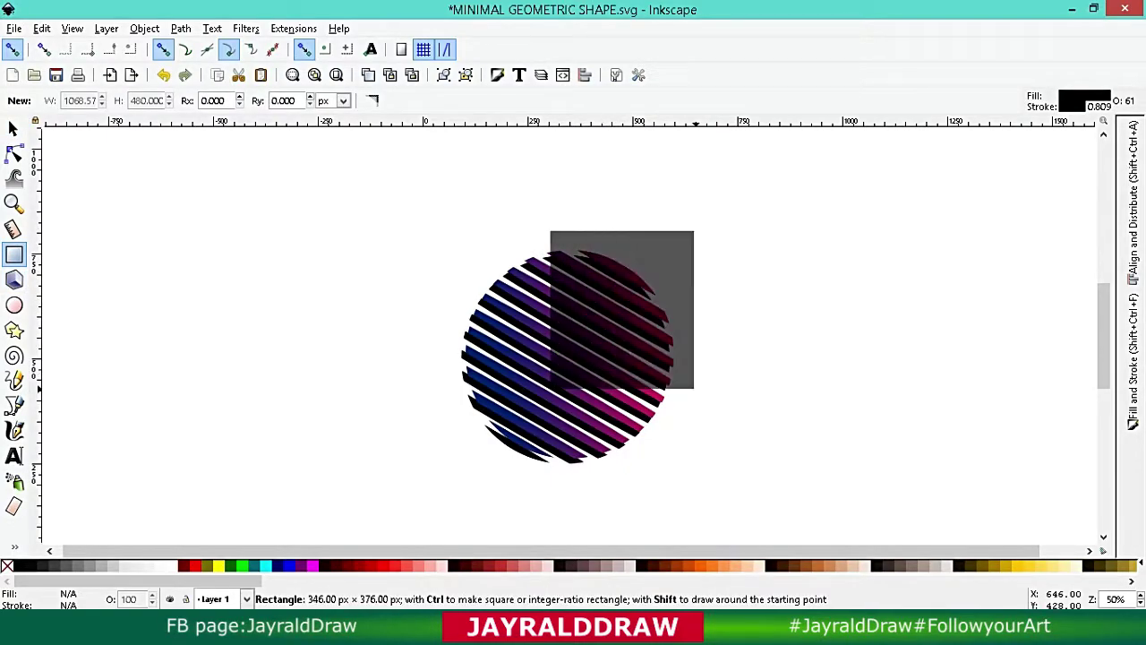
key(s)
shift+click(503, 358)
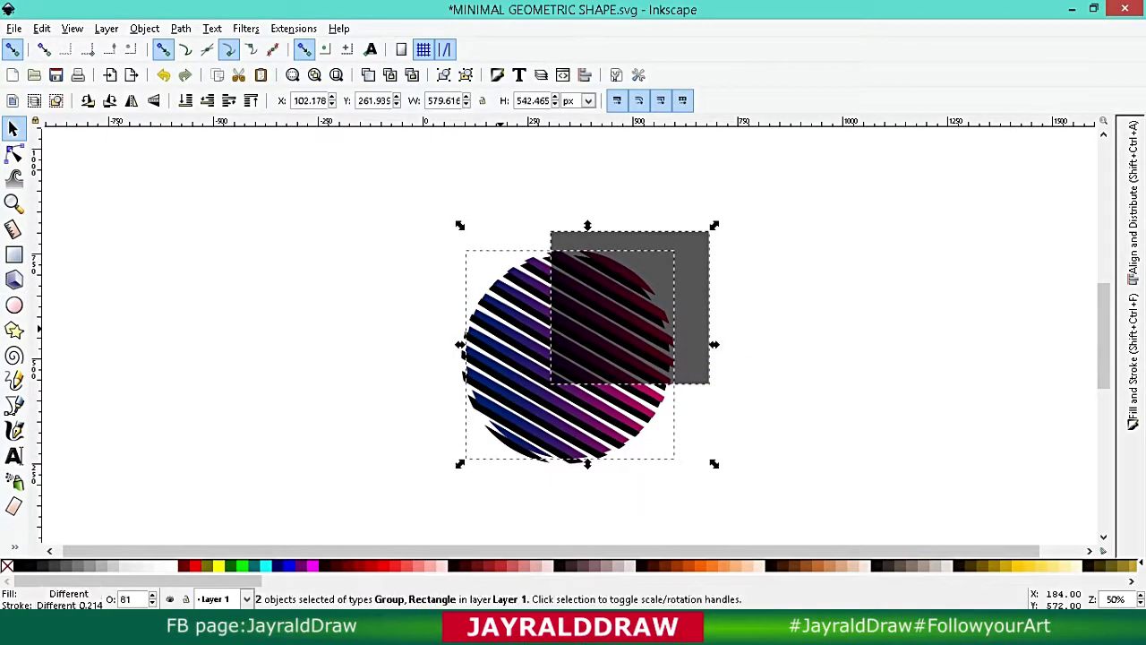
click(144, 28)
mouse_move(156, 209)
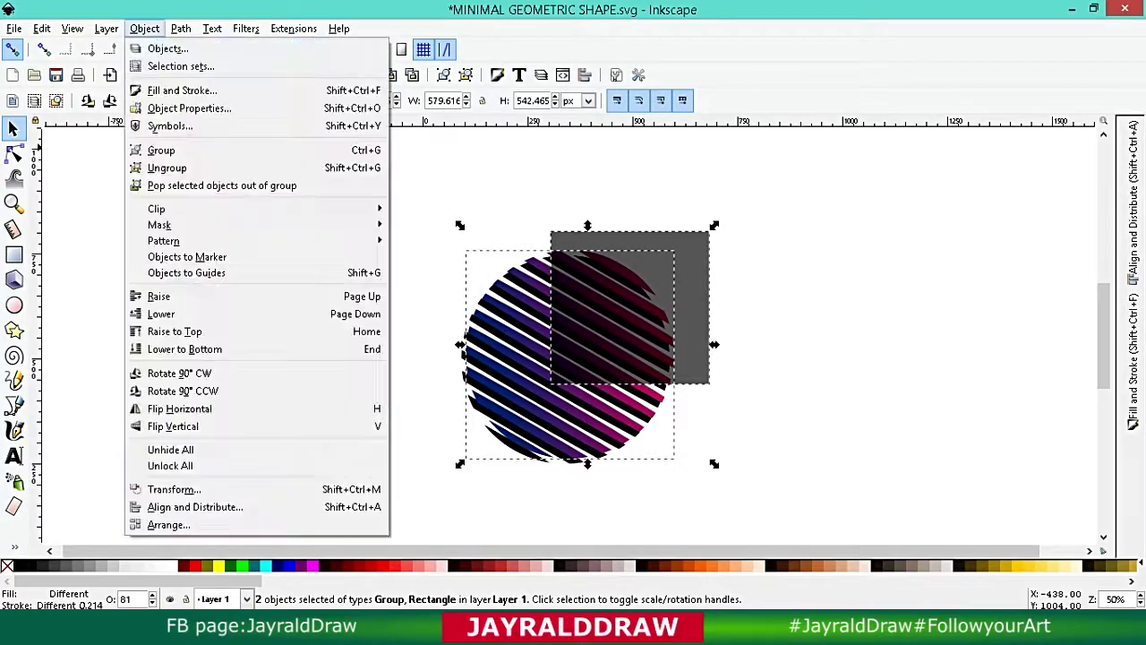
click(417, 209)
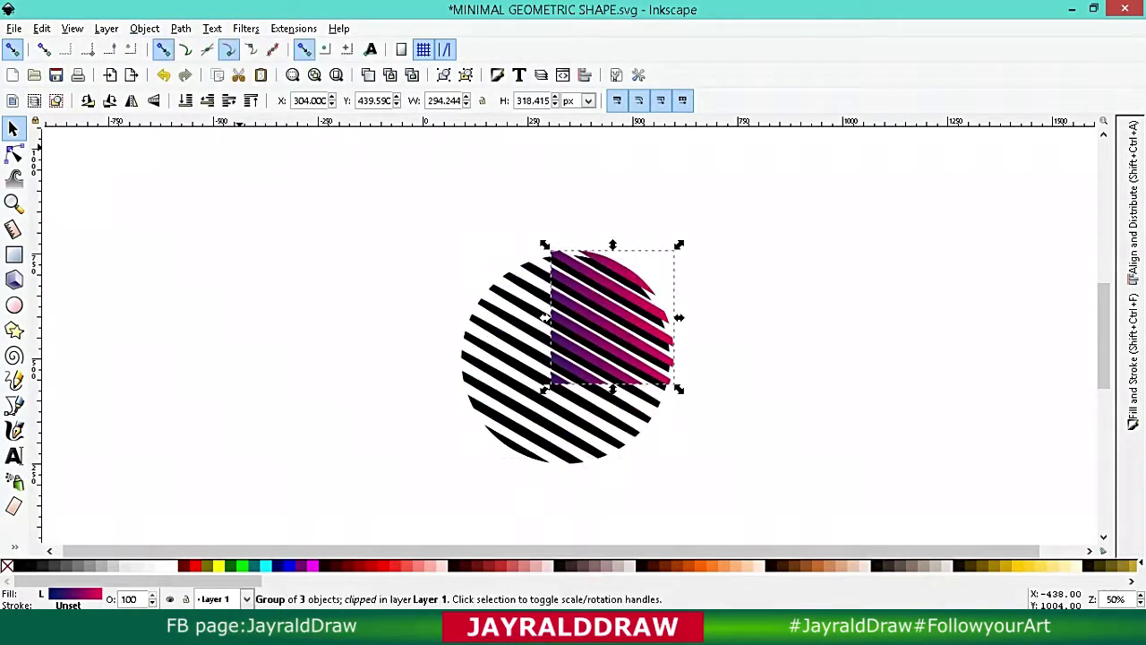
click(821, 305)
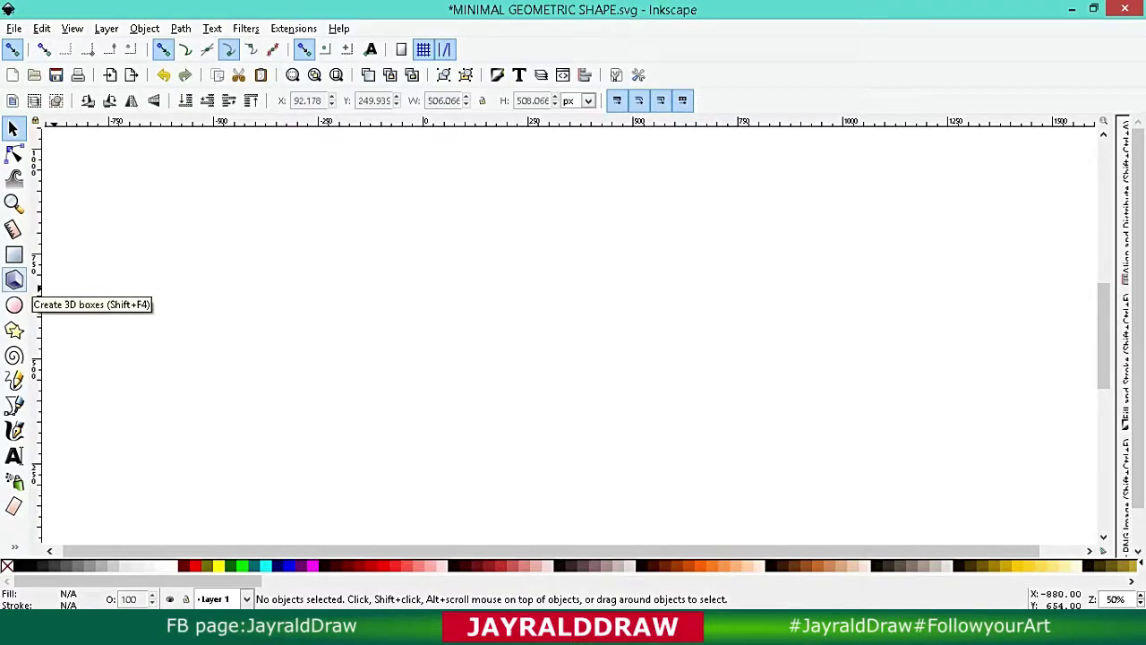
click(15, 306)
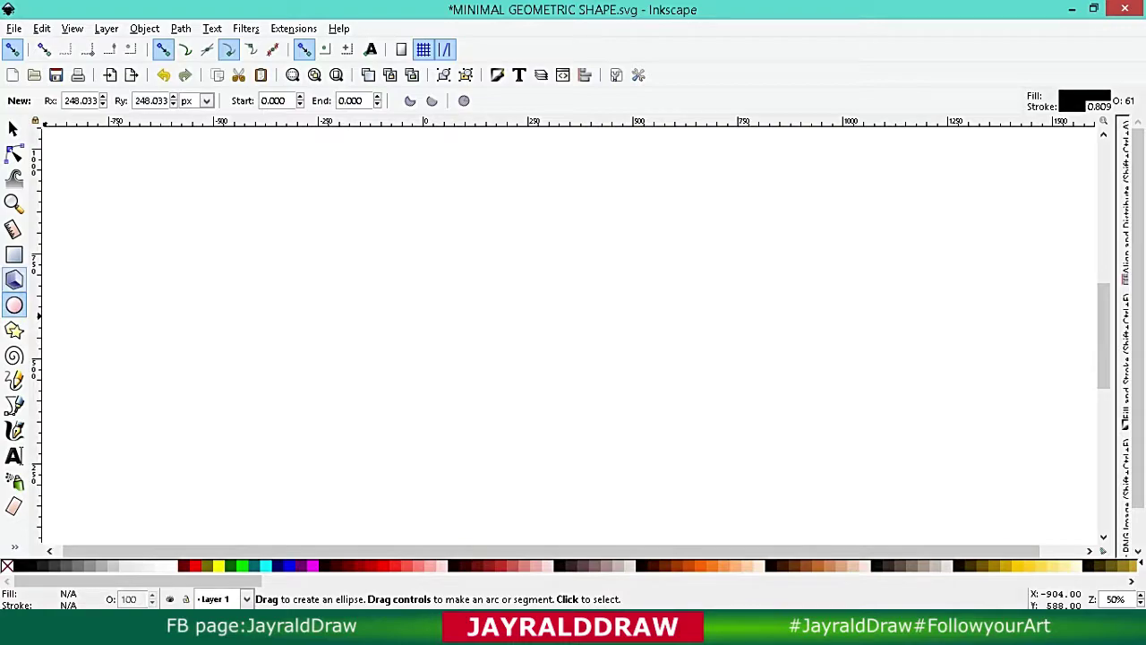
Draw a 540×60 rectangle, convert it to a path, and drag nodes into a slanted taper.
key(r)
drag(397, 246, 627, 271)
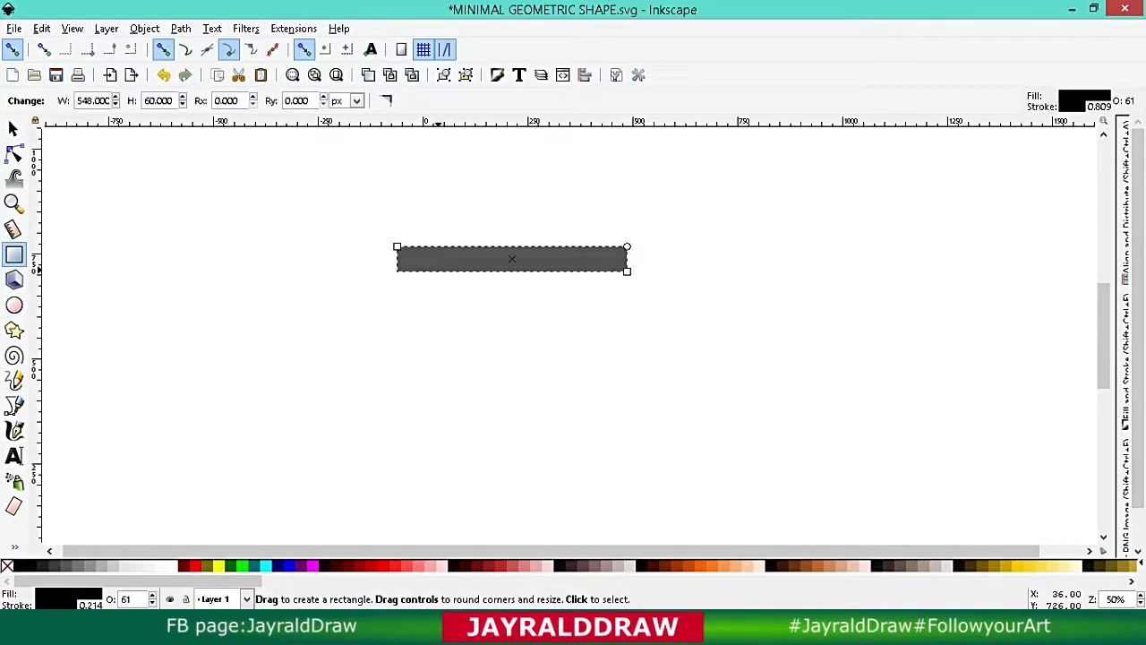
key(s)
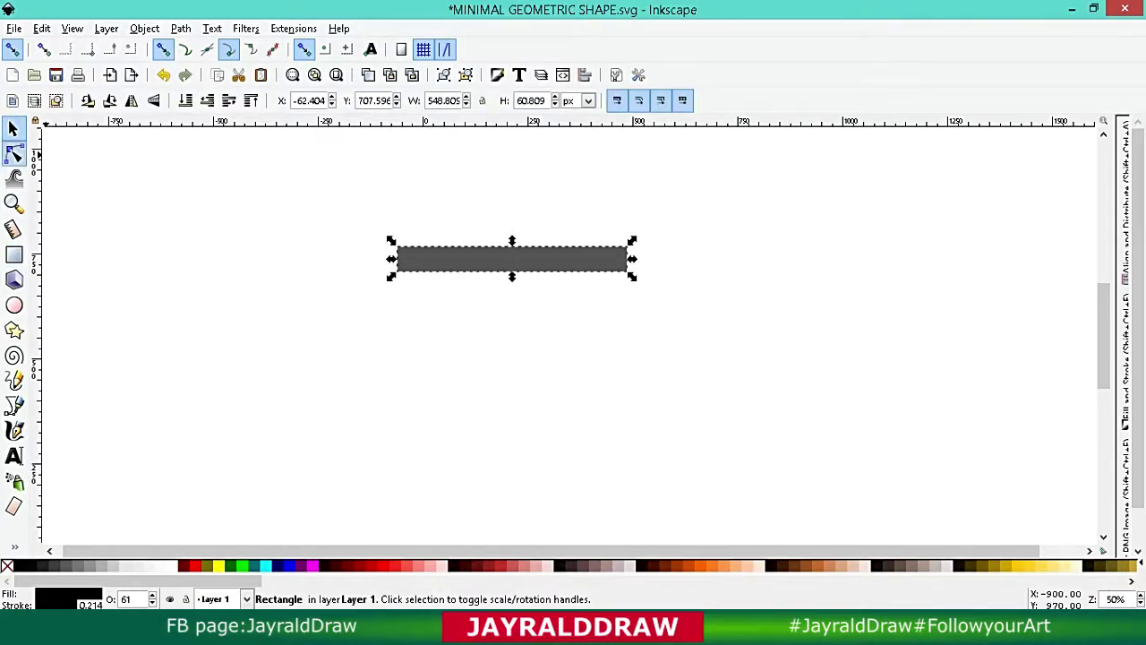
click(14, 153)
click(180, 28)
click(218, 45)
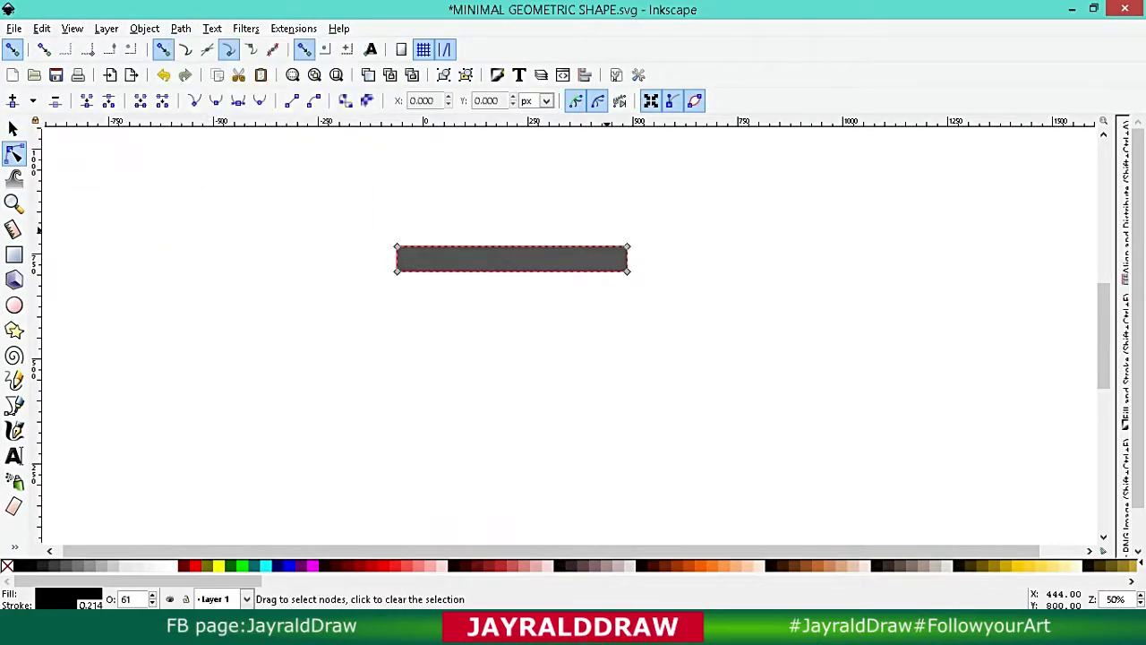
mouse_move(627, 247)
mouse_down()
mouse_move(628, 283)
mouse_move(635, 273)
mouse_up()
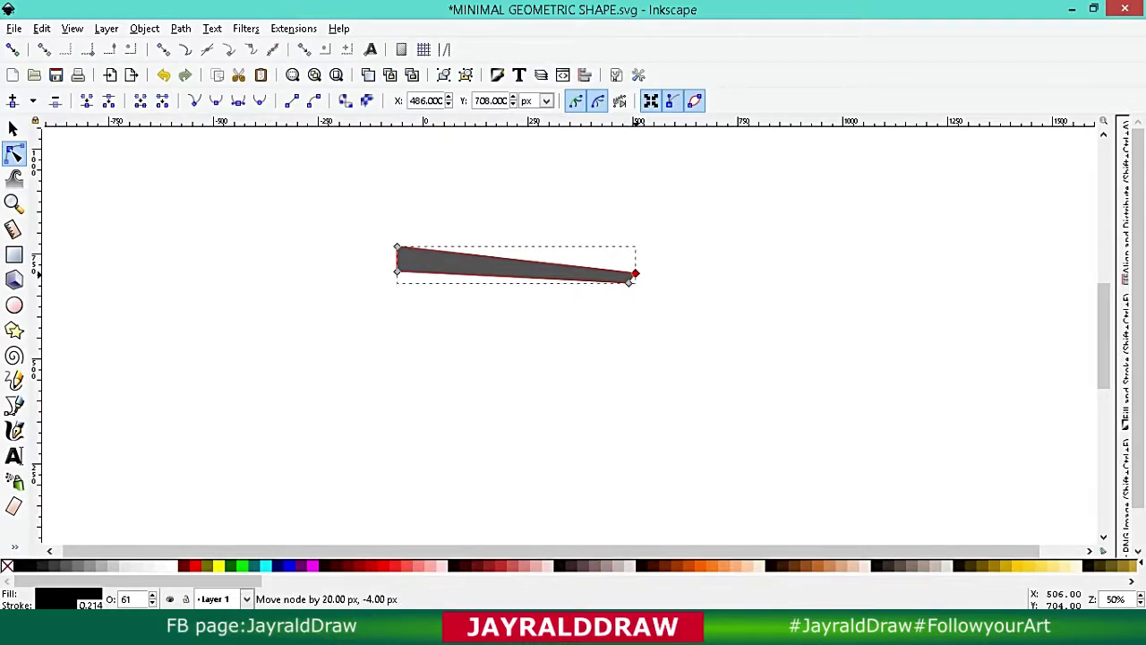
drag(397, 246, 373, 247)
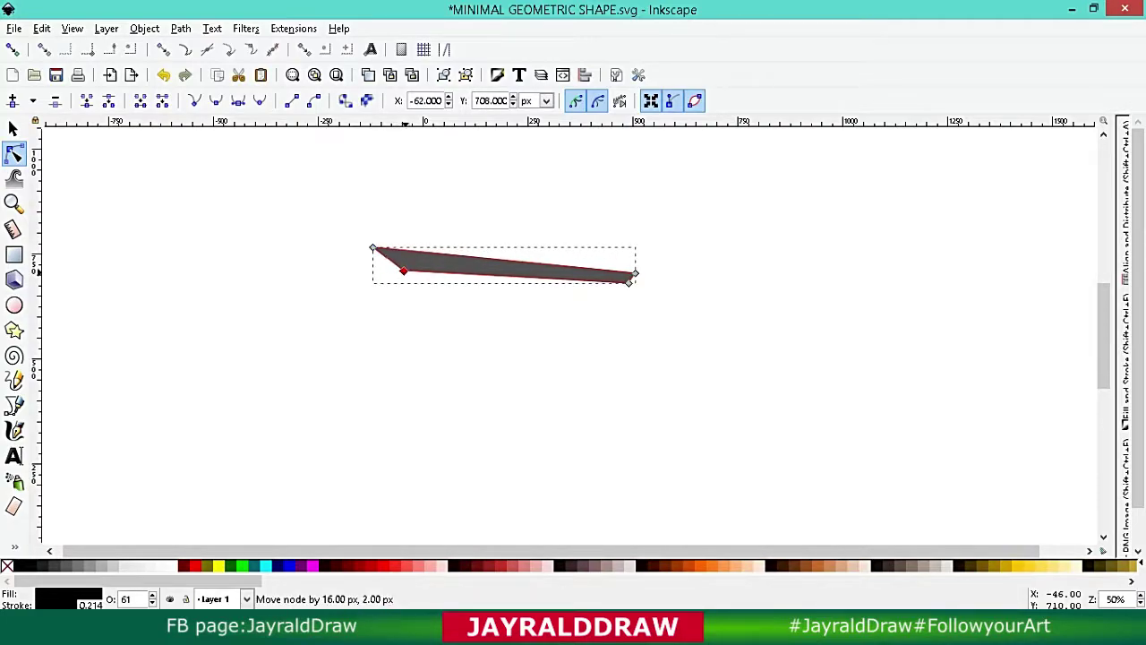
Fill the blade black and place a duplicate well below it.
click(13, 128)
mouse_move(336, 204)
mouse_down()
mouse_move(435, 266)
mouse_move(680, 314)
mouse_up()
click(20, 565)
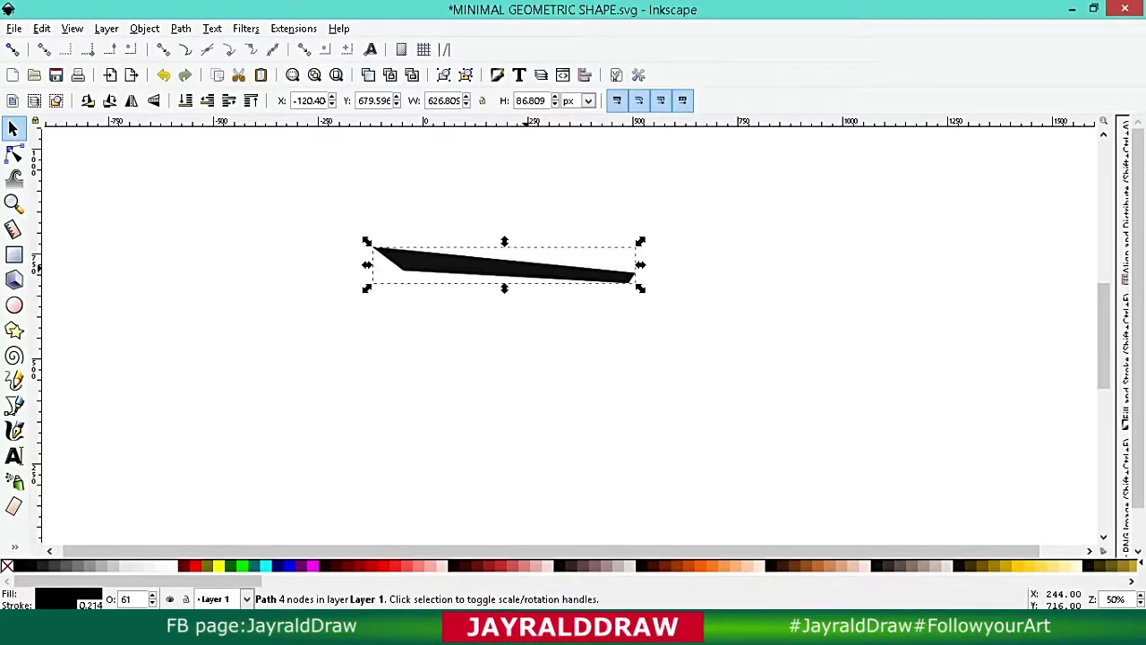
key(ctrl+d)
drag(530, 272, 529, 462)
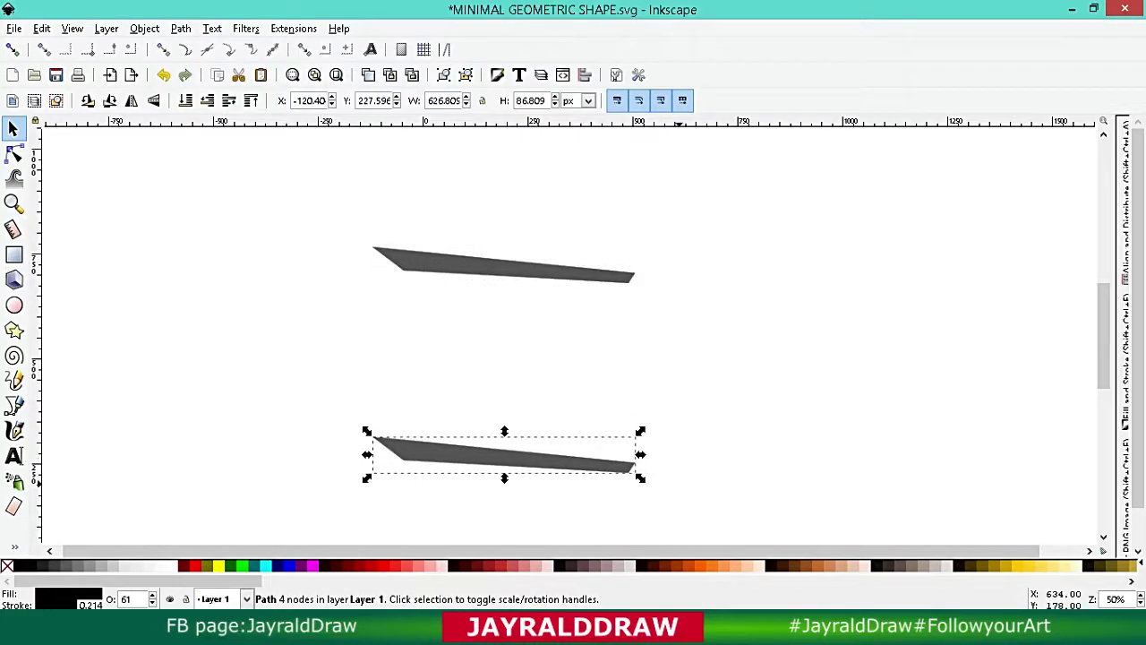
drag(743, 503, 306, 195)
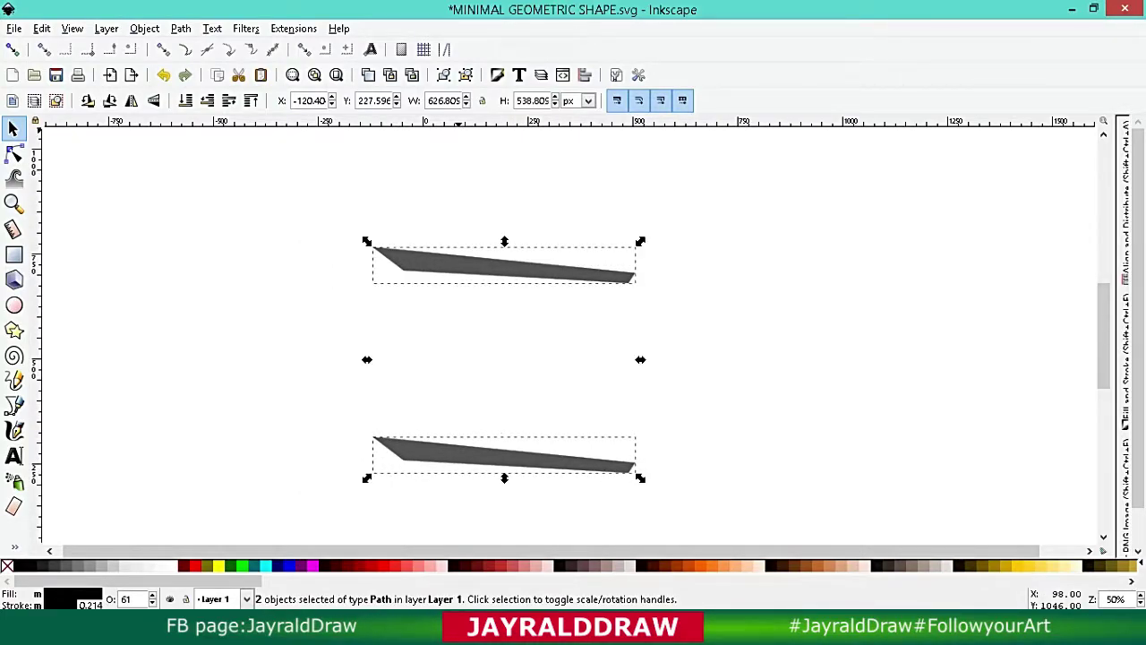
Interpolate 10 steps between the two blades to fill the gap with stacked blades.
click(180, 29)
click(206, 46)
click(293, 28)
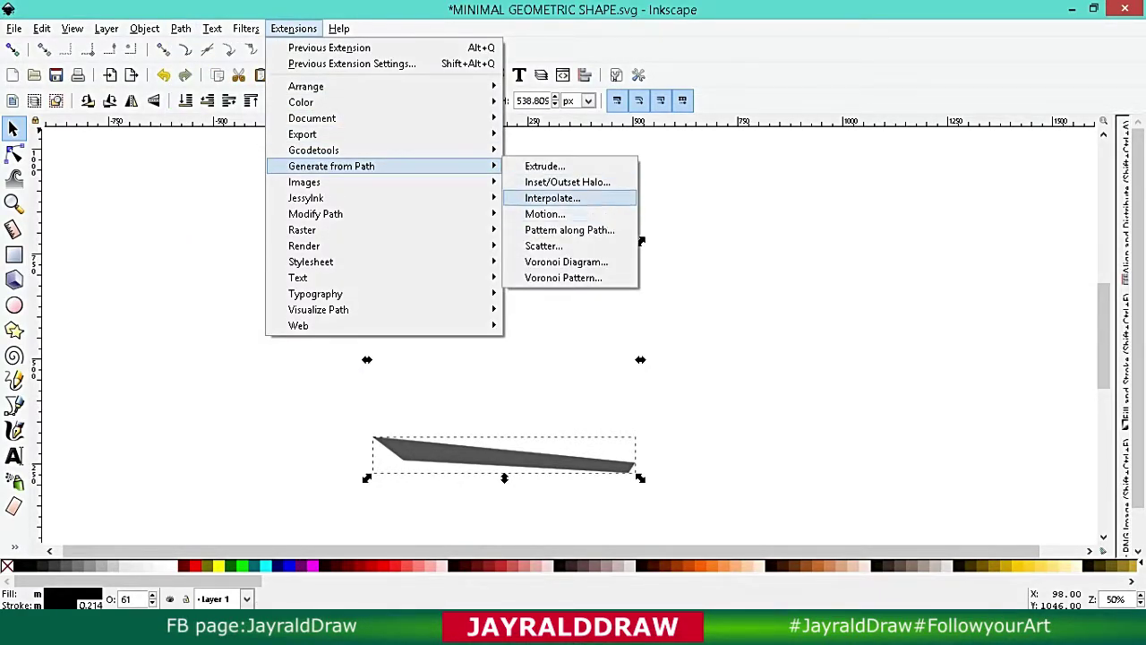
click(553, 198)
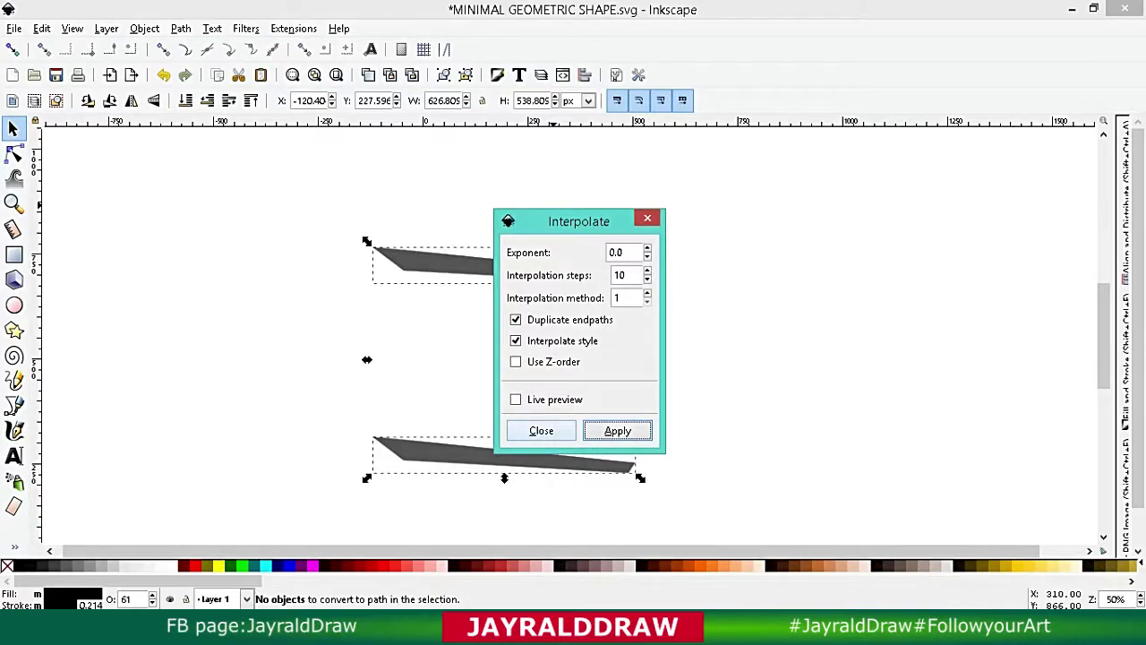
click(516, 399)
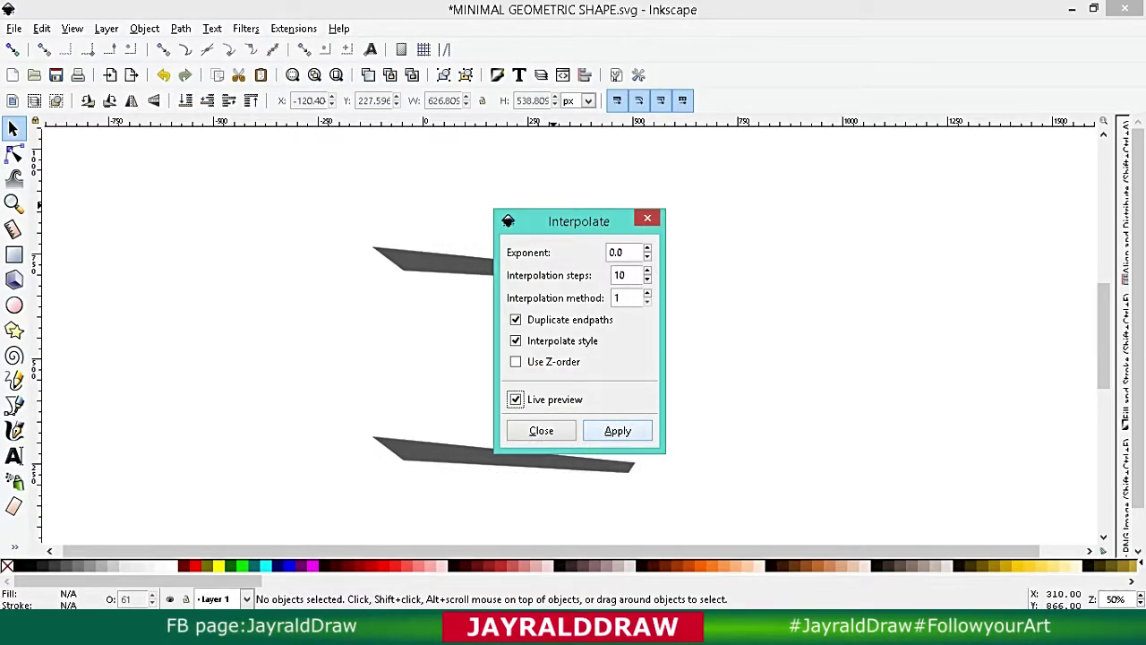
click(617, 430)
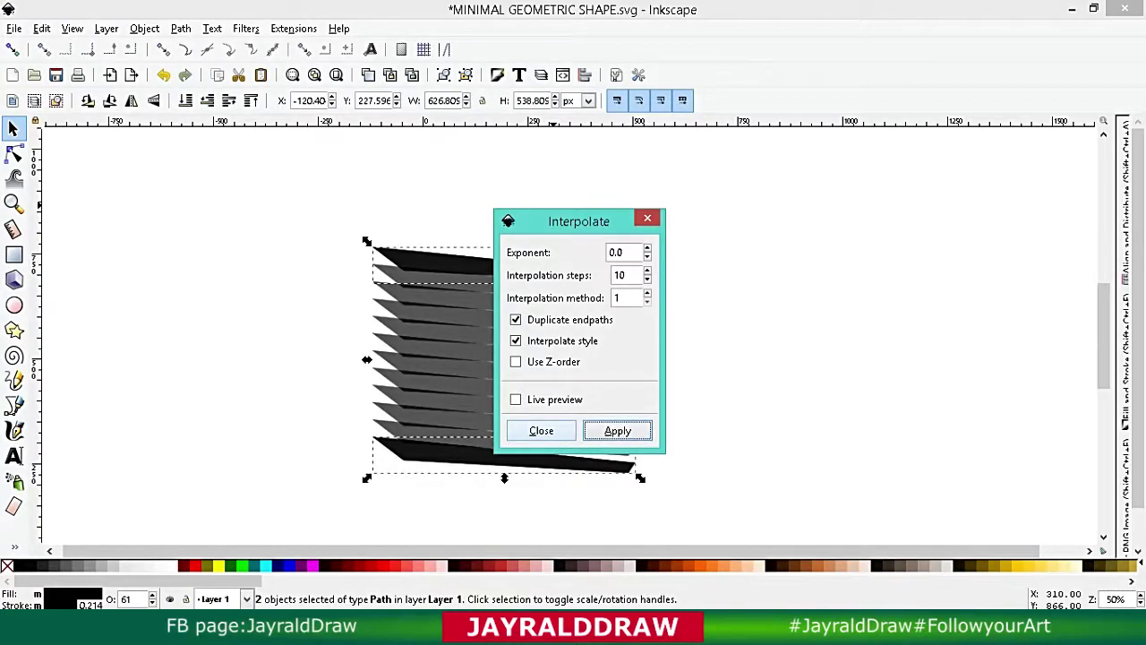
click(540, 430)
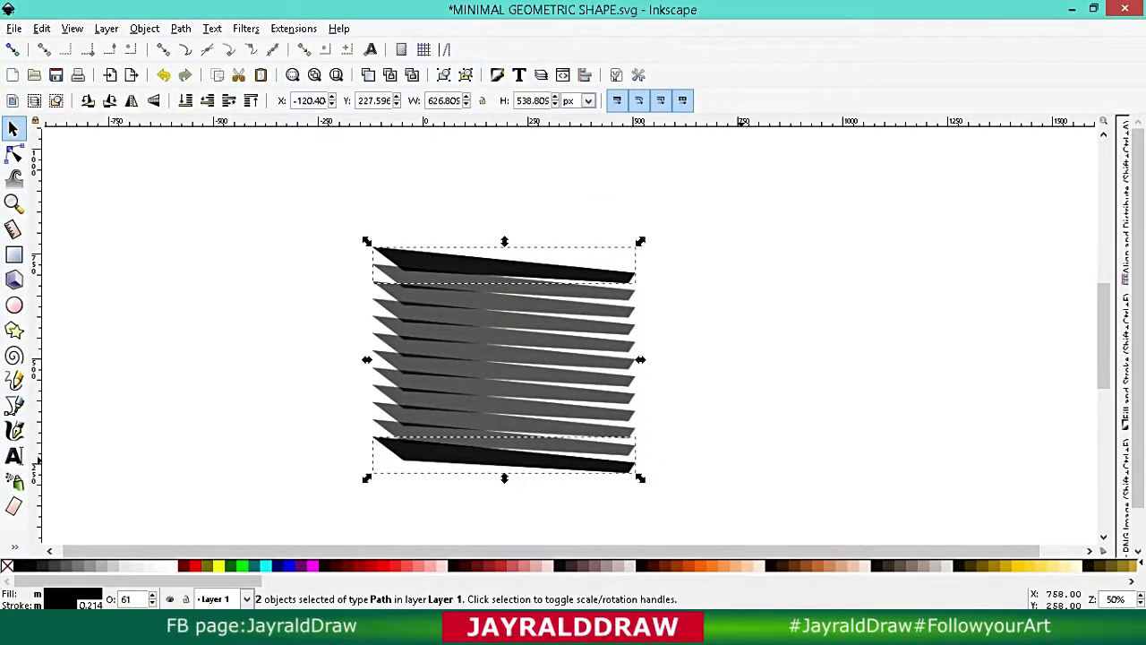
click(750, 288)
Ungroup the interpolated blades and try alignment options, undoing back to the offset stack.
key(ctrl+shift+a)
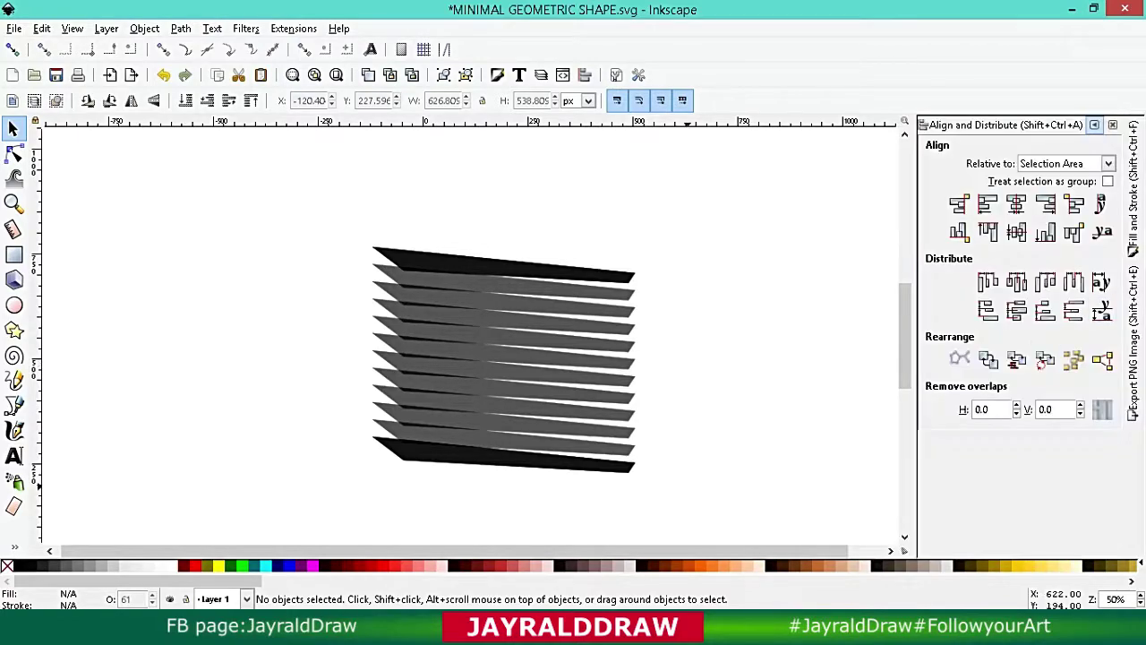
key(ctrl+a)
click(465, 74)
click(1045, 311)
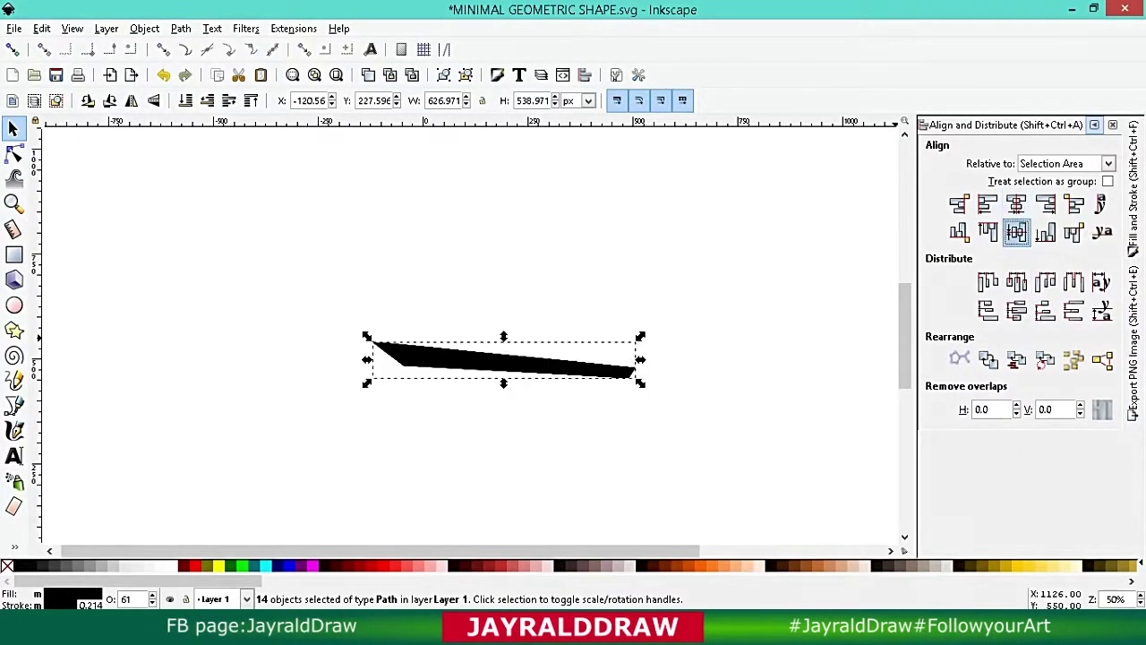
click(1017, 232)
click(1045, 232)
click(988, 232)
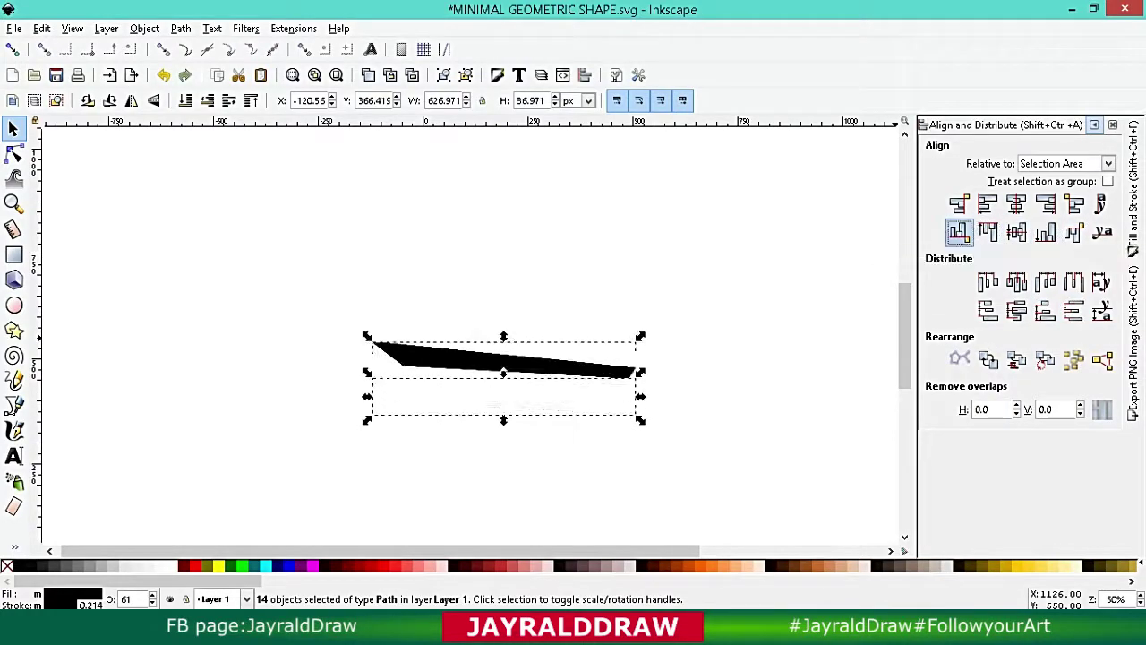
click(1044, 232)
click(1016, 232)
key(Escape)
key(ctrl+z)
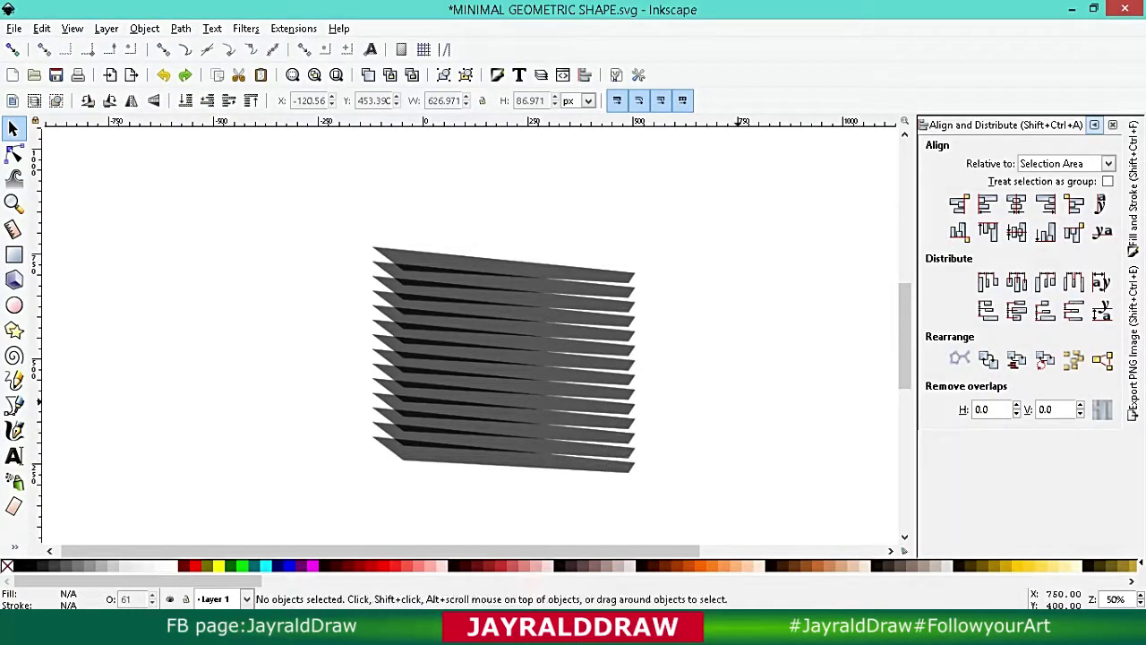
Space the blades evenly, delete two extra blades, and draw a circle over the stack.
drag(687, 410, 547, 472)
click(1073, 310)
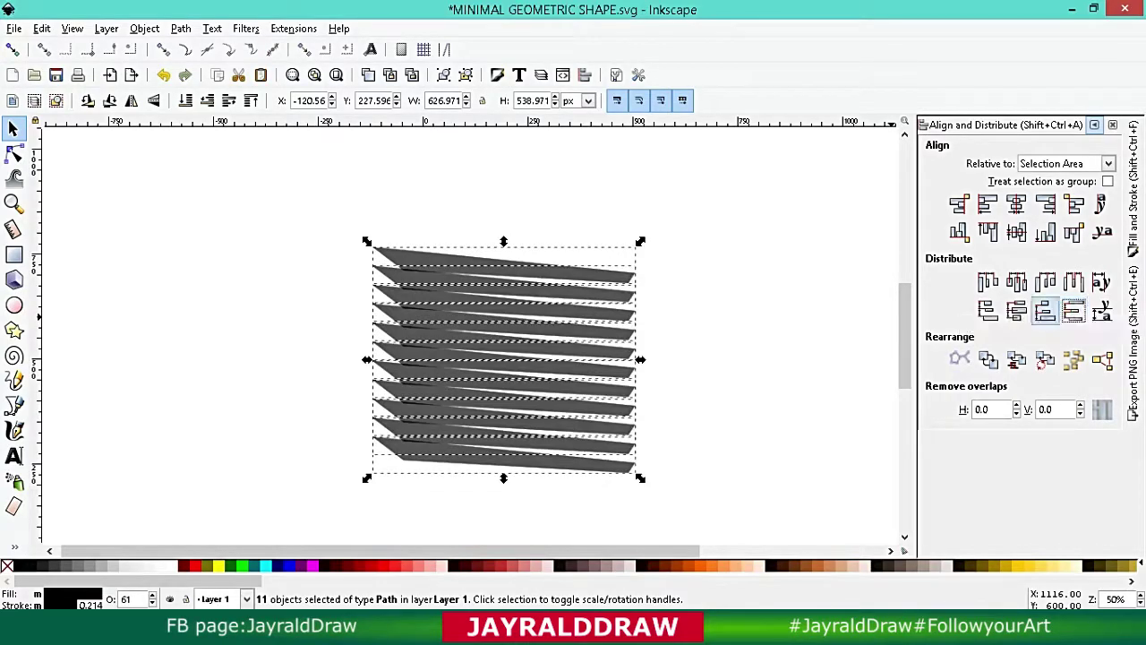
key(Escape)
mouse_move(714, 363)
mouse_down()
mouse_move(533, 471)
mouse_move(363, 421)
mouse_up()
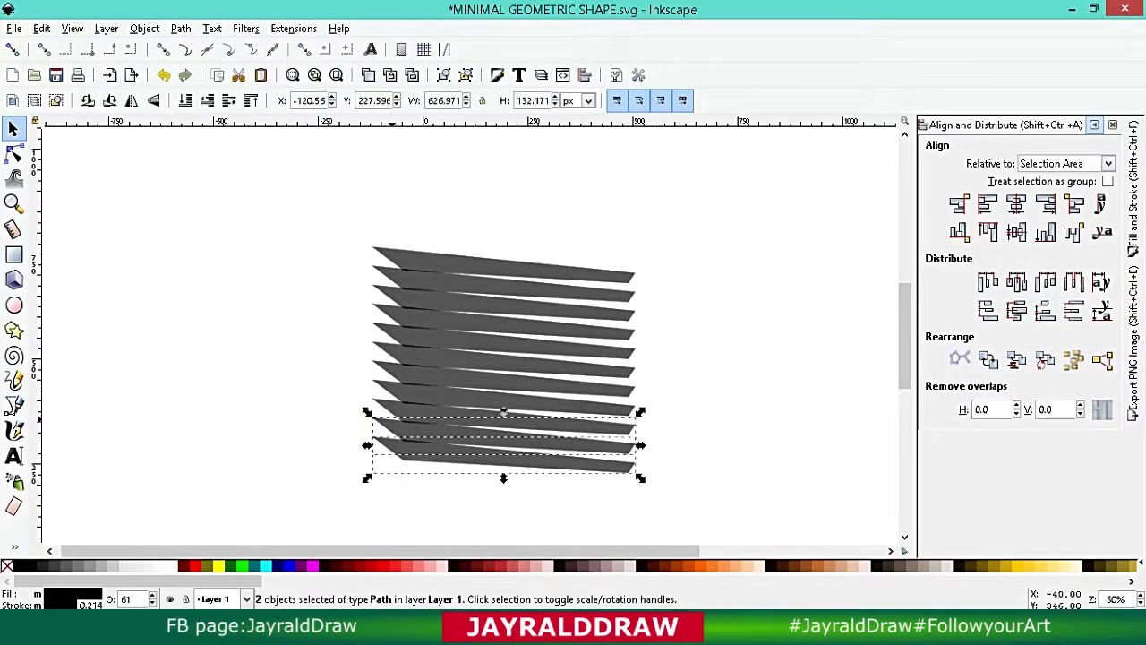
drag(684, 373, 358, 439)
key(Delete)
key(ctrl+a)
click(1073, 311)
key(Escape)
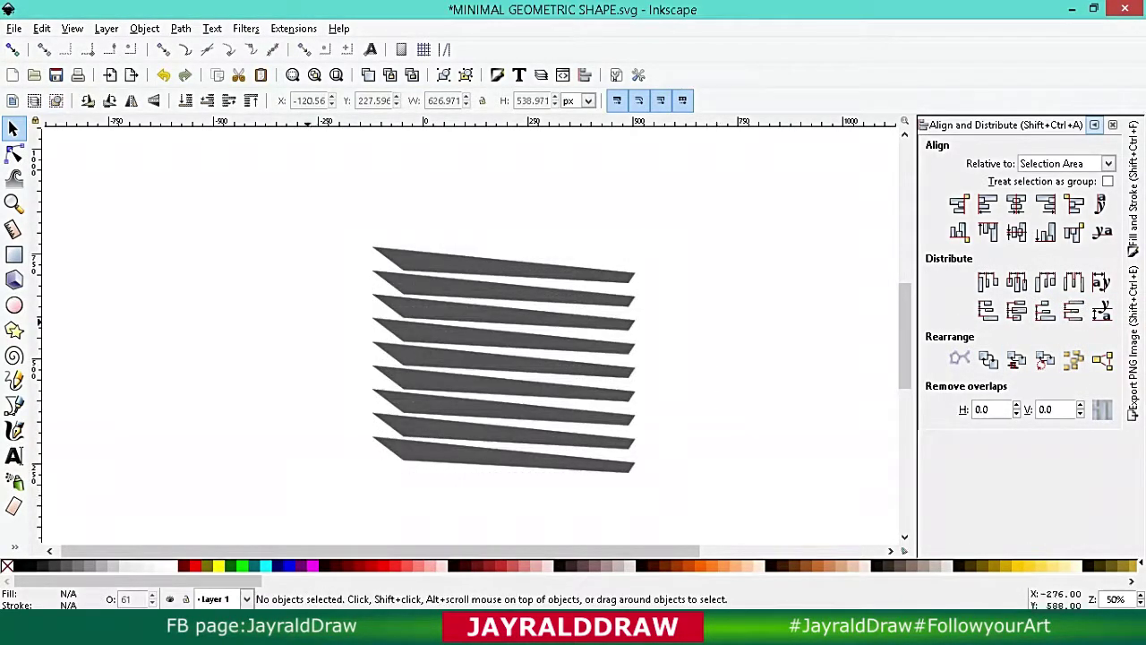
key(e)
drag(453, 299, 616, 463)
Center the circle over the blades and clip the blades to it.
key(s)
drag(524, 389, 518, 388)
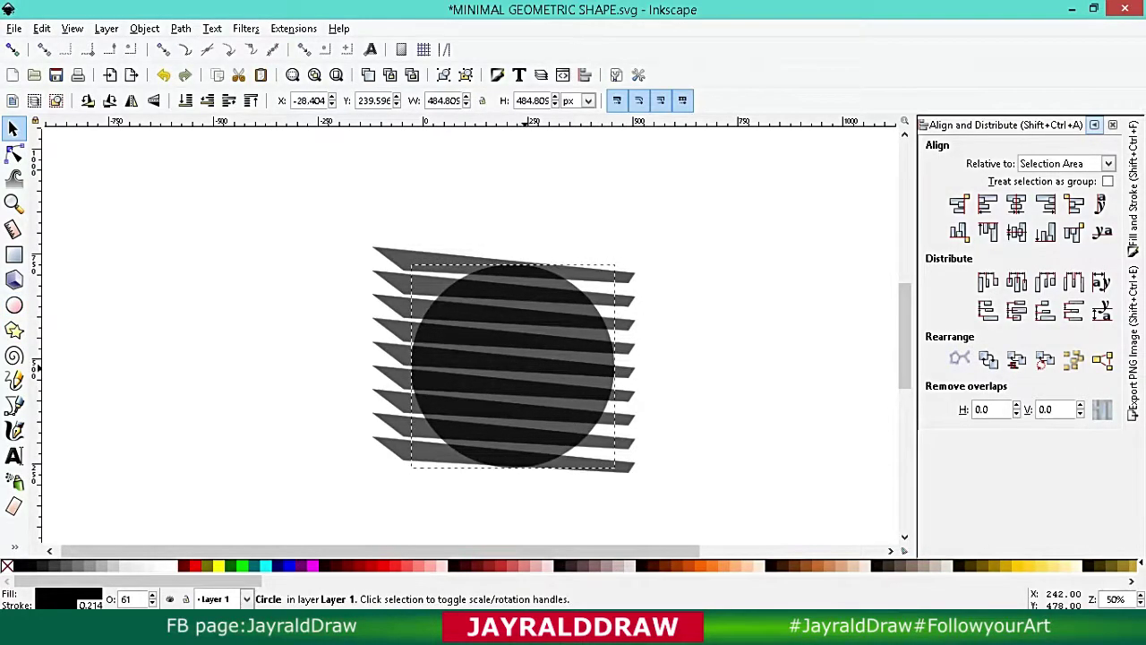
click(733, 360)
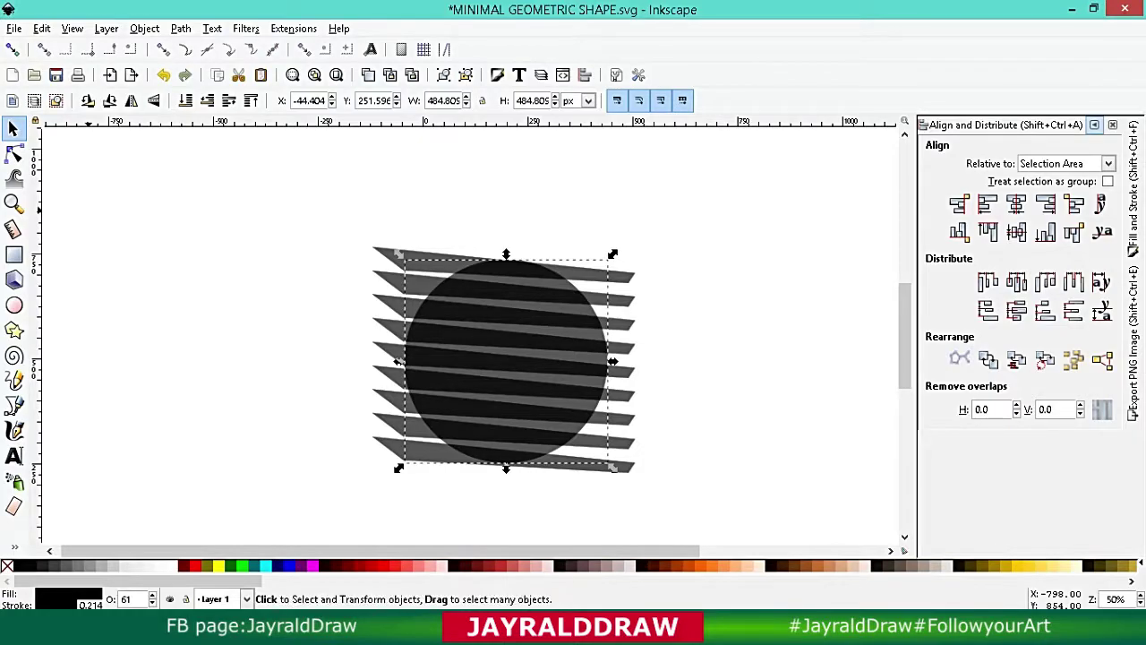
key(ctrl+a)
click(144, 28)
click(417, 208)
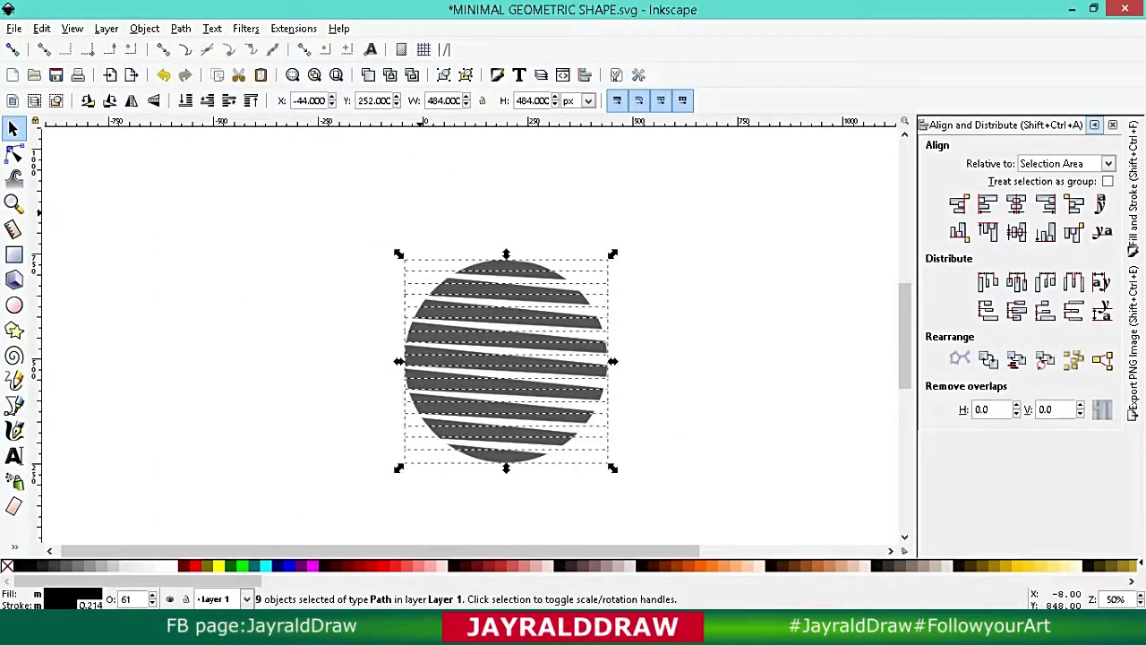
Group the clipped blades into a single striped disc.
key(Escape)
key(ctrl+a)
click(443, 75)
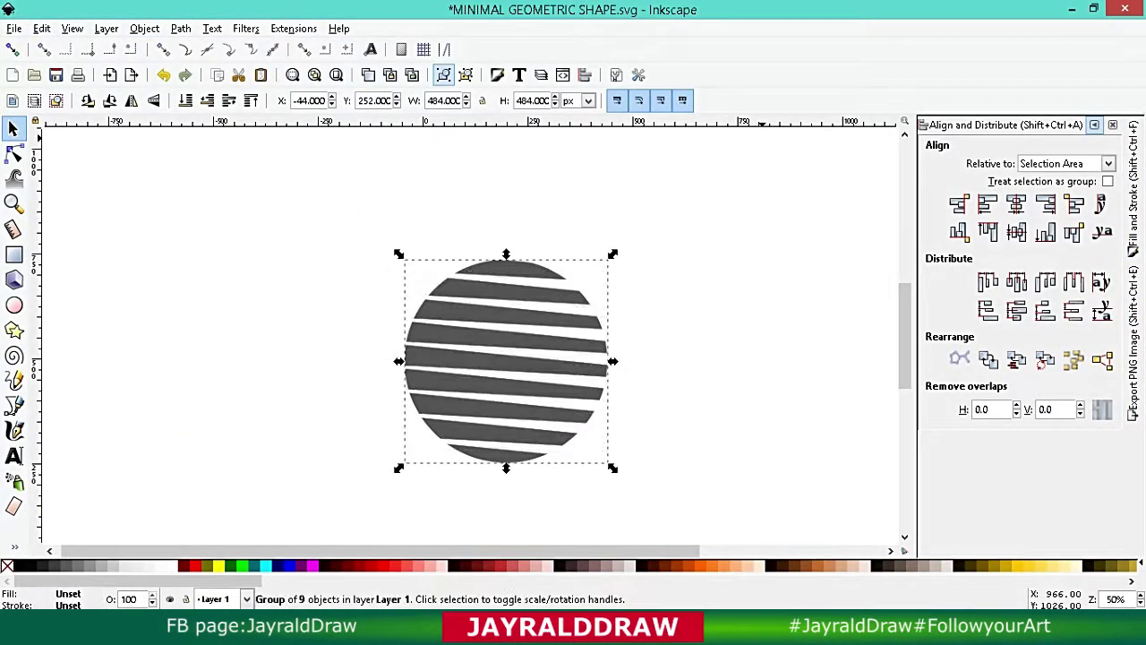
click(1133, 193)
Give the striped disc a linear gradient stretched toward the upper right.
click(926, 178)
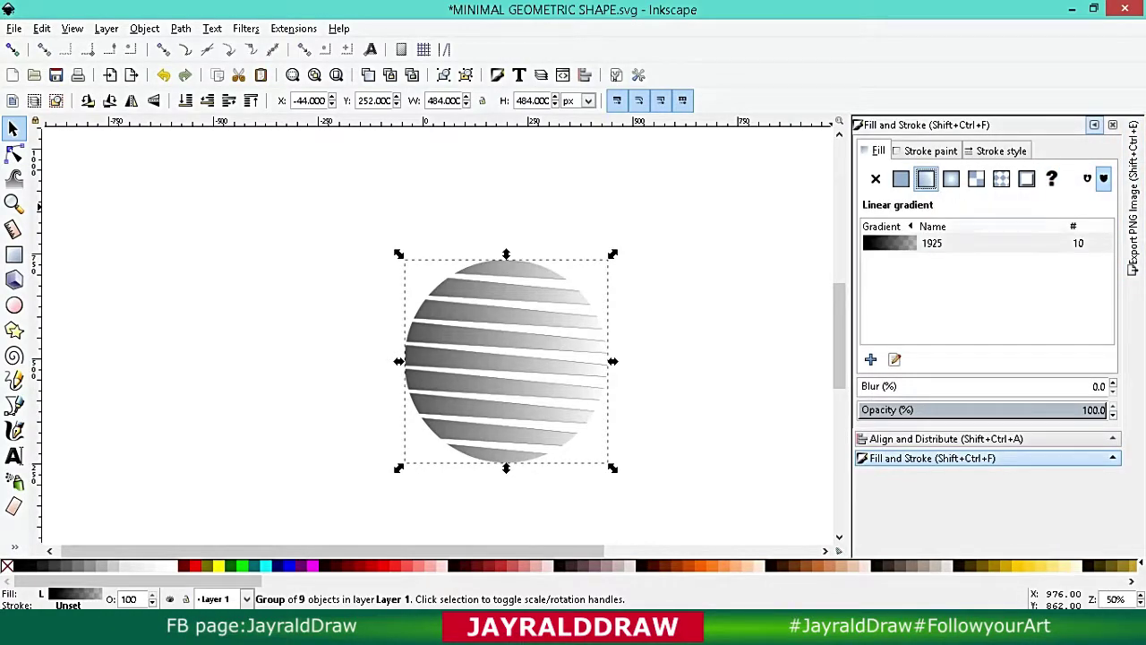
key(g)
drag(607, 360, 670, 282)
click(671, 282)
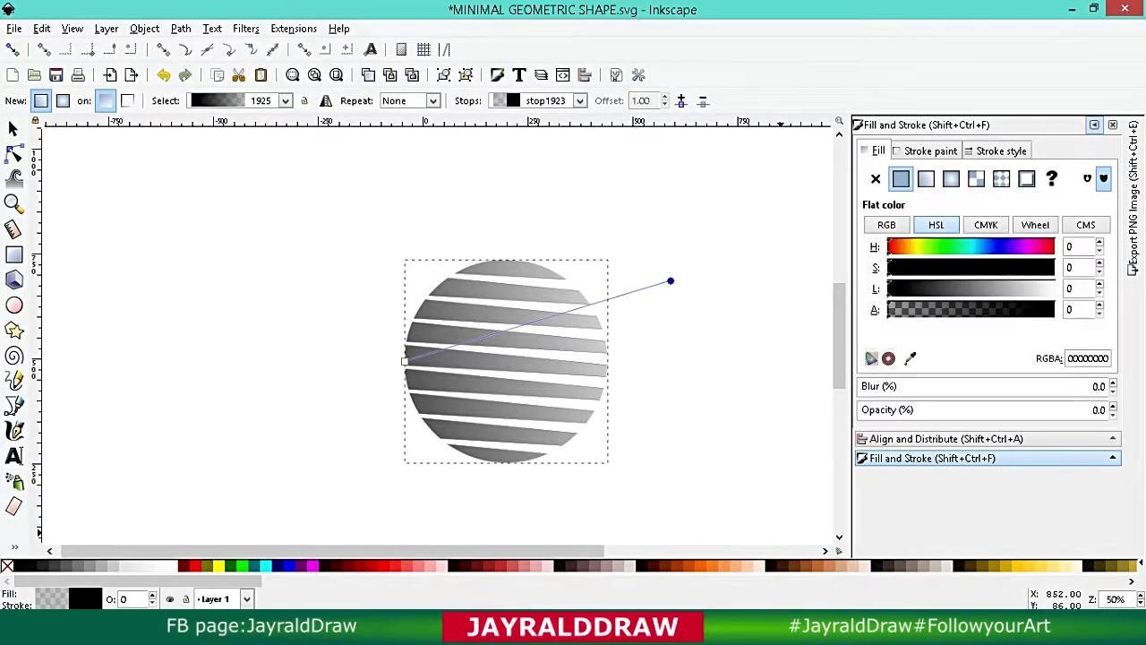
click(185, 565)
click(405, 361)
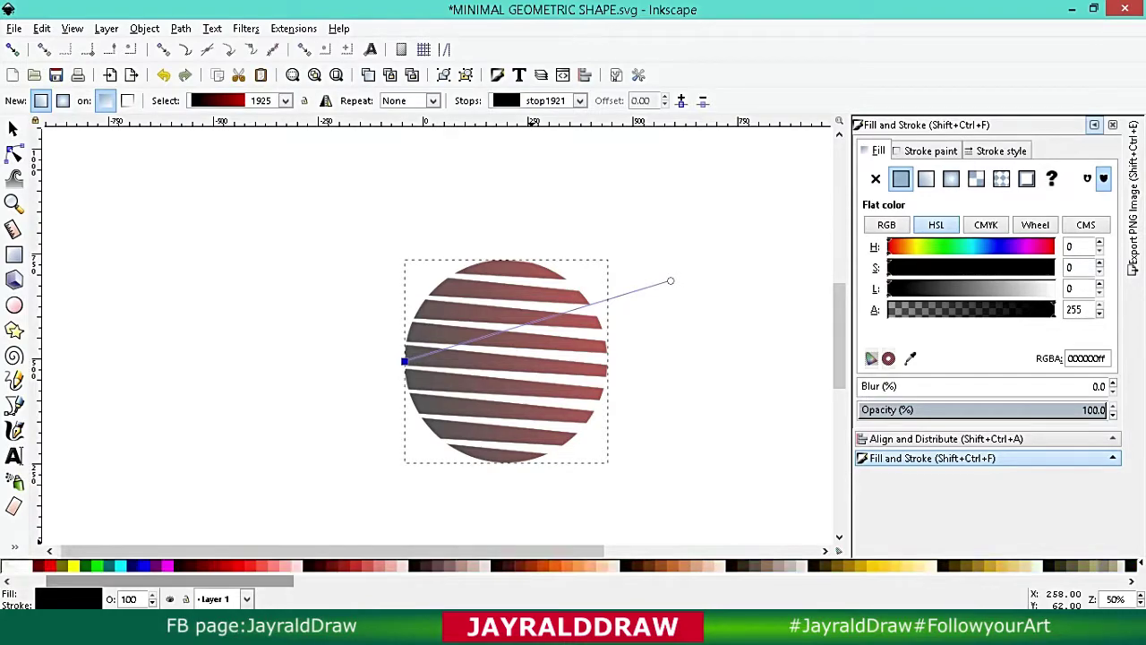
Color the gradient start crimson and the end red, shortening the gradient line.
scroll(573, 565, down, 5)
scroll(573, 565, down, 2)
click(1084, 565)
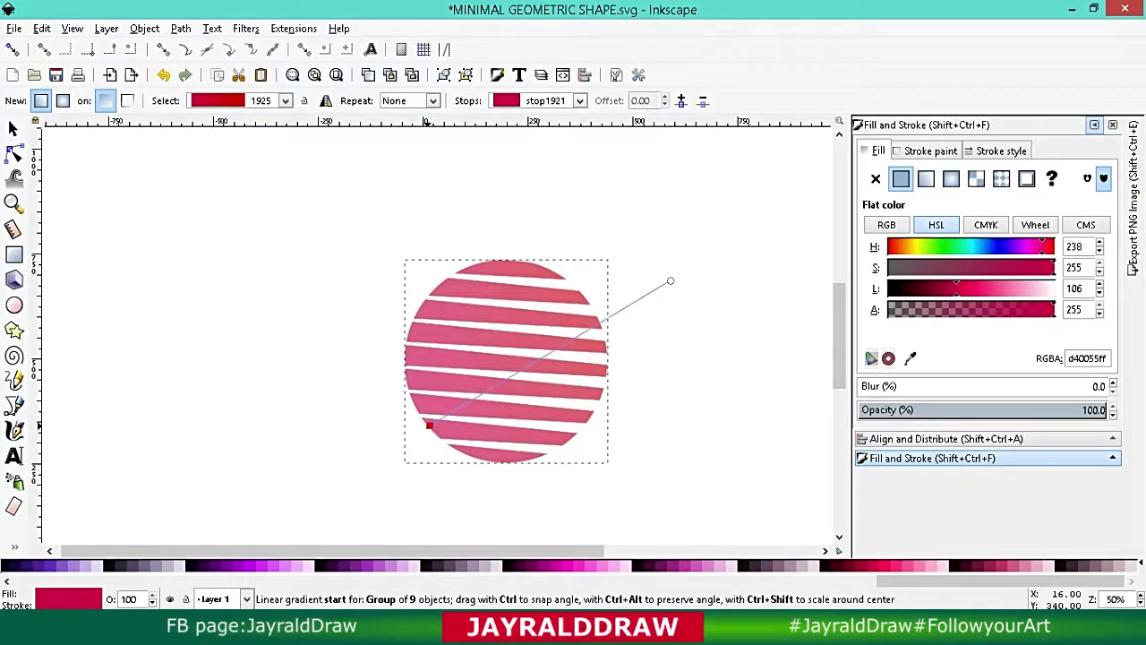
drag(429, 425, 445, 387)
drag(670, 281, 586, 367)
click(534, 385)
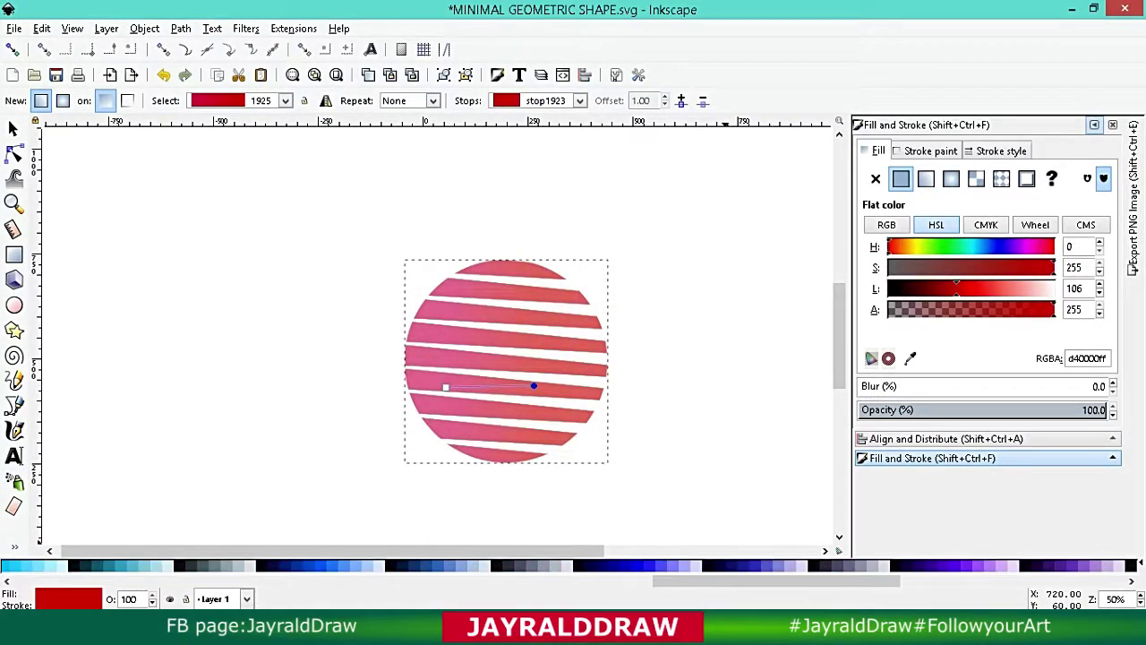
scroll(573, 565, up, 7)
click(196, 565)
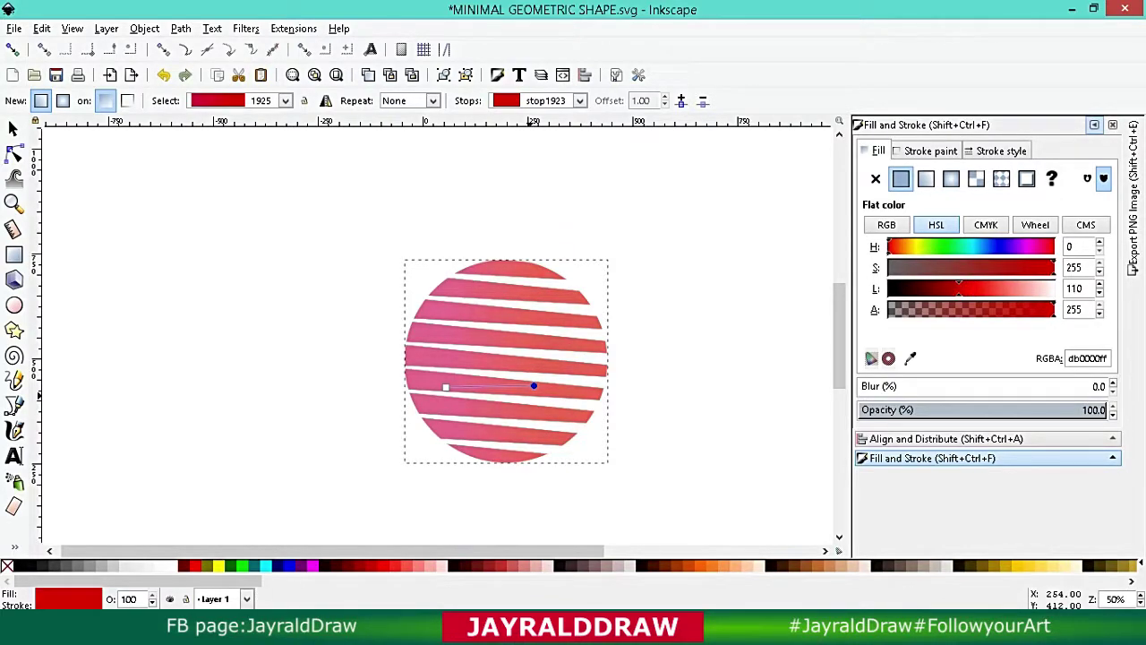
click(445, 387)
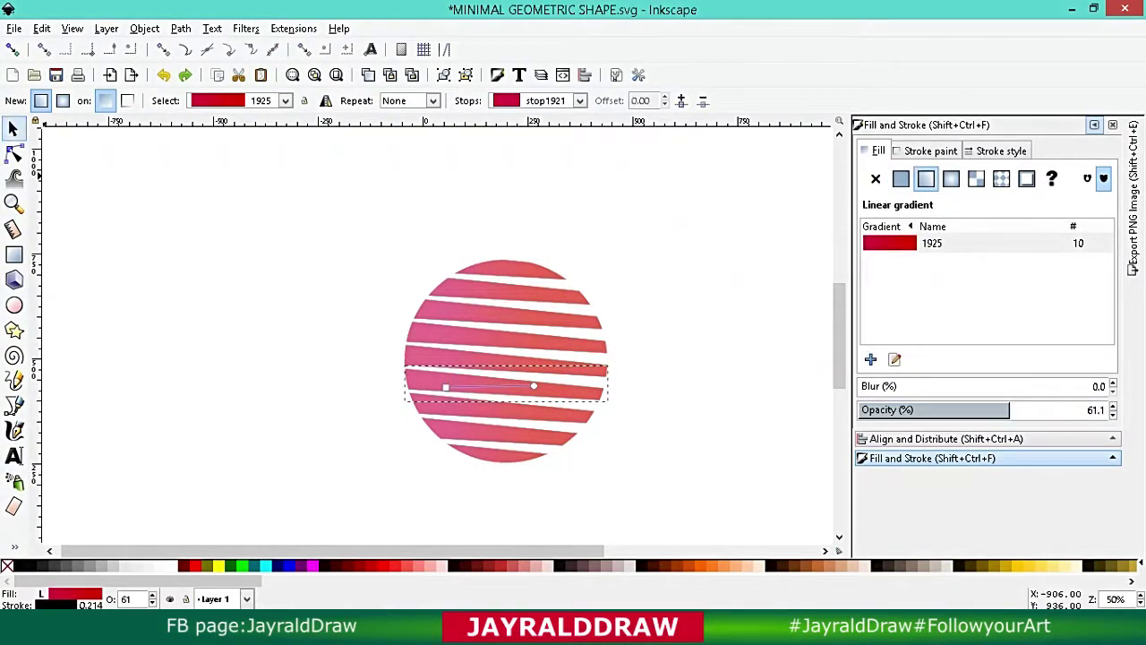
Try a radial gradient, then revert to linear with a fully transparent red end.
click(14, 128)
click(506, 358)
click(951, 178)
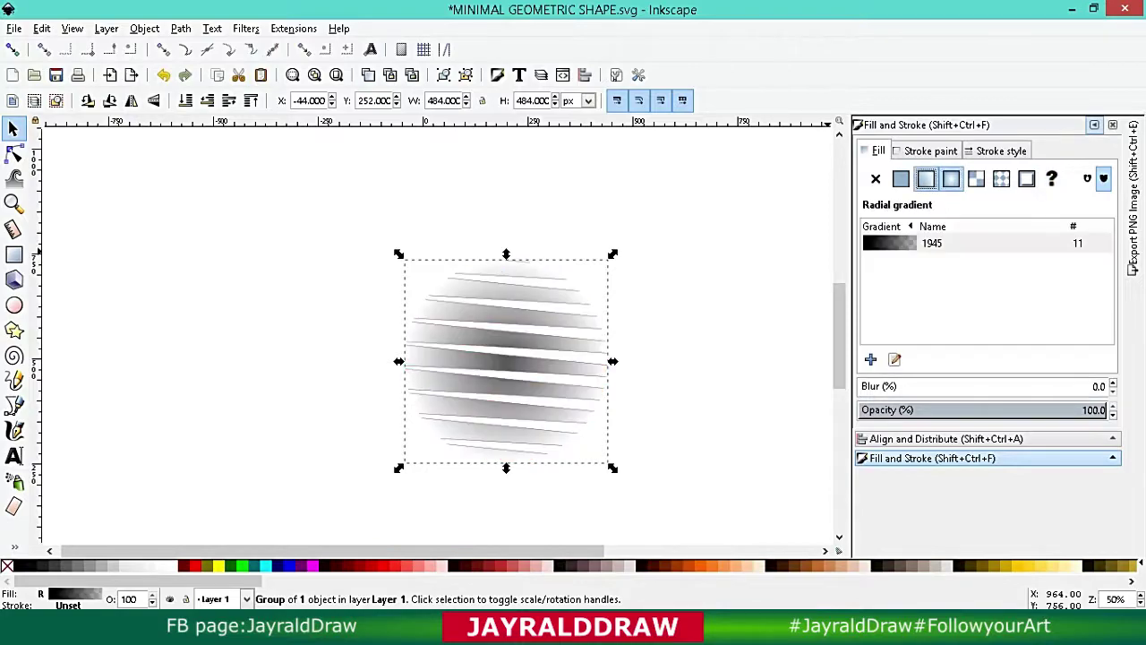
key(g)
click(195, 565)
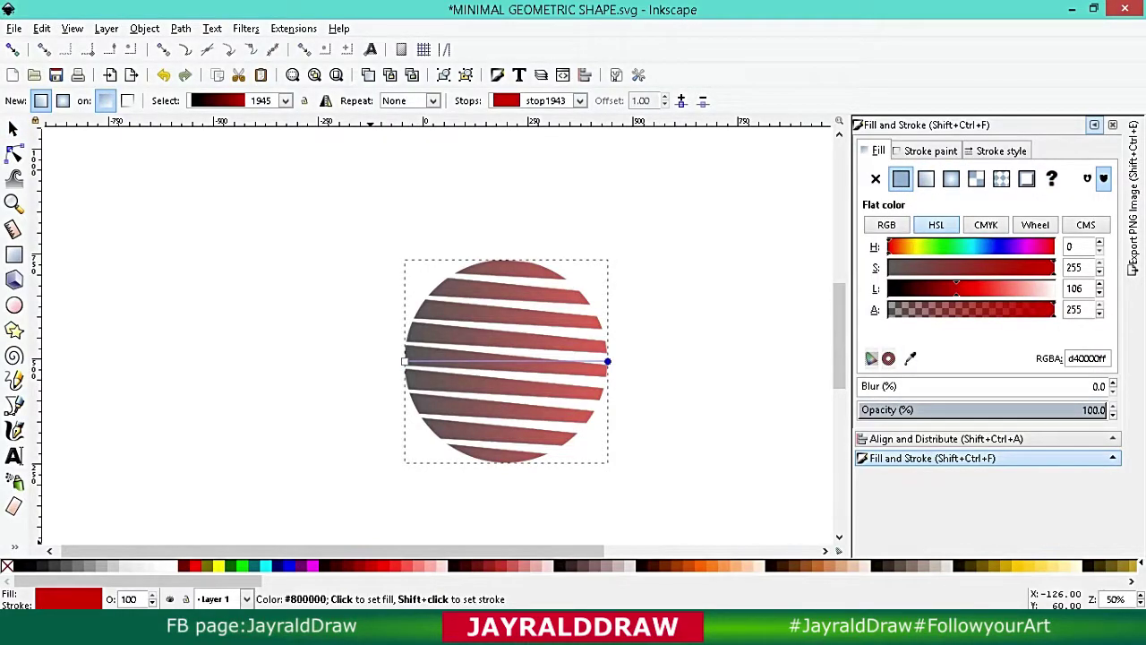
drag(985, 409, 861, 409)
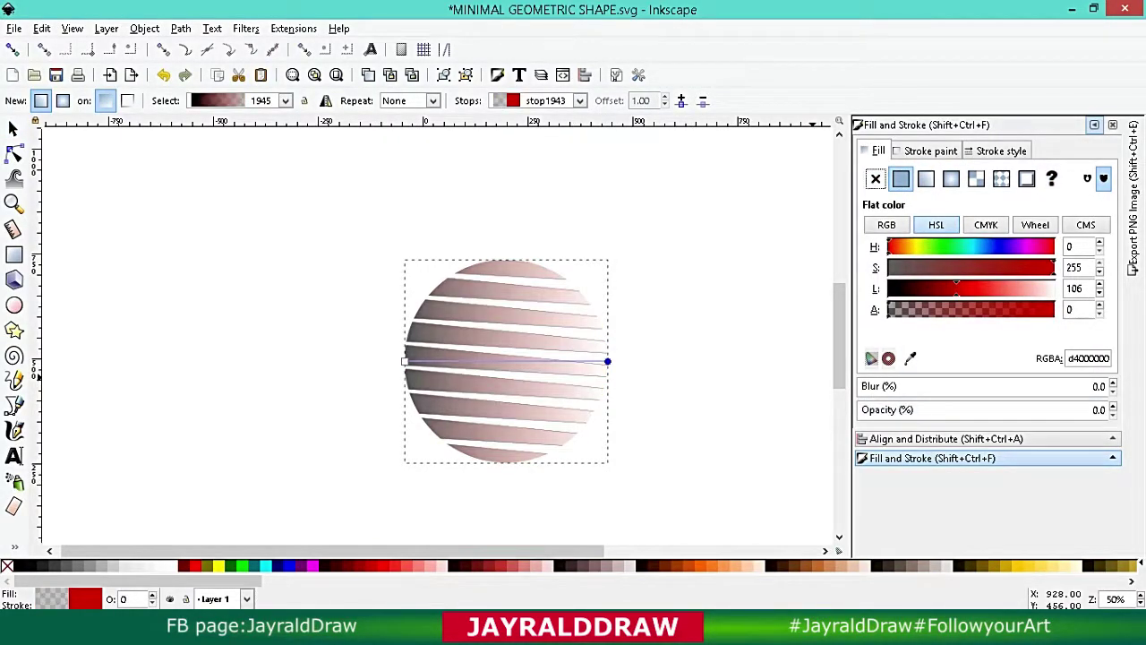
Reselect the striped disc group and give it a solid flat black fill.
key(s)
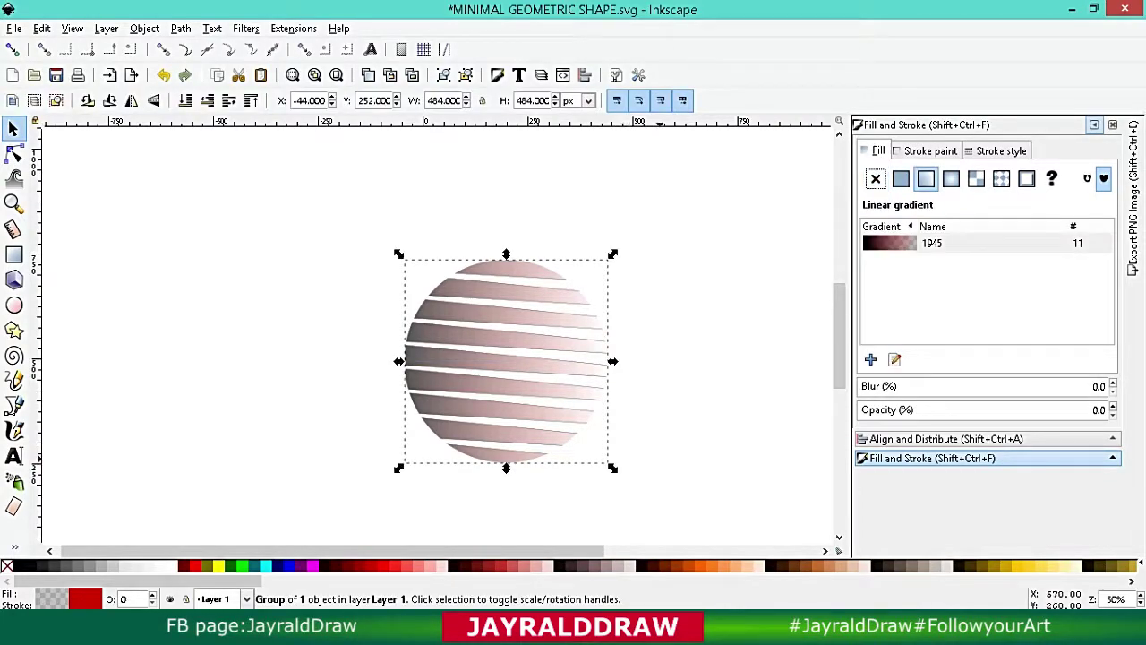
key(Escape)
key(ctrl+a)
click(900, 178)
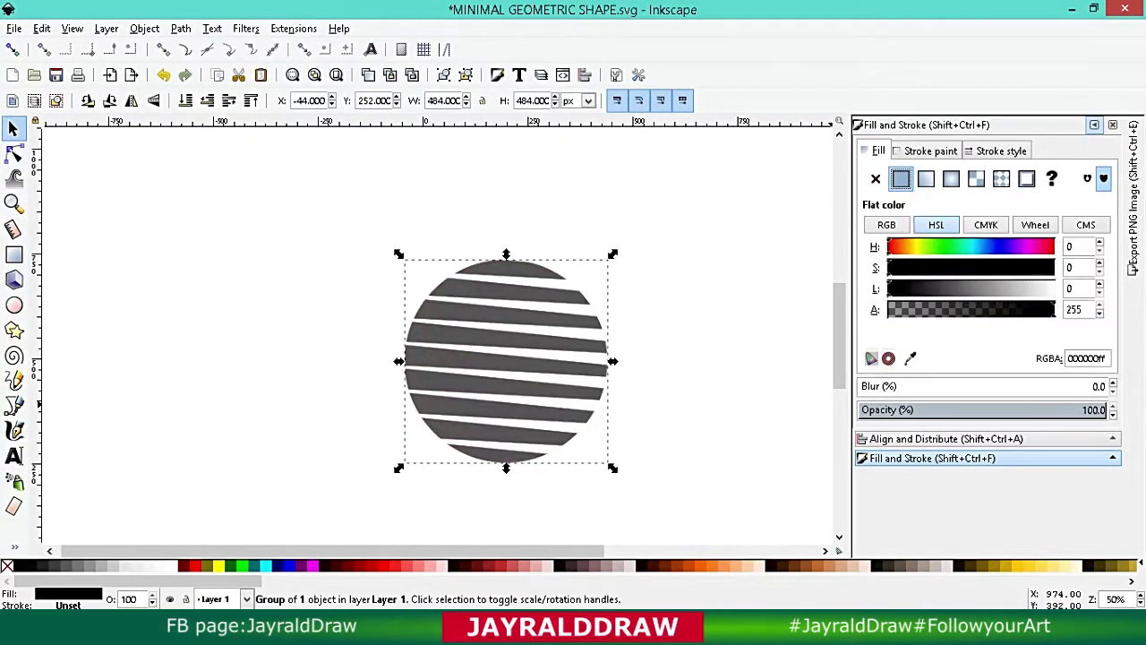
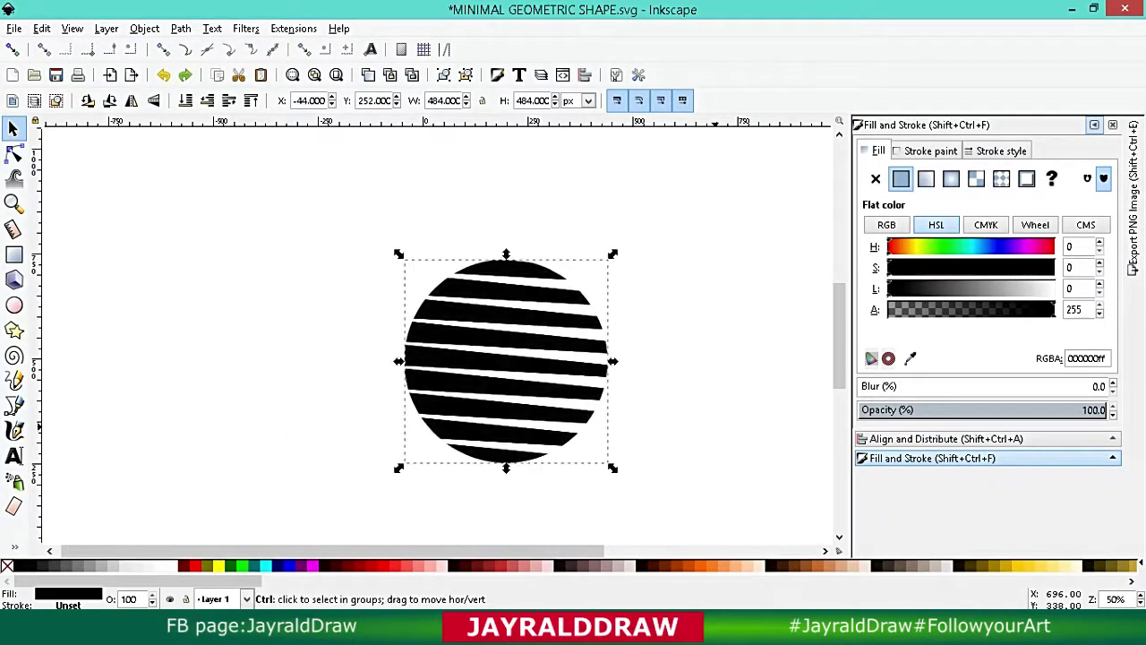
Give the striped circle group a linear gradient fill with a red right-end stop.
click(443, 74)
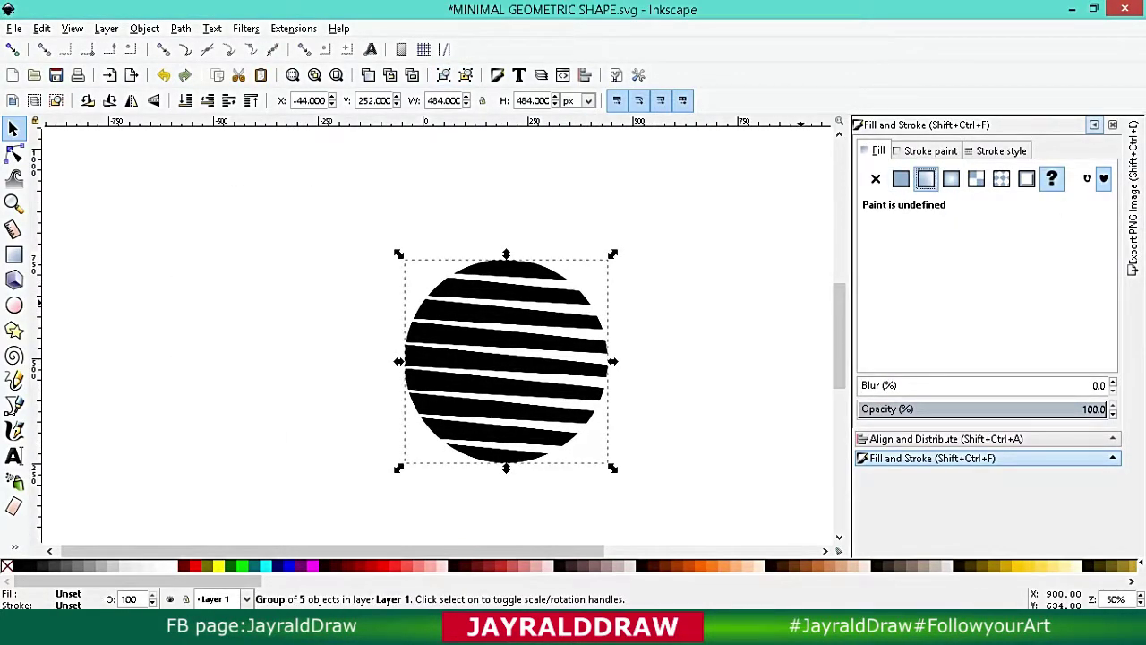
click(951, 178)
click(884, 358)
click(607, 362)
click(184, 565)
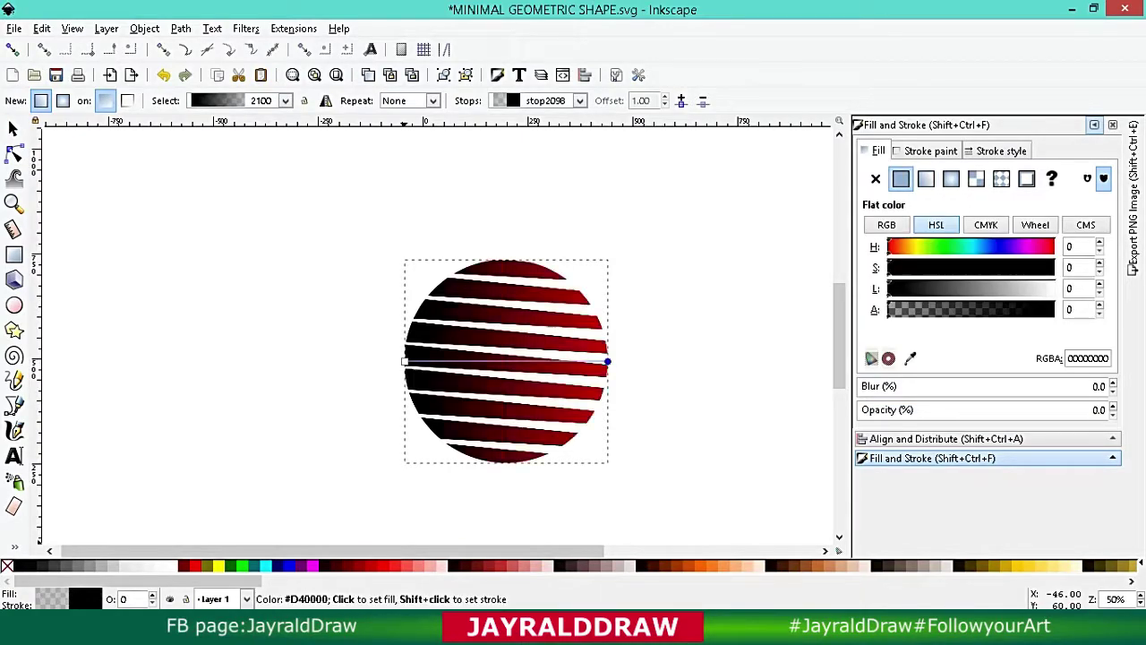
click(373, 565)
Colour the gradient's left stop pink-red.
click(405, 362)
scroll(573, 565, right, 3)
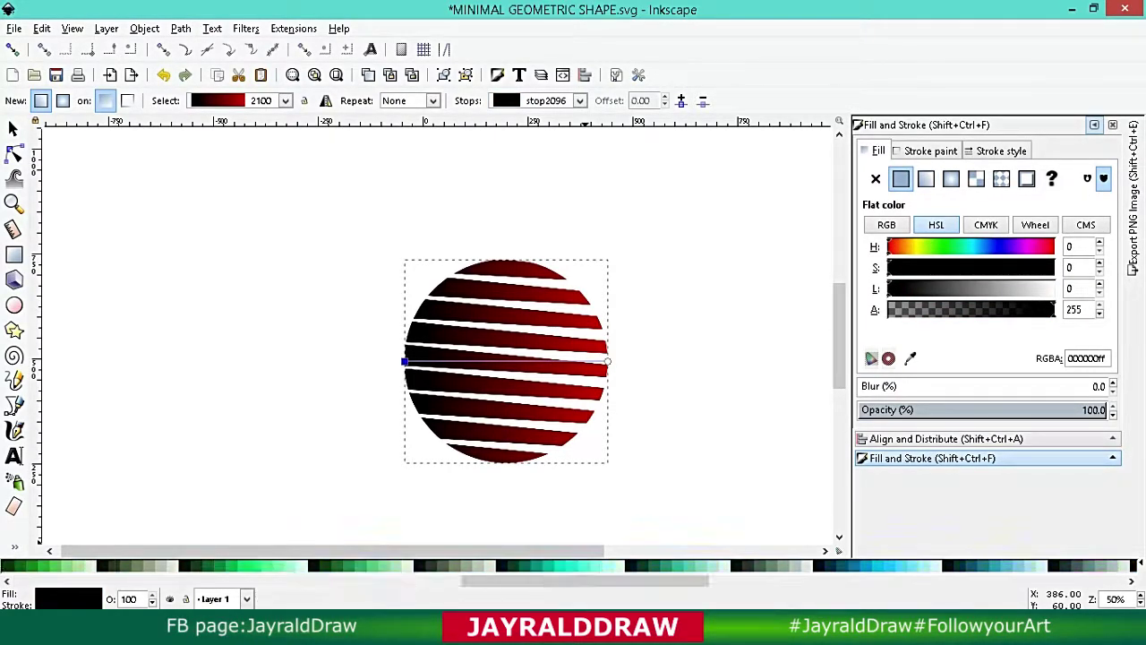
scroll(573, 565, right, 2)
scroll(573, 565, right, 2)
scroll(572, 565, right, 3)
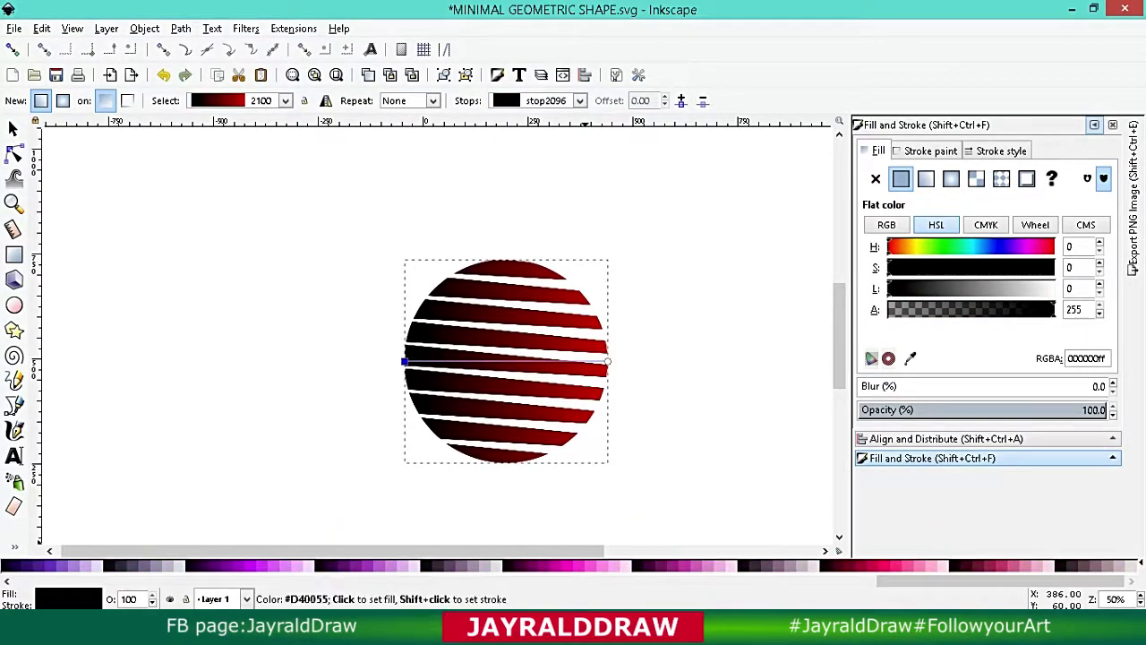
click(895, 565)
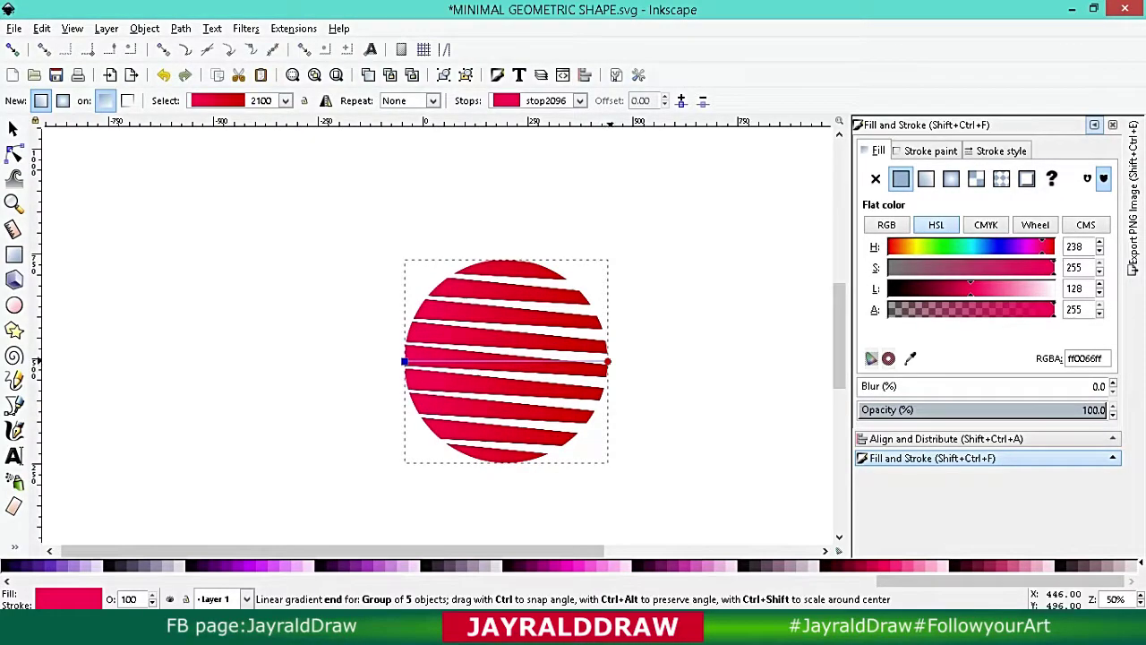
Shift the gradient start, add a crimson middle stop, and darken the start stop to deep maroon.
click(600, 373)
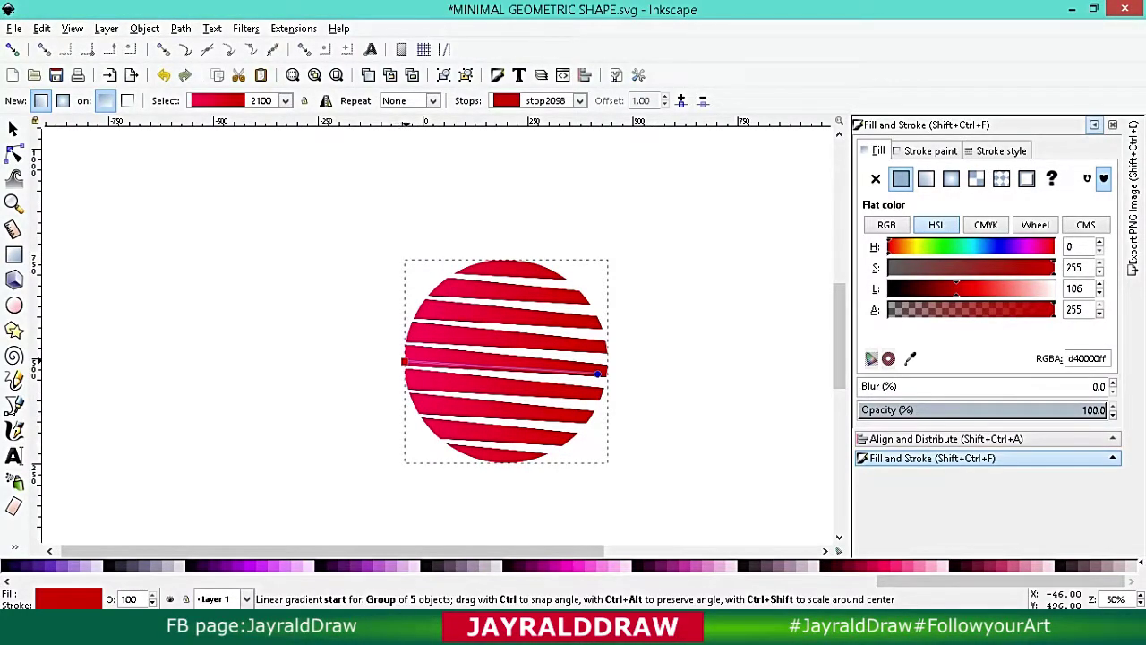
mouse_move(470, 360)
mouse_down()
mouse_move(537, 375)
mouse_move(404, 364)
mouse_up()
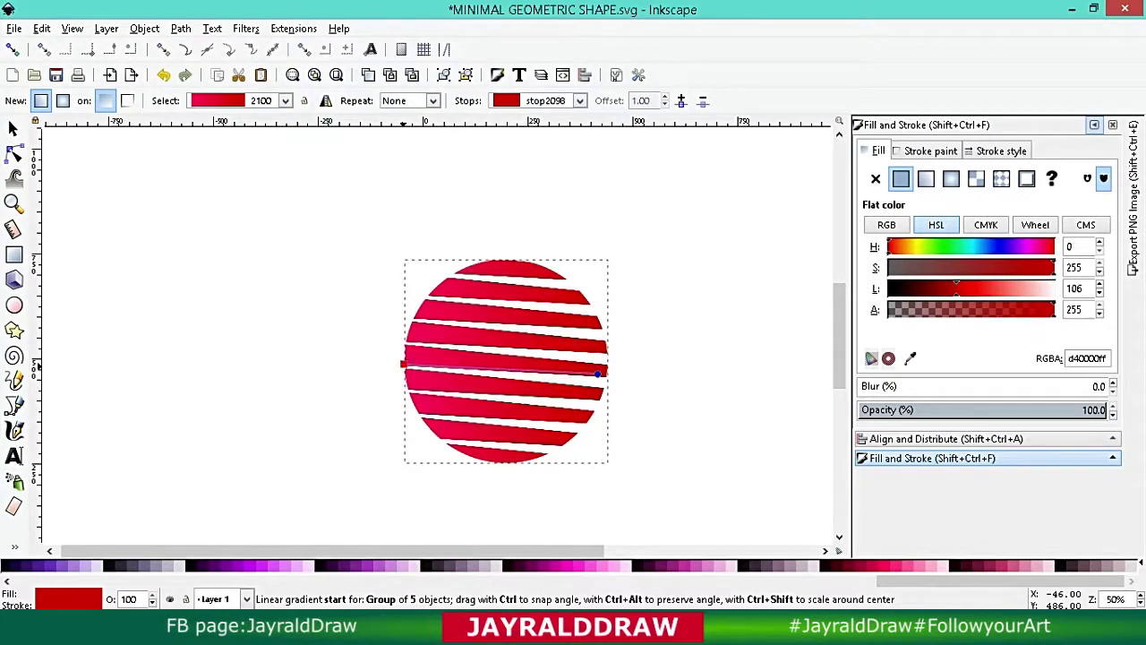
double_click(500, 369)
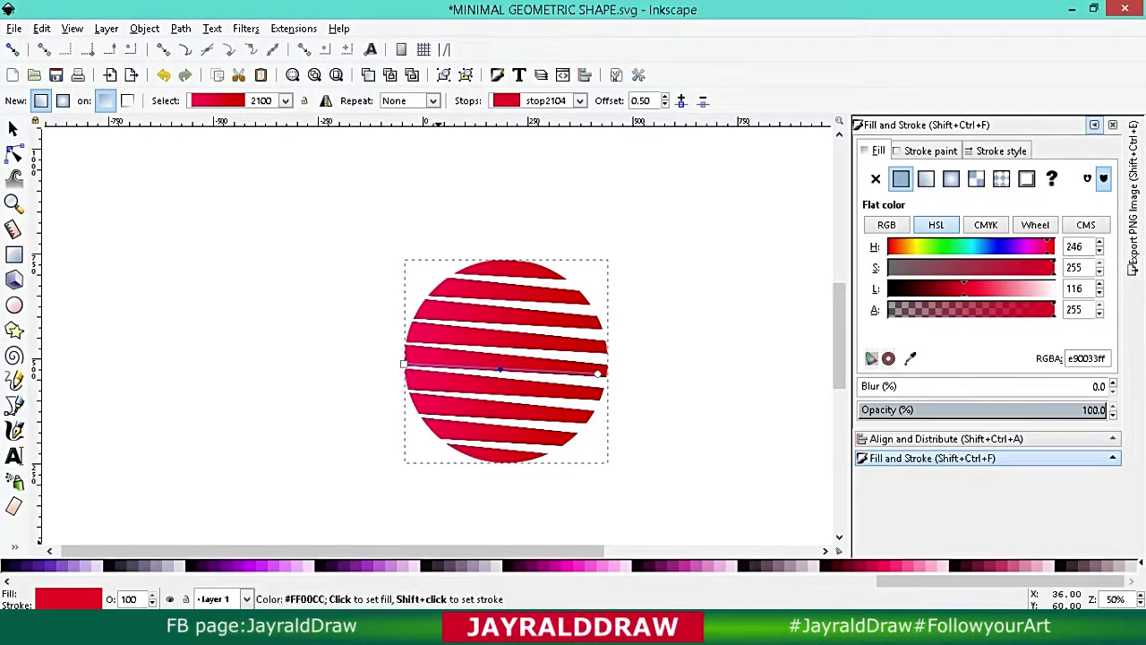
click(895, 564)
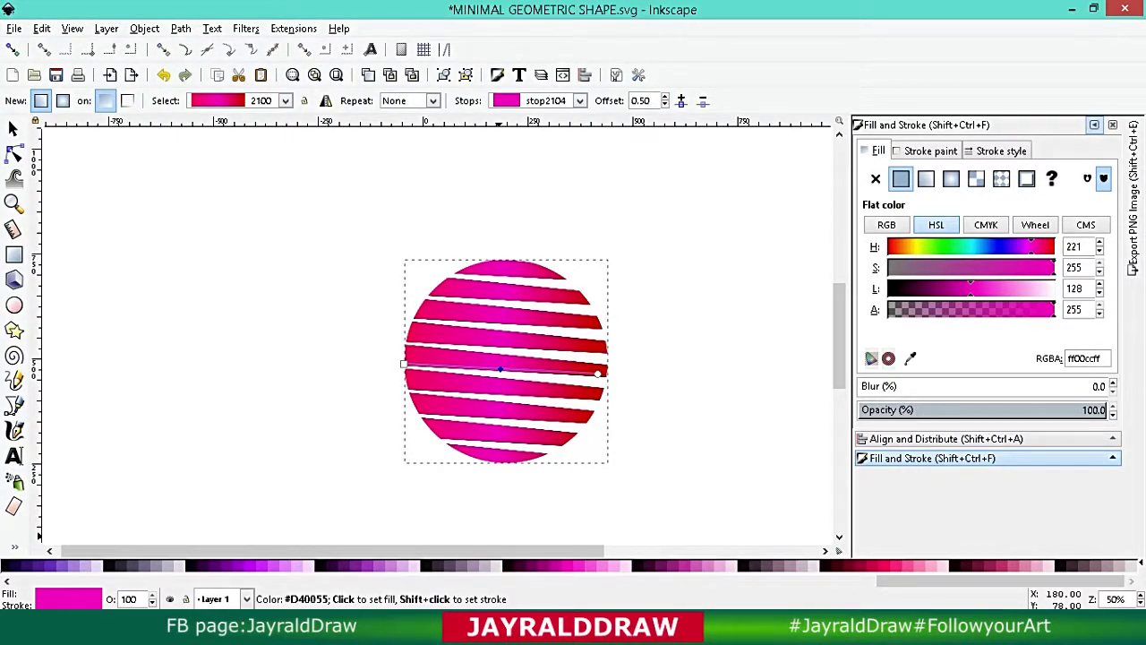
click(963, 563)
click(404, 363)
click(940, 564)
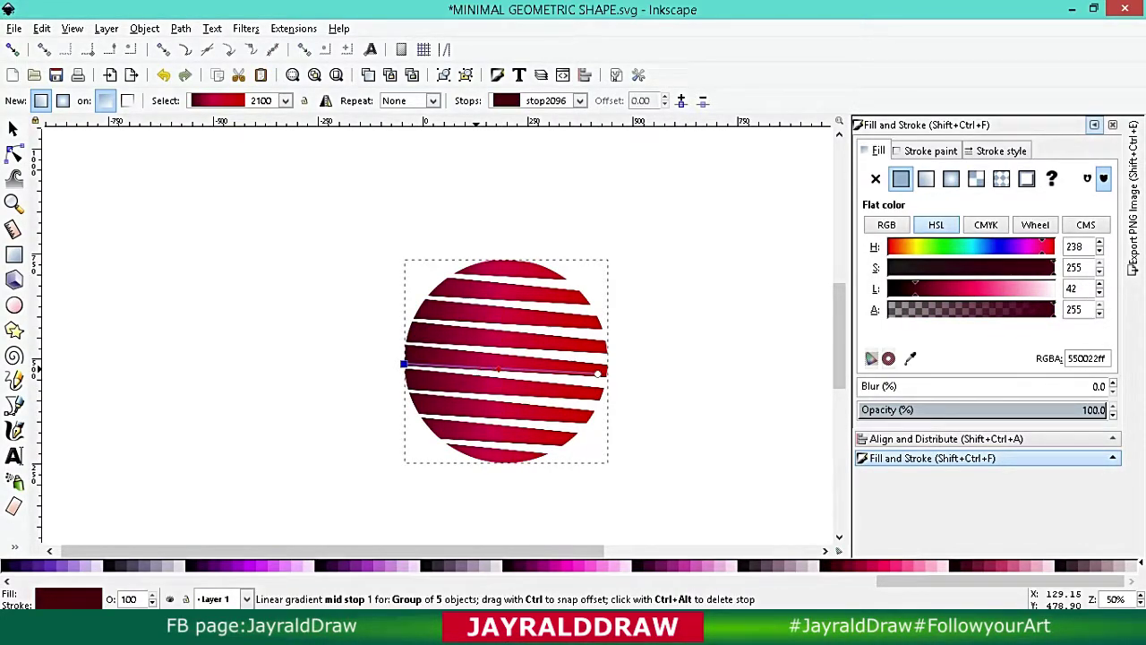
mouse_move(498, 368)
mouse_down()
mouse_move(561, 370)
mouse_move(479, 367)
mouse_up()
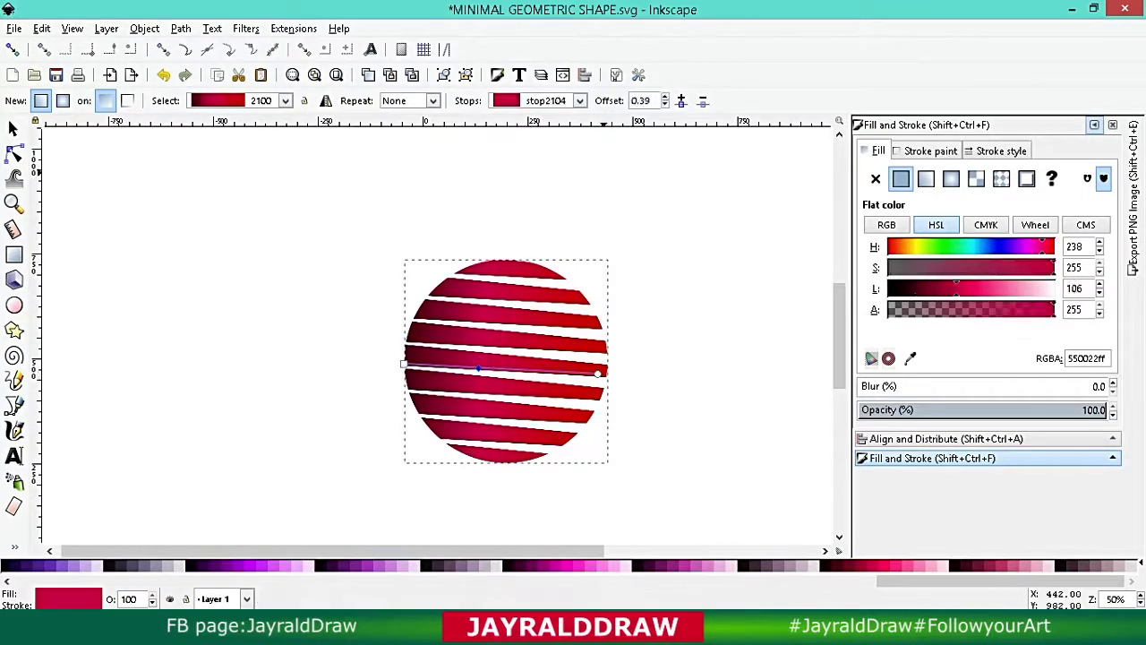
click(680, 100)
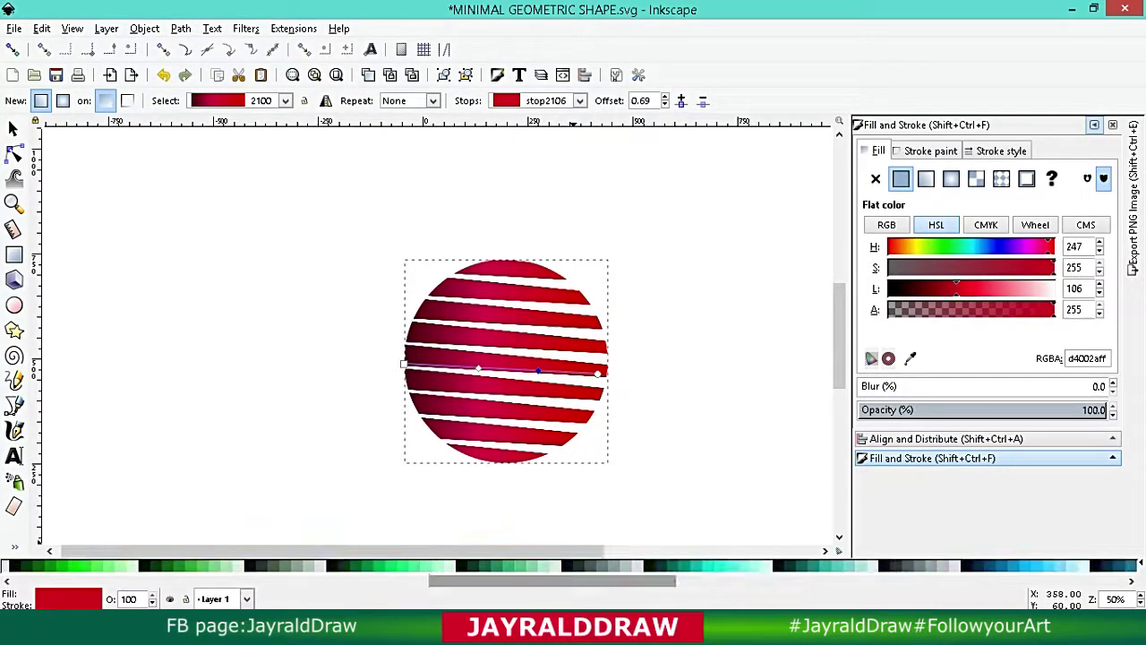
Add golden-yellow and orange stops, and colour a stop at offset 0.59 green.
scroll(573, 565, left, 10)
click(405, 565)
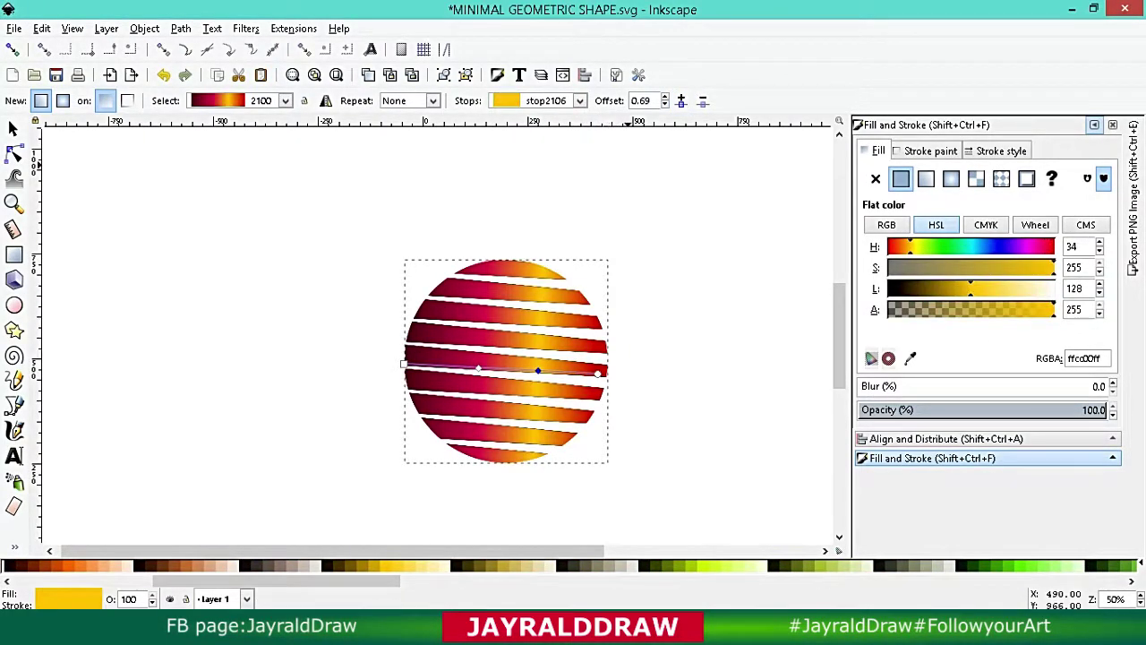
click(680, 100)
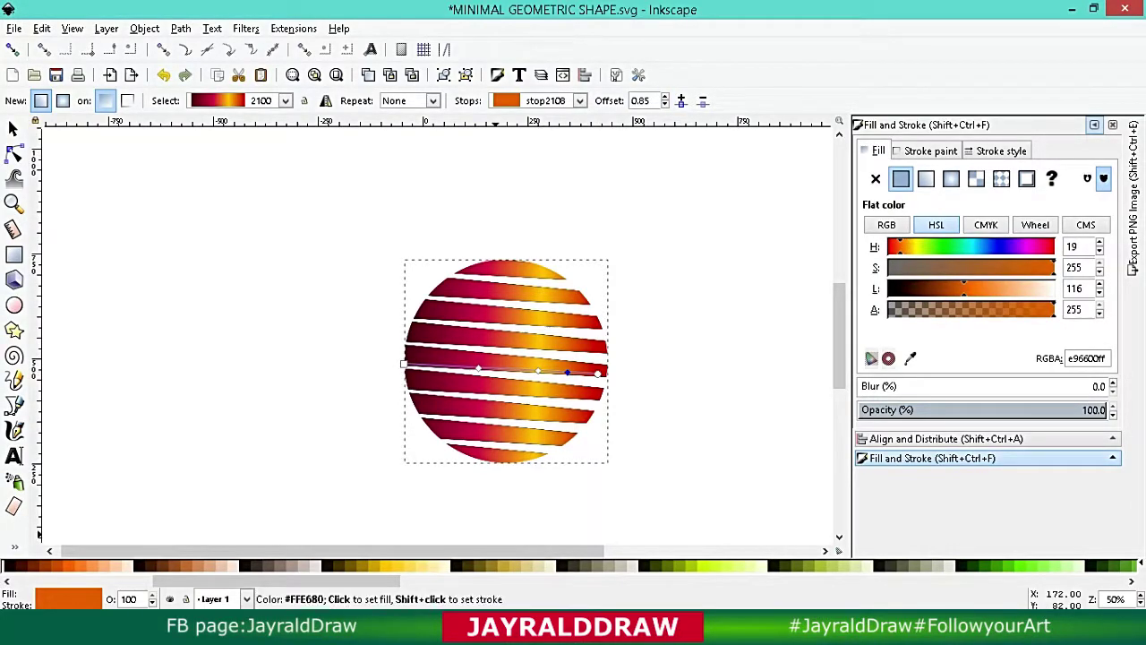
click(537, 369)
click(36, 565)
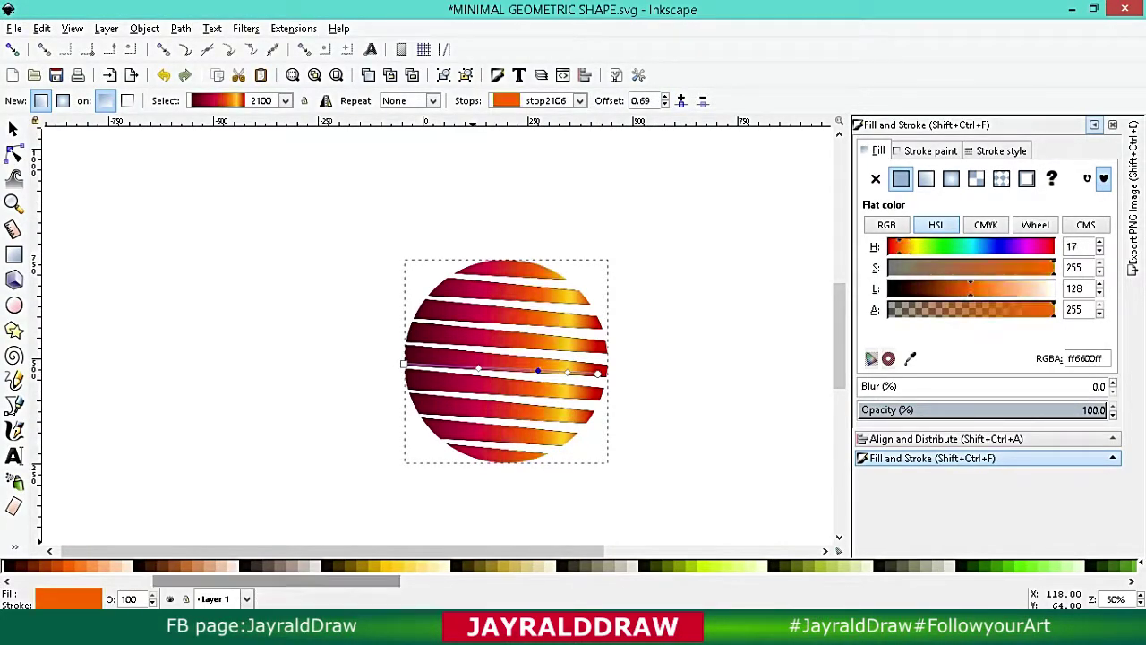
drag(269, 580, 214, 580)
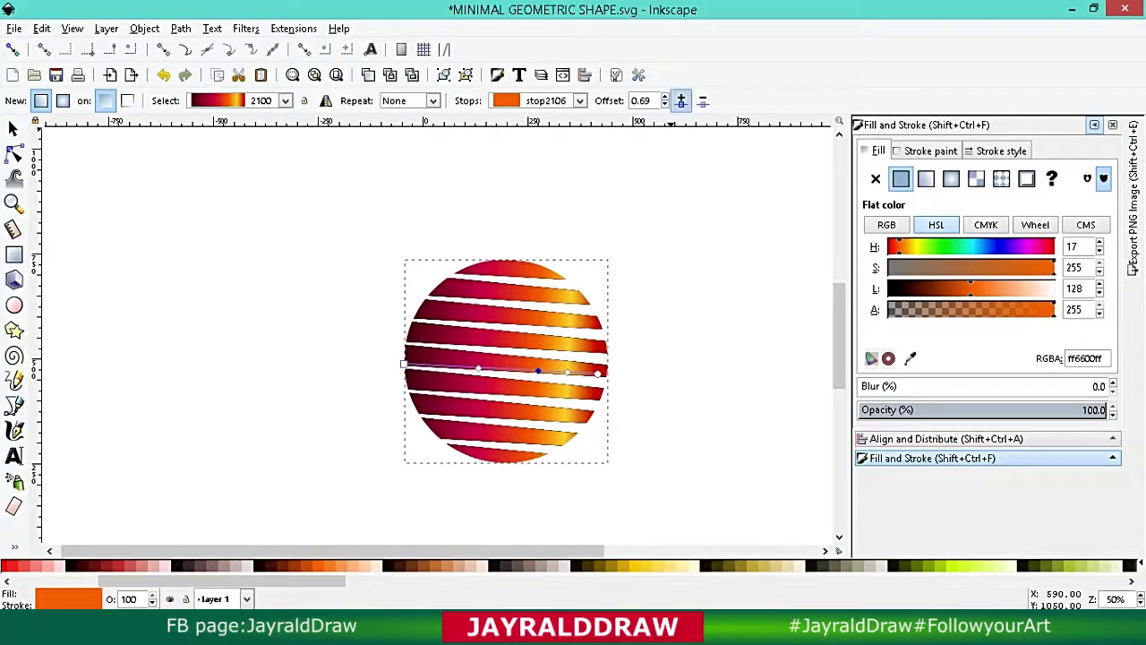
drag(537, 370, 516, 369)
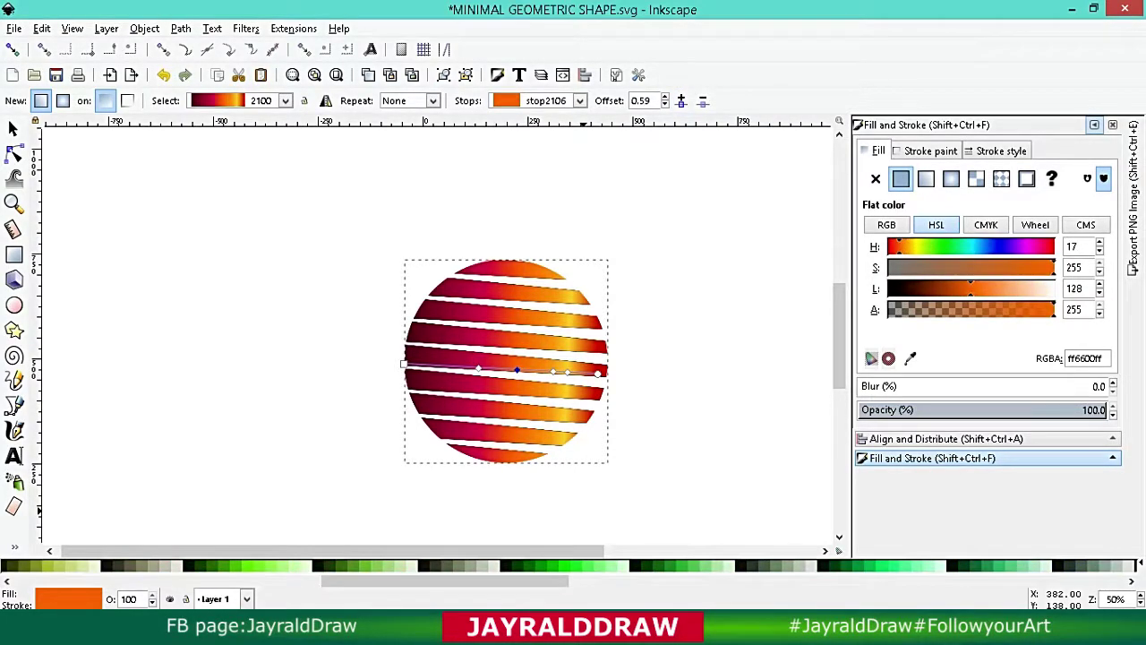
click(260, 565)
click(403, 363)
Add a blue middle stop, move the red stop to 0.17, and add a violet stop at 0.33.
double_click(498, 370)
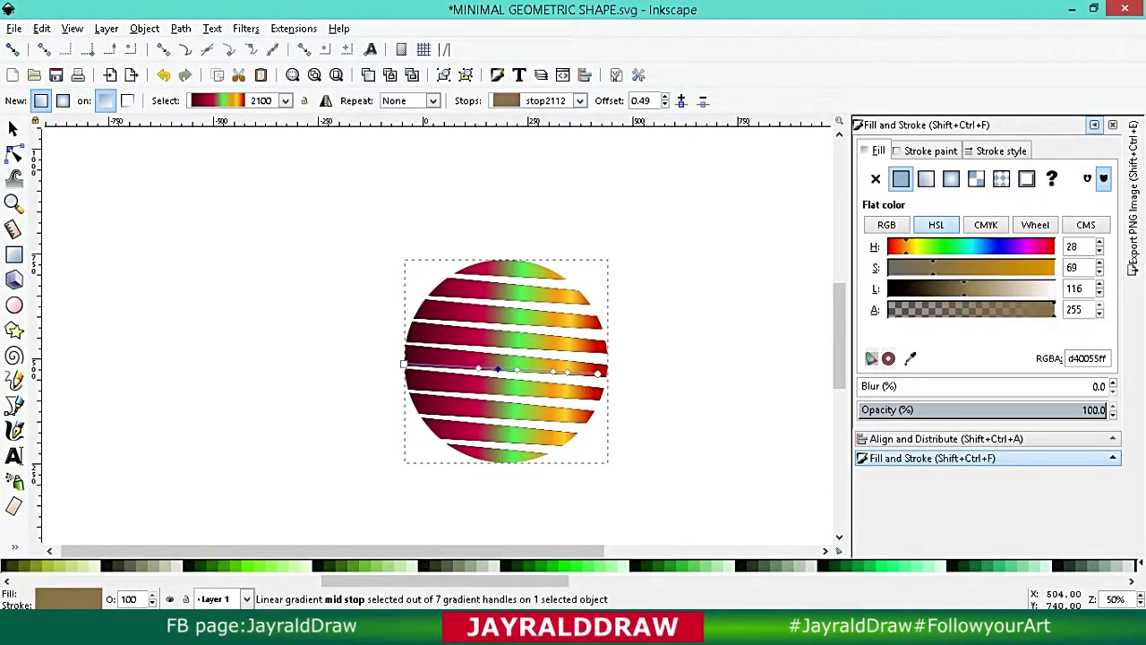
drag(452, 580, 671, 580)
click(475, 565)
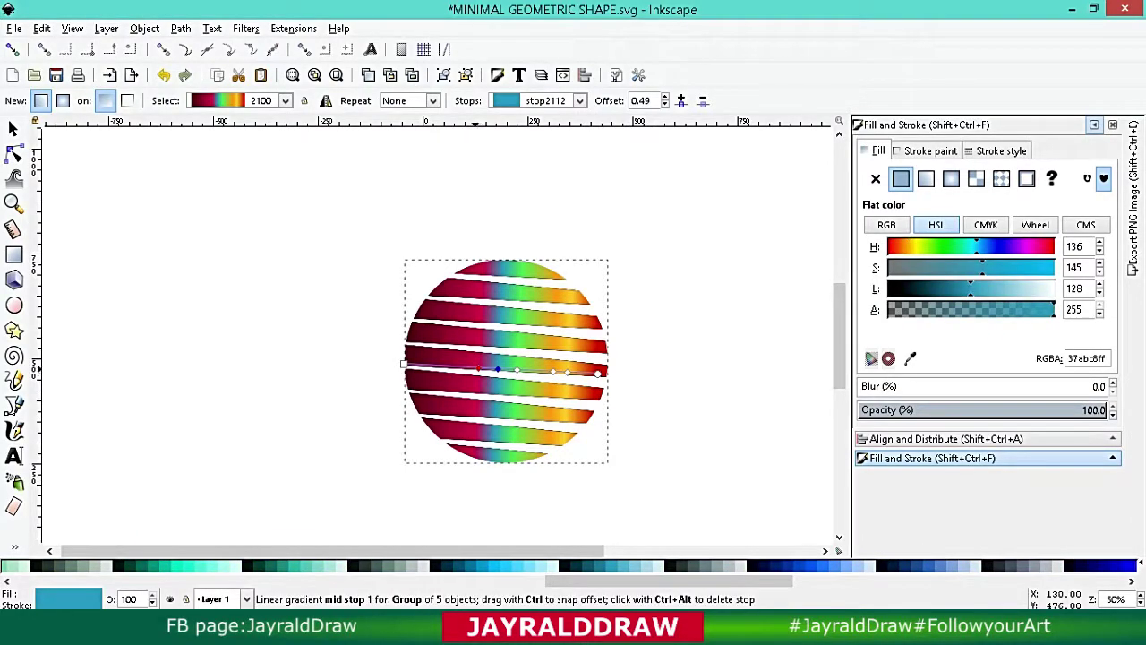
drag(477, 368, 438, 366)
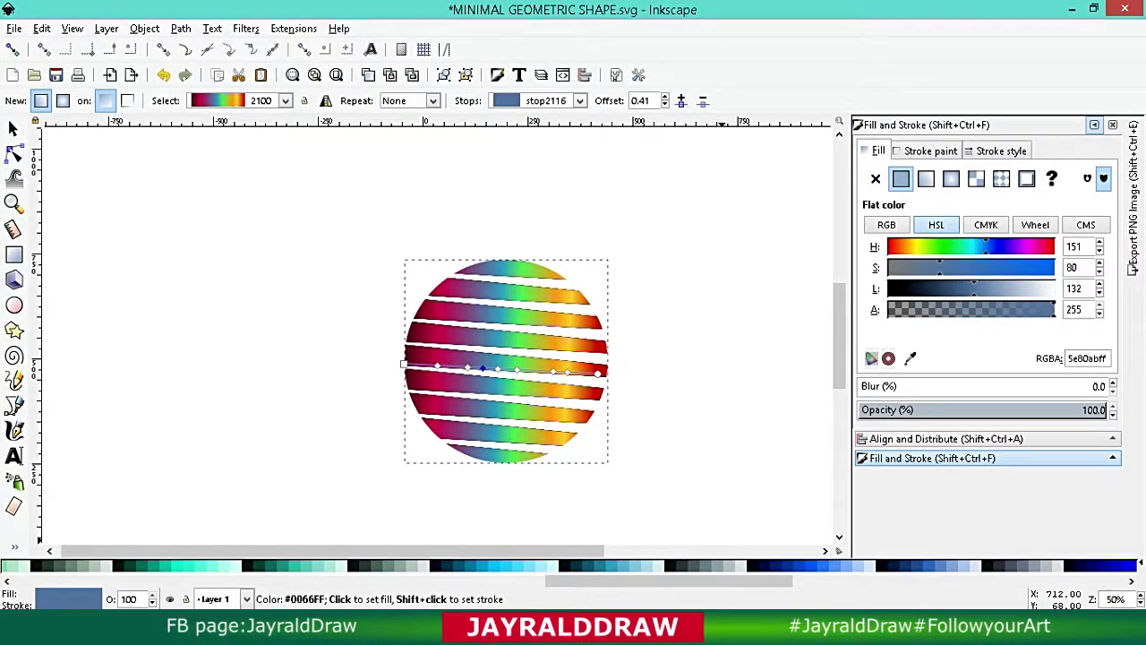
double_click(484, 368)
drag(667, 580, 956, 580)
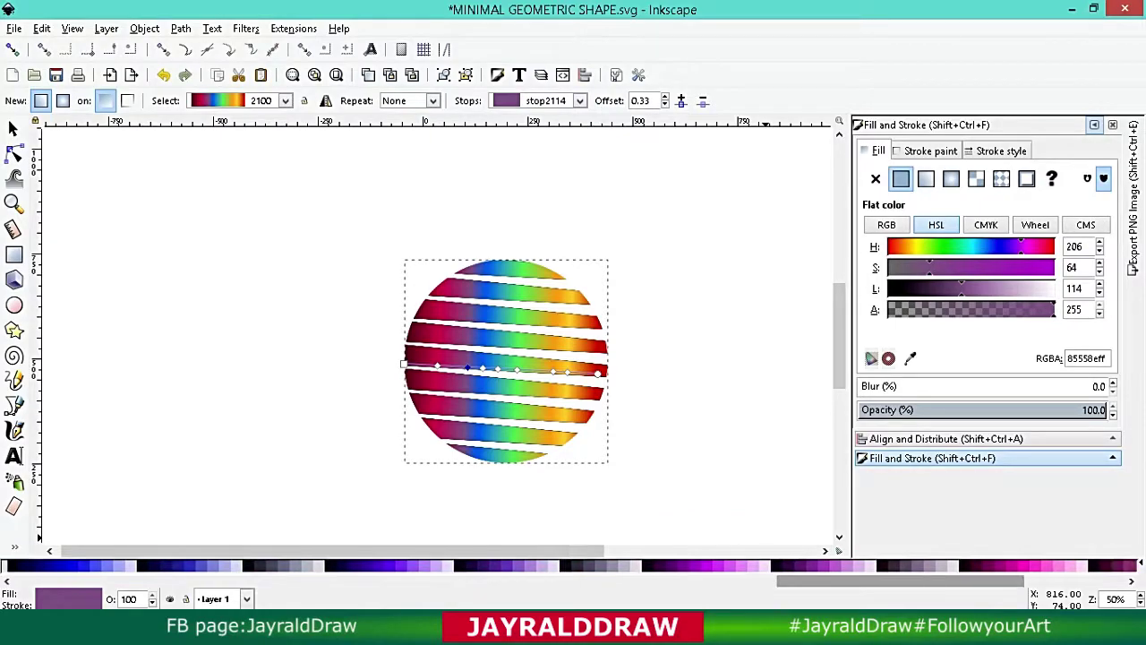
click(1048, 565)
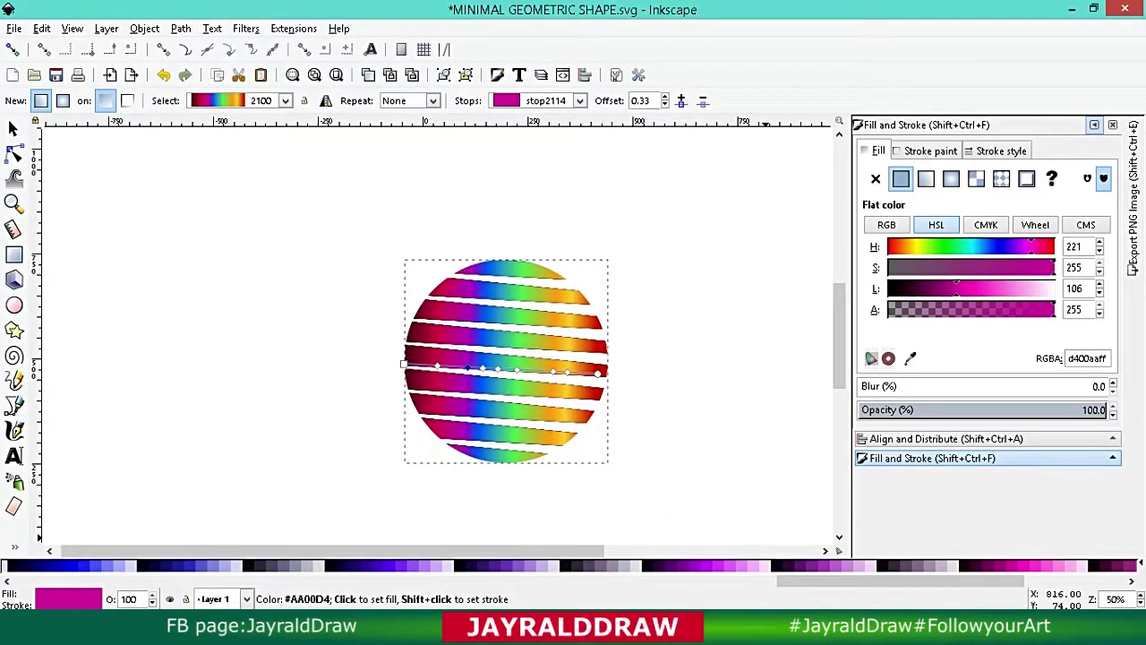
click(501, 565)
click(12, 128)
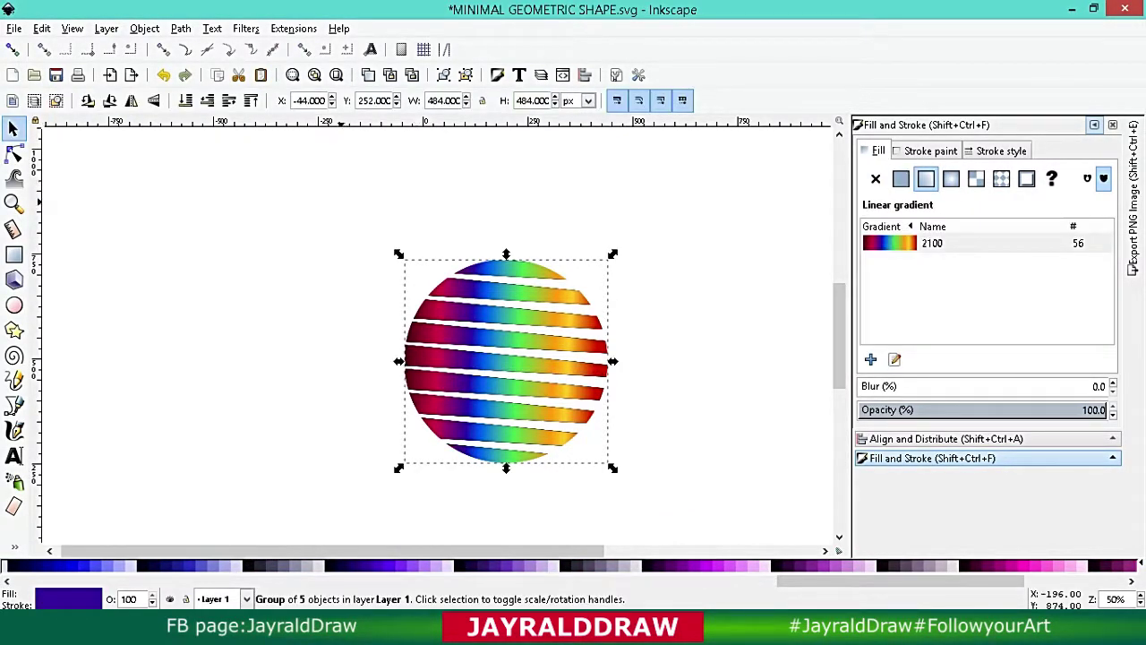
key(Escape)
Draw a flat dark grey ellipse below the striped circle as a shadow.
click(1094, 125)
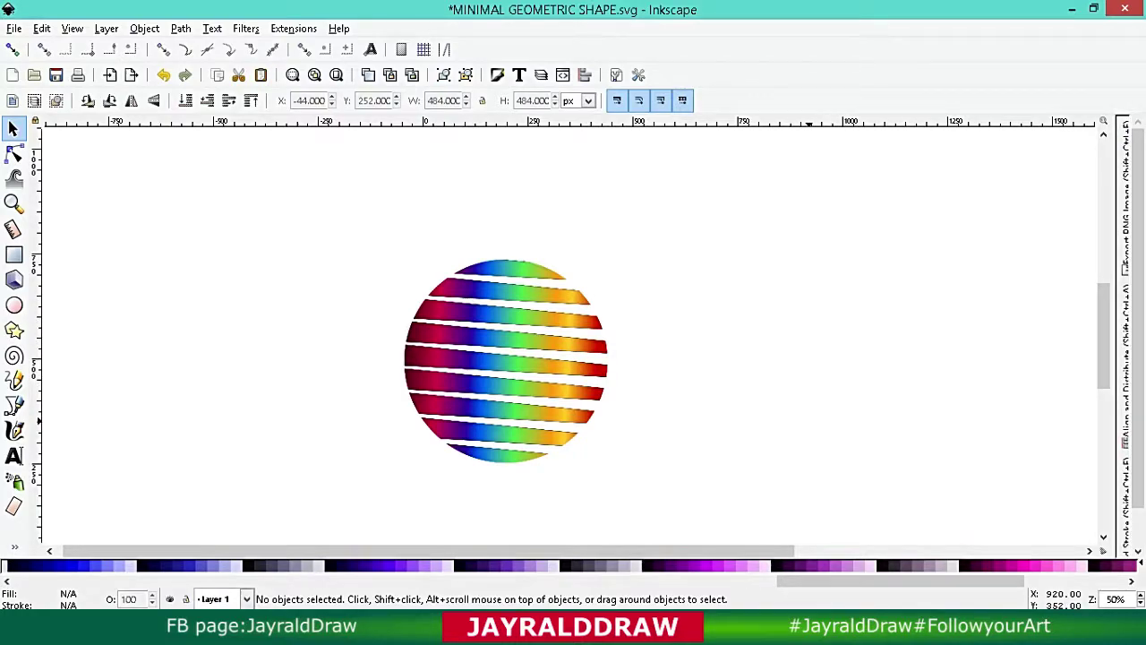
key(minus)
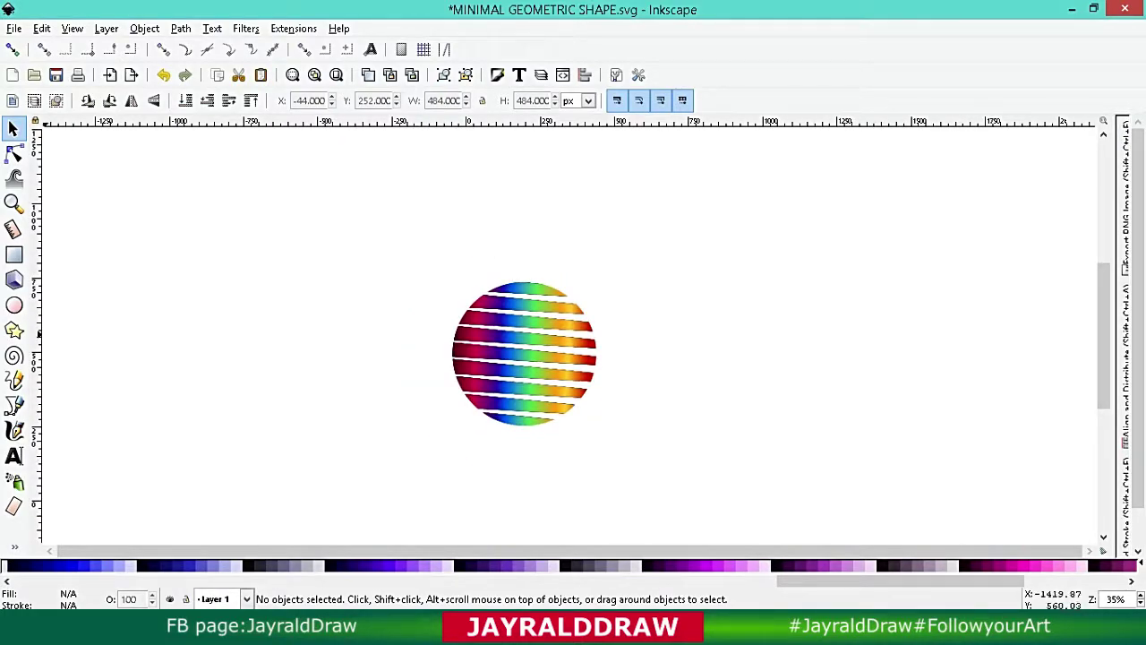
click(14, 305)
drag(467, 447, 597, 465)
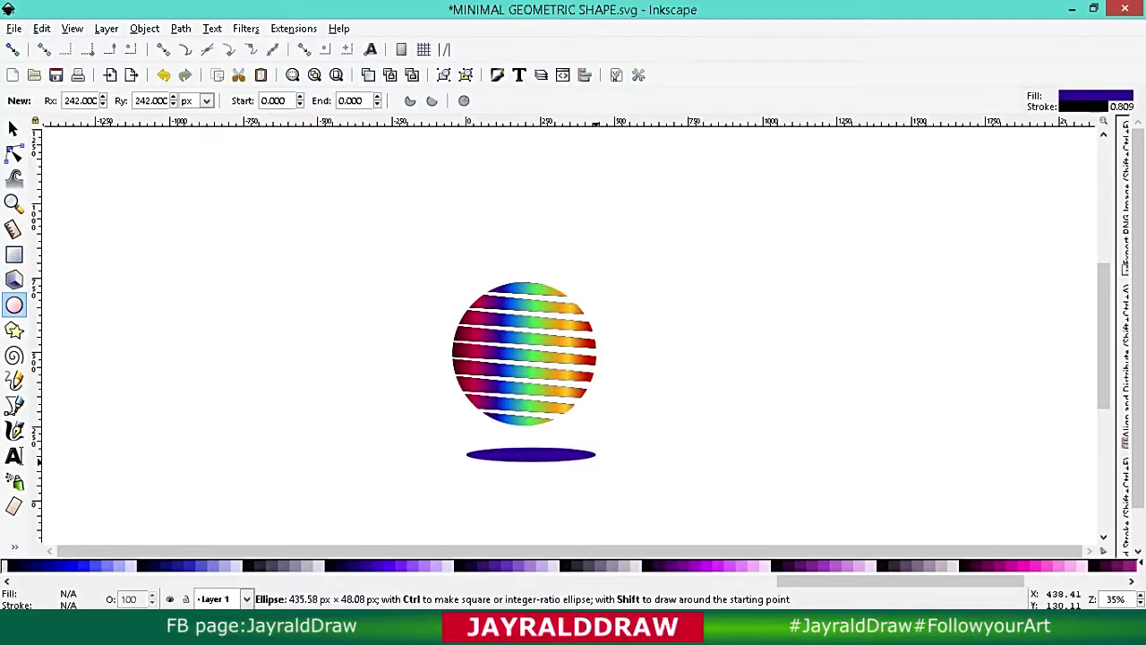
click(545, 565)
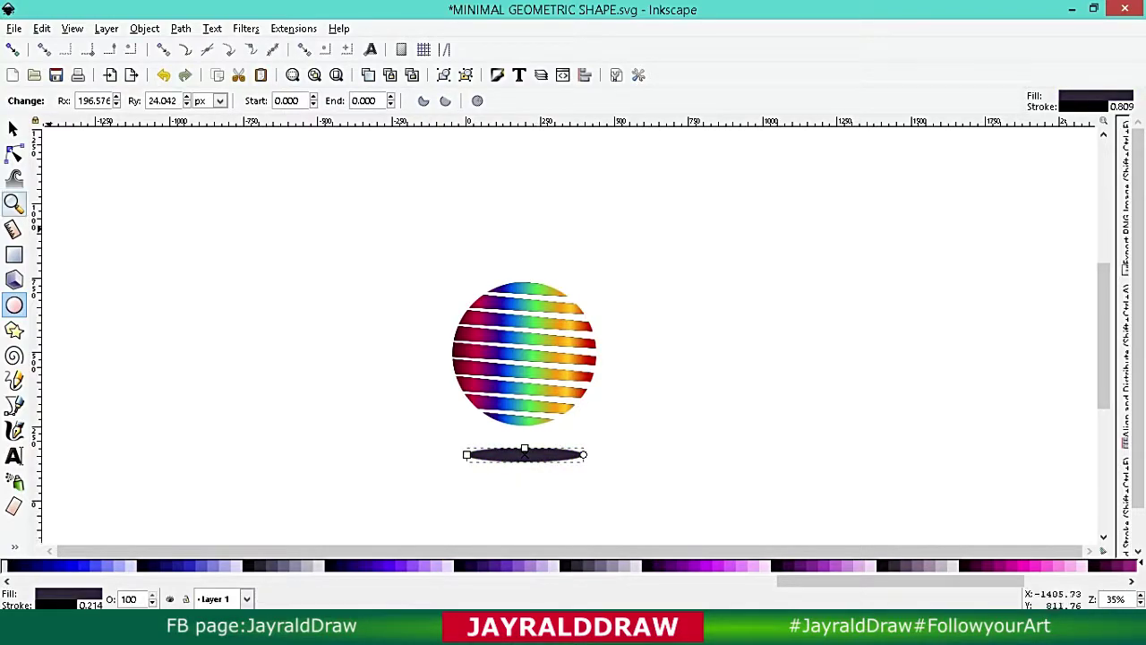
Blur the shadow ellipse to 10 in Fill and Stroke.
key(s)
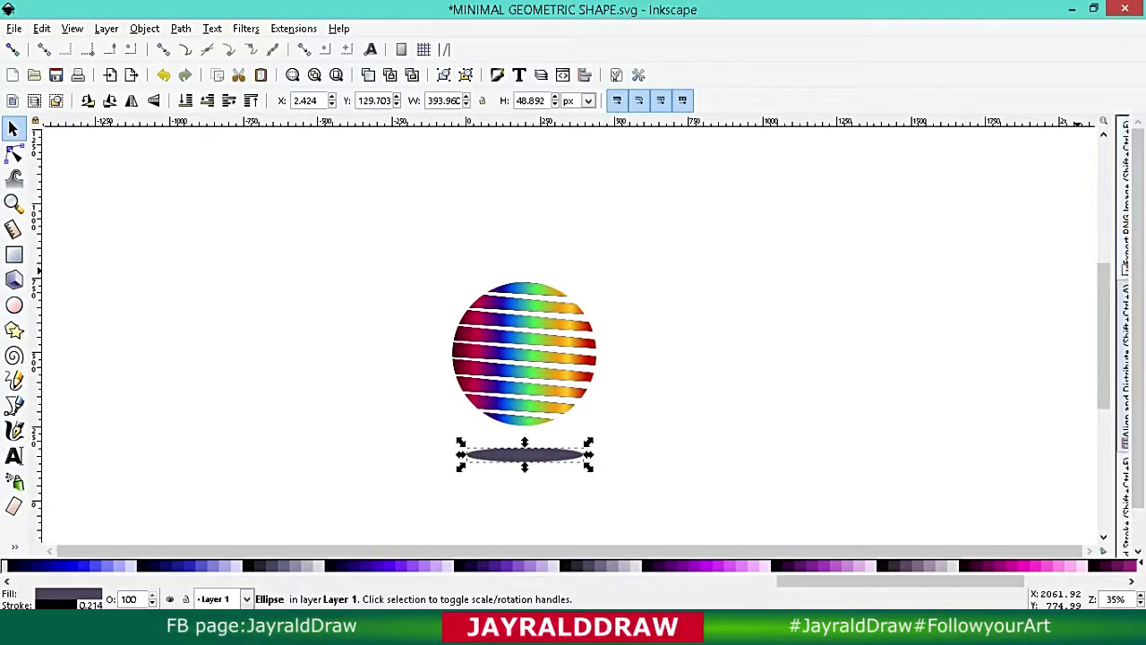
key(ctrl+shift+f)
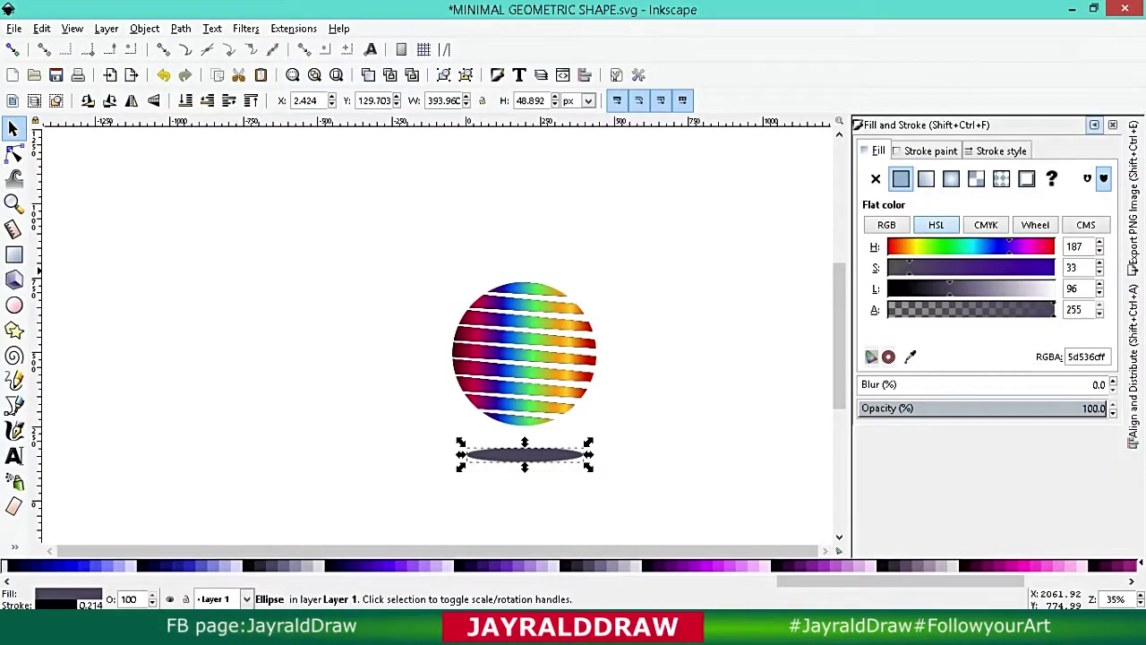
drag(862, 384, 881, 384)
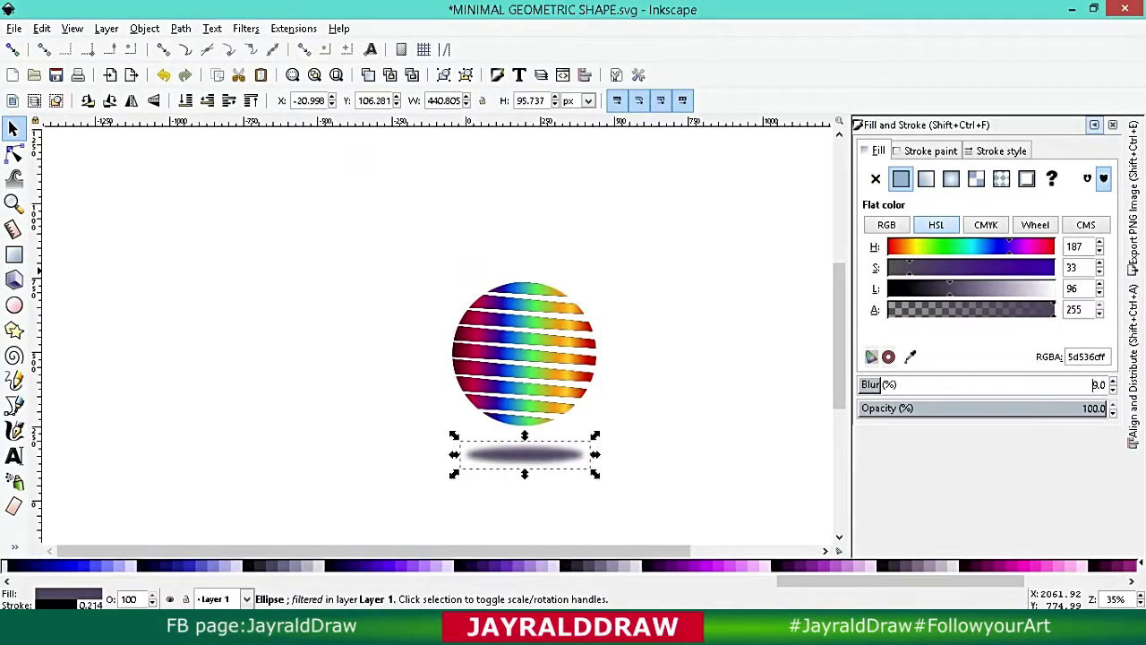
text(10)
key(Escape)
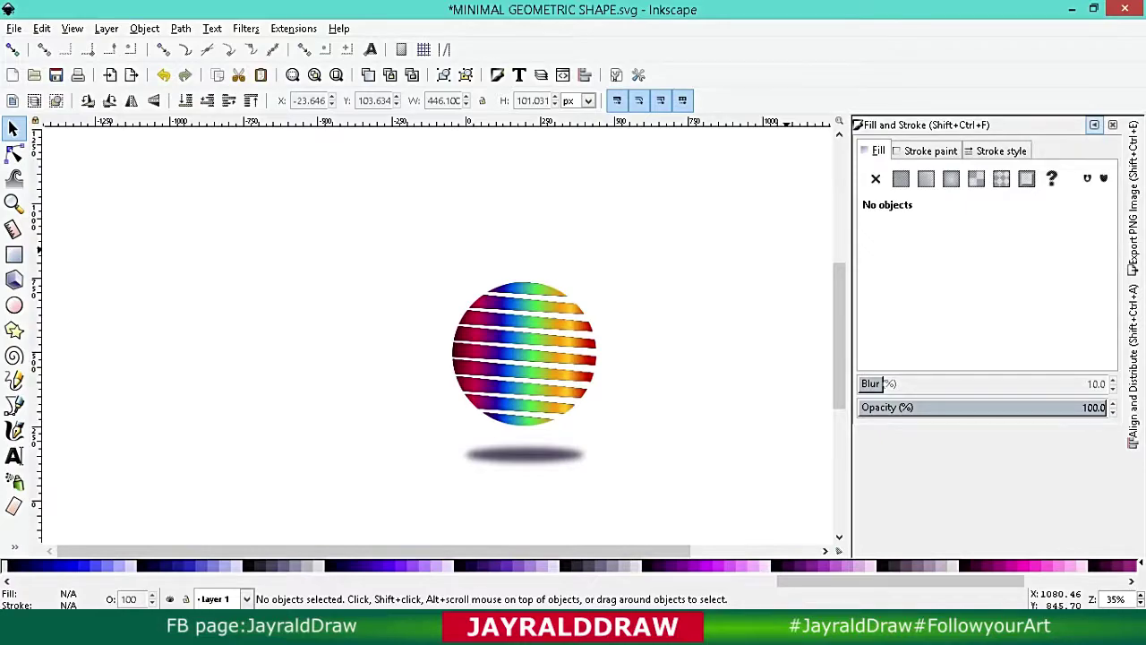
click(1094, 124)
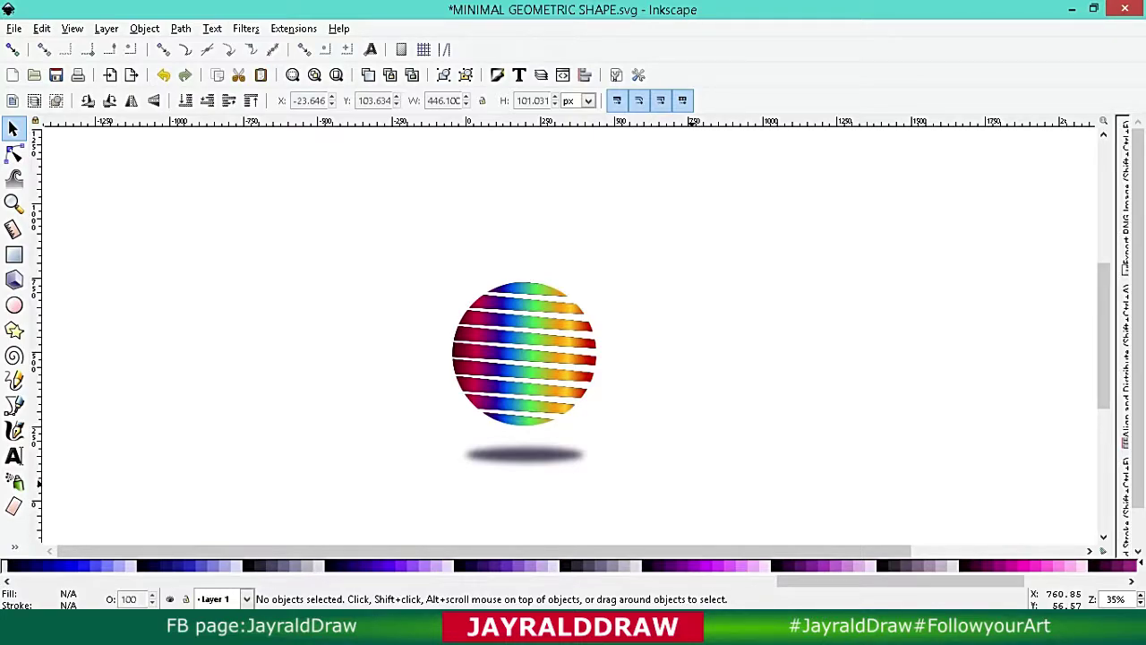
key(plus)
key(plus)
key(plus)
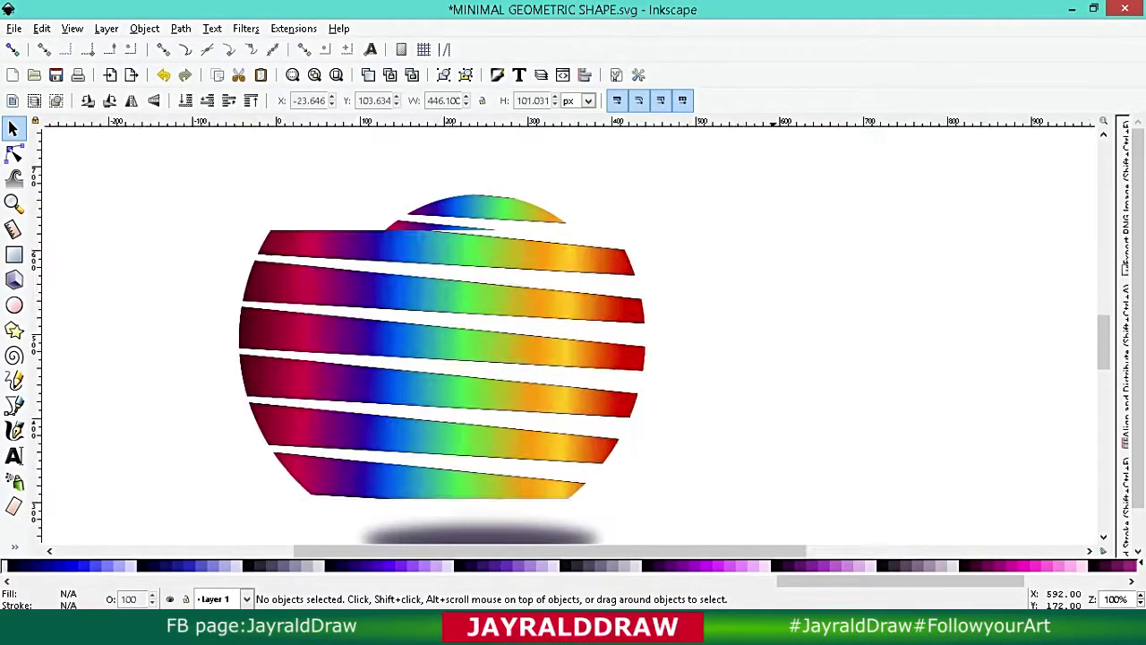
key(minus)
key(minus)
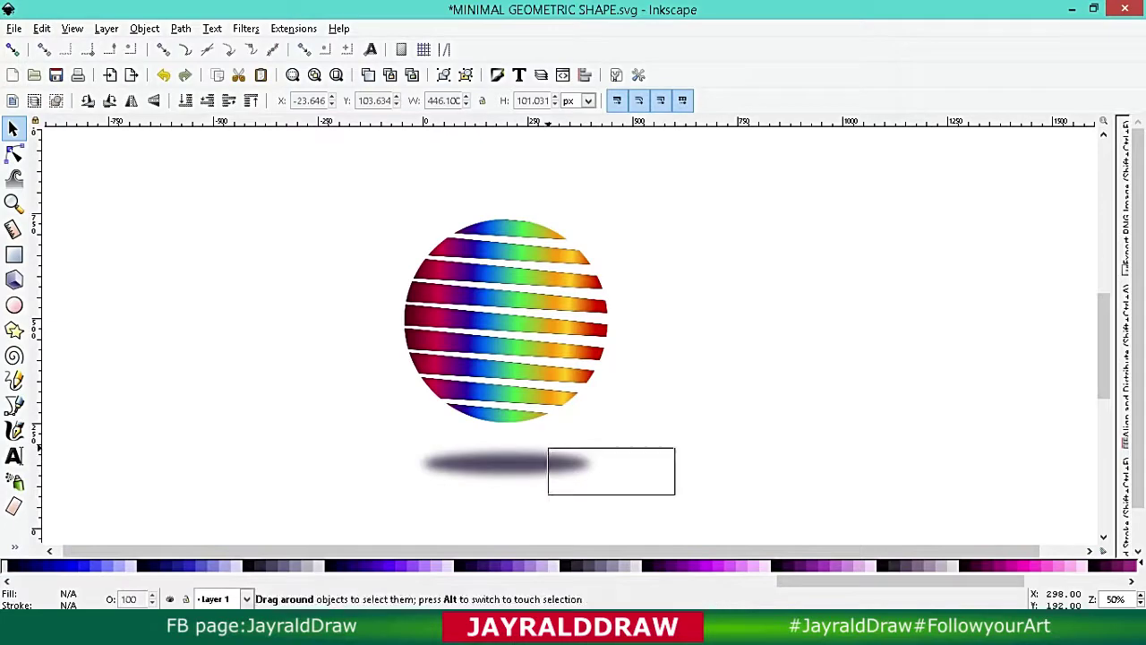
Delete the sphere and shadow, draw a thin 704 × 42 px black bar, and convert it to a path.
drag(672, 494, 385, 202)
key(Delete)
key(r)
drag(367, 303, 663, 263)
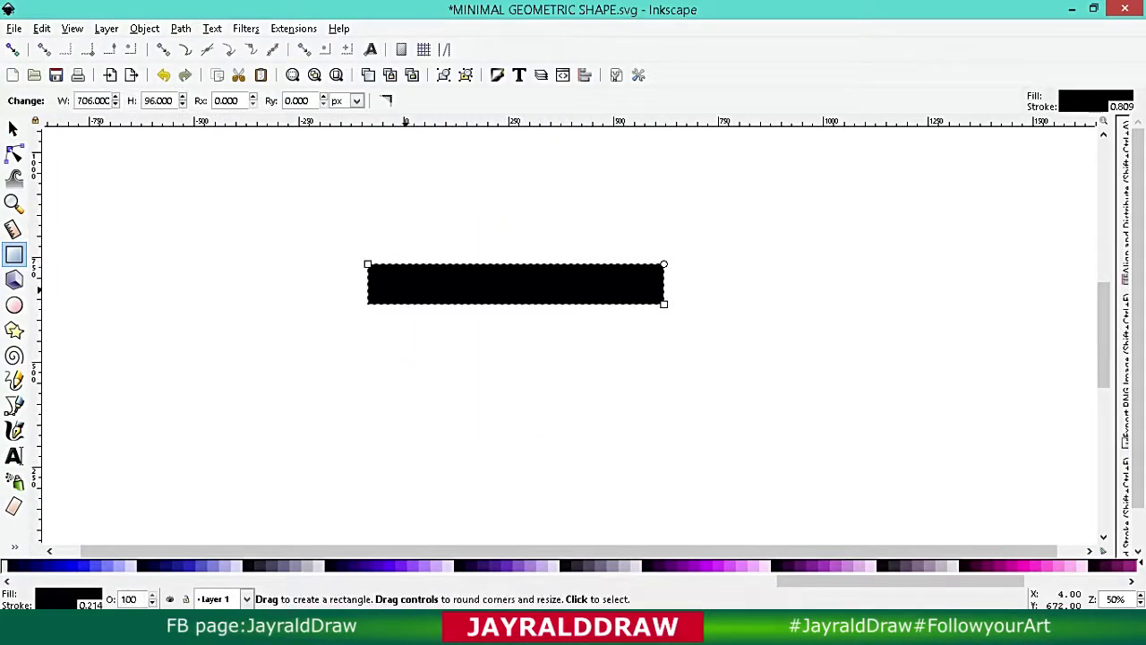
drag(367, 263, 368, 287)
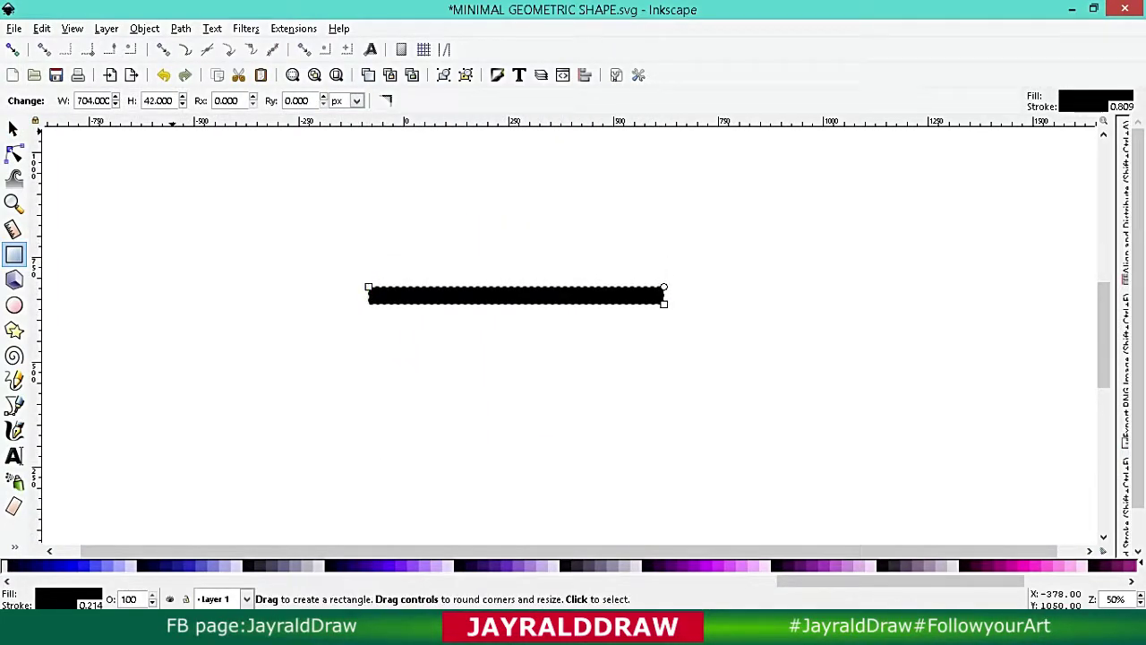
click(180, 28)
click(202, 52)
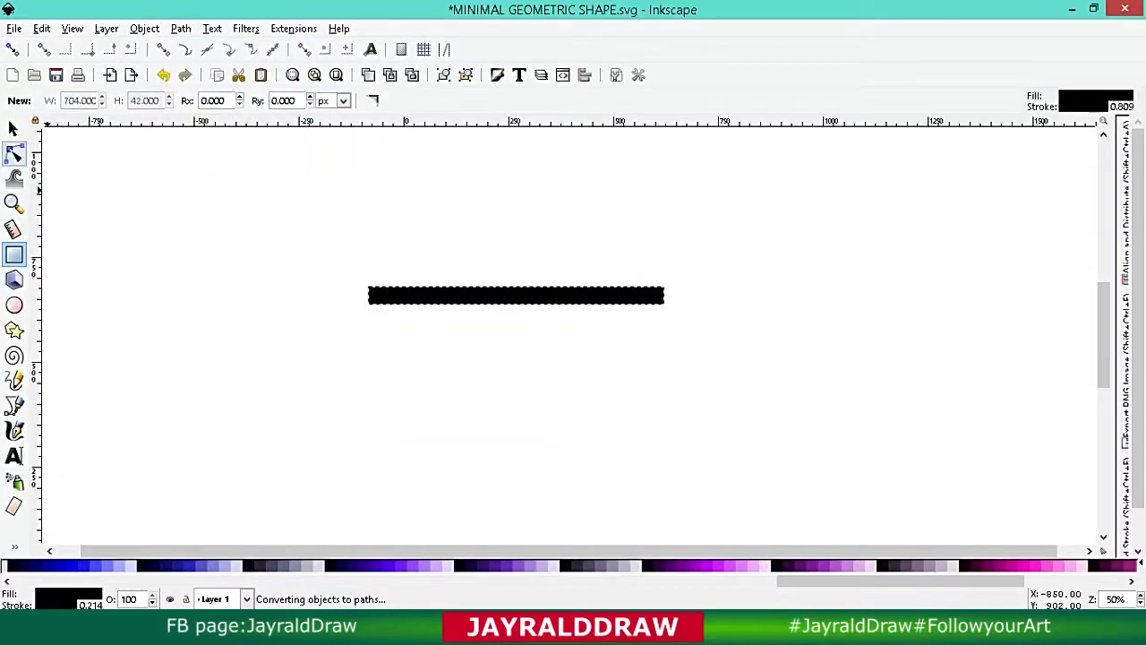
Taper the bar by raising its right top corner, and round off its ends with node handles.
click(13, 153)
drag(664, 287, 662, 269)
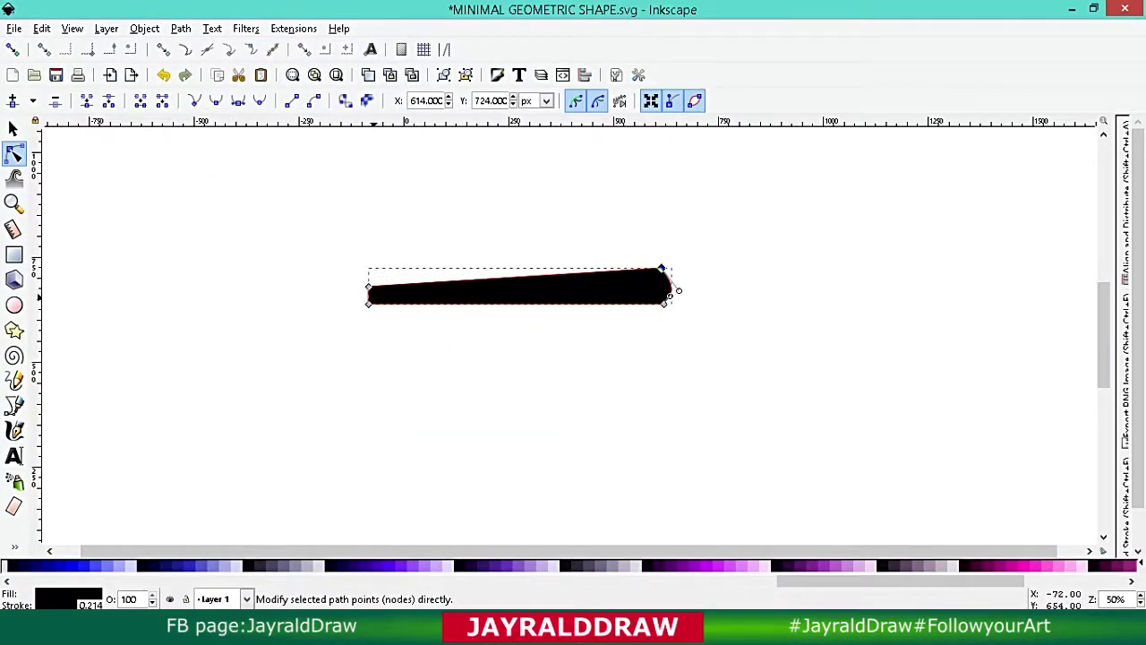
drag(365, 295, 360, 295)
click(12, 128)
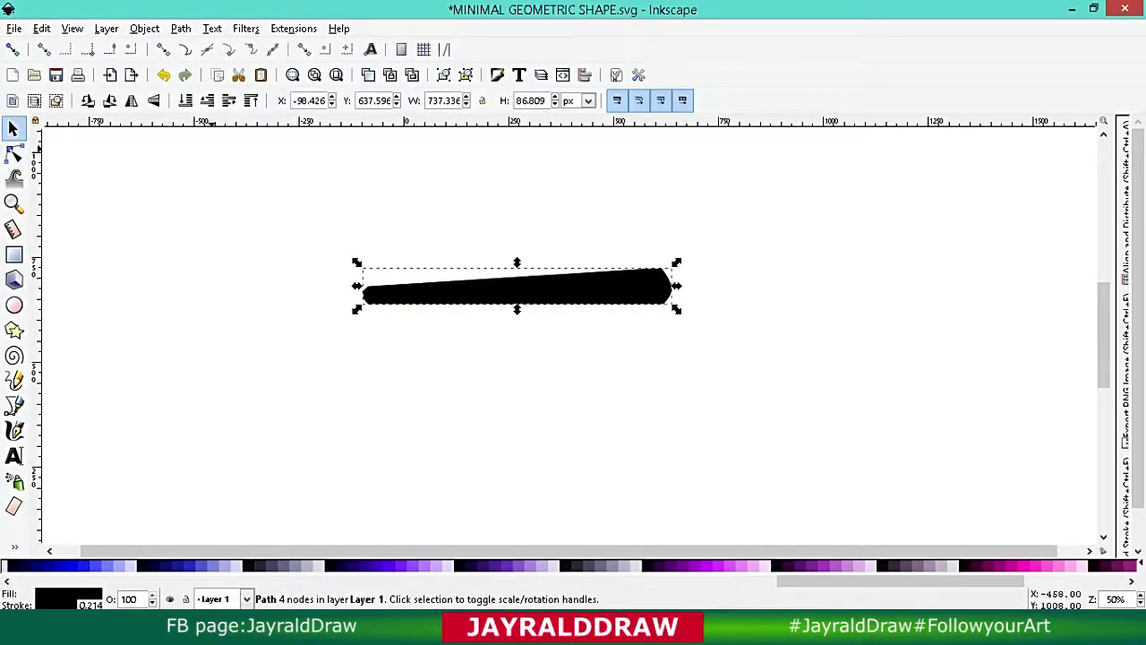
click(13, 154)
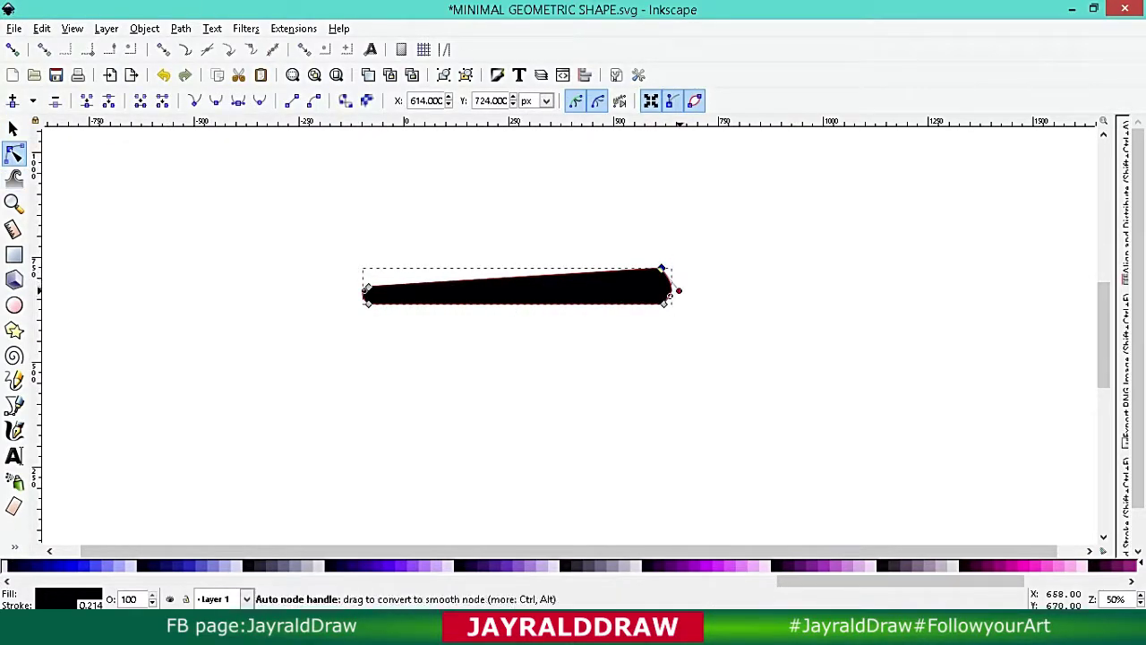
drag(677, 291, 684, 276)
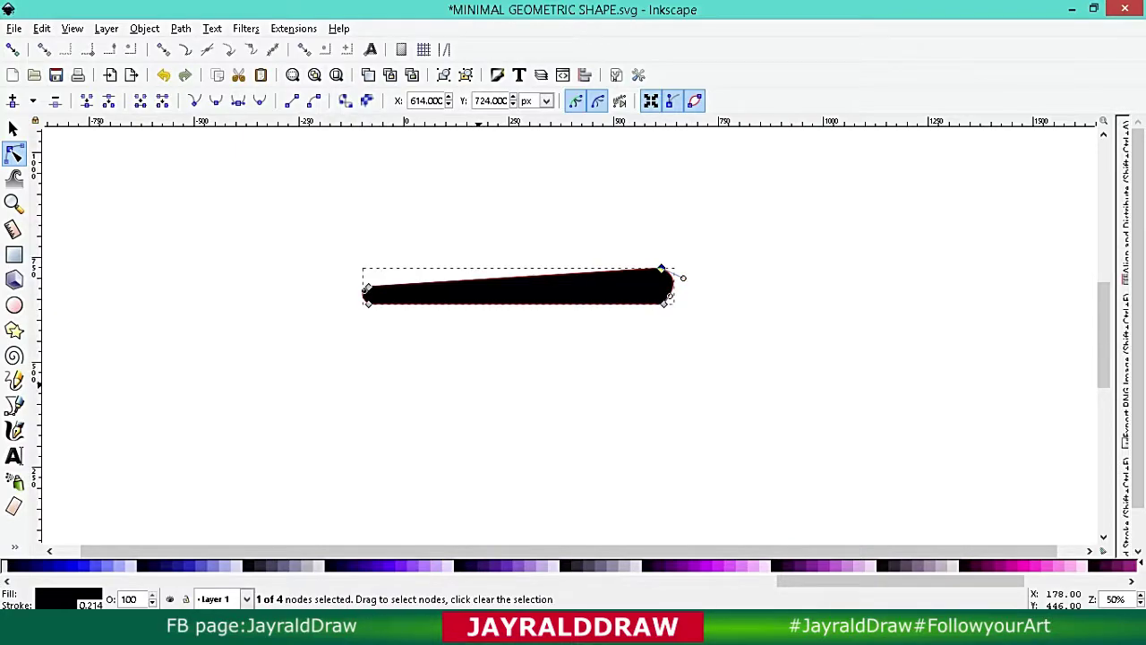
key(s)
key(n)
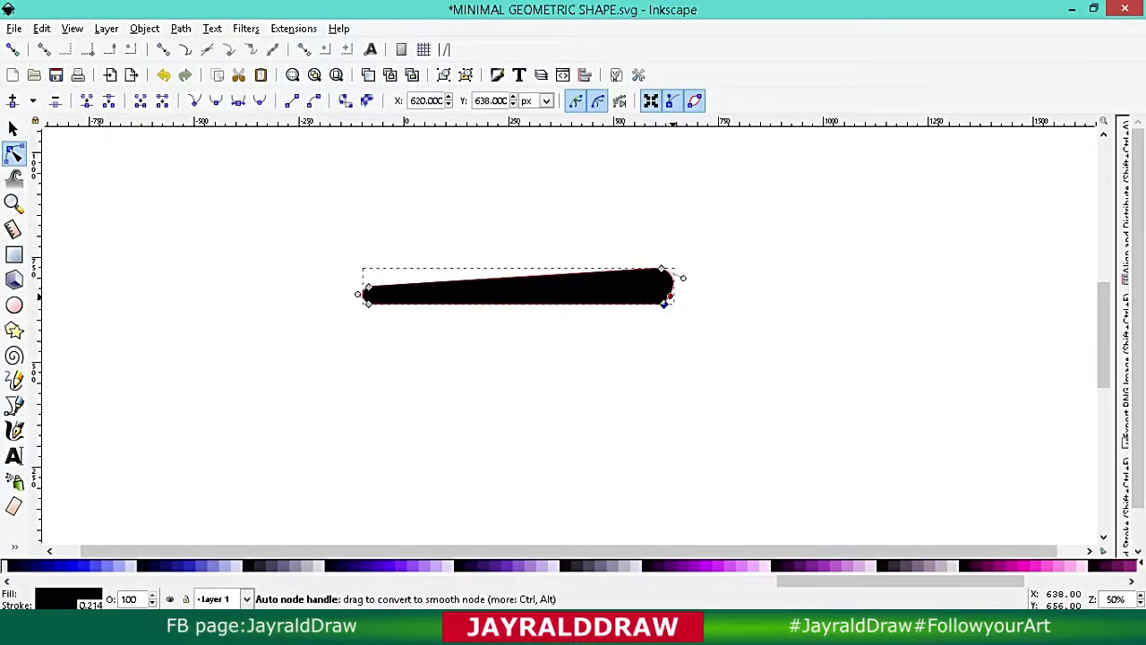
drag(664, 304, 676, 306)
key(s)
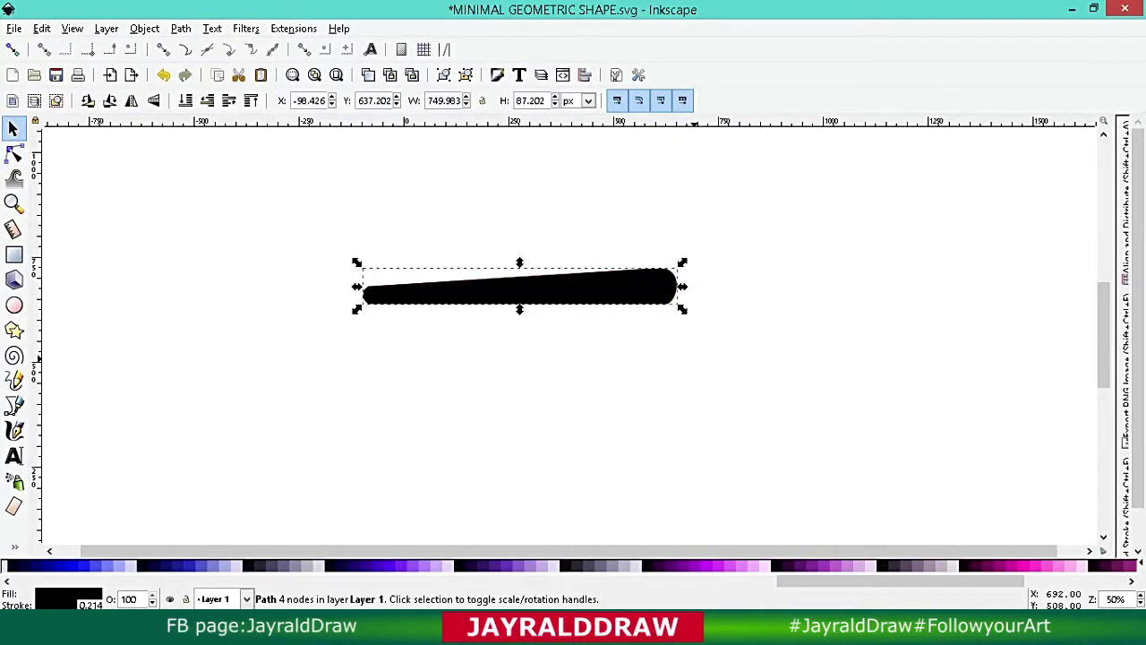
Convert the tapered stroke to a plain path and move it higher on the page.
drag(692, 164, 345, 358)
click(180, 28)
click(214, 45)
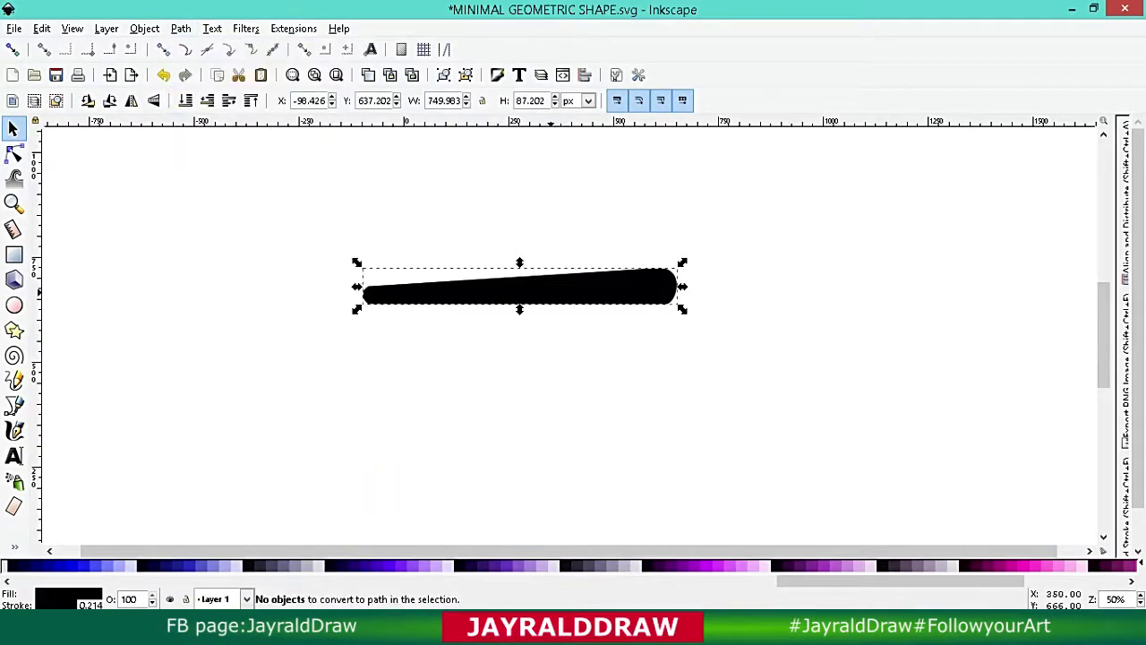
mouse_move(548, 293)
mouse_down()
mouse_move(547, 257)
mouse_move(547, 447)
mouse_up()
Place a shrunken duplicate below, squash the top stroke to about half height, and select both.
key(ctrl+d)
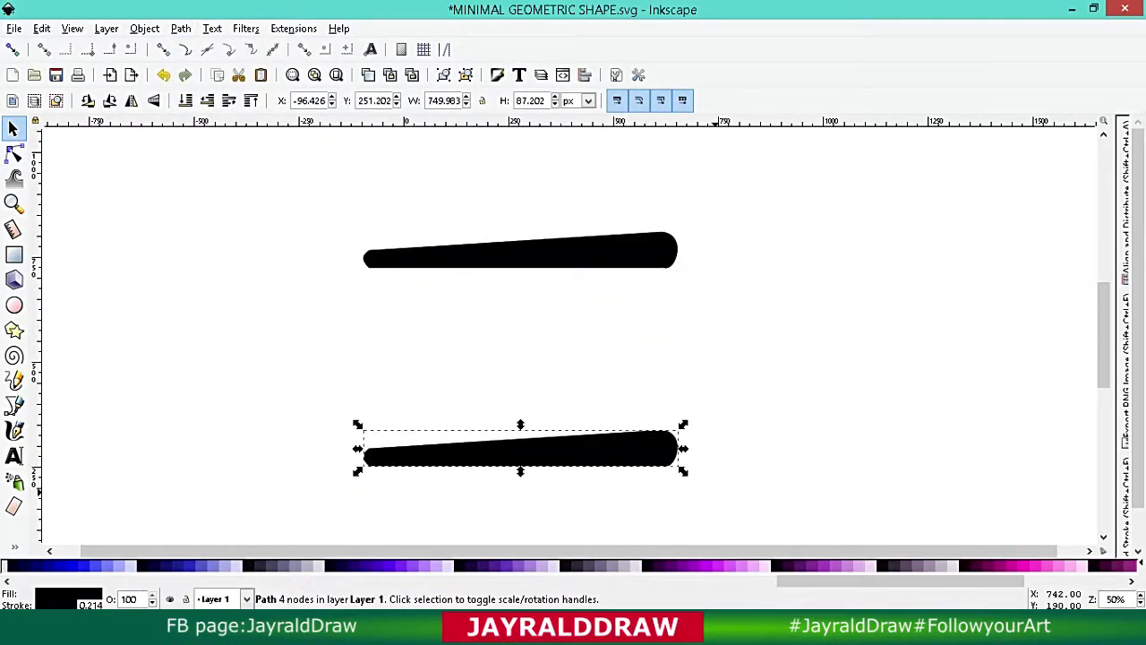
drag(683, 471, 597, 461)
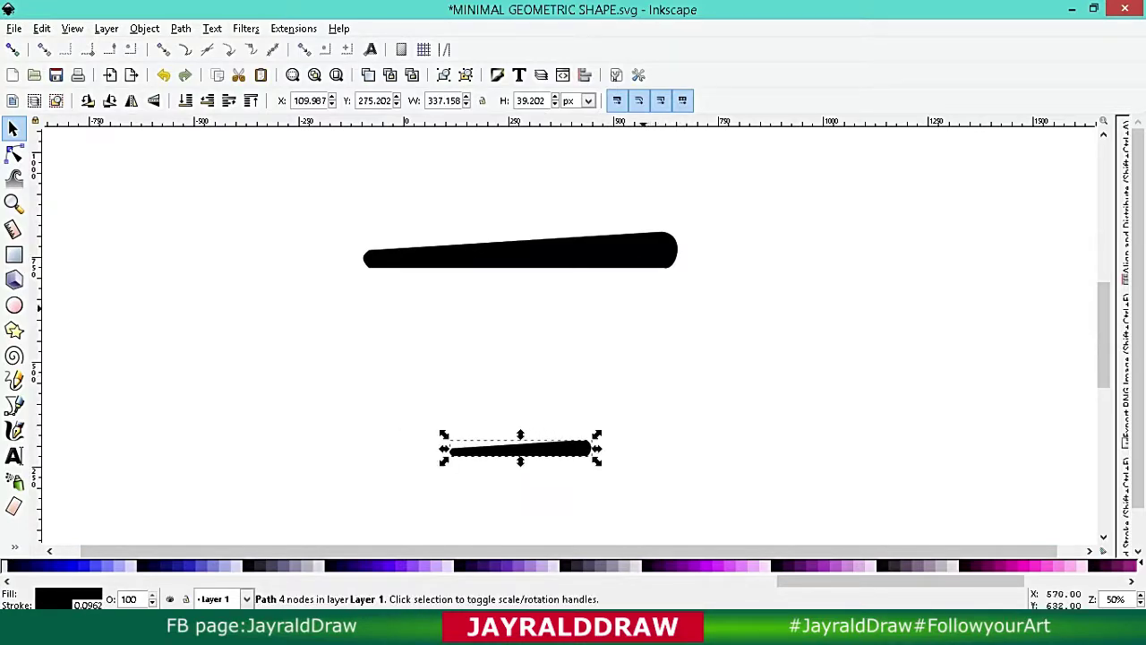
click(519, 255)
drag(520, 271, 525, 256)
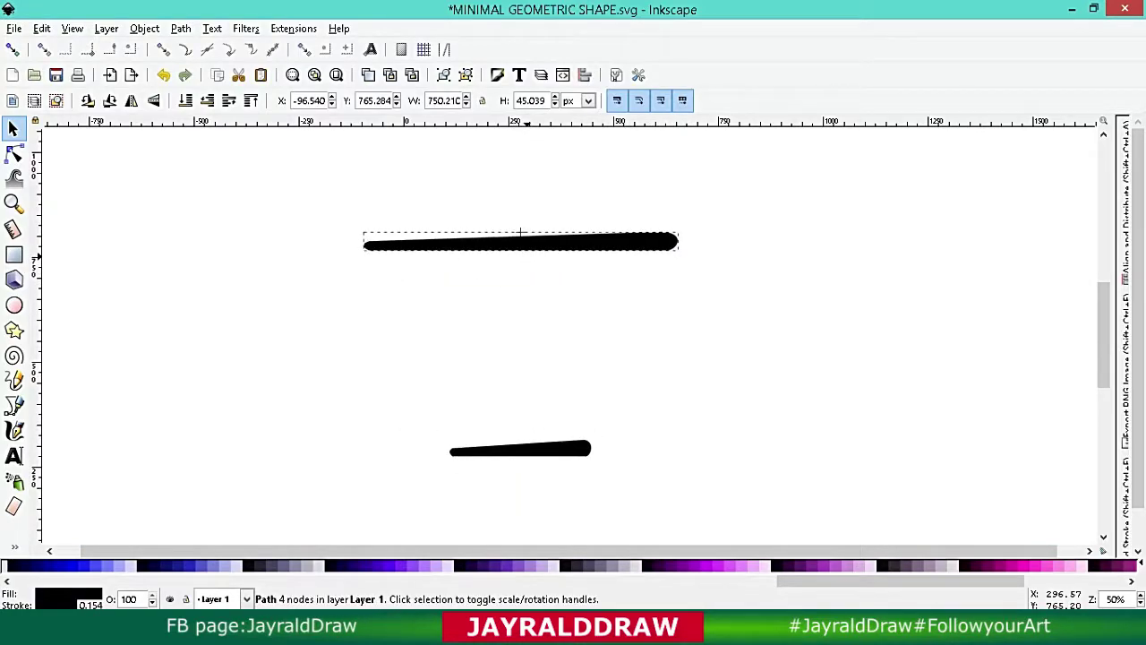
drag(725, 519, 305, 171)
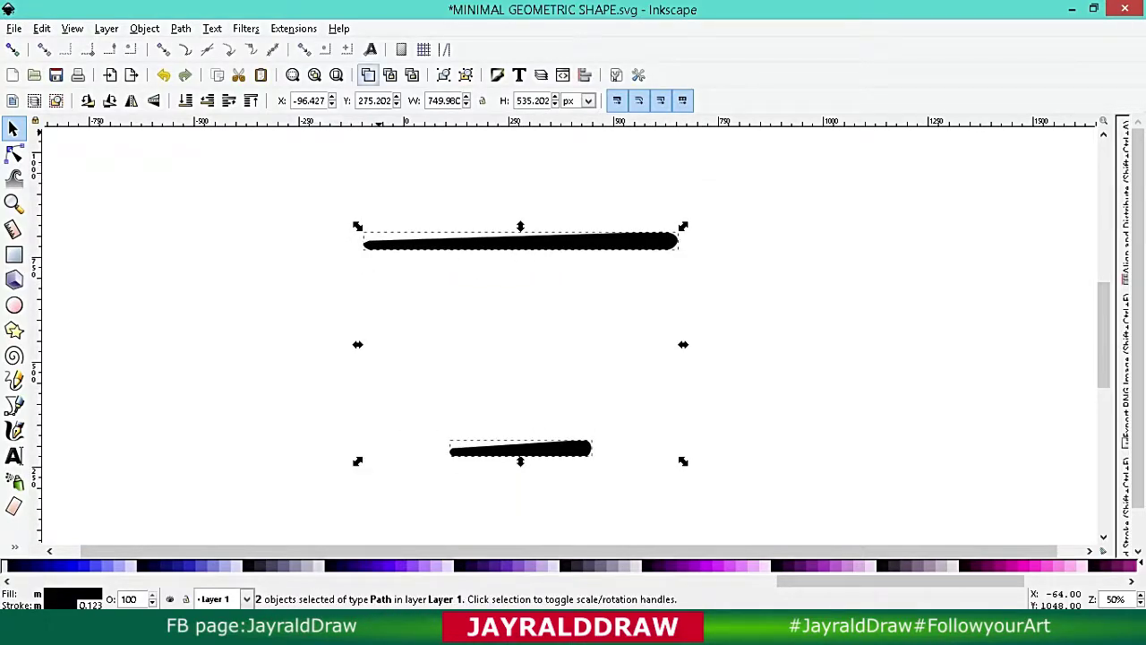
click(181, 28)
click(215, 48)
Interpolate 10 steps between the two strokes, then spread the end strokes wider apart.
click(294, 29)
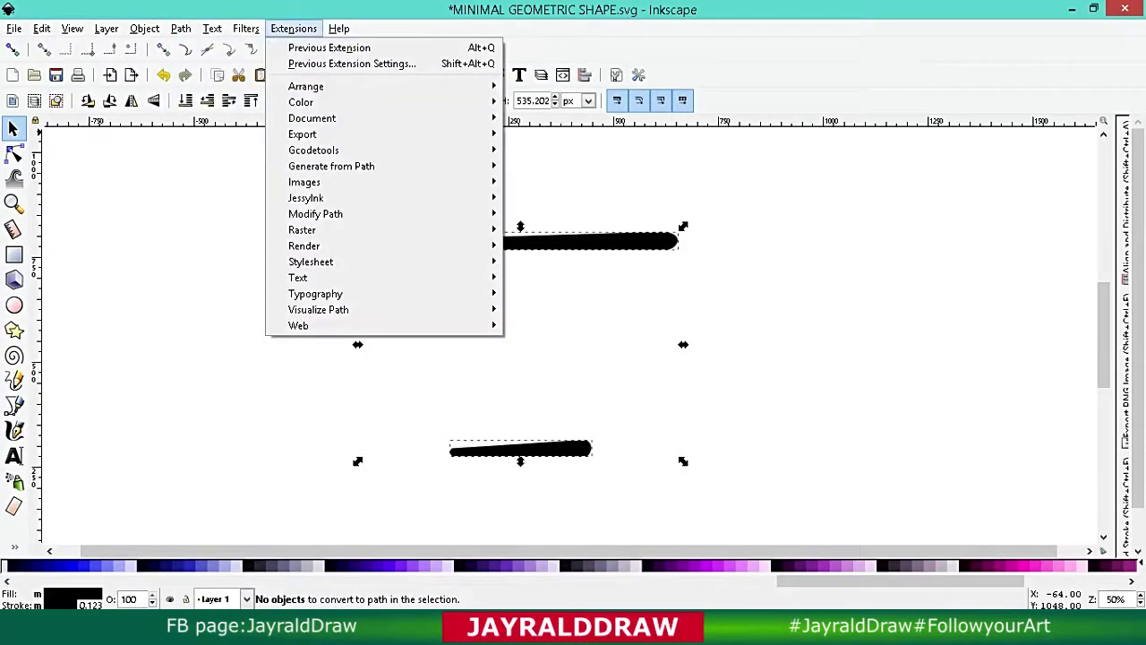
click(552, 198)
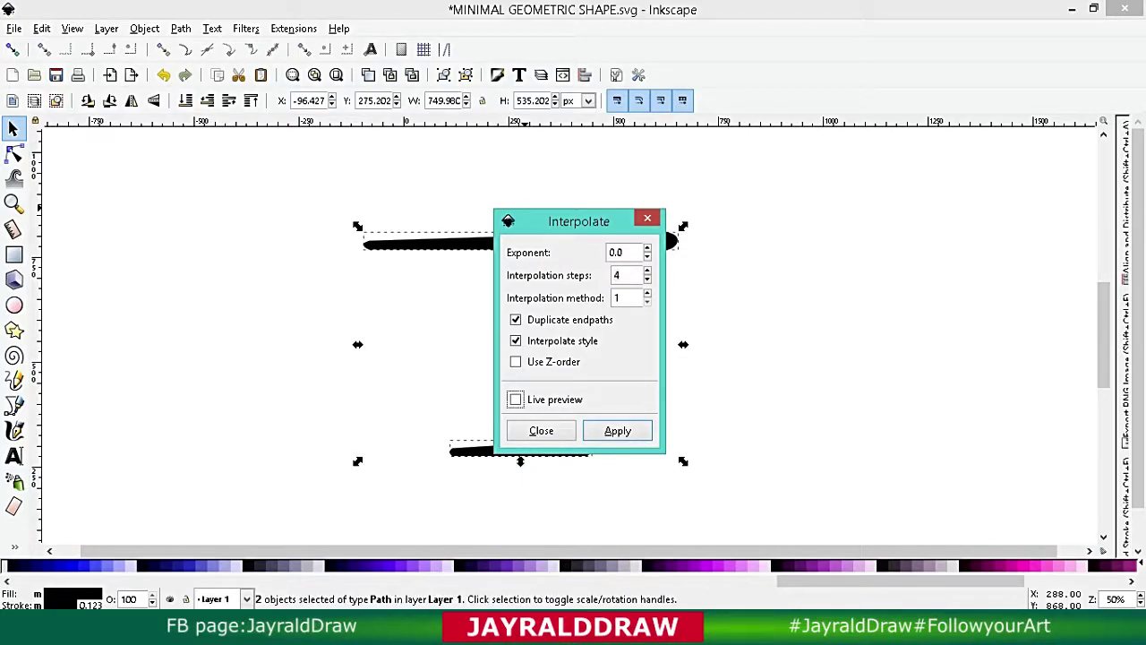
click(515, 399)
text(10)
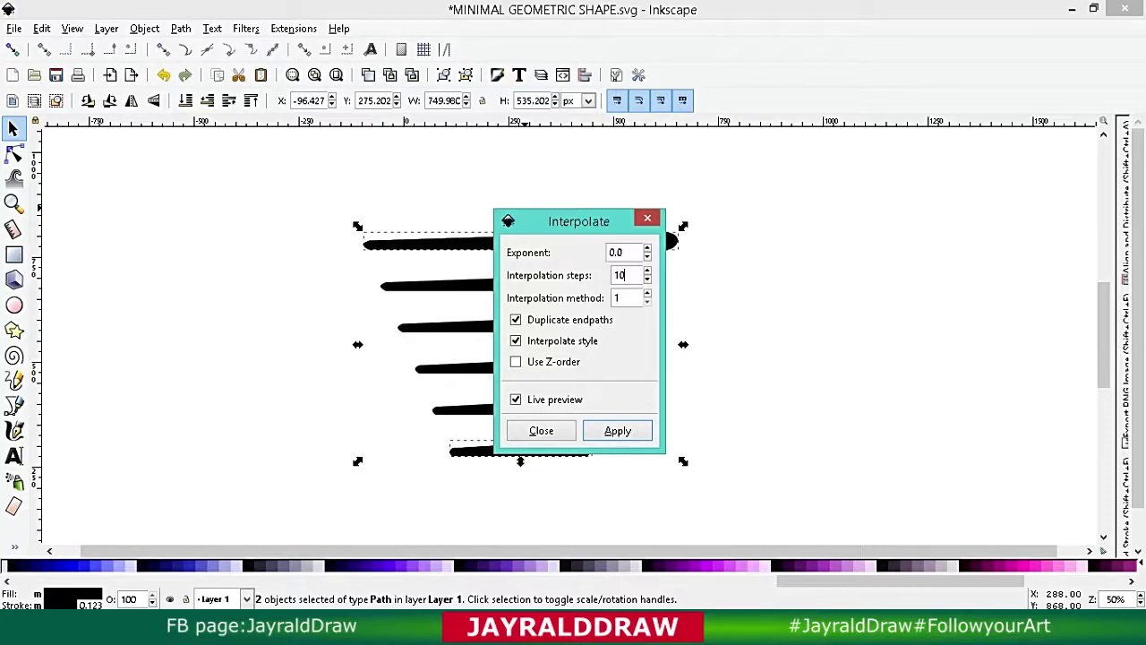
key(Escape)
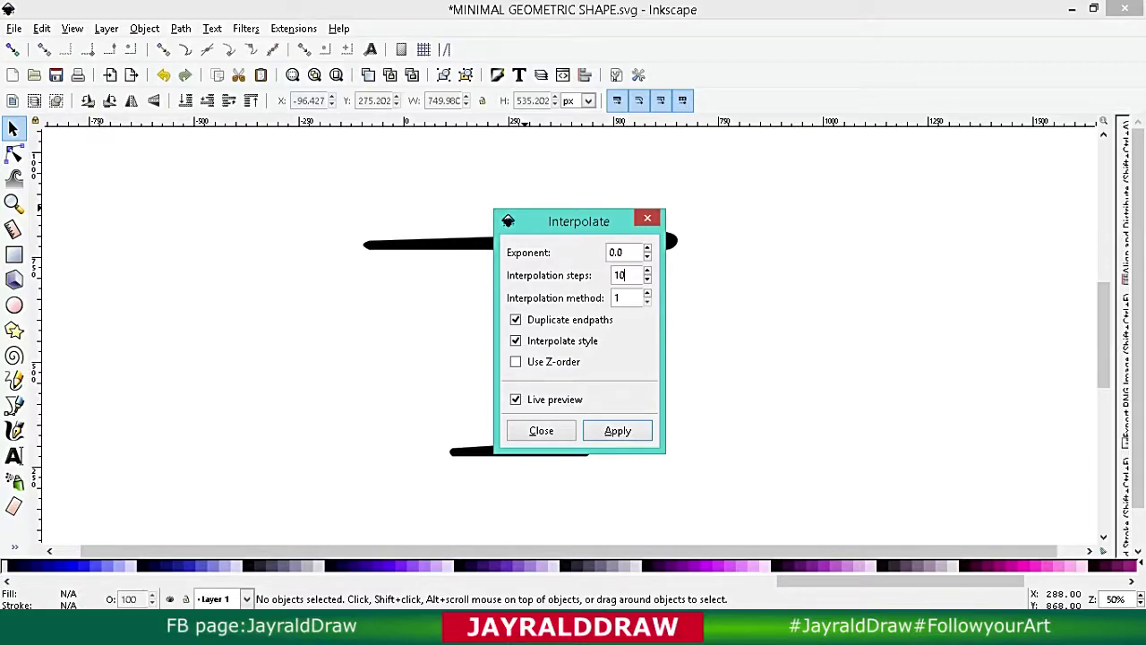
key(ctrl+a)
click(618, 430)
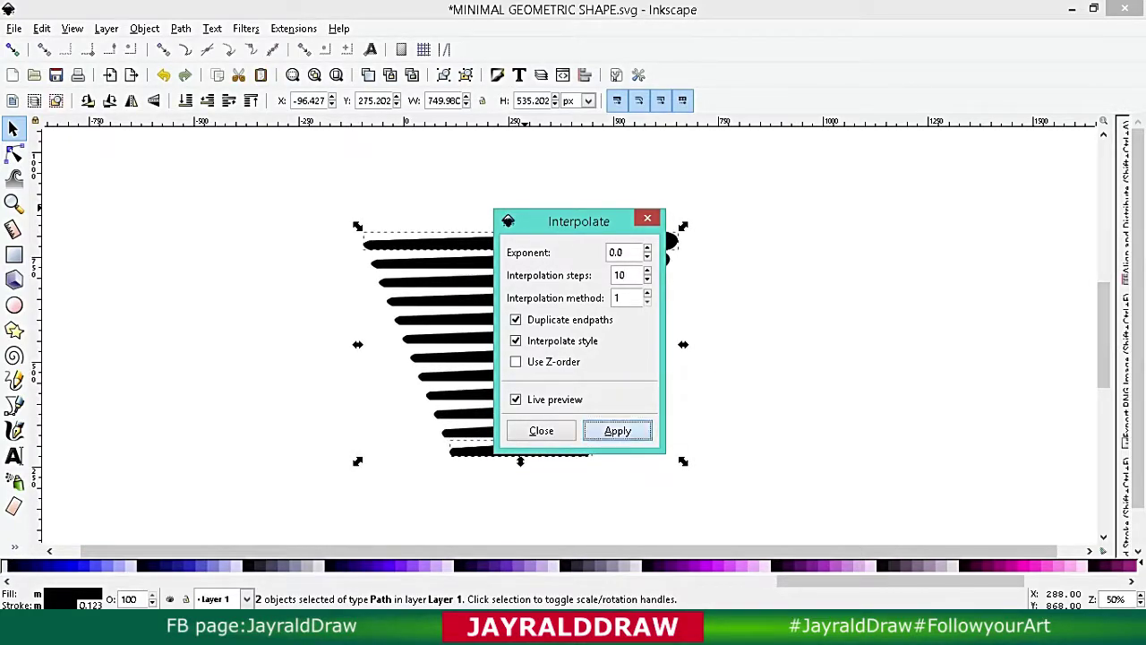
click(541, 430)
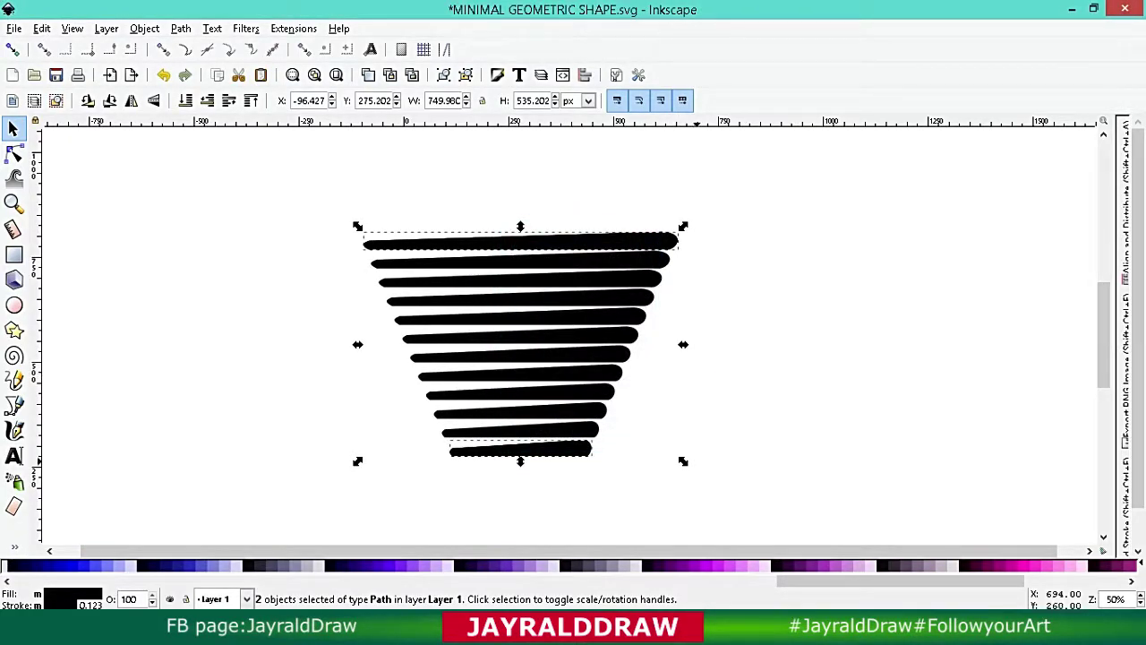
drag(685, 462, 720, 501)
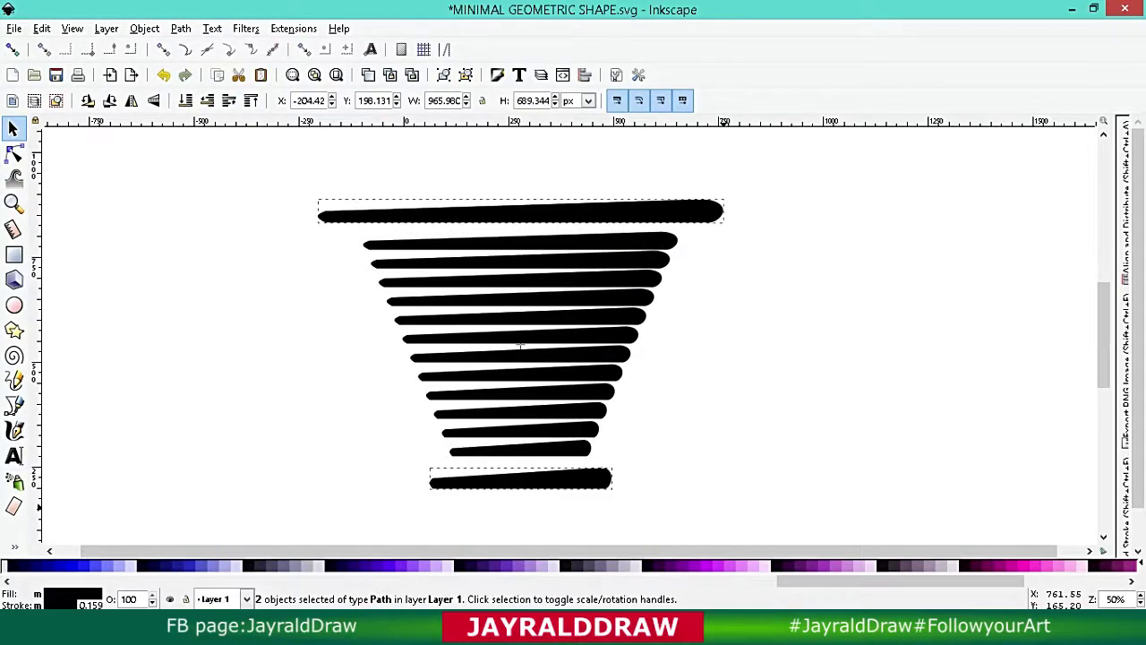
Undo the last scale, ungroup the stripes, and enlarge and widen them to about 3046 × 1617 px.
key(ctrl+z)
key(ctrl+a)
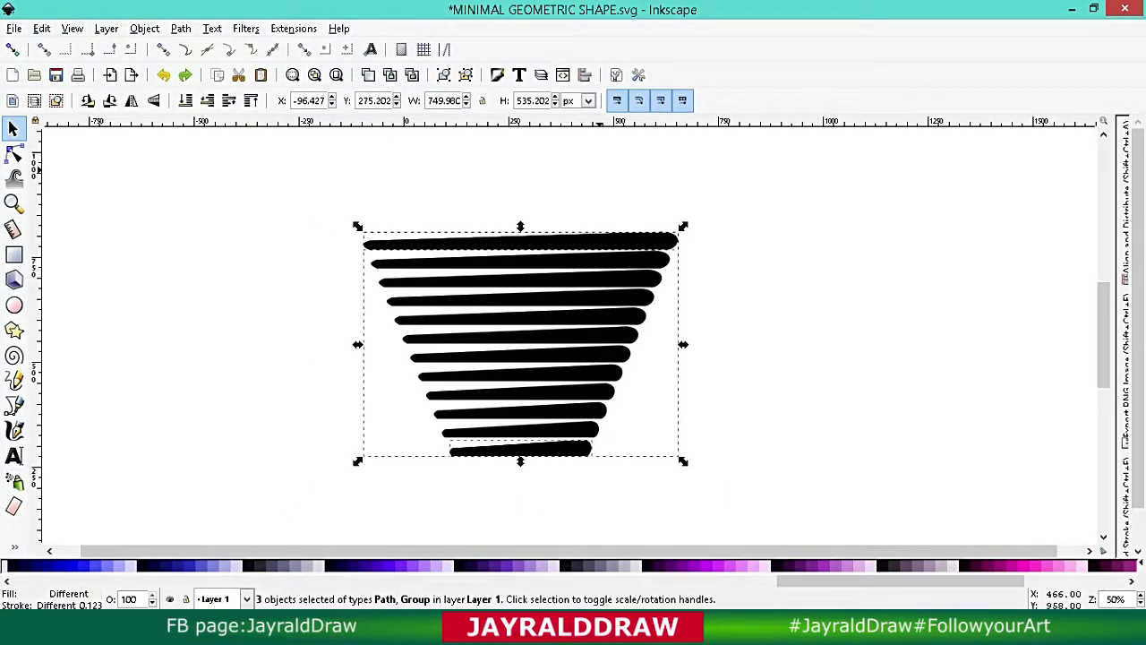
click(464, 75)
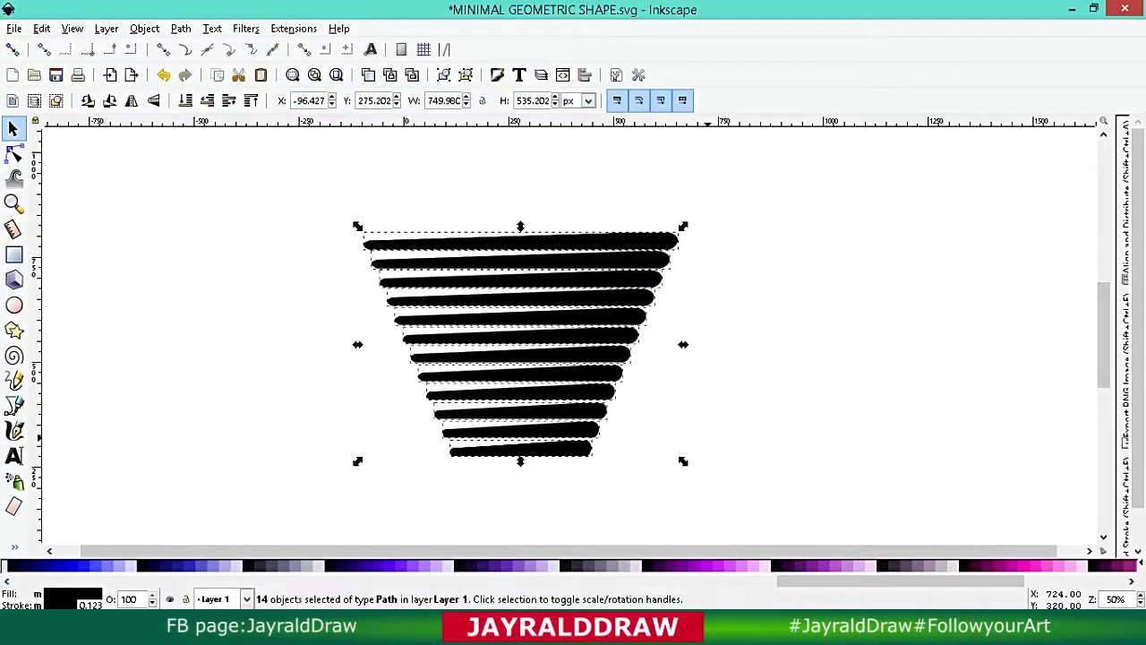
drag(683, 460, 750, 509)
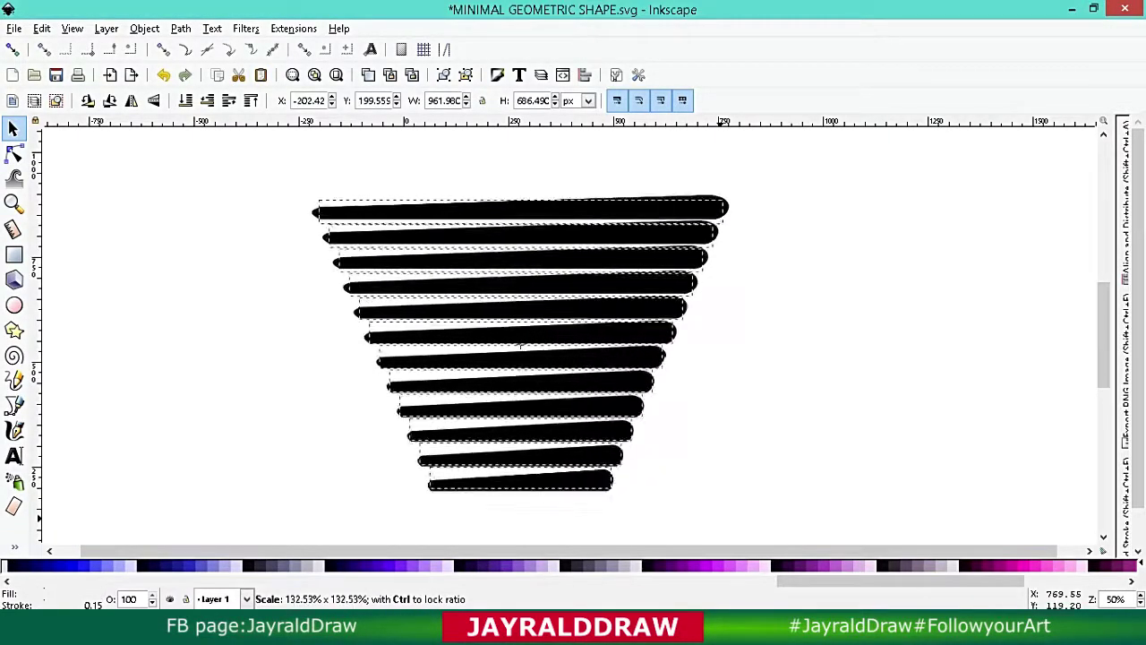
key(minus)
key(minus)
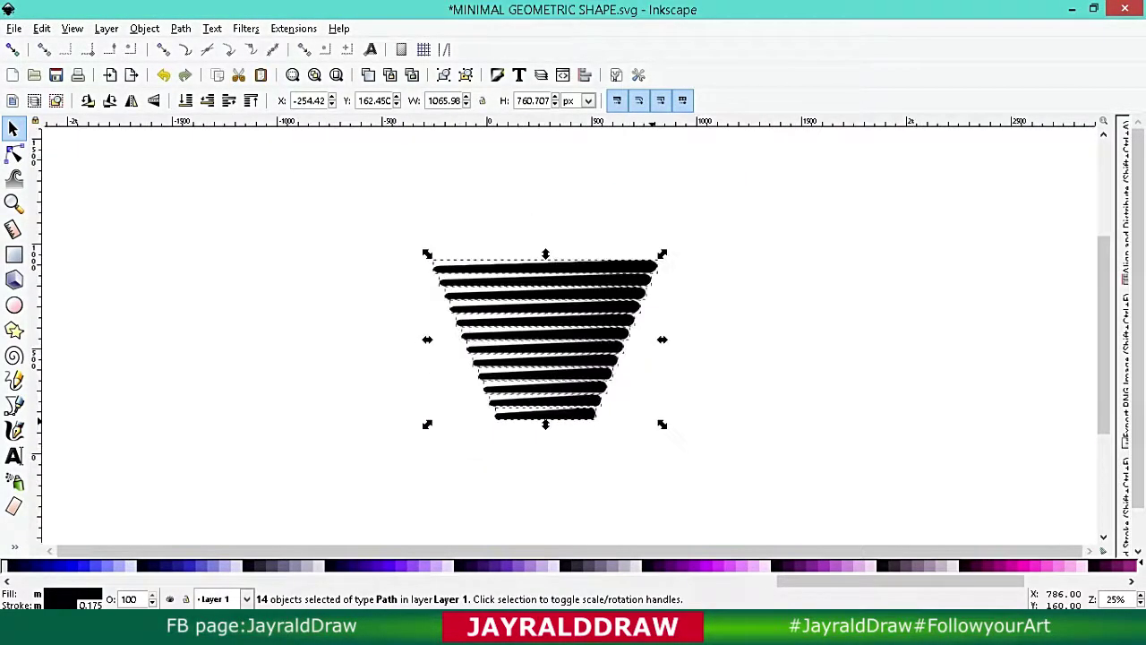
drag(662, 425, 717, 468)
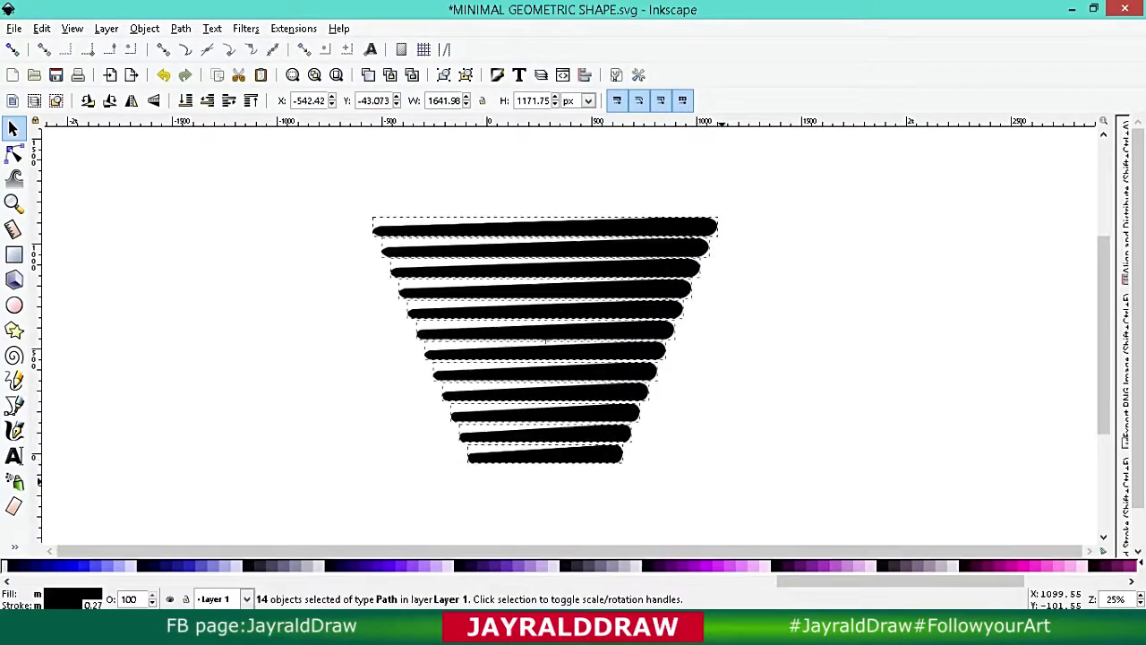
drag(723, 338, 852, 346)
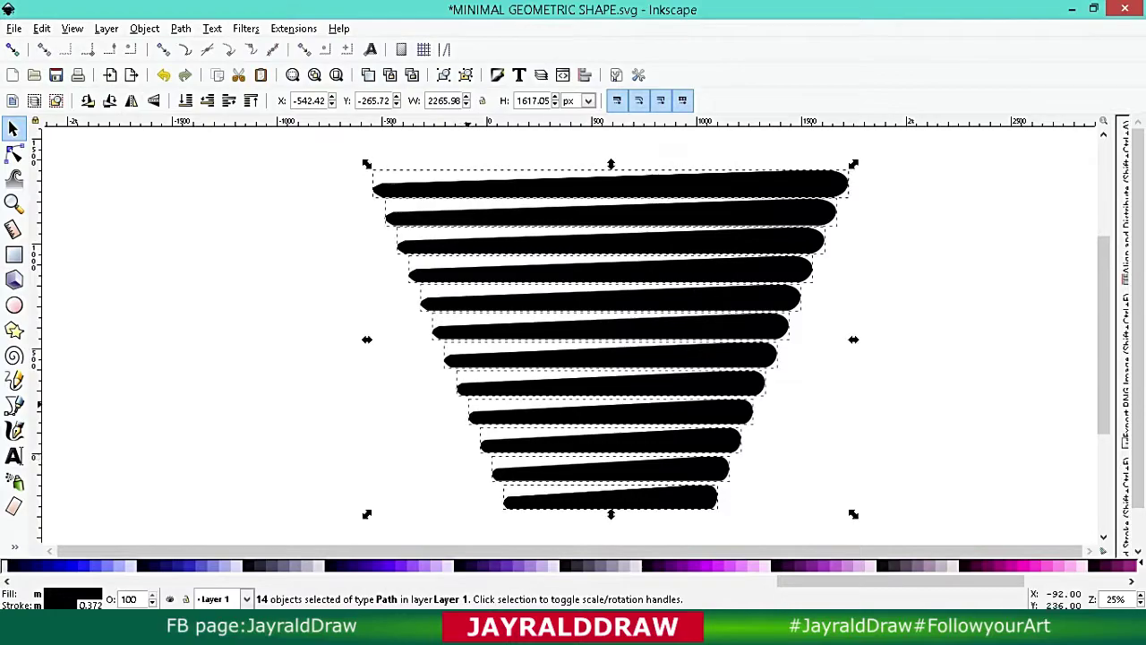
drag(366, 339, 203, 339)
click(867, 391)
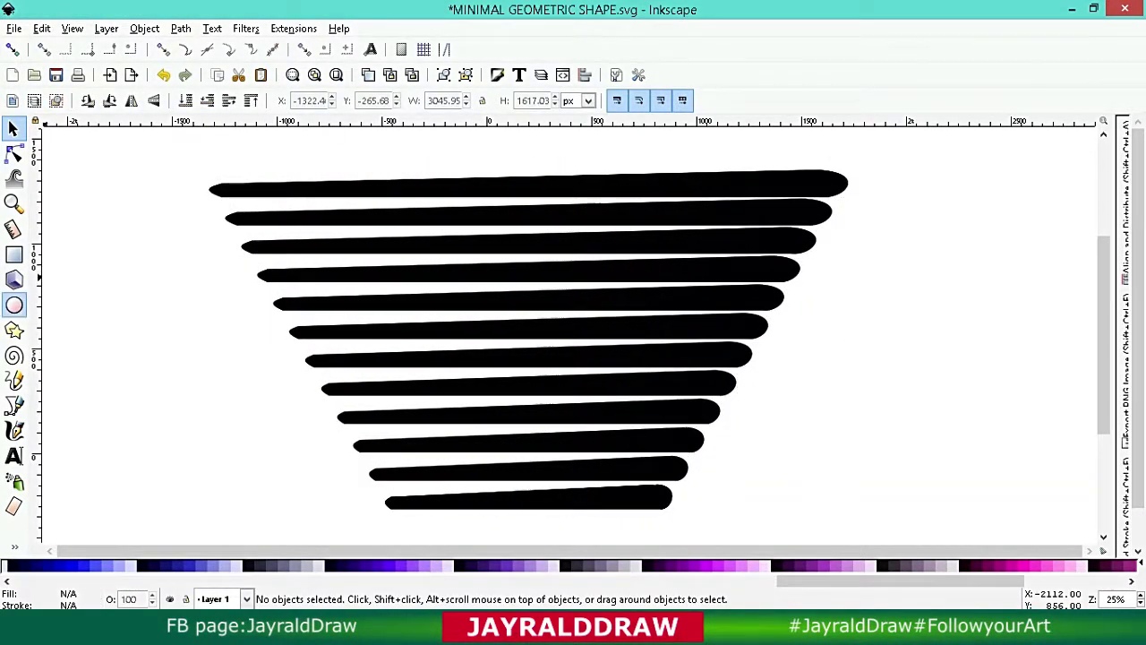
Draw a circle over the stripes and lower its opacity to 61.
drag(426, 242, 528, 344)
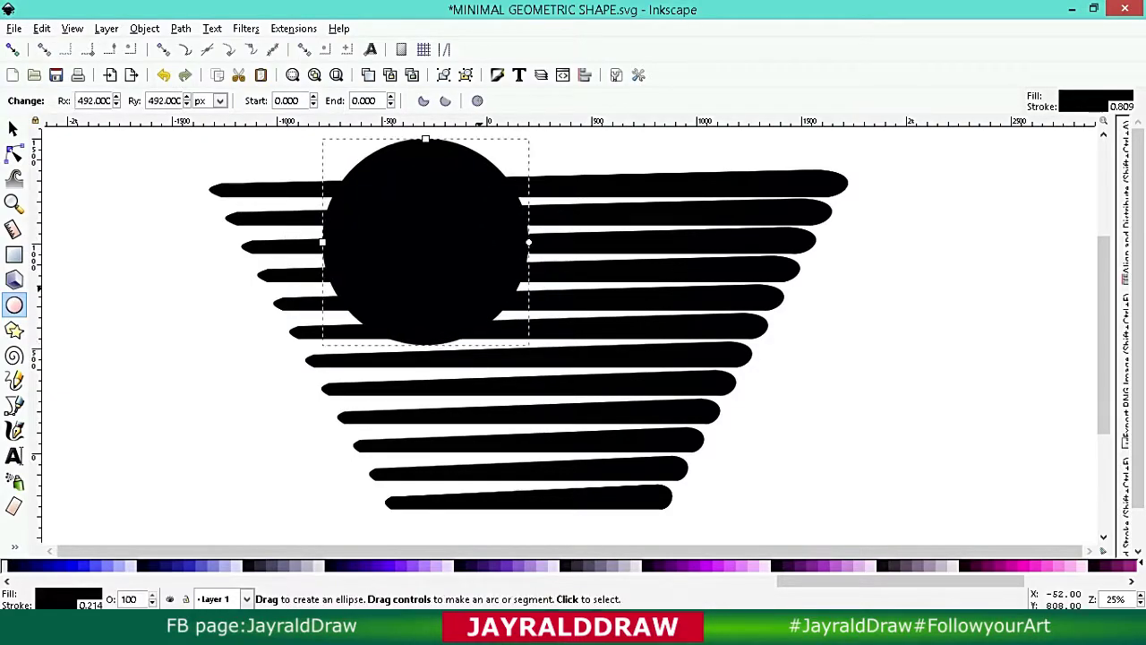
key(s)
key(shift+ctrl+e)
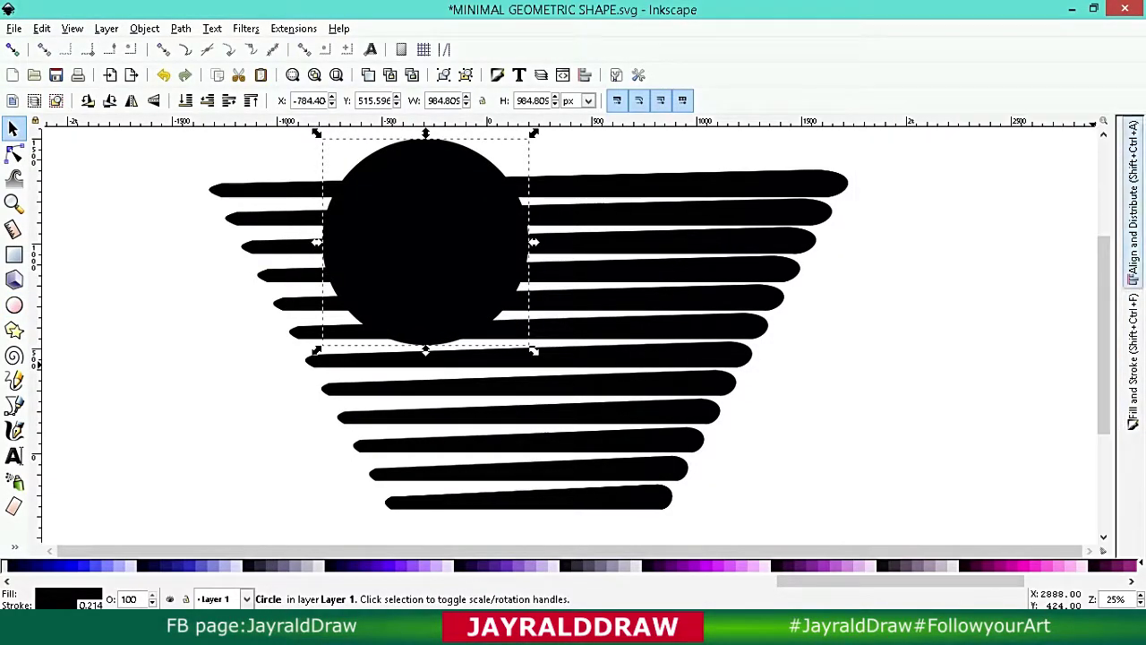
key(shift+ctrl+f)
drag(1111, 408, 1009, 408)
Move and scale the translucent circle to about 1557 px so it spans the stripes.
drag(425, 242, 487, 326)
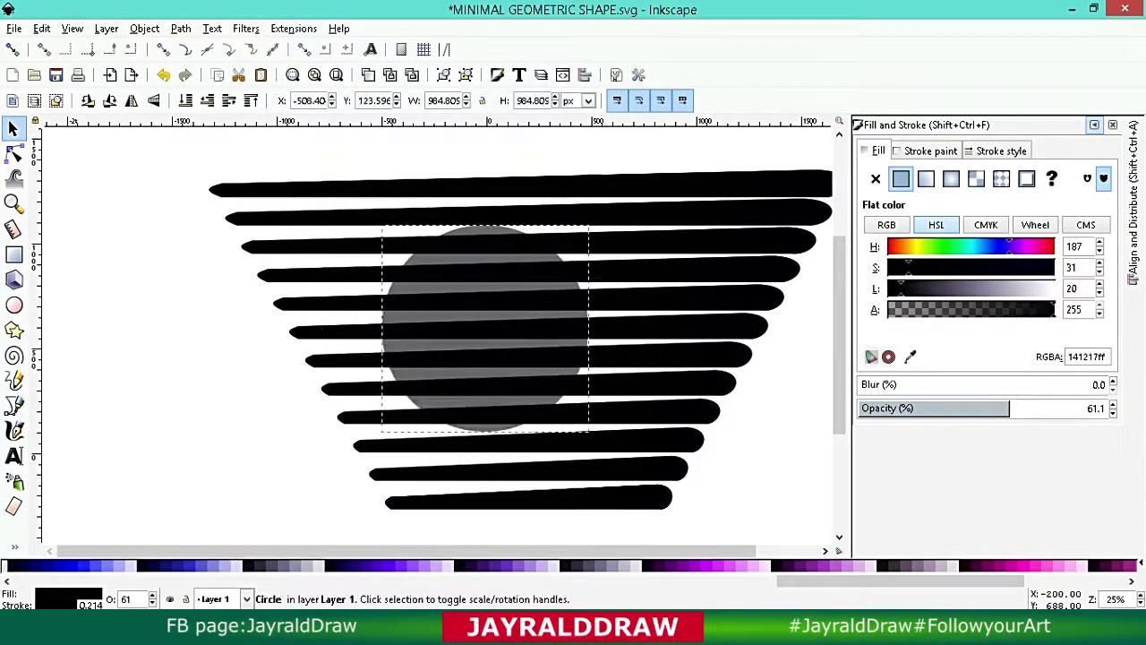
drag(597, 218, 636, 189)
mouse_move(623, 427)
mouse_down()
mouse_move(639, 473)
mouse_move(696, 486)
mouse_move(700, 503)
mouse_up()
scroll(537, 340, down, 4)
key(ctrl+z)
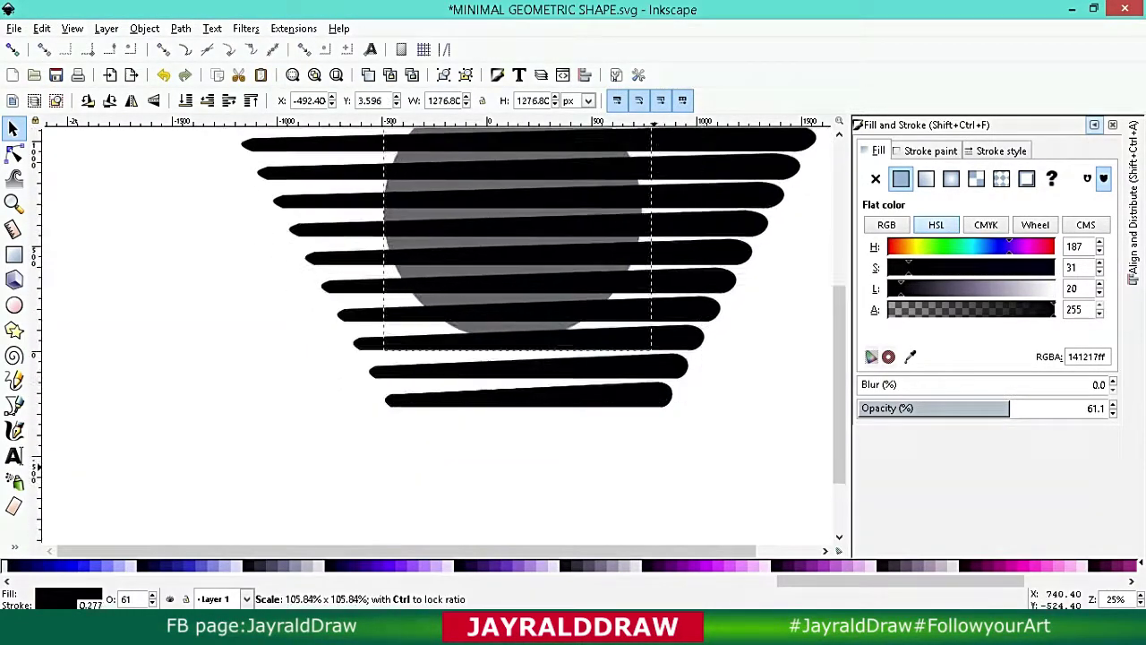
drag(626, 303, 707, 385)
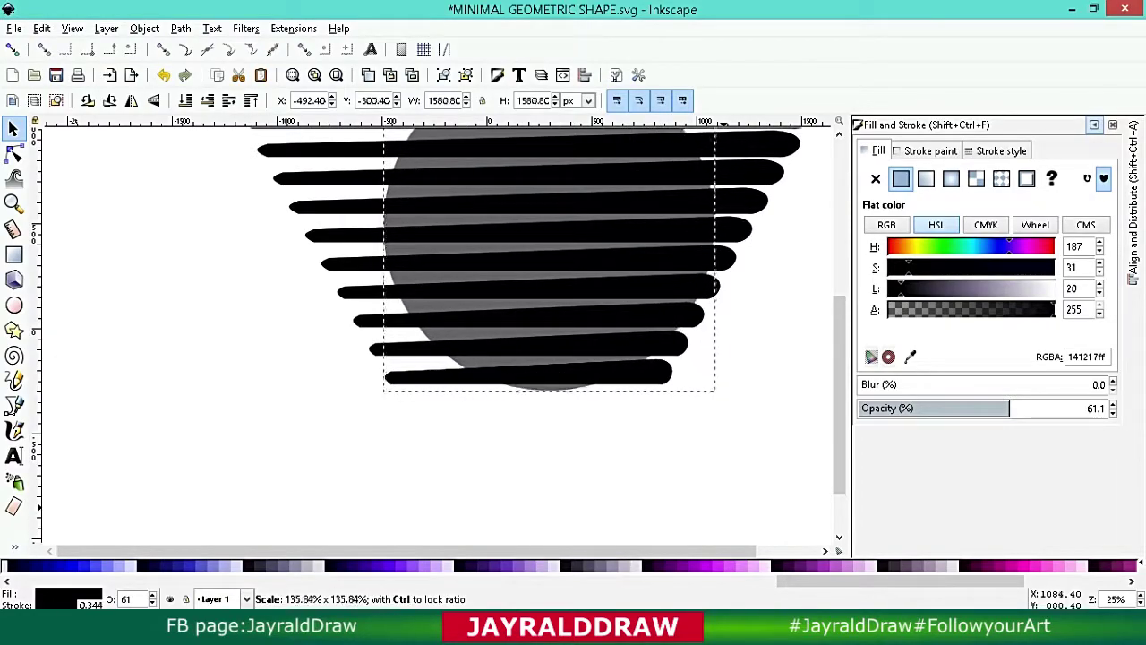
scroll(716, 412, up, 3)
drag(711, 154, 718, 148)
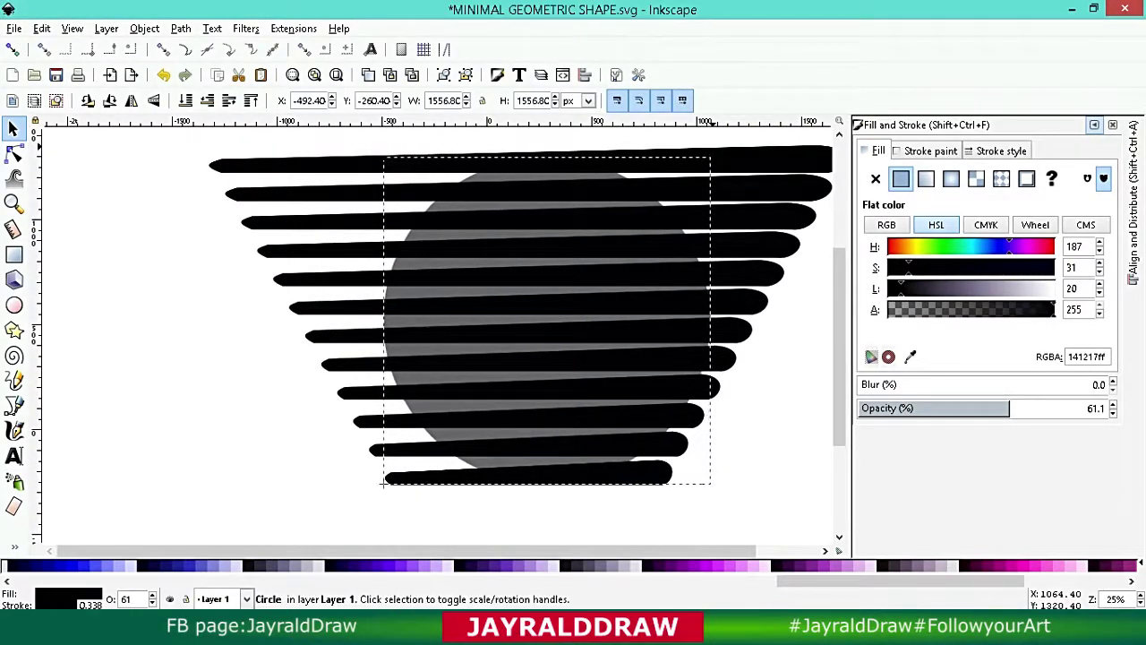
key(ctrl+a)
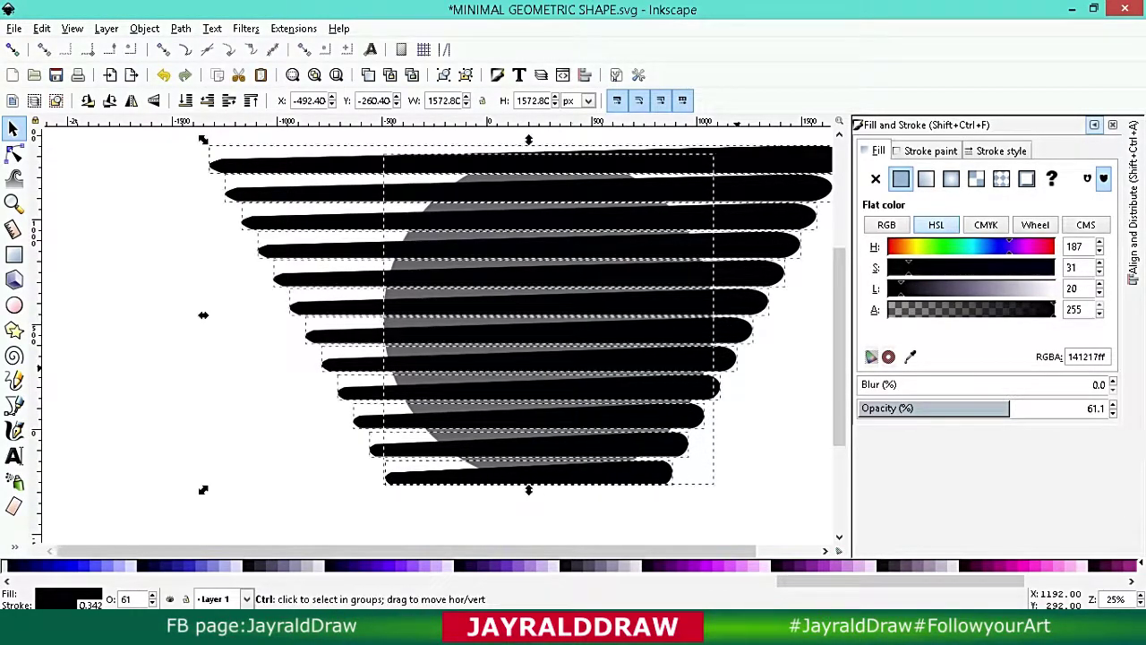
click(144, 27)
key(Escape)
key(Escape)
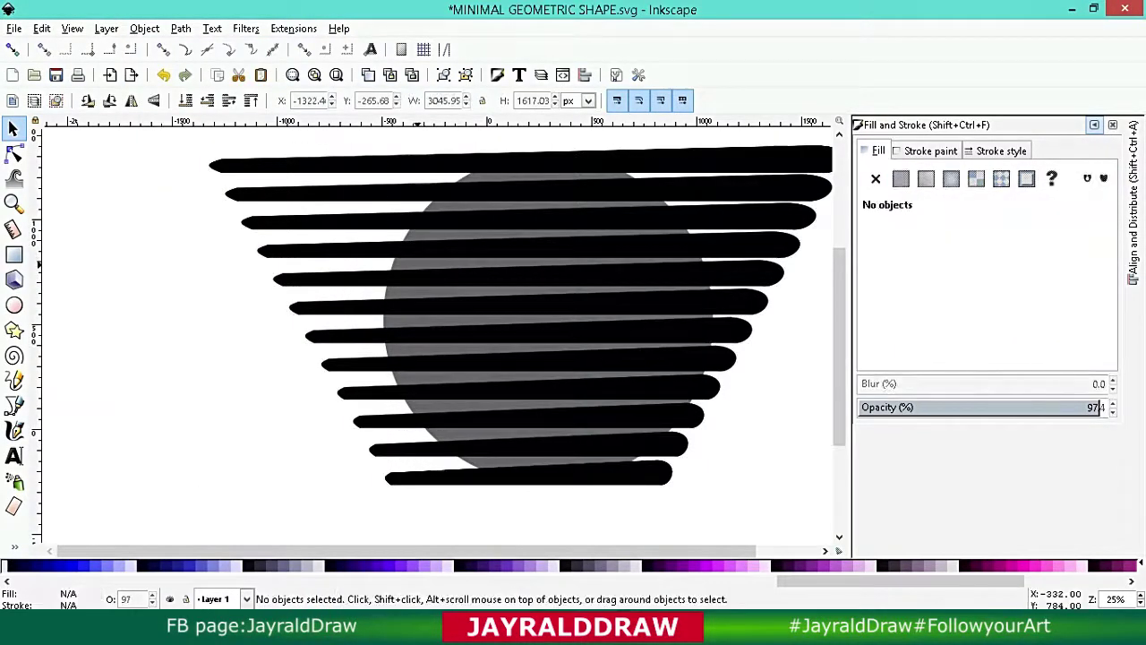
Set the circle's opacity to 100 and clip the stripes to it.
click(430, 322)
click(1017, 408)
text(100)
key(Return)
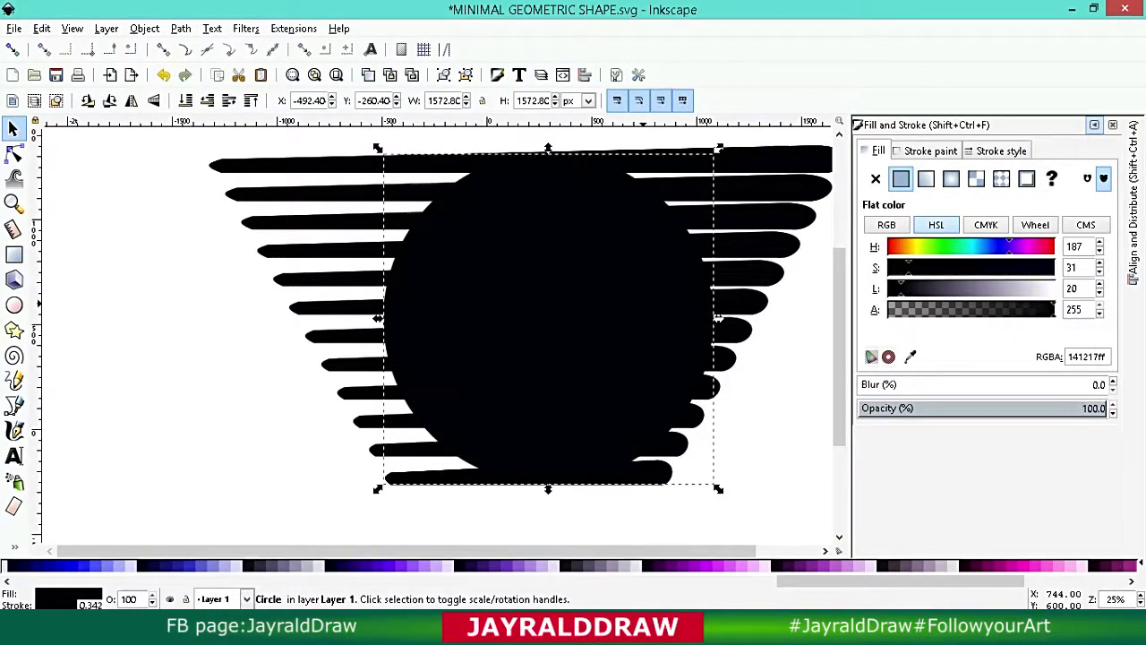
key(ctrl+a)
click(144, 28)
click(412, 212)
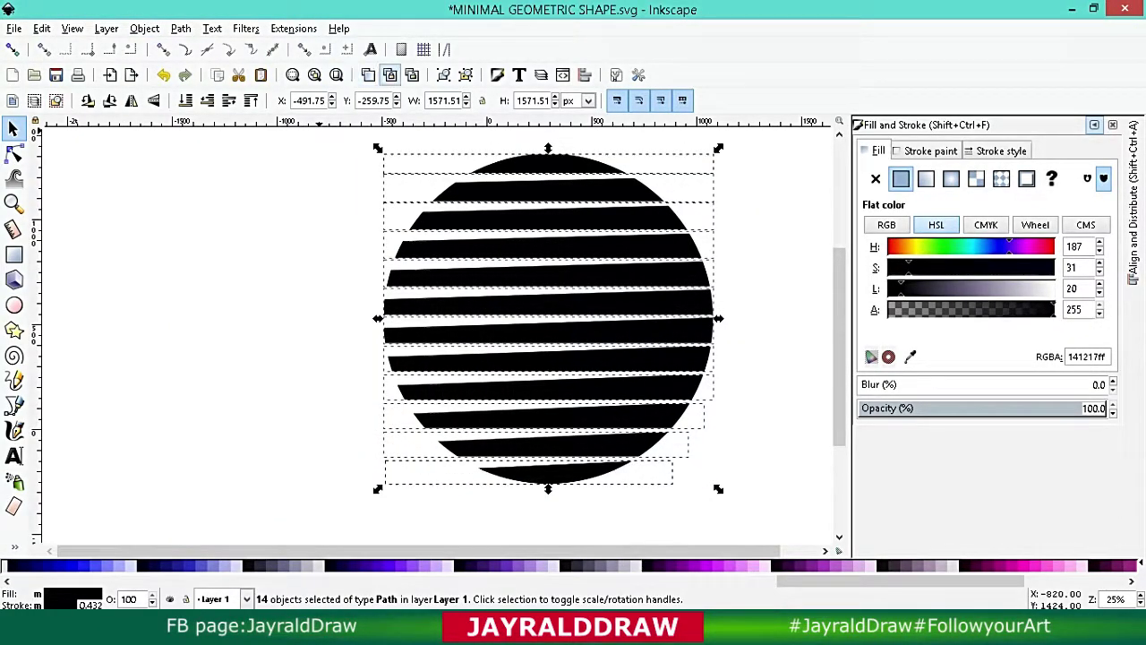
Group the clipped stripes and give them a black-to-transparent linear gradient fill.
click(443, 74)
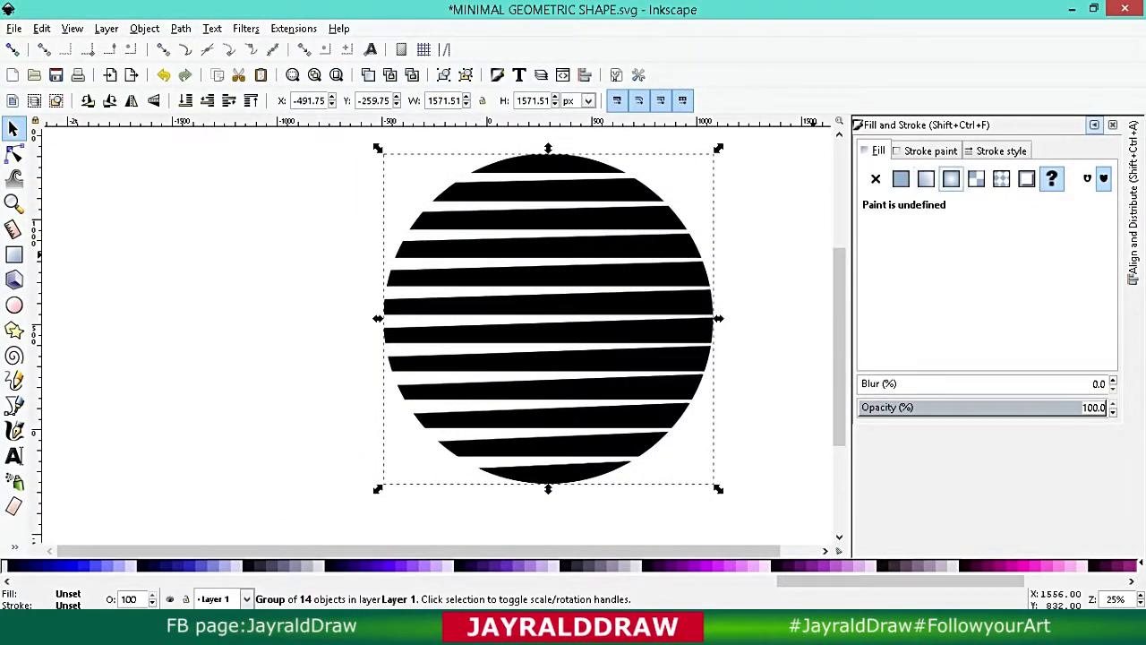
click(926, 178)
click(893, 357)
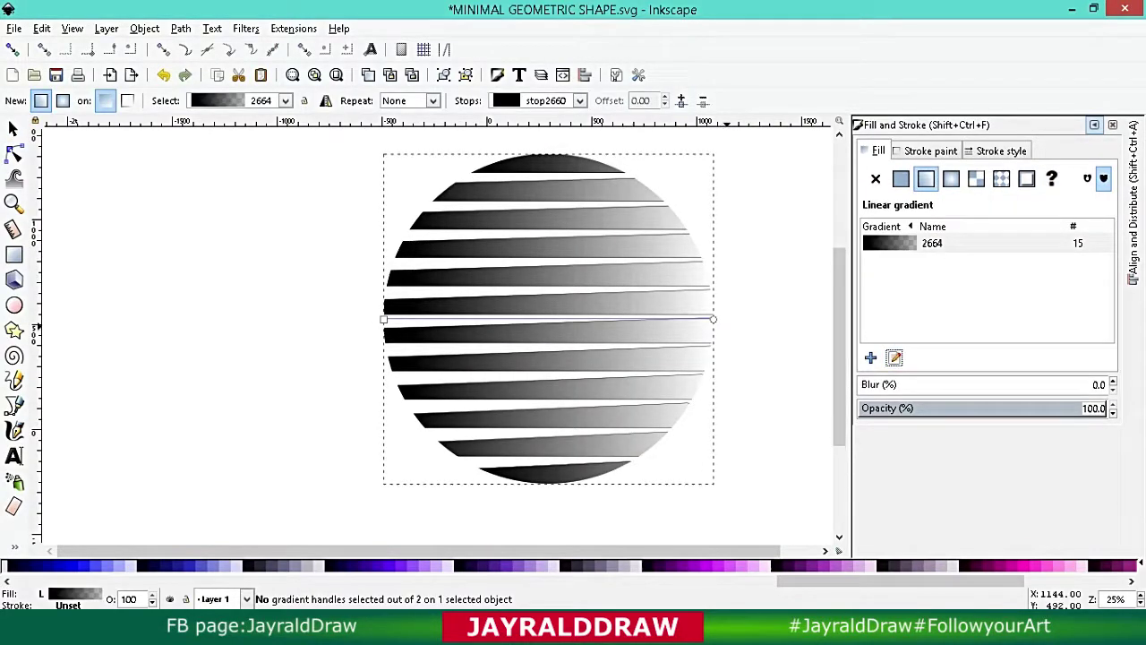
Give the striped circle a cyan linear gradient fill and reselect the group.
scroll(179, 565, left, 3)
click(179, 565)
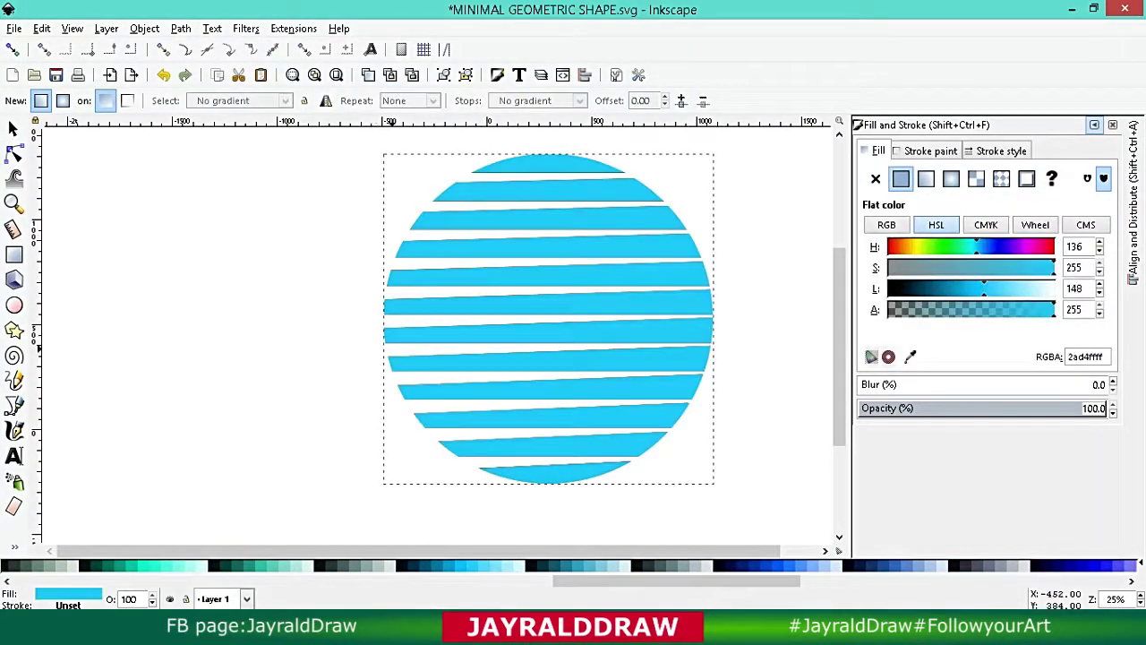
click(926, 179)
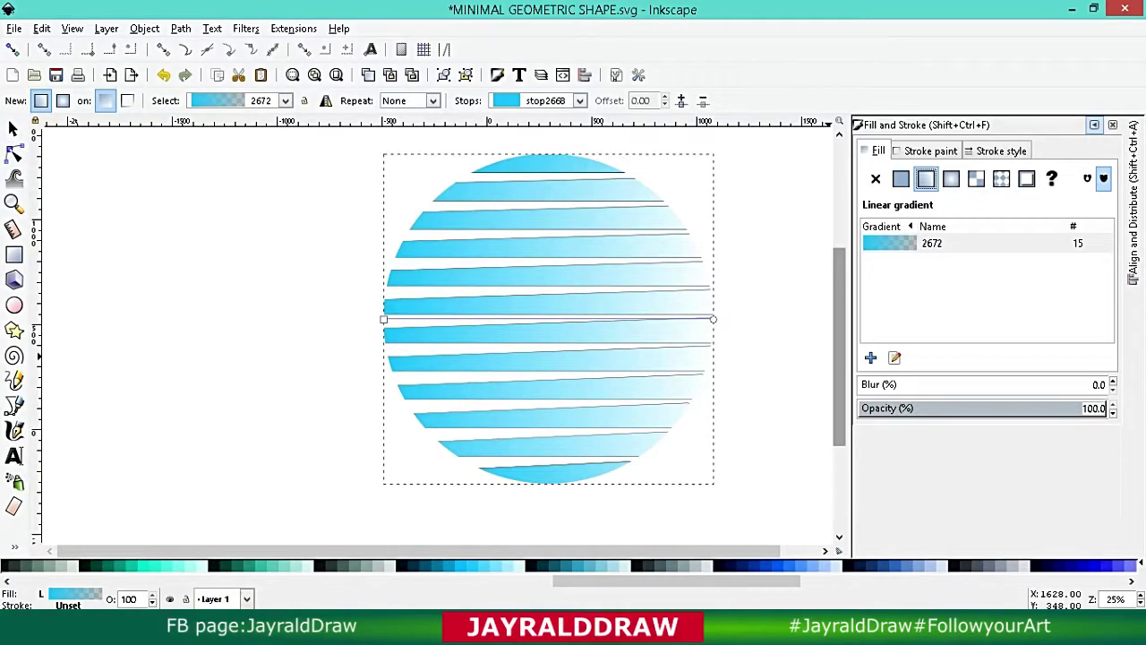
click(13, 128)
click(548, 318)
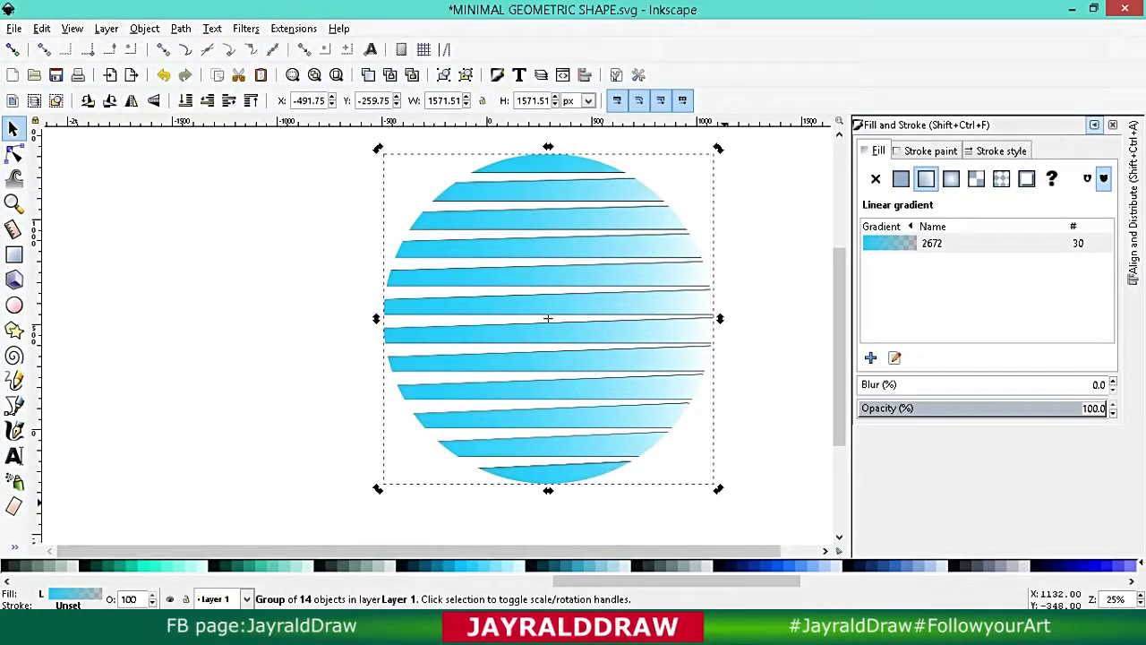
Duplicate the striped circle to test a copy, then delete it and reselect the original.
key(ctrl+d)
drag(546, 317, 378, 323)
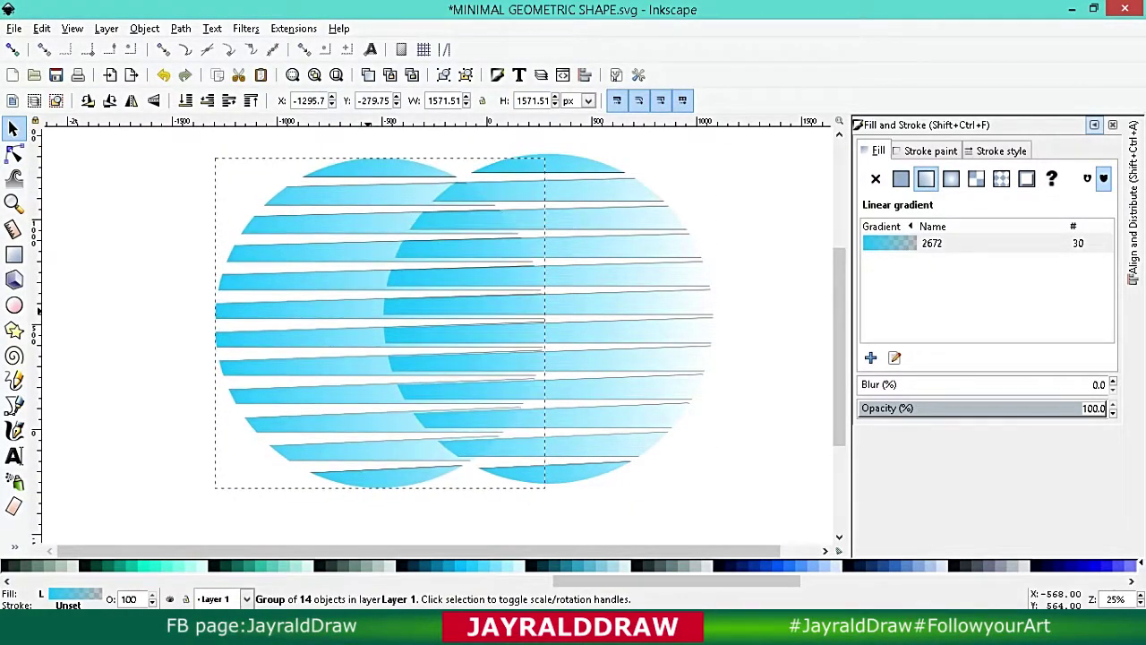
key(Delete)
click(627, 322)
Make the gradient's end stop fully opaque and set the start stop to deep pink.
key(g)
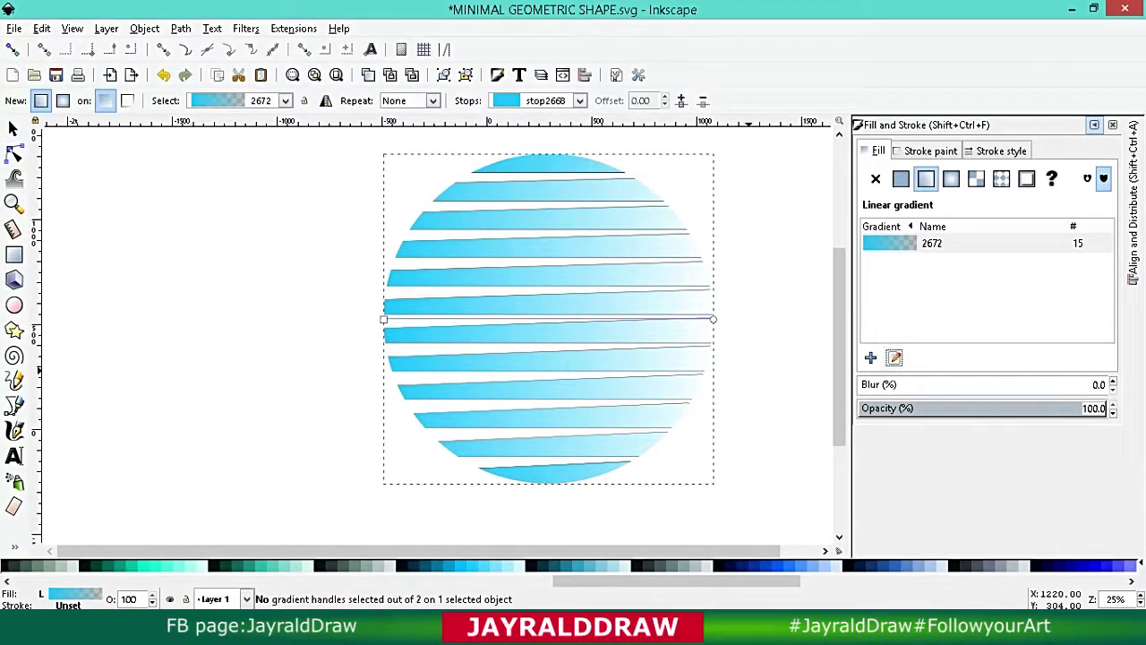
click(713, 320)
click(184, 565)
scroll(144, 564, down, 3)
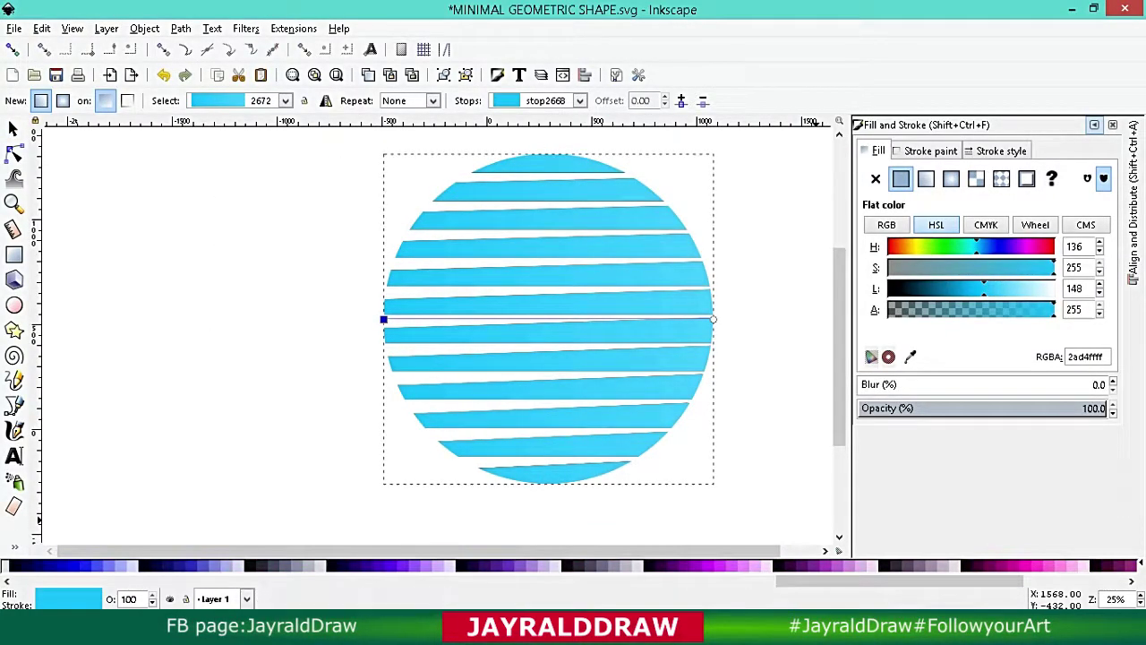
click(900, 564)
click(882, 565)
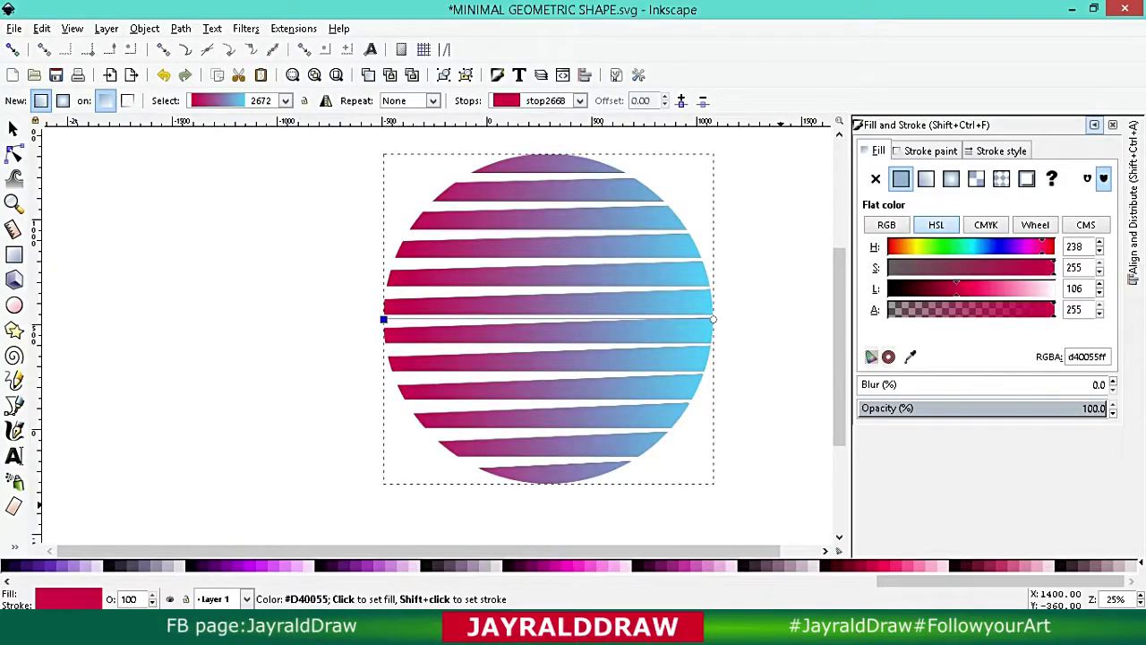
Set the gradient's end stop to a deeper cyan and hide the fill panel.
click(713, 320)
scroll(537, 564, up, 3)
scroll(537, 565, up, 3)
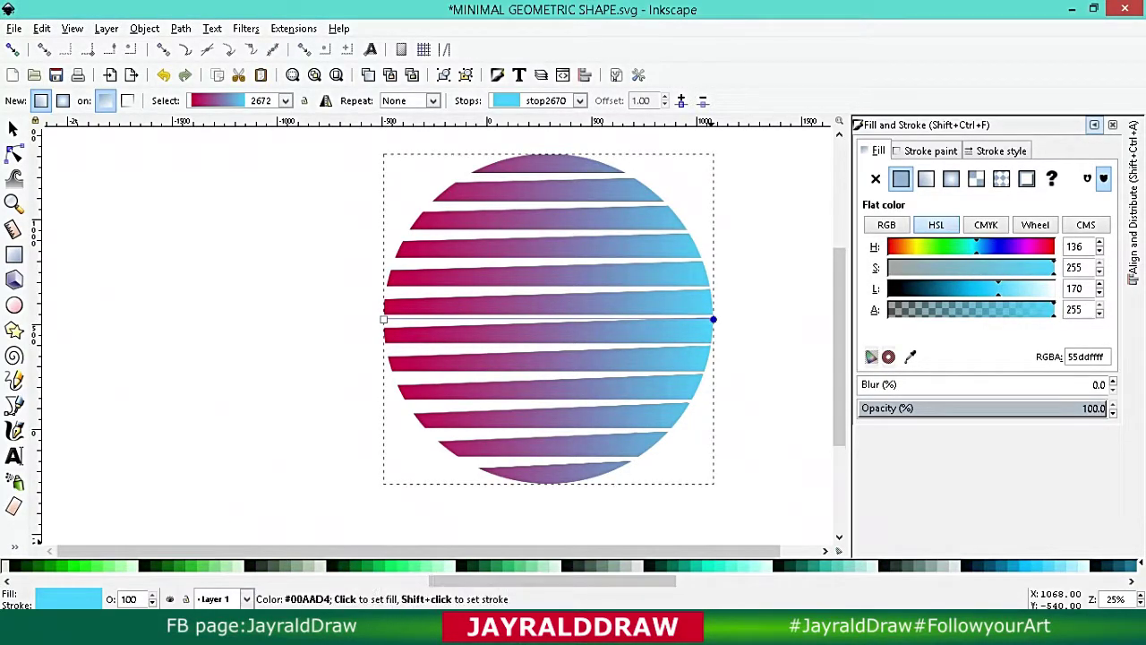
click(761, 565)
key(s)
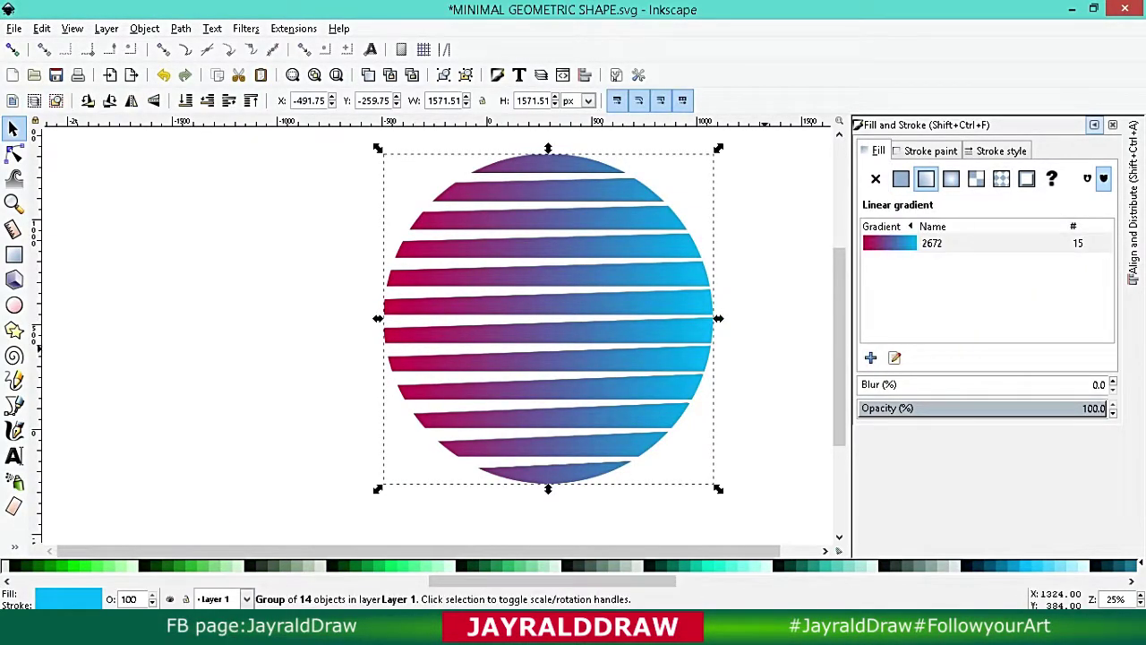
click(1094, 124)
Rotate the striped circle 45° so its stripes run diagonally.
key(Escape)
key(minus)
click(555, 322)
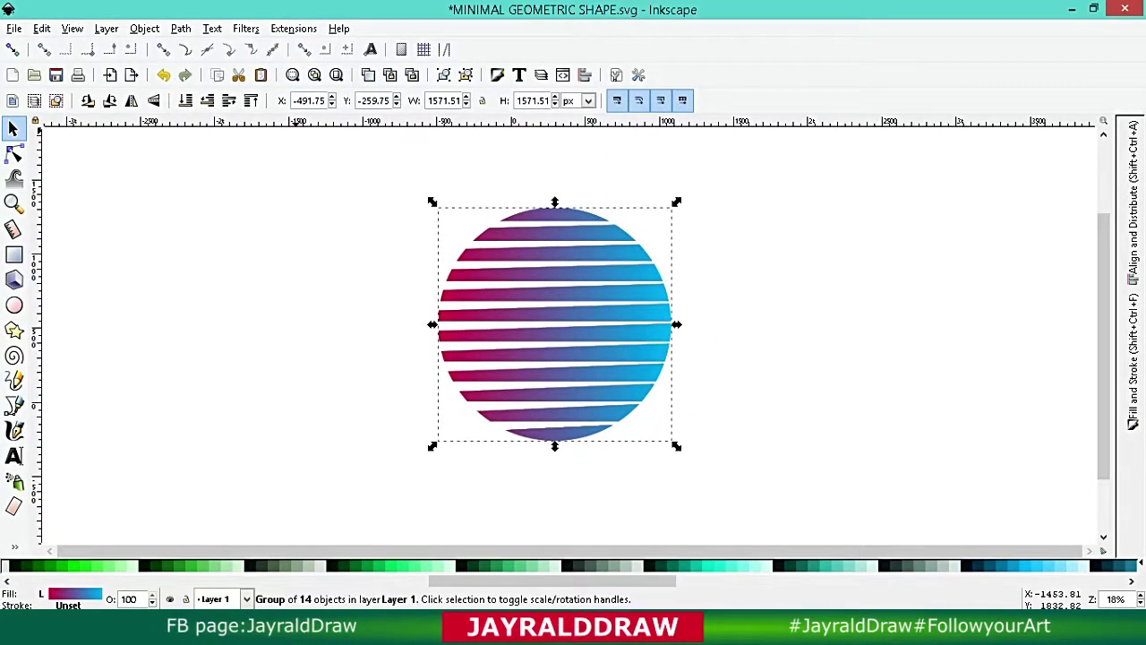
click(180, 28)
click(215, 46)
click(555, 322)
drag(432, 445, 433, 389)
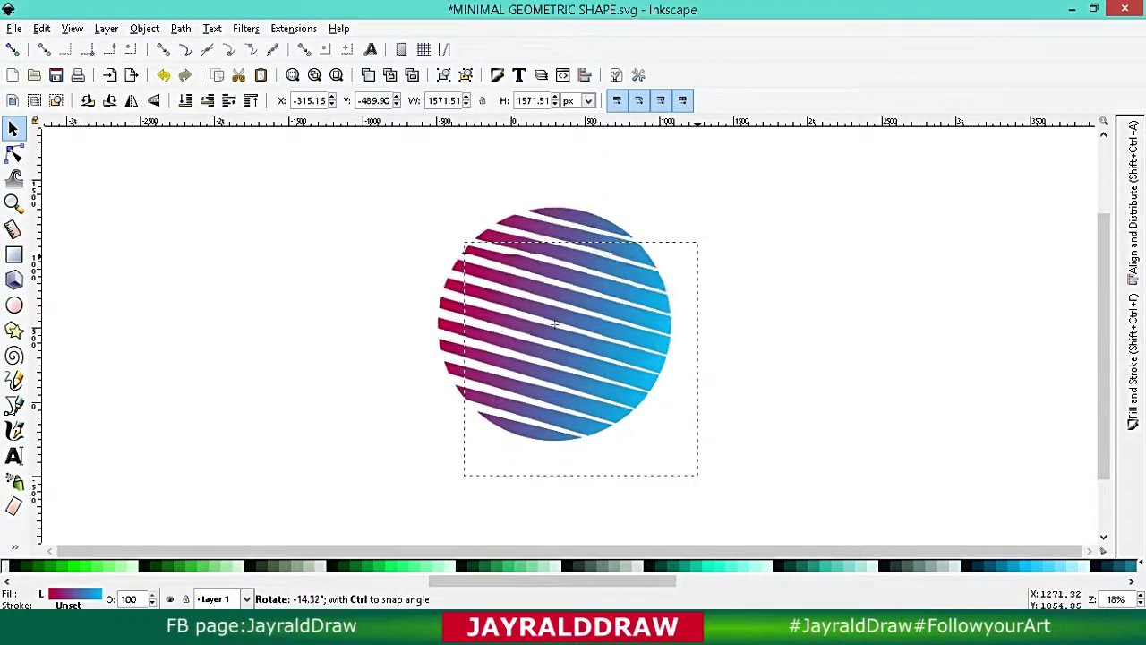
key(Escape)
Redraw the magenta-to-cyan gradient to run from bottom-left to top-right.
click(555, 322)
click(1132, 358)
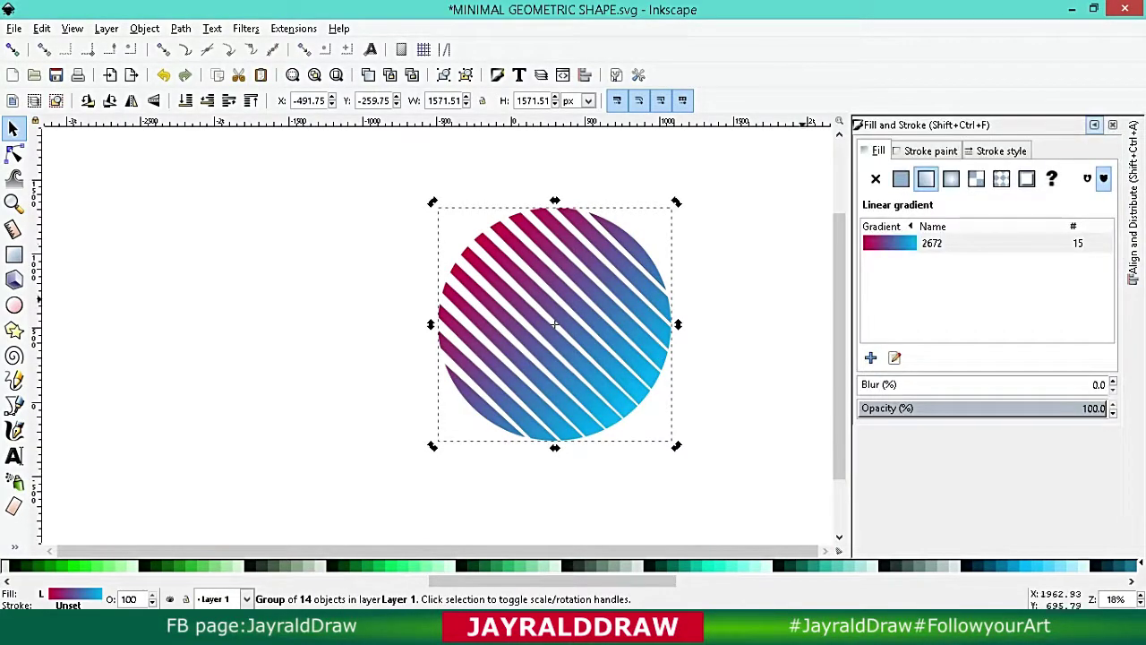
key(g)
click(636, 407)
drag(691, 337, 696, 298)
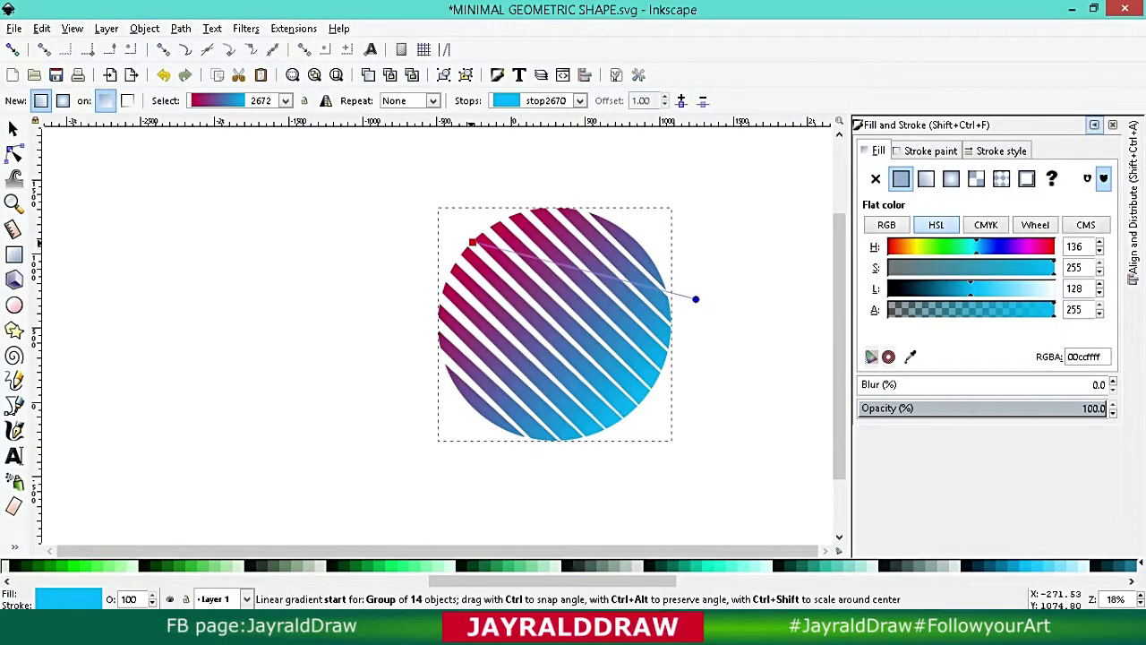
click(453, 383)
click(926, 178)
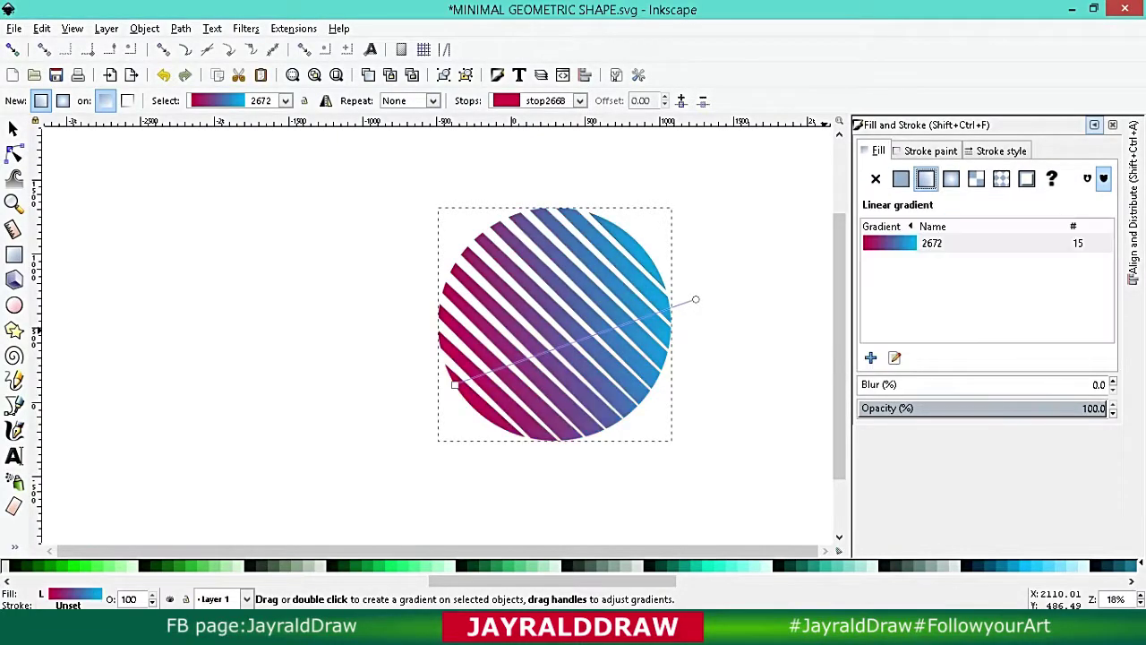
drag(424, 439, 675, 236)
key(s)
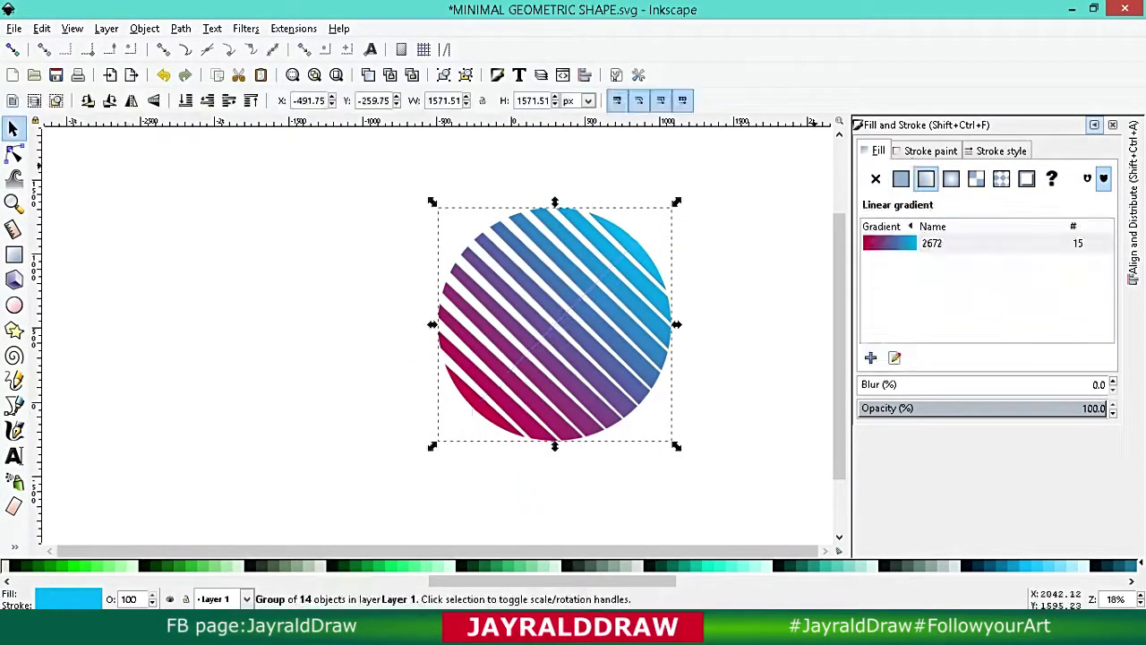
Draw a black square over the circle's bounds and send it to the back.
key(r)
drag(437, 207, 671, 440)
click(20, 565)
key(s)
key(End)
key(F12)
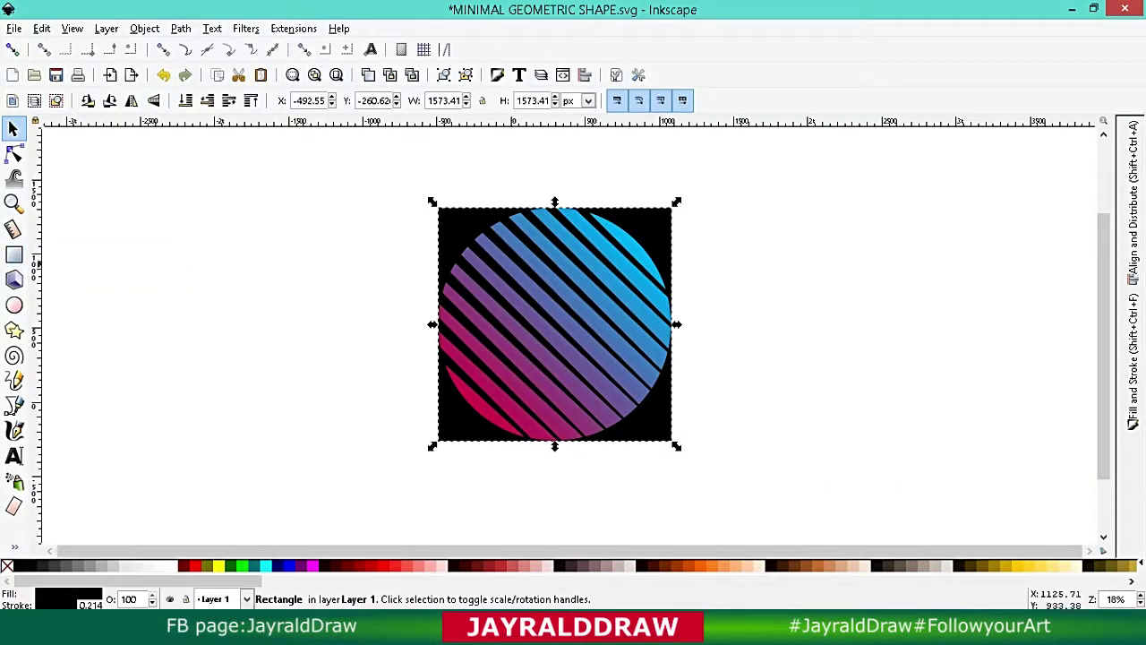
Select the square and circle together and check the alignment settings.
key(Escape)
key(ctrl+a)
click(144, 28)
key(ctrl+a)
key(shift+ctrl+a)
key(Escape)
key(F12)
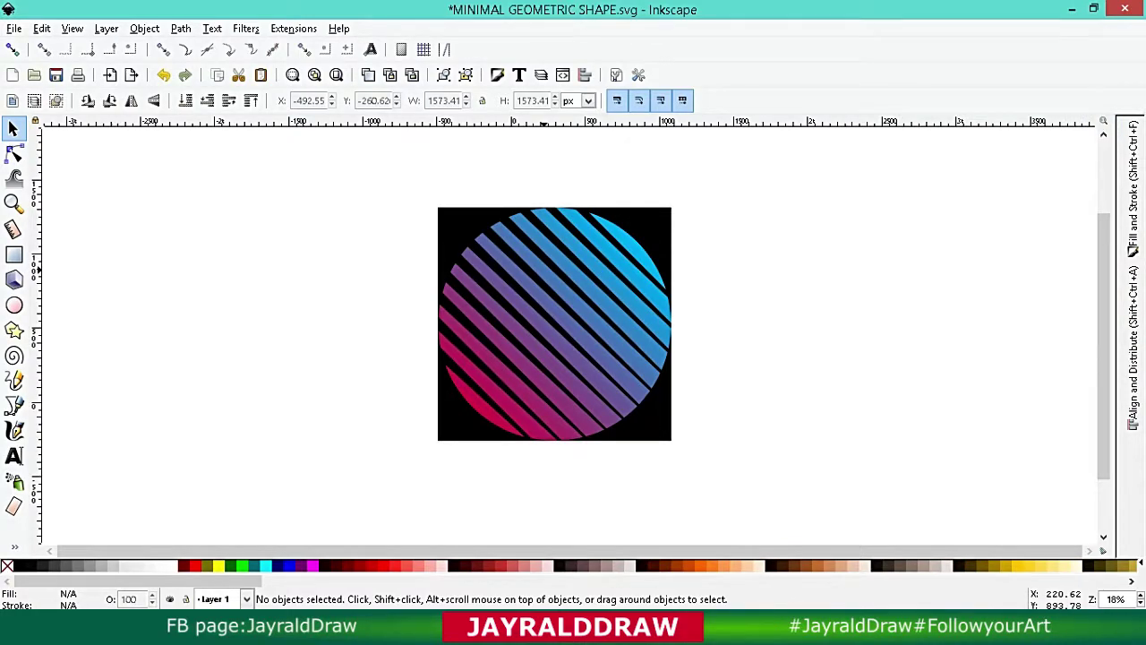
Duplicate the black square and move the copy down and to the left.
key(ctrl+d)
drag(667, 213, 538, 324)
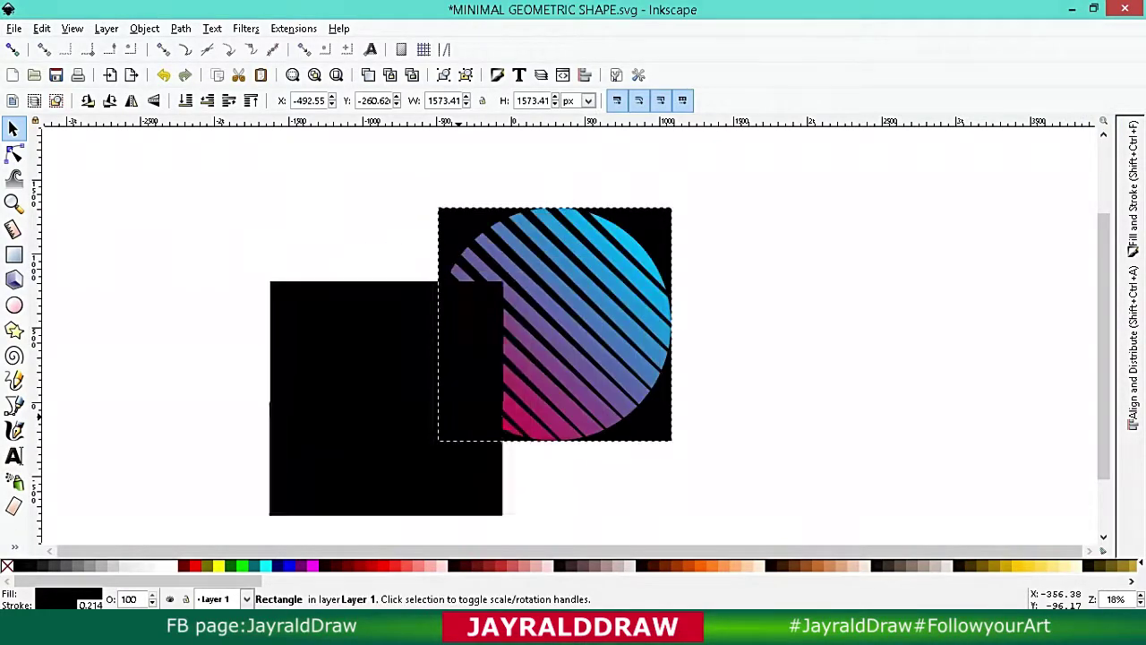
alt+click(441, 430)
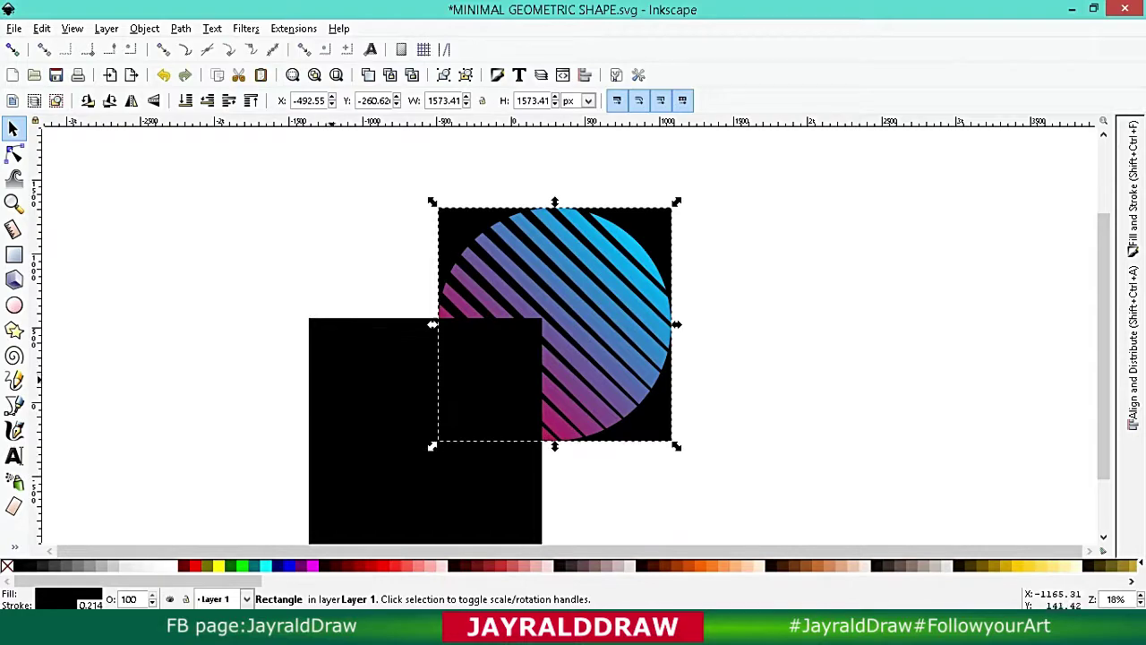
click(144, 27)
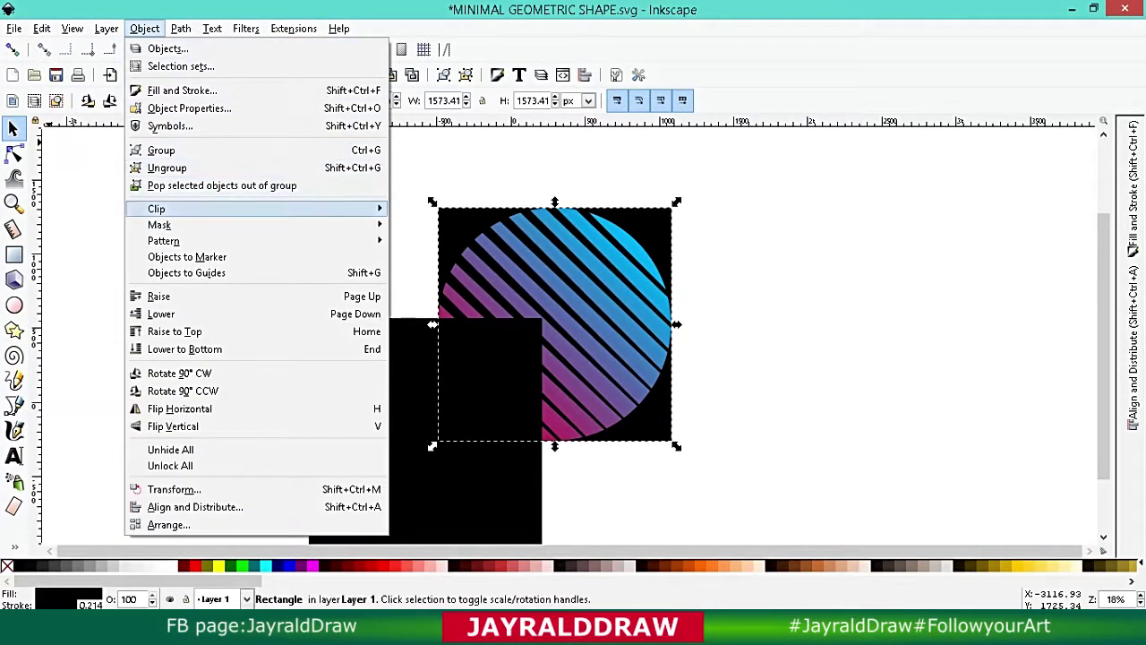
click(420, 208)
Clip the black background to the front square with Object > Clip > Set.
shift+click(376, 430)
click(145, 28)
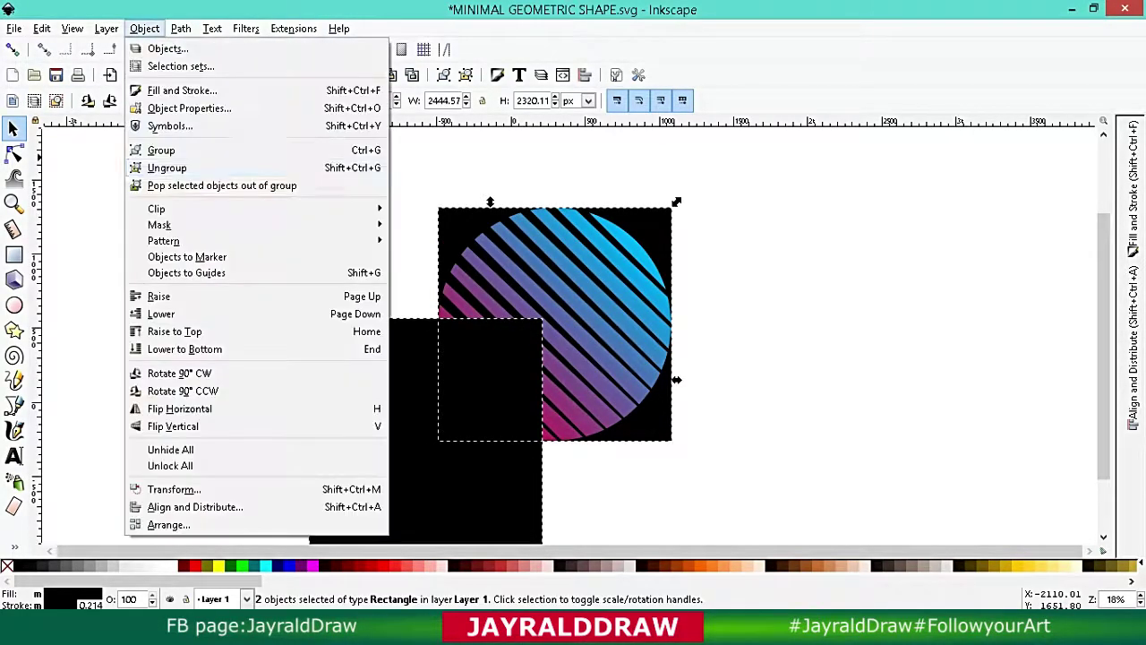
click(416, 206)
key(Escape)
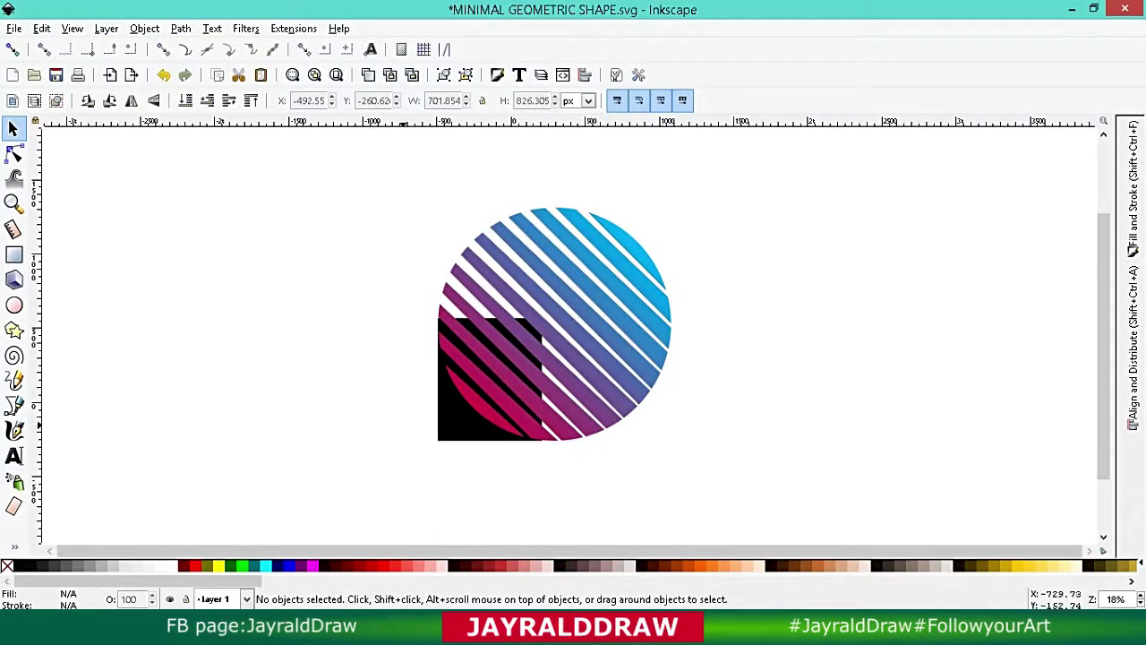
scroll(484, 429, down, 2)
ctrl+scroll(492, 483, down, 1)
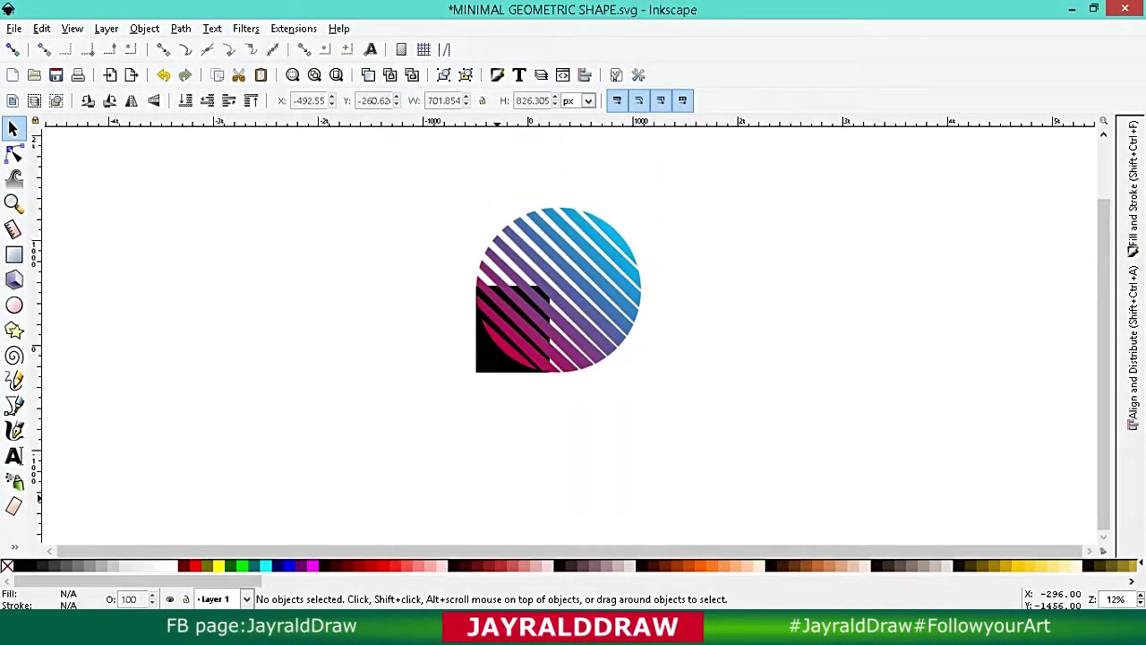
Duplicate the clipped black square and snap the copy directly below it.
key(r)
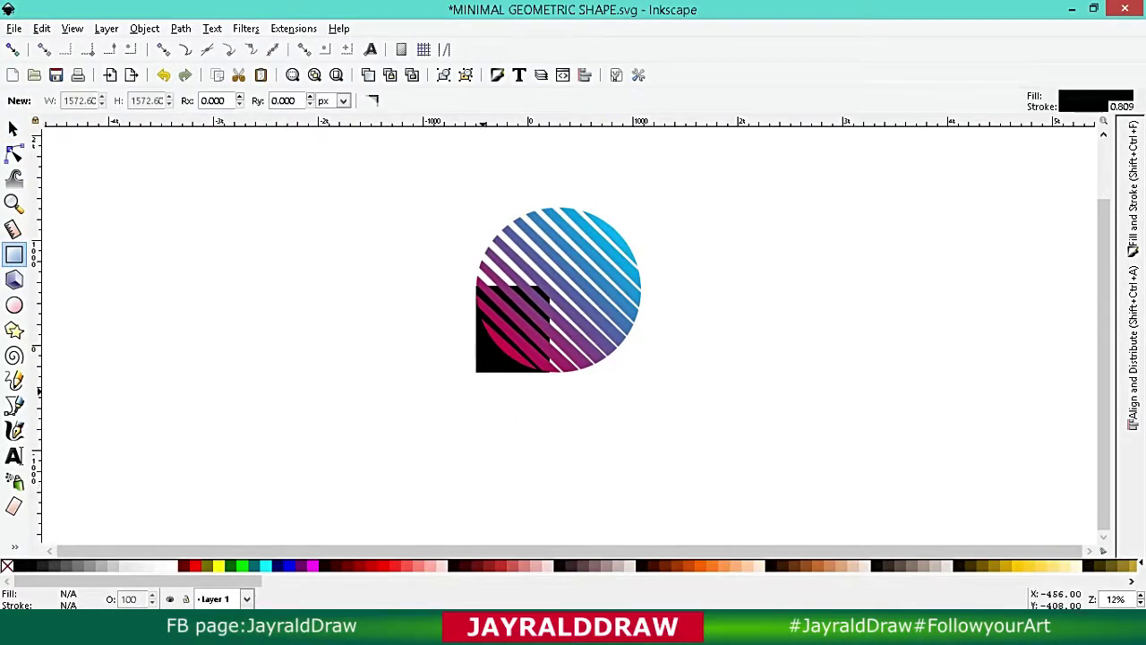
key(s)
click(485, 362)
key(ctrl+d)
drag(551, 285, 548, 378)
key(percent)
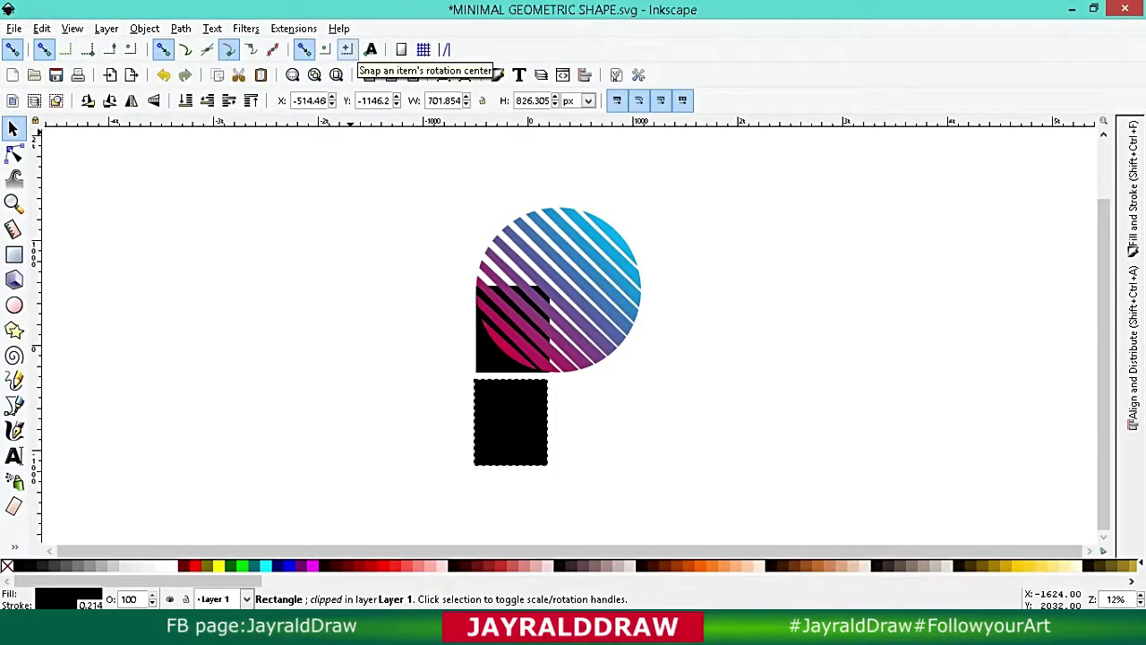
click(477, 380)
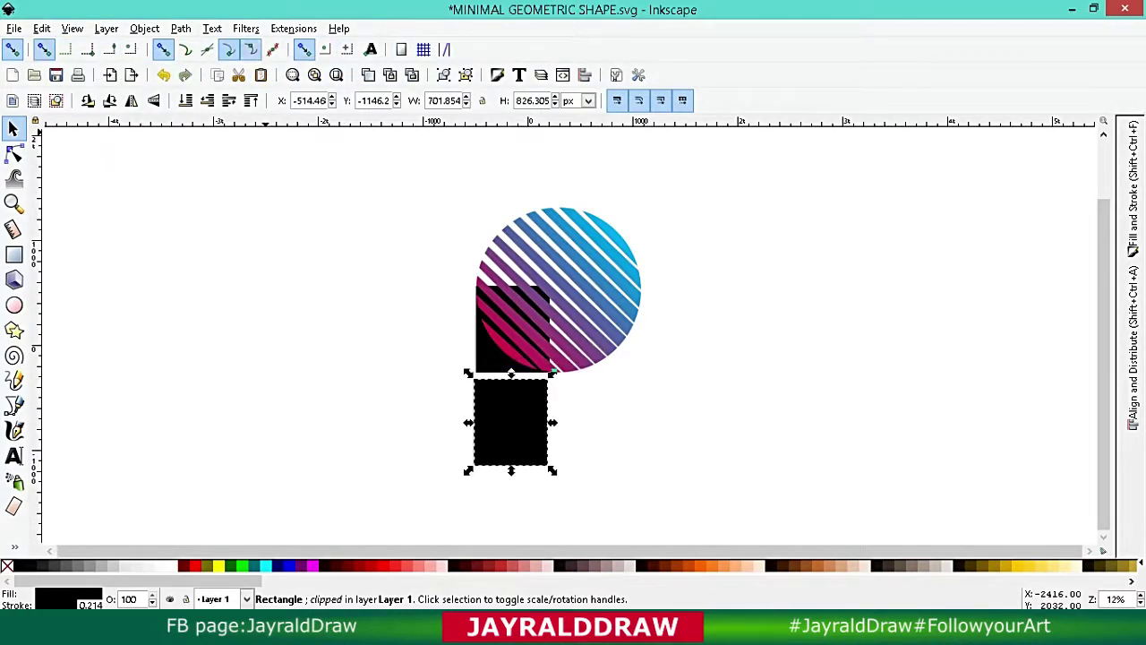
drag(553, 371, 553, 363)
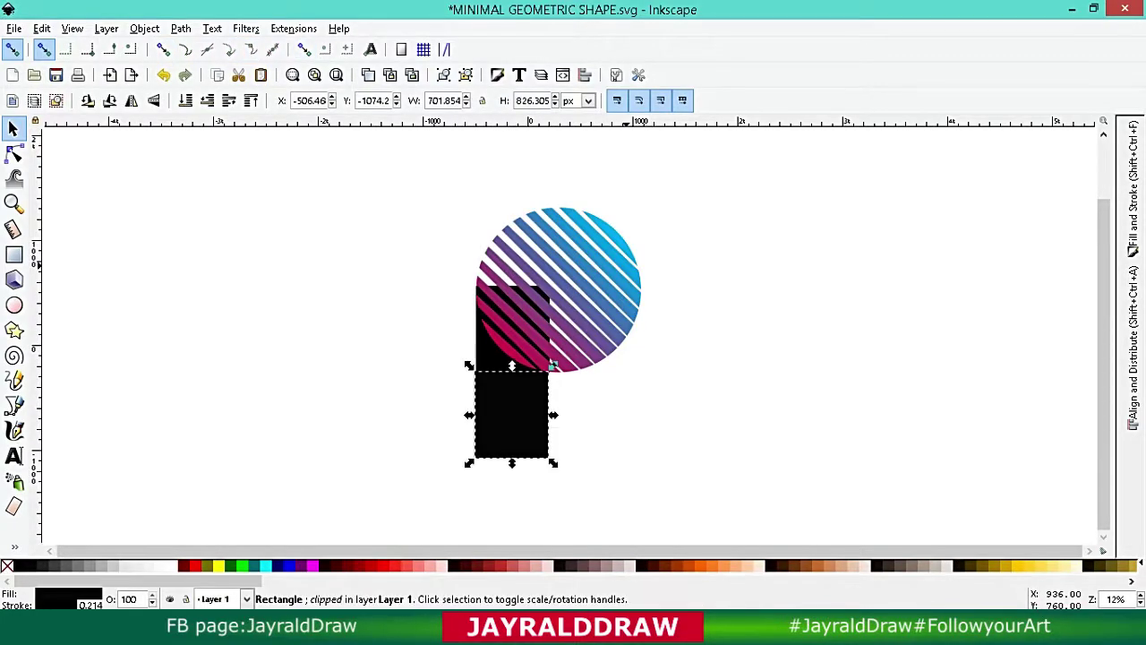
Move the lower square right by its width and snap it corner to corner.
click(307, 298)
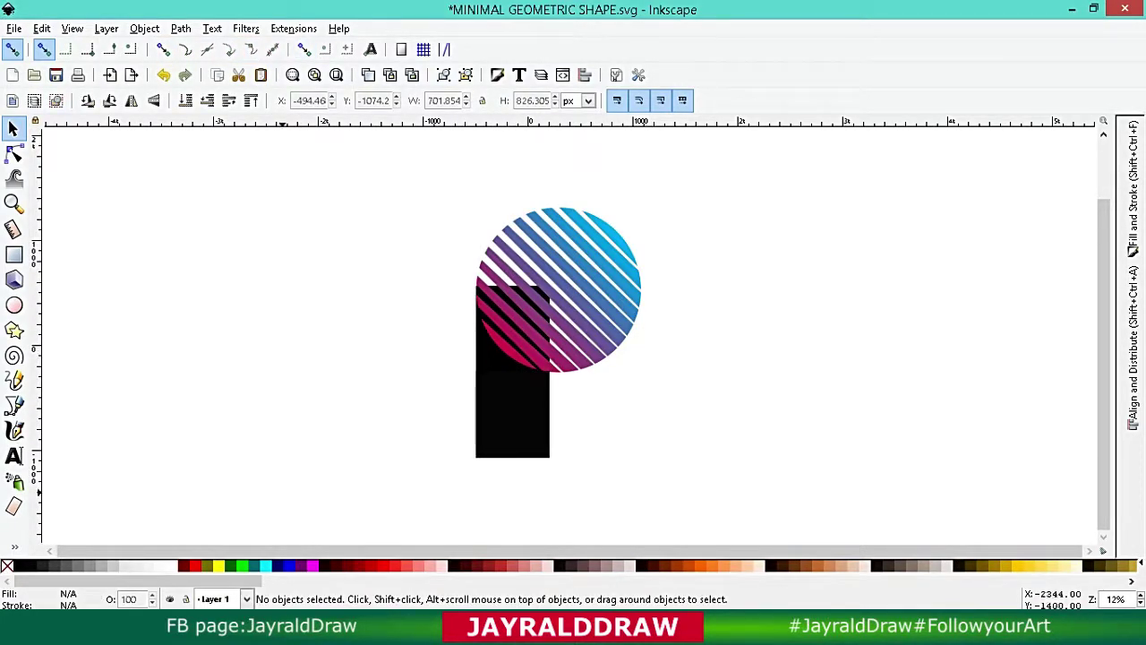
click(512, 414)
drag(512, 414, 586, 413)
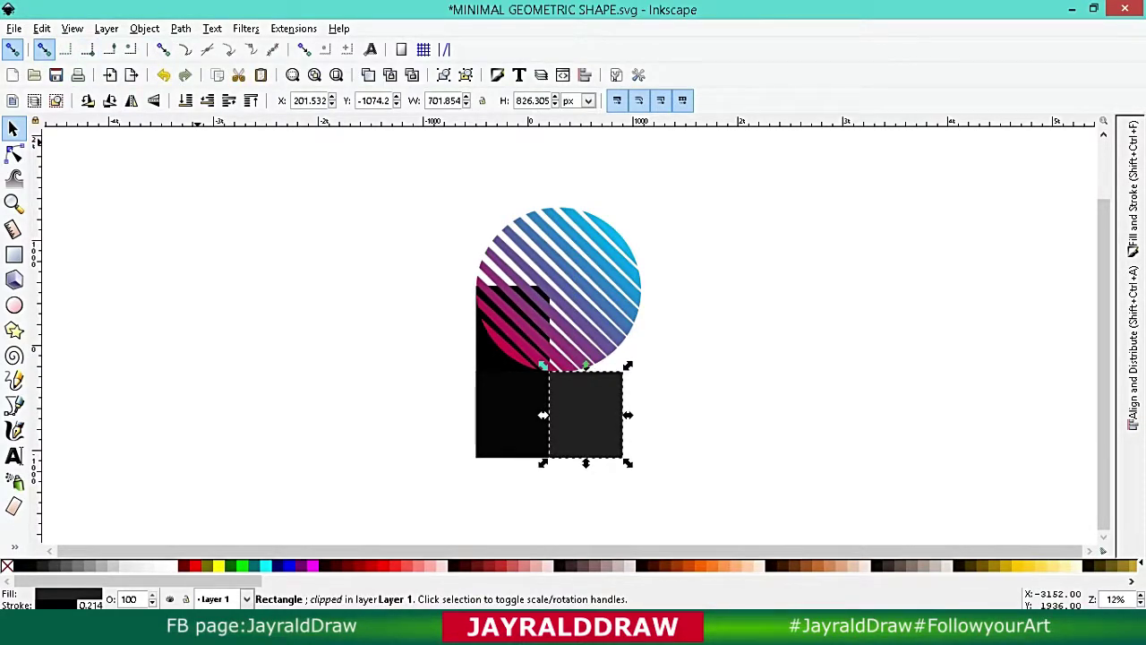
click(163, 49)
drag(582, 421, 583, 414)
scroll(566, 414, up, 2)
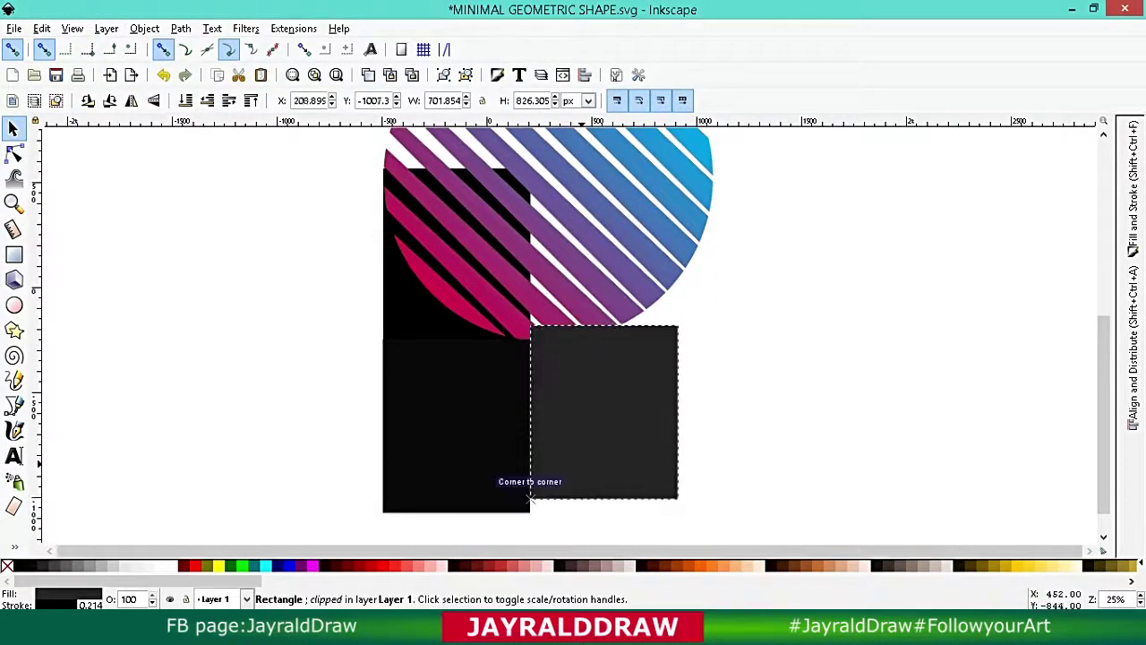
drag(530, 498, 529, 513)
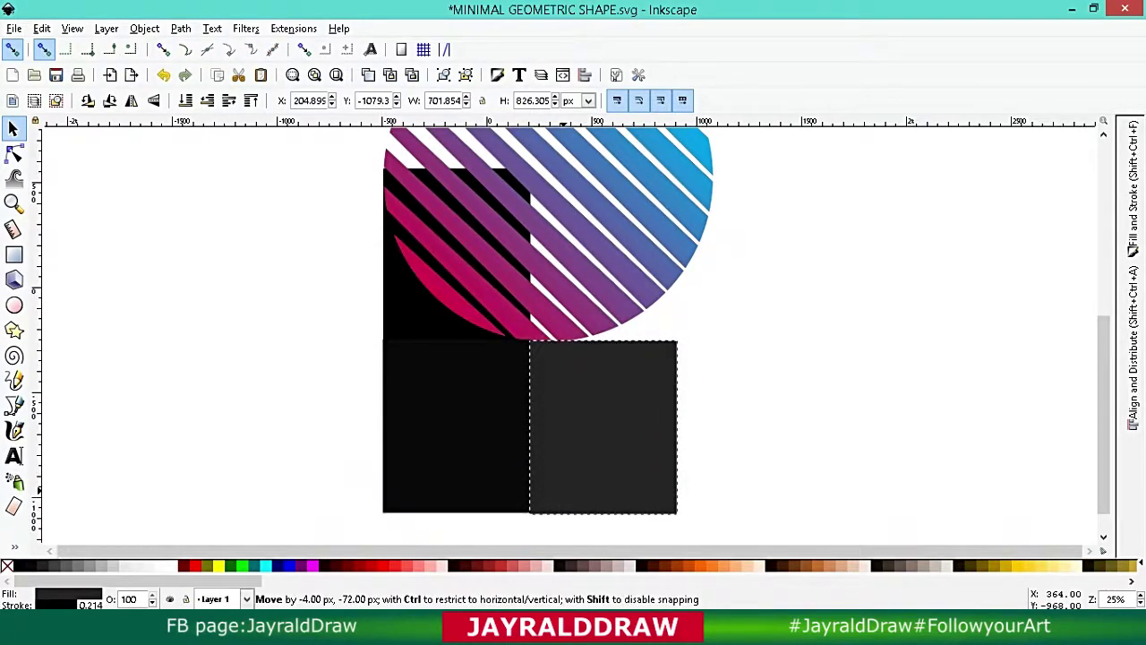
Add a lighter grey copy at 29% opacity over the circle's lower right.
key(Escape)
ctrl+scroll(569, 335, down, 2)
click(582, 380)
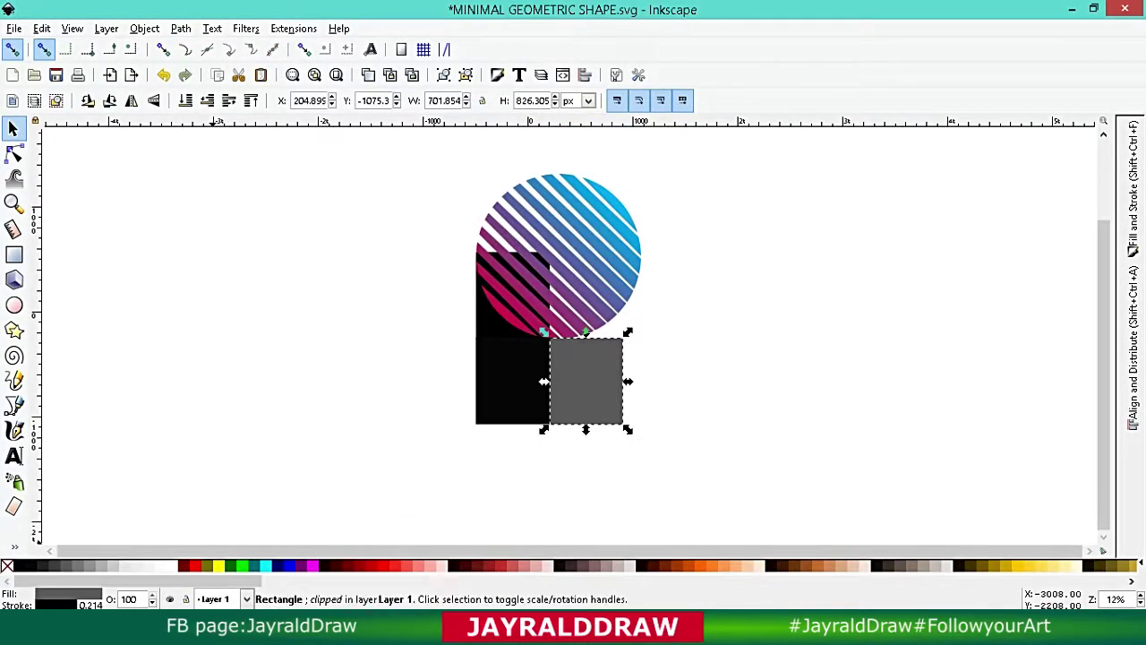
click(1132, 179)
drag(1090, 417, 977, 417)
click(1133, 259)
drag(586, 385, 591, 295)
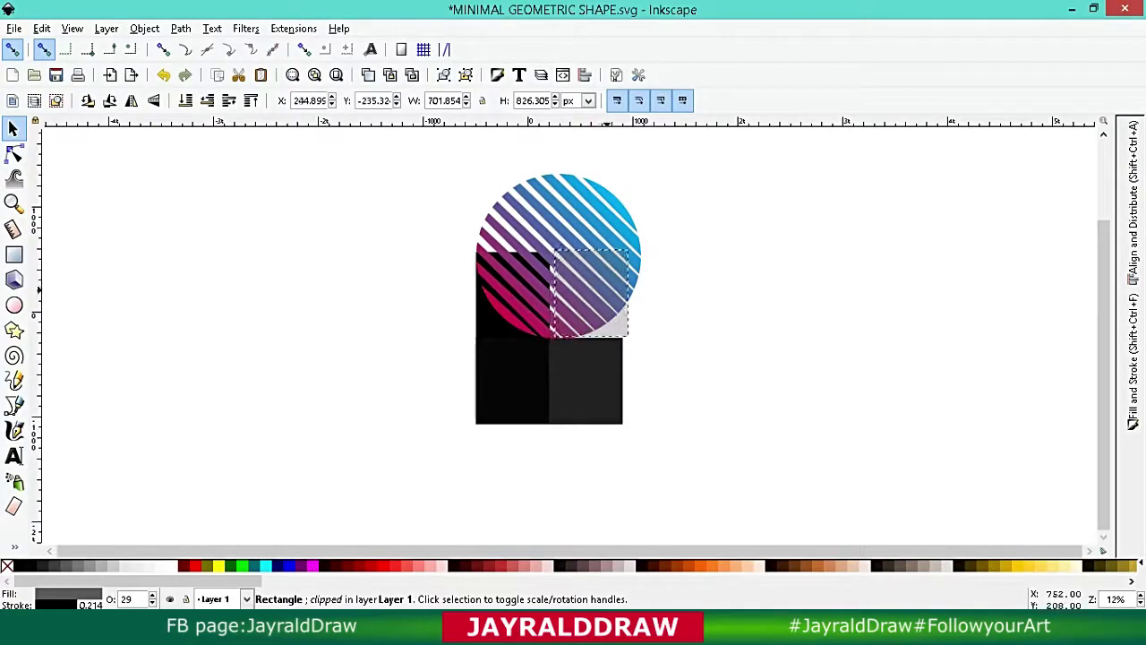
click(792, 294)
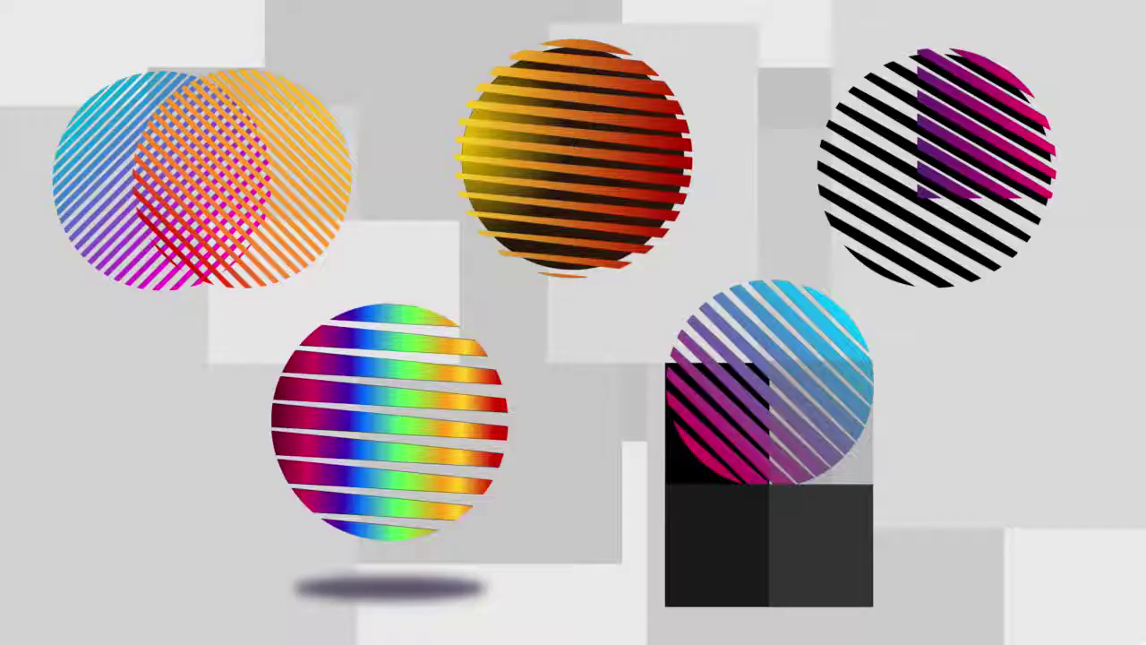